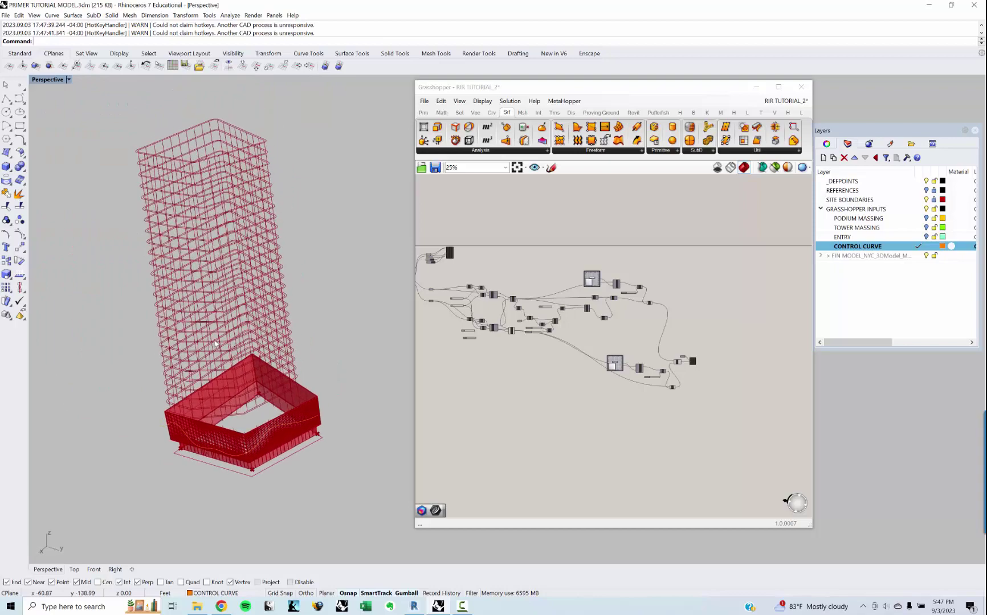
Step: Inspect the tower's floor curves and the podium facade from several angles
right_drag(214, 270, 212, 266)
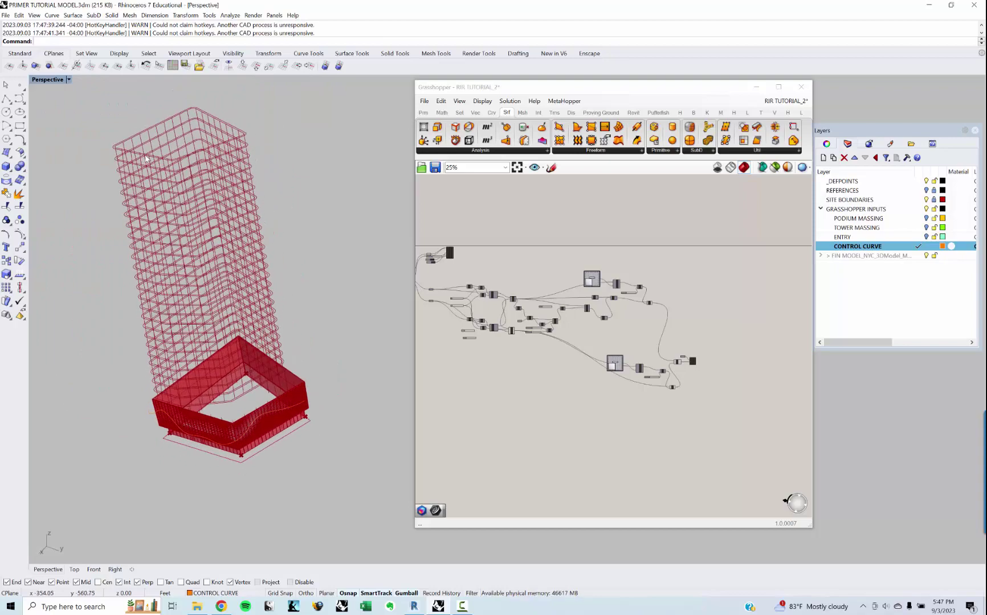
scroll(145, 160, up, 6)
shift+right_drag(144, 160, 158, 183)
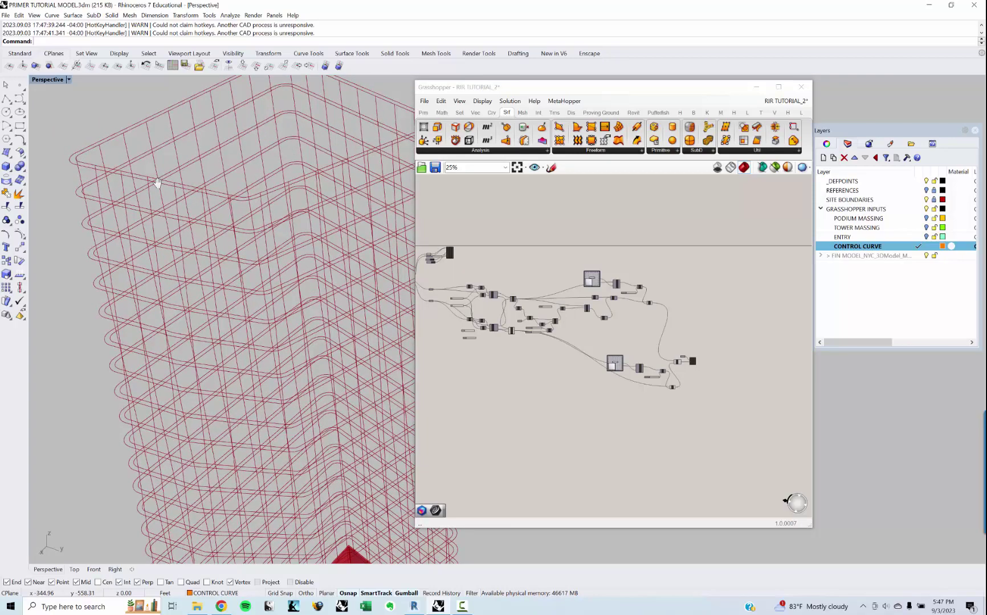
scroll(158, 182, down, 7)
right_drag(194, 336, 272, 264)
scroll(275, 265, up, 5)
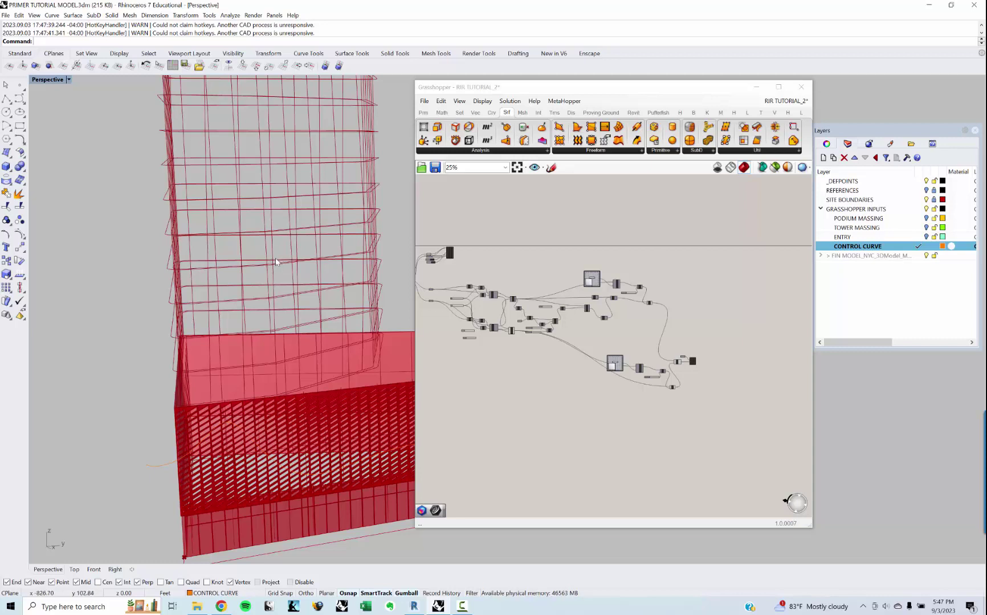
Step: Examine the Split component and the CURVED FLOOR SLABS parameter in the Grasshopper definition
right_drag(480, 263, 571, 268)
scroll(661, 269, down, 2)
right_drag(431, 276, 687, 249)
scroll(639, 253, up, 8)
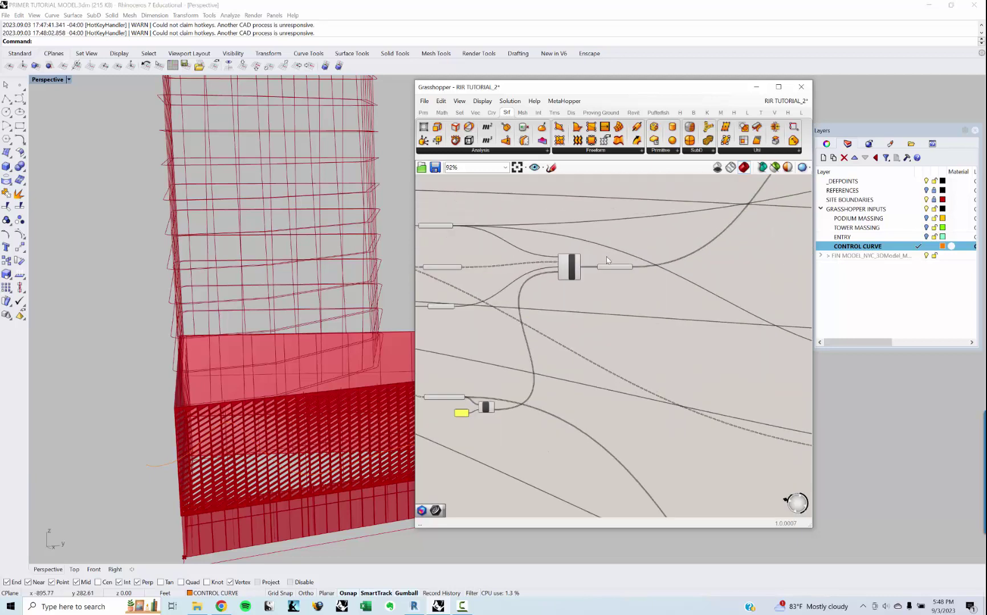
right_drag(514, 372, 629, 290)
right_drag(576, 363, 634, 302)
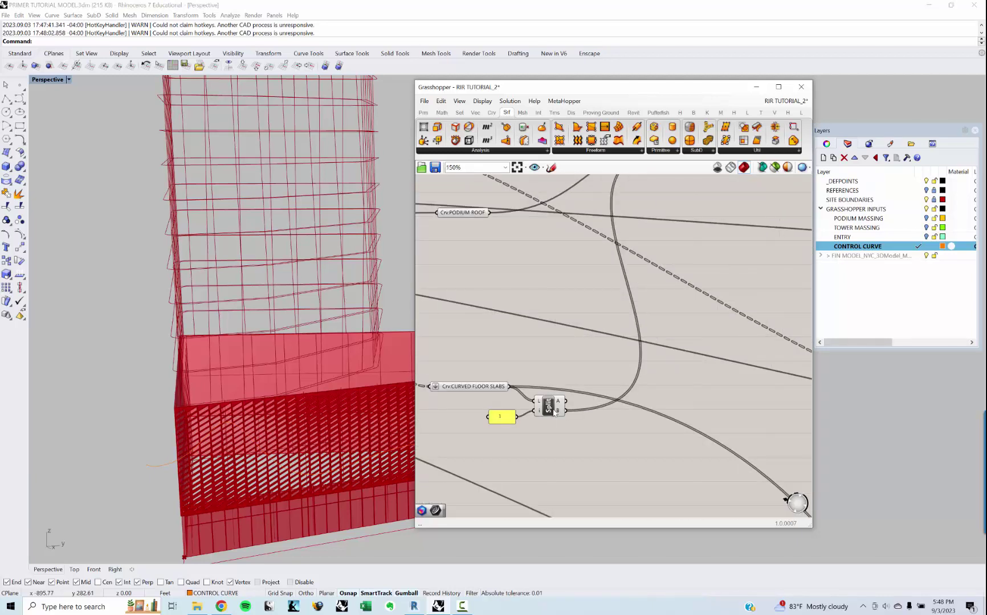
click(555, 410)
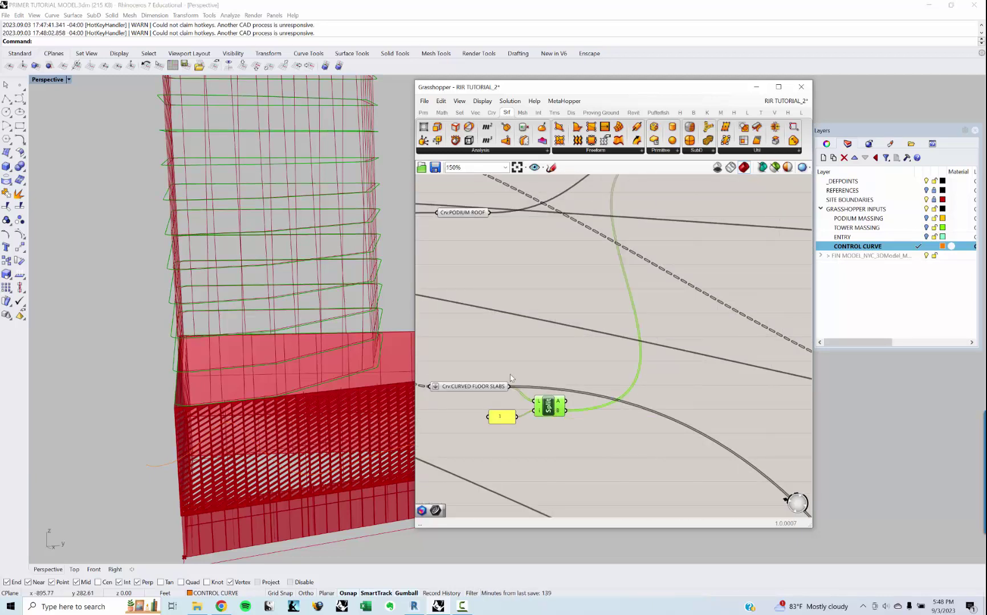
right_drag(521, 349, 535, 342)
click(494, 381)
click(566, 347)
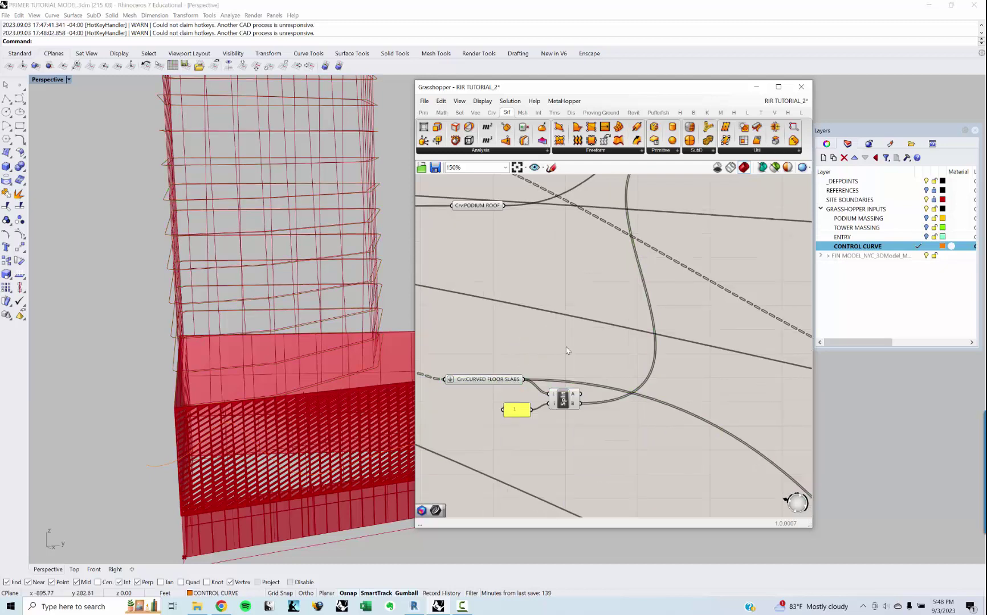
Step: Move the CURVED FLOOR SLABS parameter, its index panel and the Split component farther from Fillet to make room between them
scroll(570, 348, down, 3)
right_drag(572, 404, 612, 416)
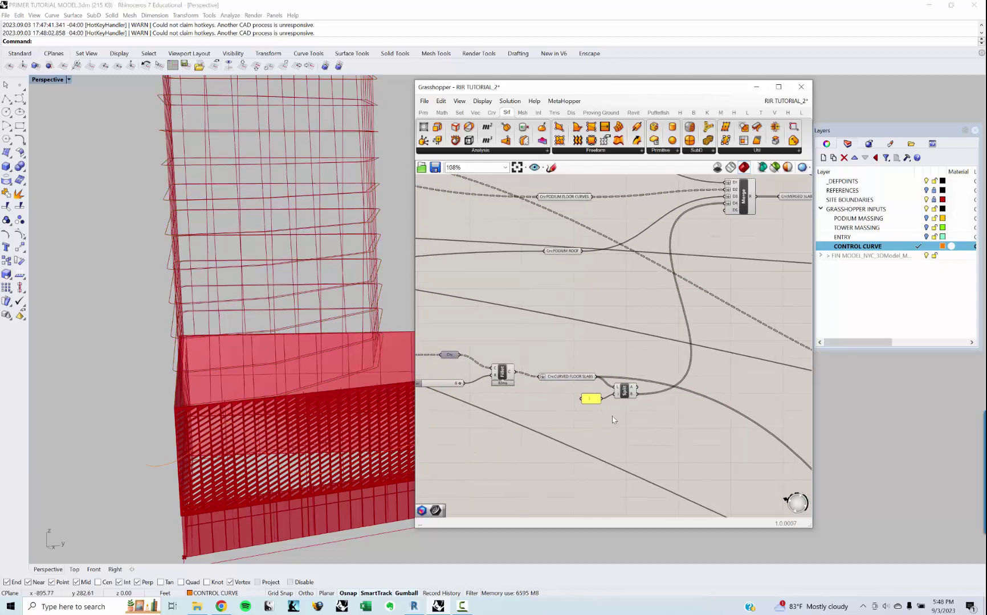
drag(631, 421, 620, 373)
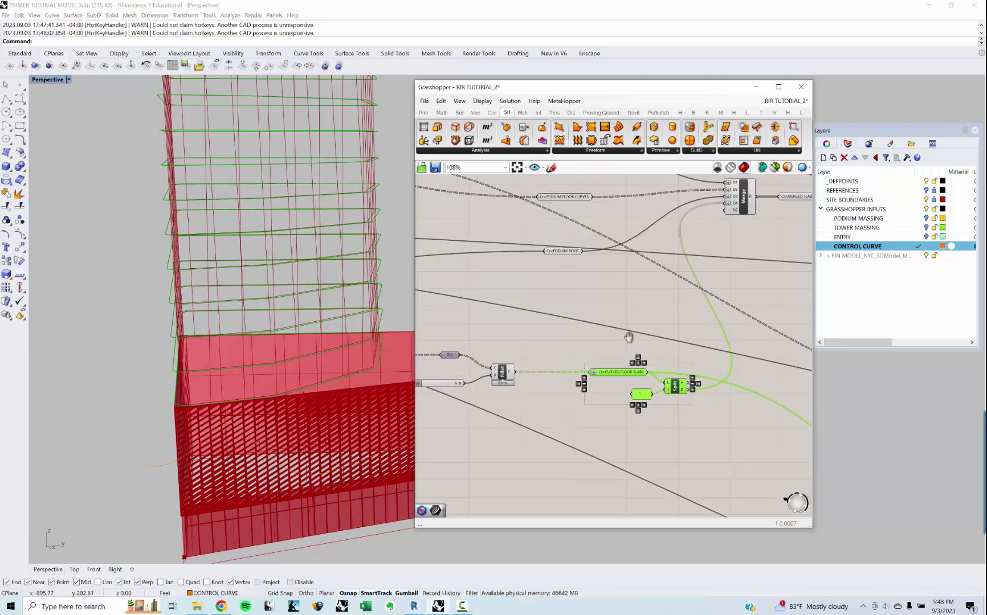
right_drag(627, 336, 608, 329)
click(183, 380)
right_drag(183, 381, 192, 356)
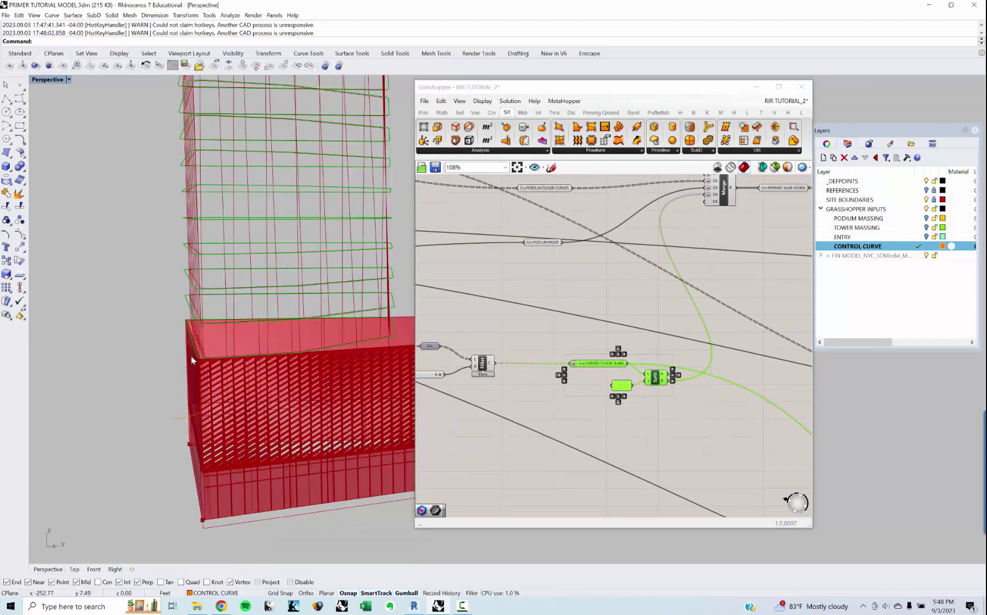
right_drag(195, 267, 192, 273)
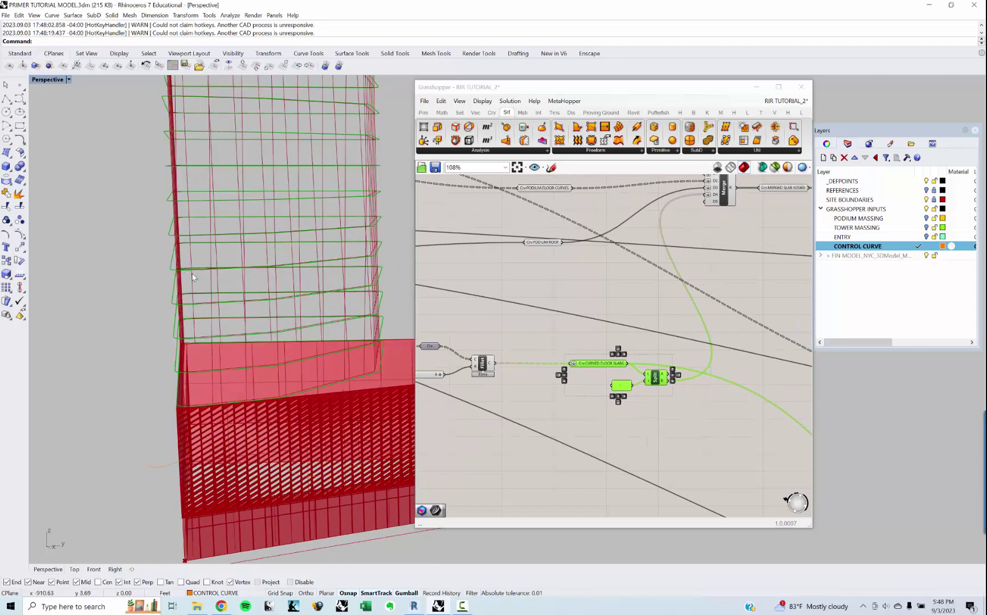
Step: Add an Offset Curve component and place it in the free space just below the Fillet output
right_drag(459, 331, 469, 322)
scroll(496, 344, up, 2)
double_click(513, 337)
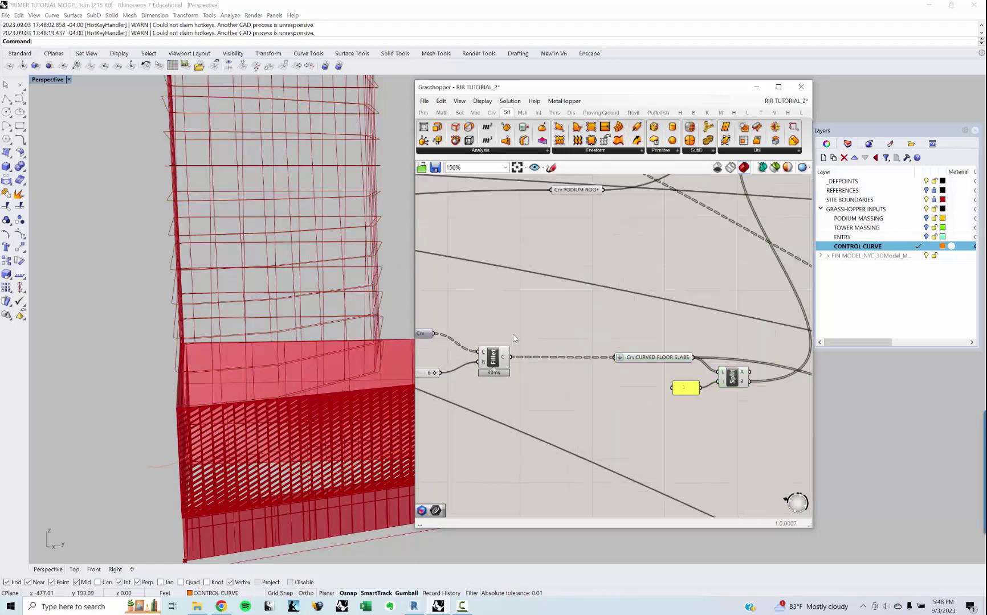
text(OFF)
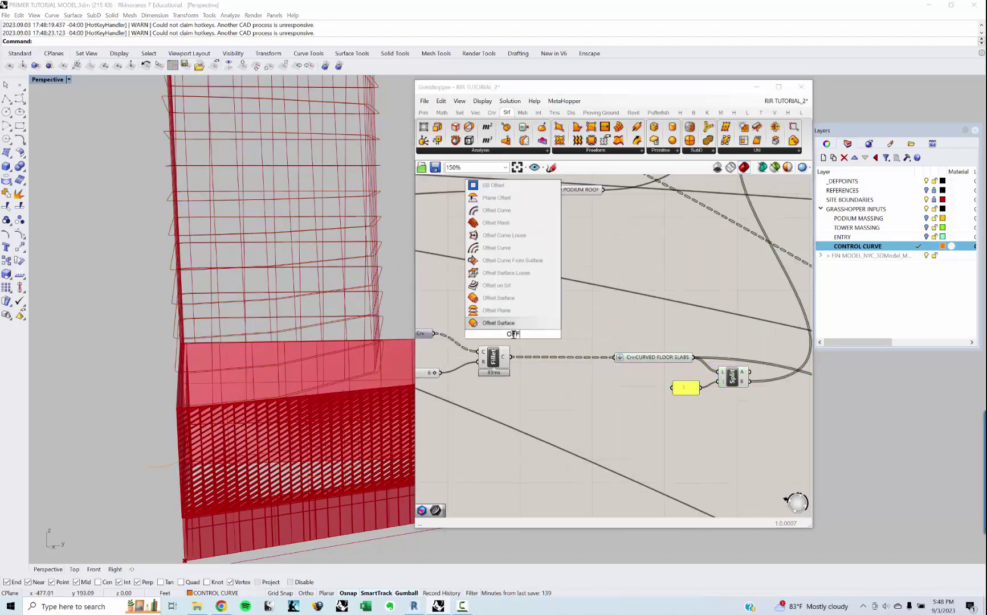
key(Up)
key(Up)
key(Up)
key(Up)
key(Up)
key(Up)
key(Up)
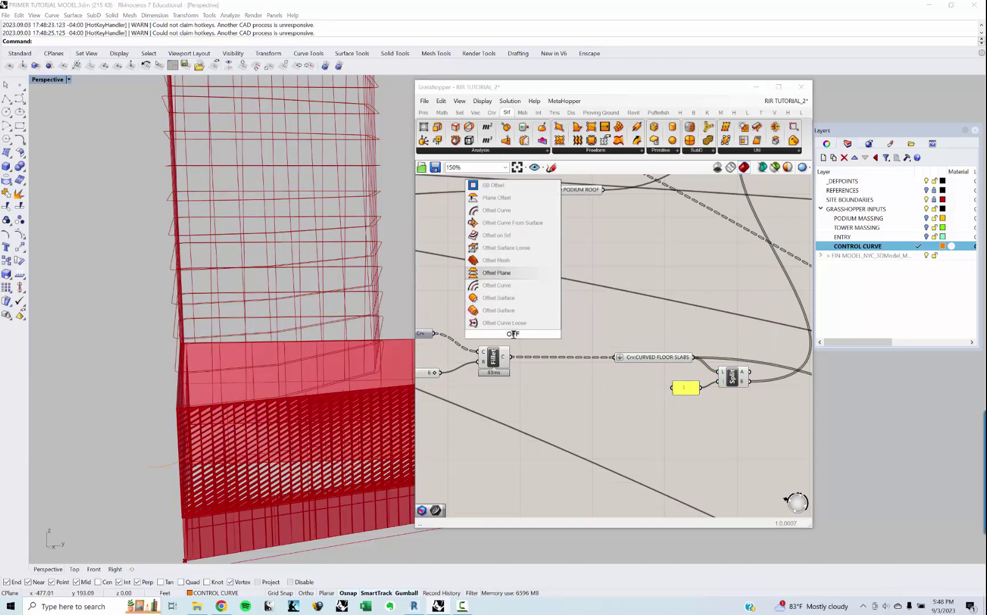
key(Return)
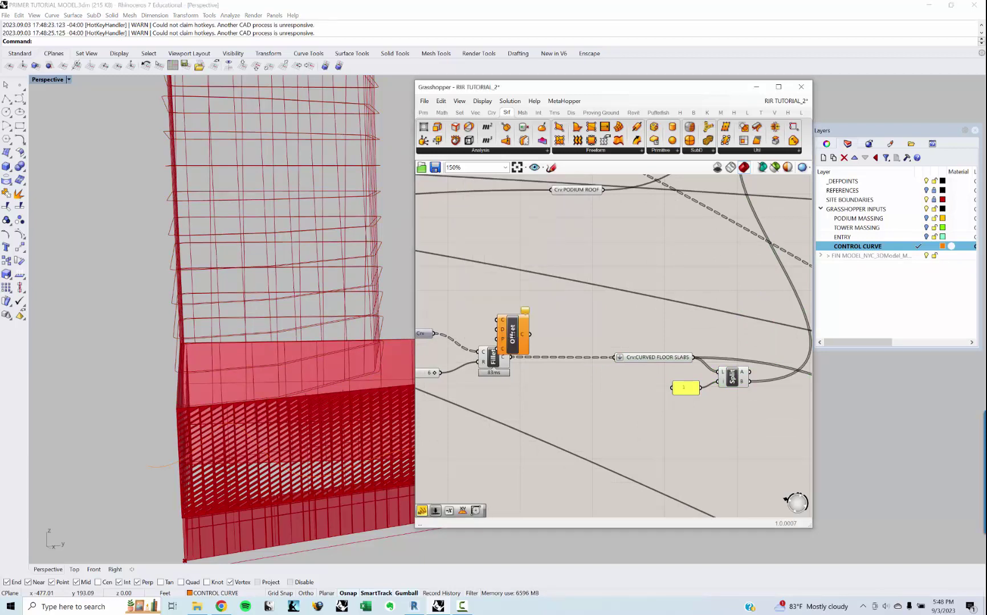
drag(514, 335, 553, 400)
click(518, 365)
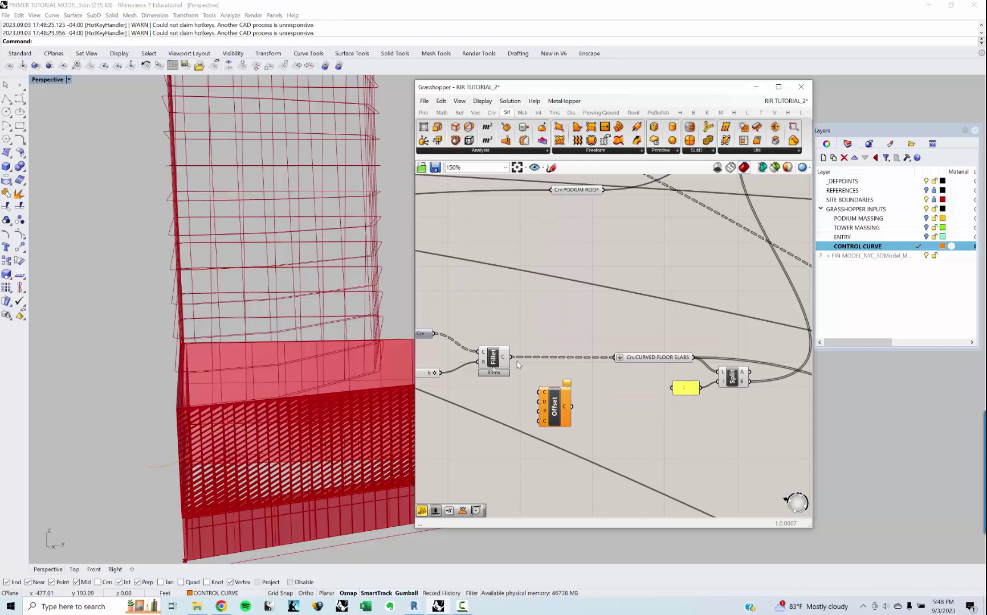
Step: Feed the Fillet curves into Offset and connect a new XY Plane component to its plane input
drag(512, 357, 568, 417)
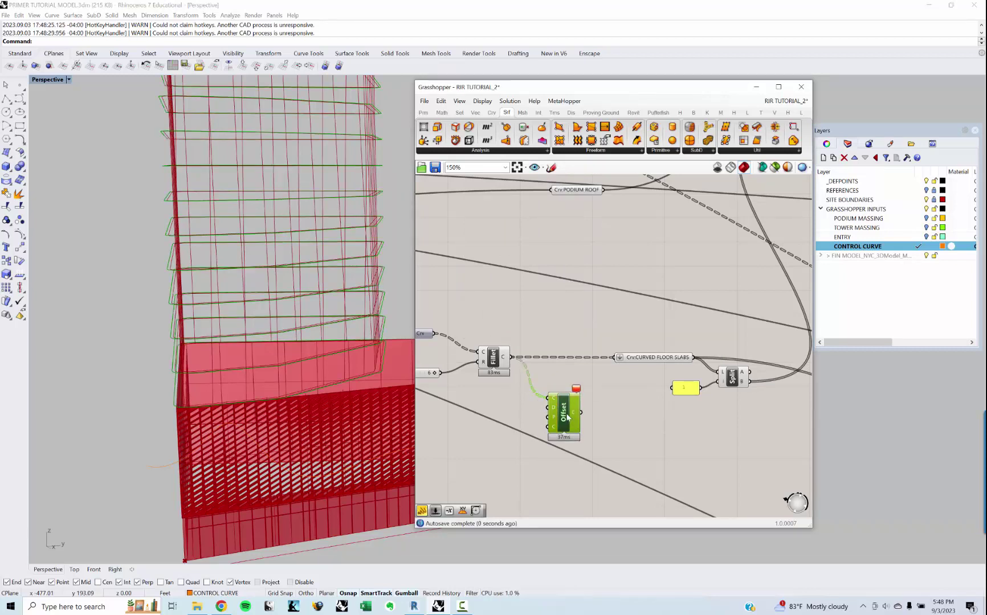
double_click(505, 470)
text(XY)
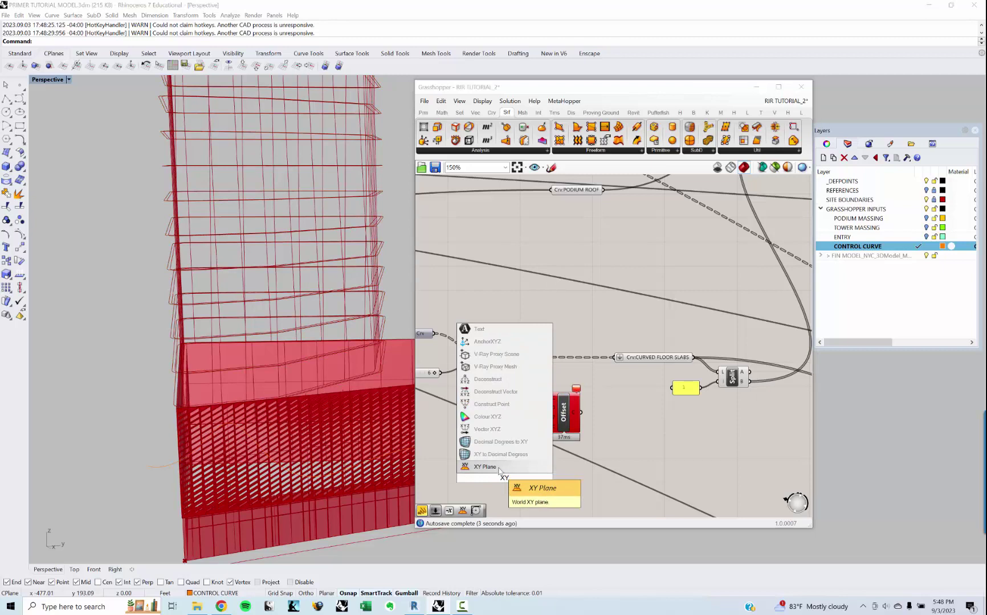
click(501, 468)
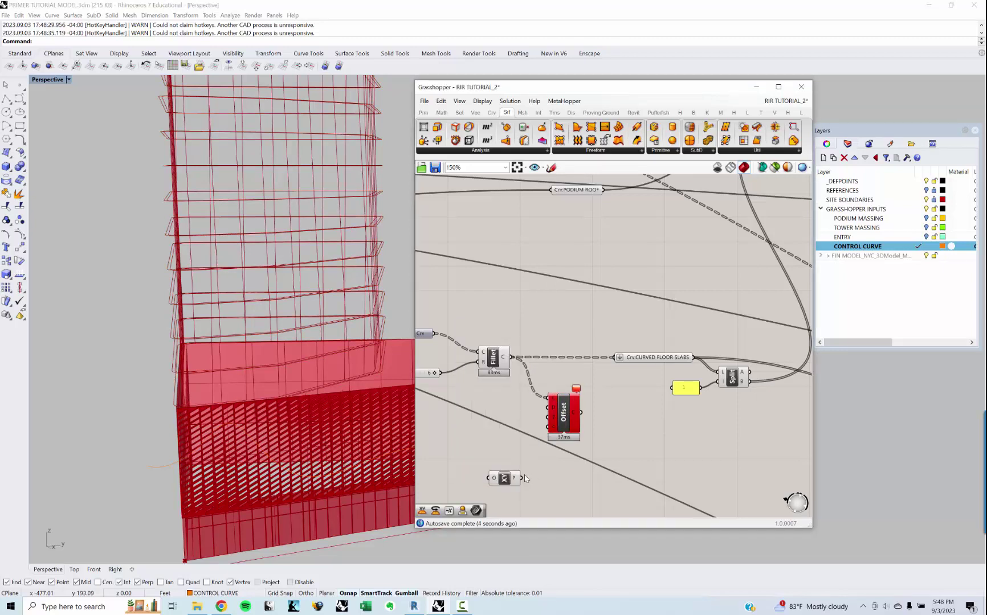
drag(521, 478, 568, 425)
click(598, 412)
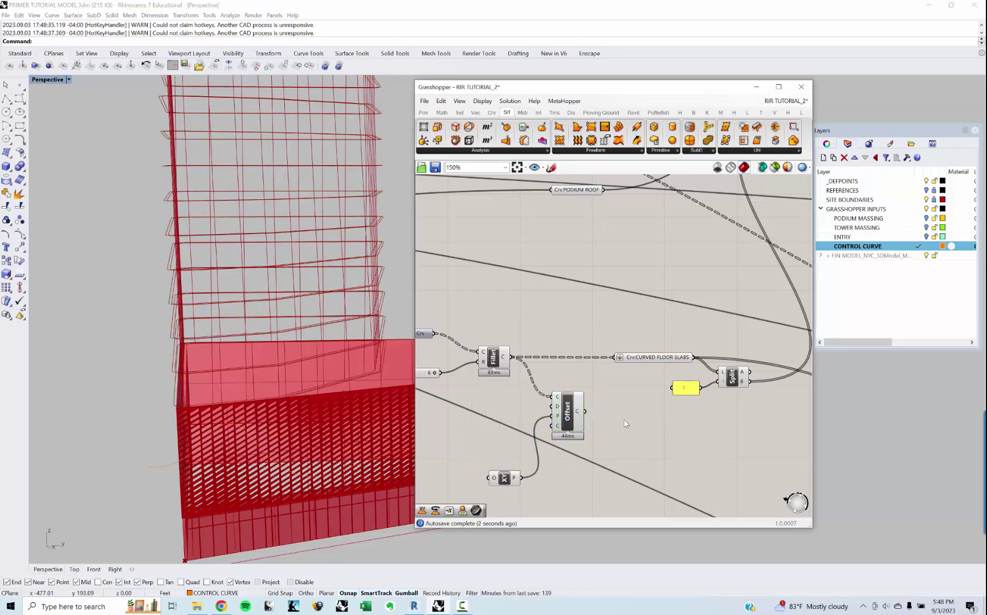
double_click(623, 420)
text(cuRVE)
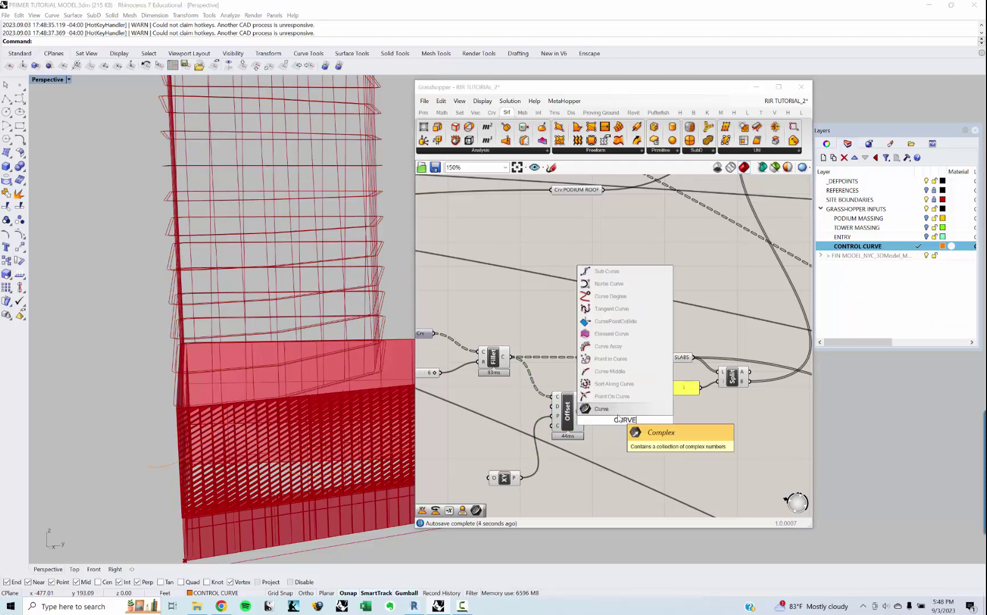
key(Return)
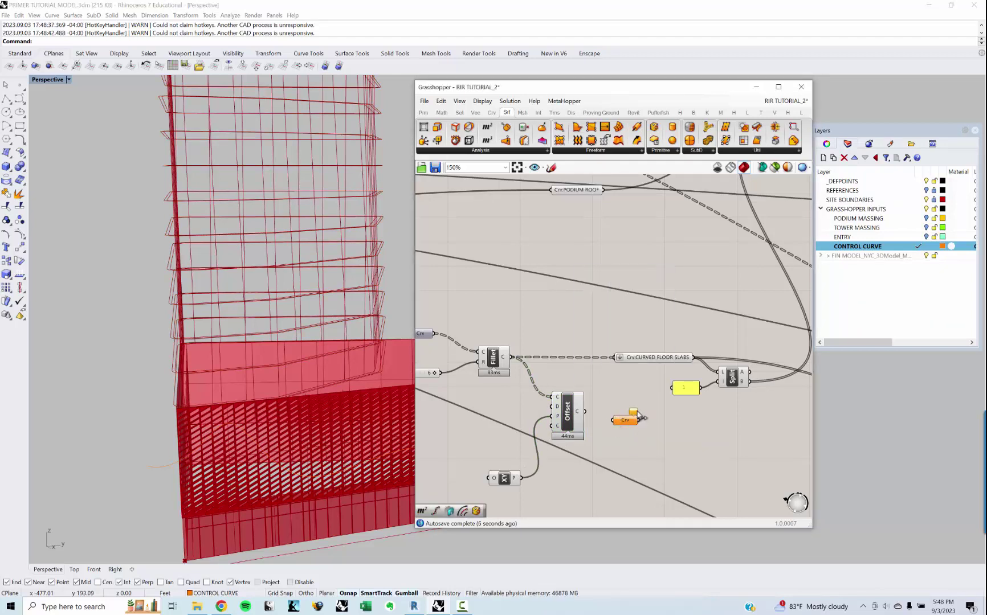
mouse_move(639, 421)
mouse_down()
mouse_move(616, 368)
mouse_move(628, 425)
mouse_up()
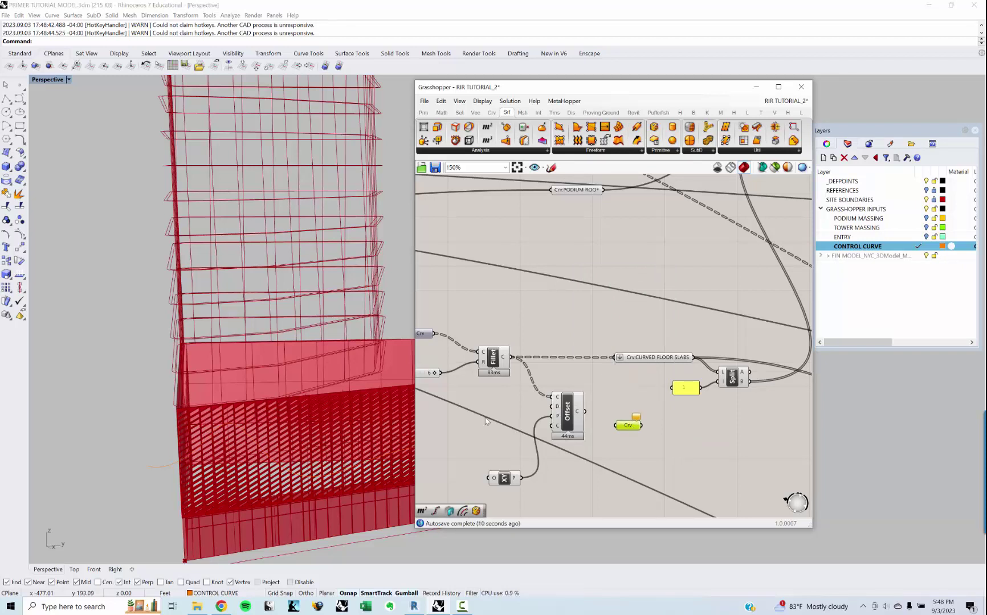
key(Delete)
Step: Add a Negative component and connect its result to the distance input of Offset
right_drag(448, 416, 446, 410)
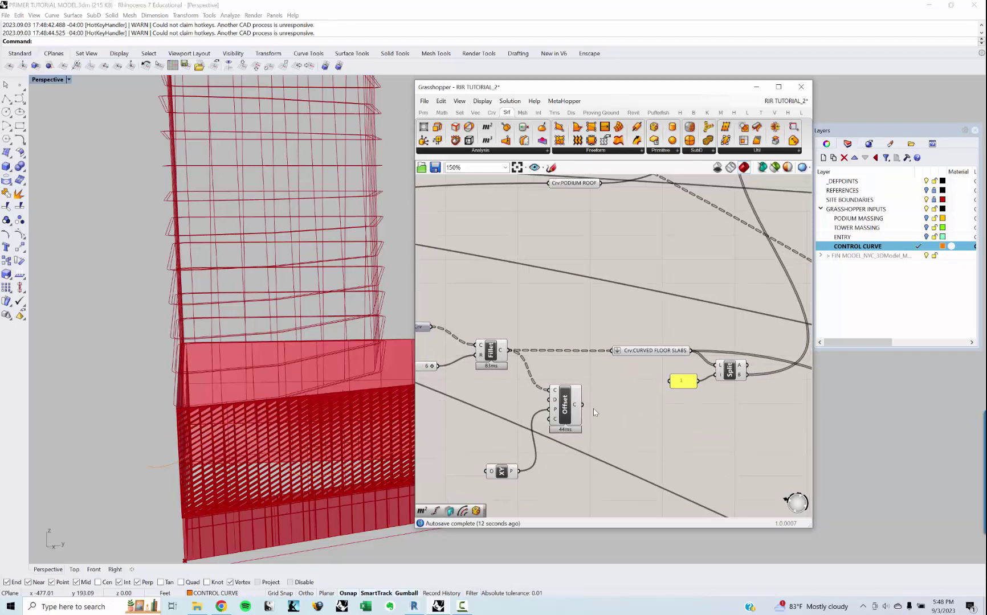
double_click(494, 405)
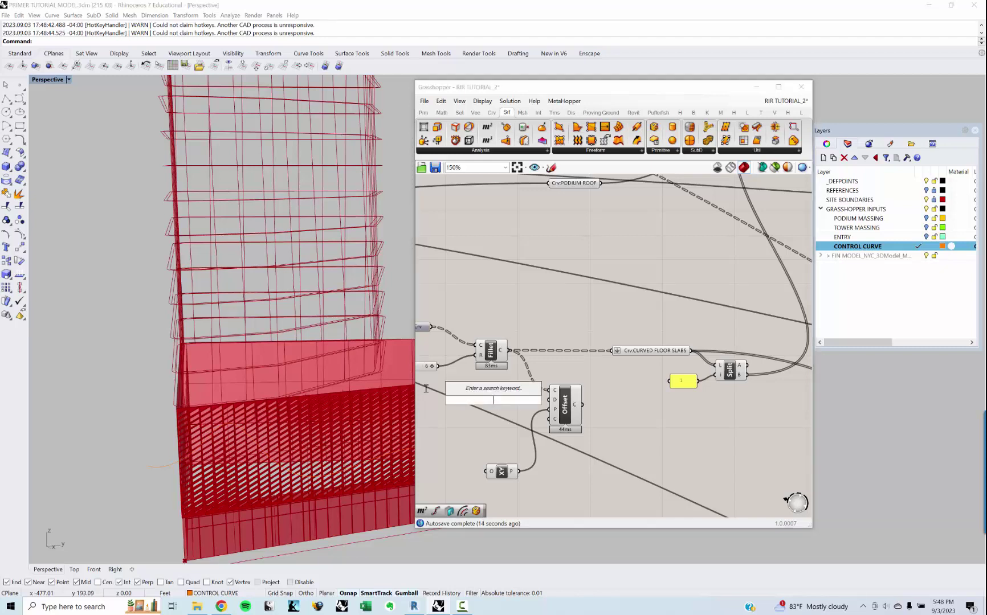
text(neg)
key(Return)
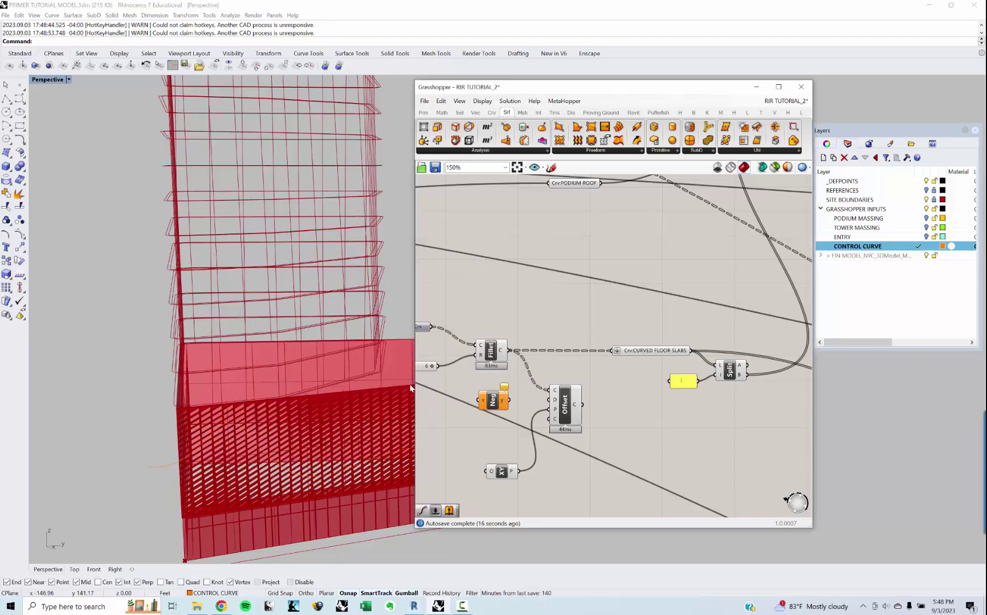
drag(510, 401, 551, 400)
Step: Add a number slider ranging from 0 to 4 with value 2 and connect it to the Negative component
right_drag(451, 430, 508, 427)
double_click(510, 432)
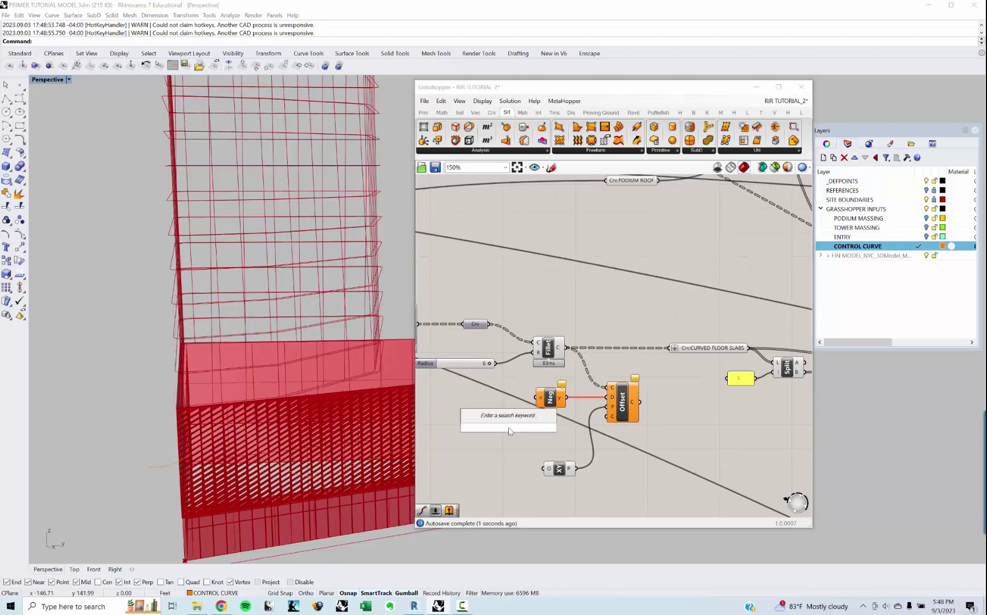
text(s)
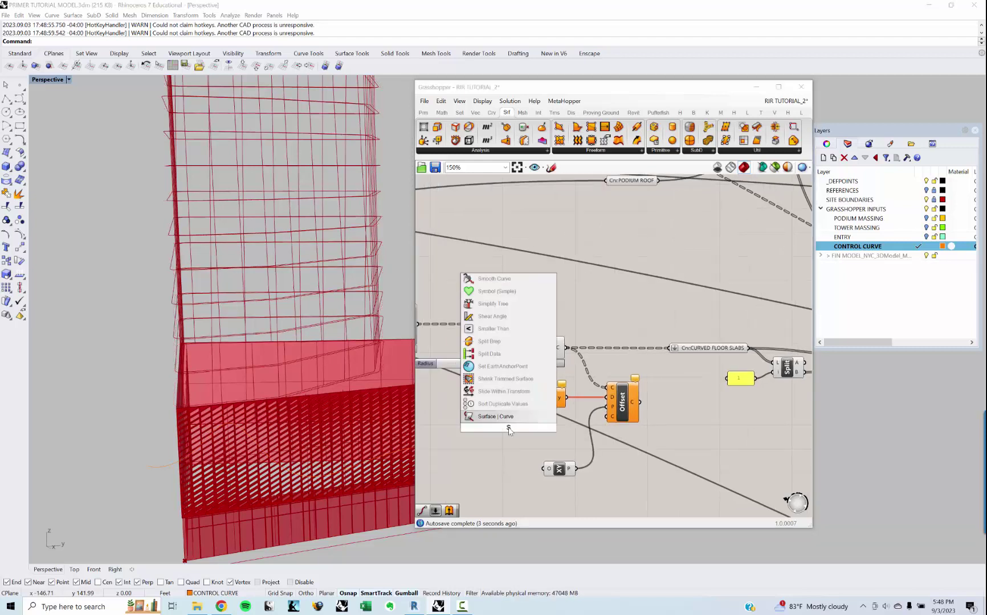
key(BackSpace)
text(0<2)
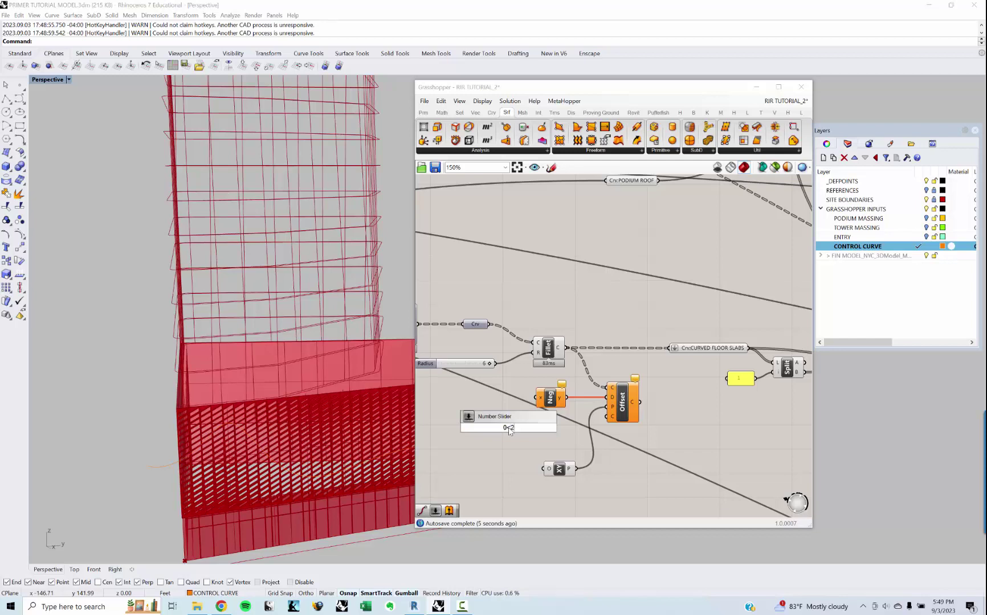
text(<4)
key(Return)
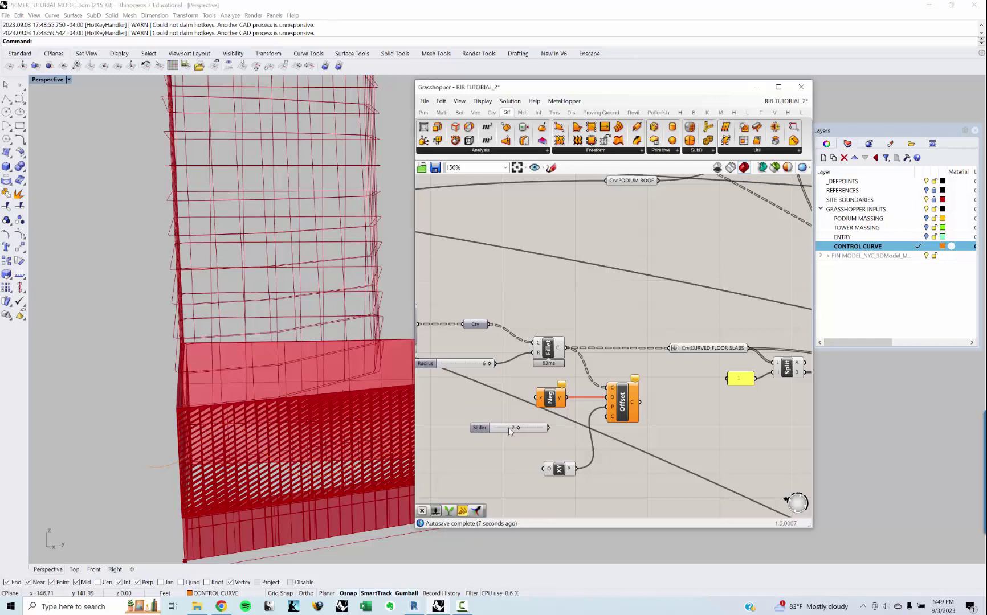
drag(548, 427, 537, 397)
Step: Feed the Offset output into the CURVED FLOOR SLABS parameter in place of the Fillet curves and review the tower slabs
click(621, 405)
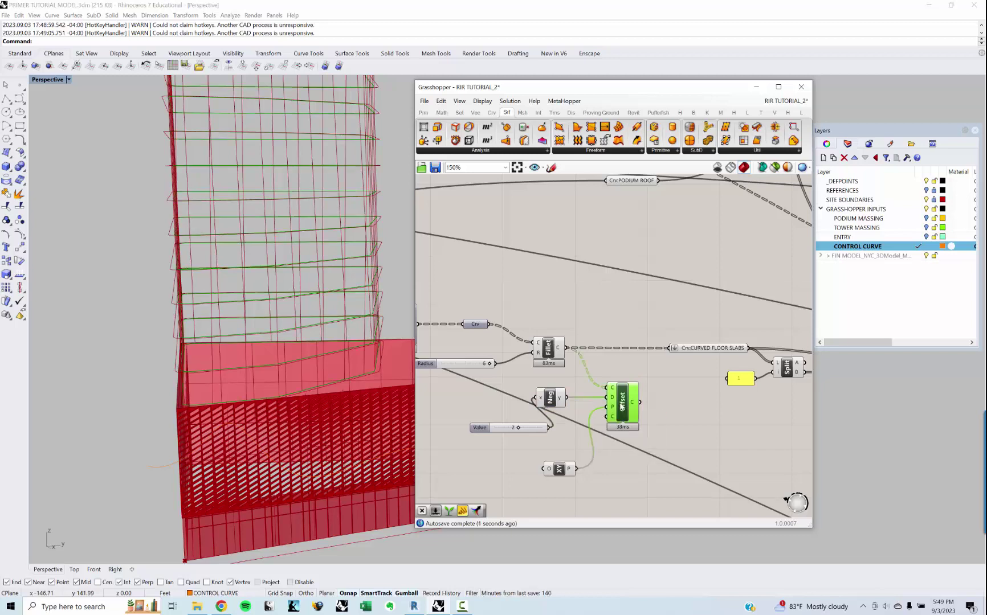
drag(641, 403, 670, 350)
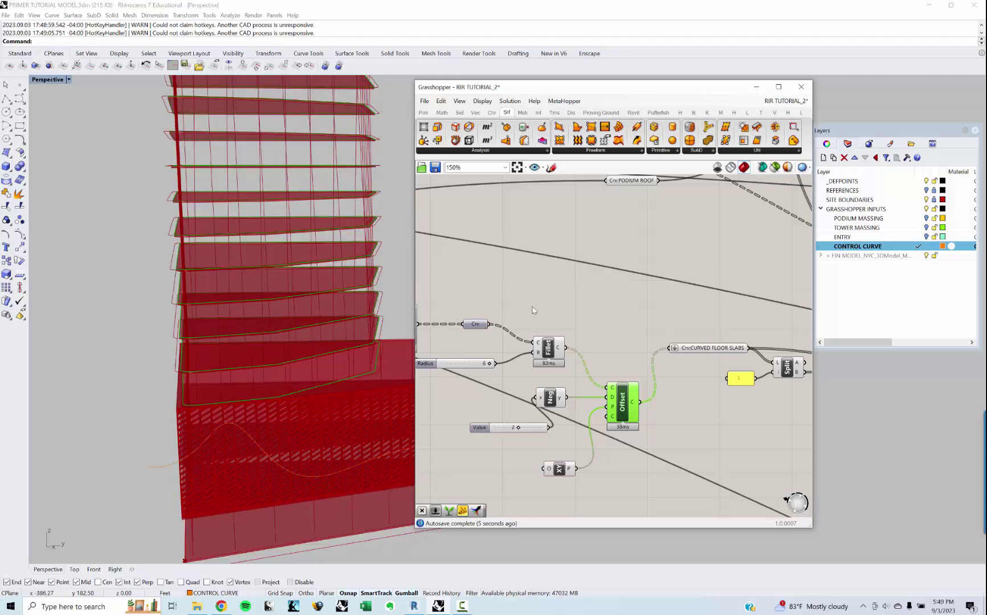
right_drag(619, 302, 588, 303)
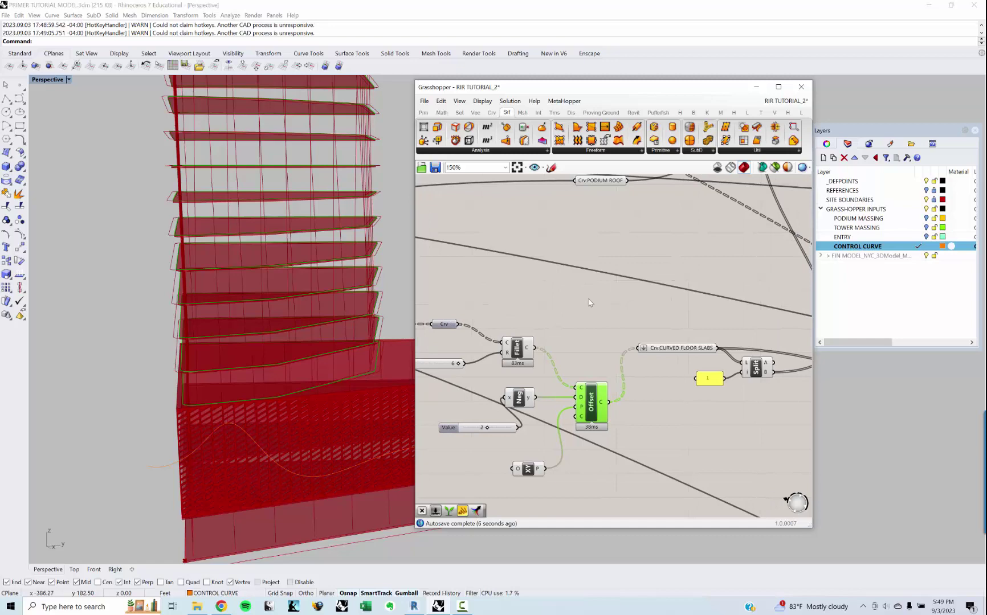
click(678, 350)
mouse_move(227, 326)
right_down()
mouse_move(245, 310)
mouse_move(214, 326)
mouse_move(227, 323)
right_up()
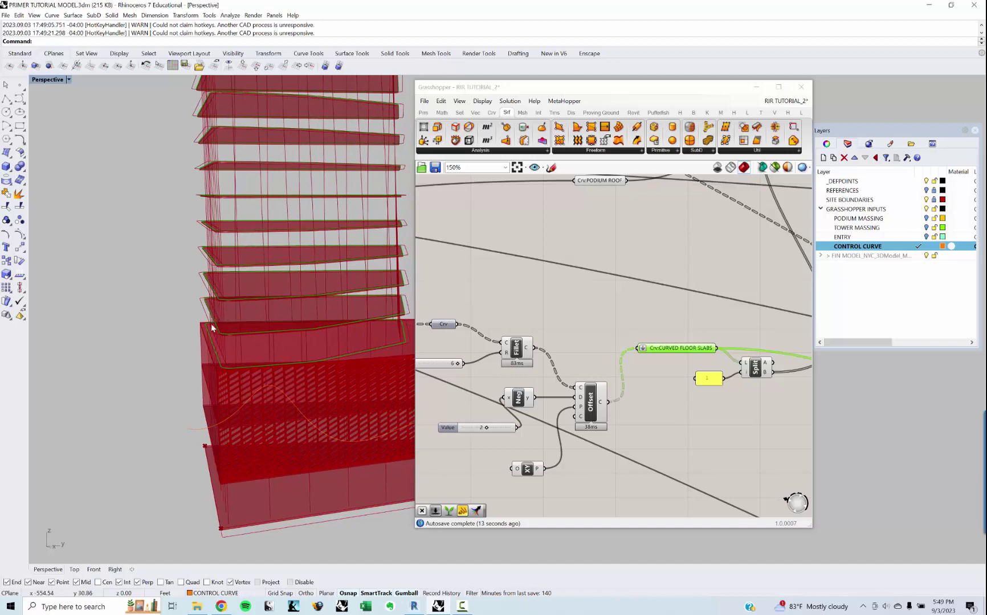
right_drag(234, 322, 283, 401)
scroll(238, 297, down, 7)
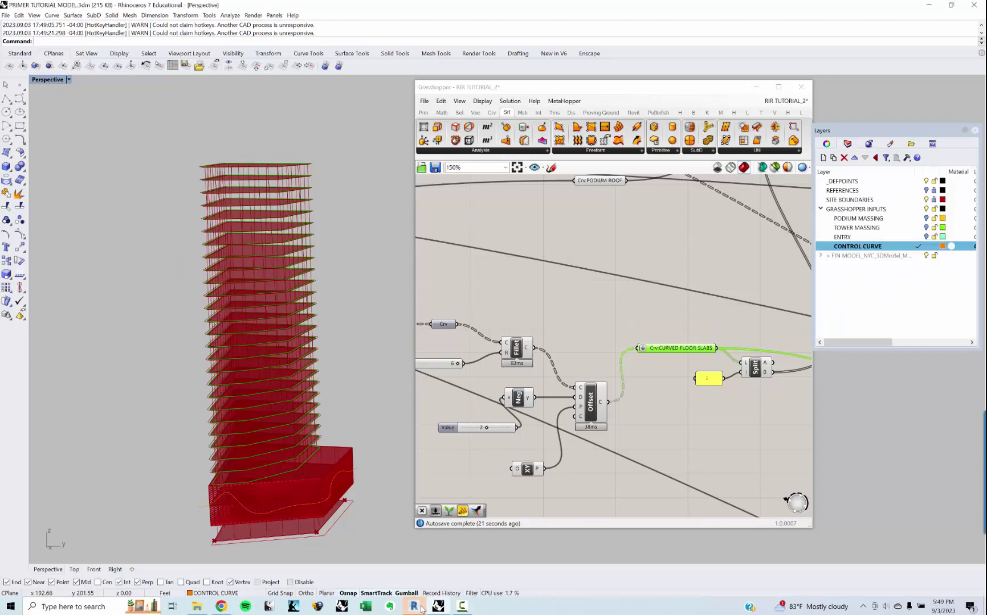
Step: Switch to Revit and examine the updated tower floor slabs above the podium in the 3D view
right_drag(524, 304, 567, 344)
scroll(552, 333, down, 3)
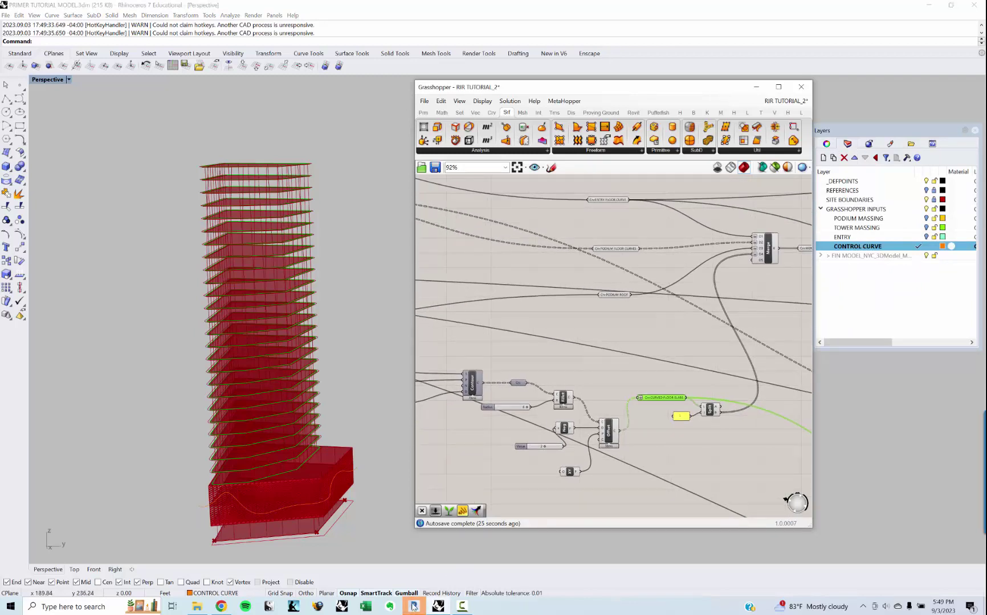
click(414, 605)
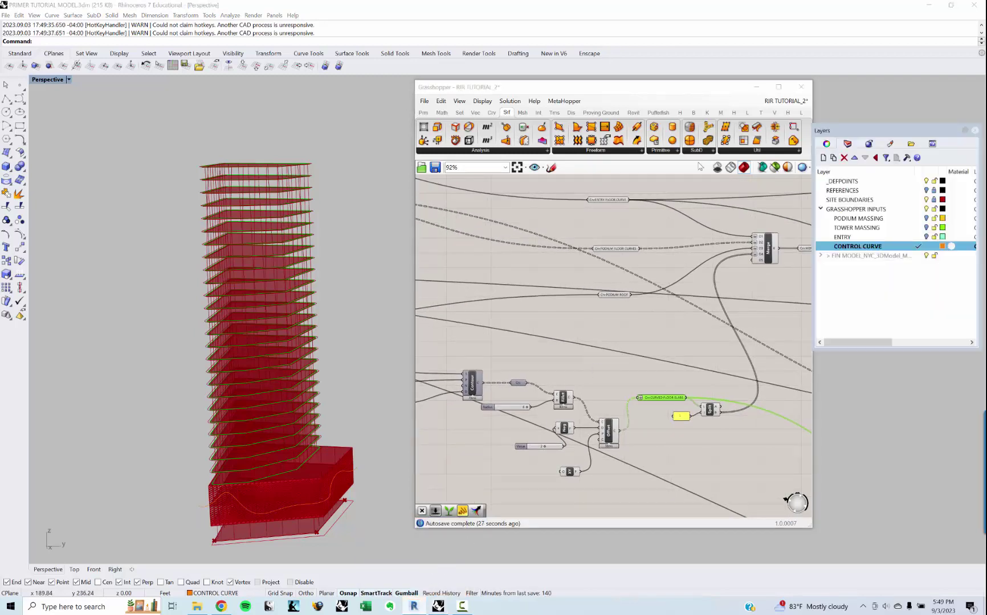
click(929, 5)
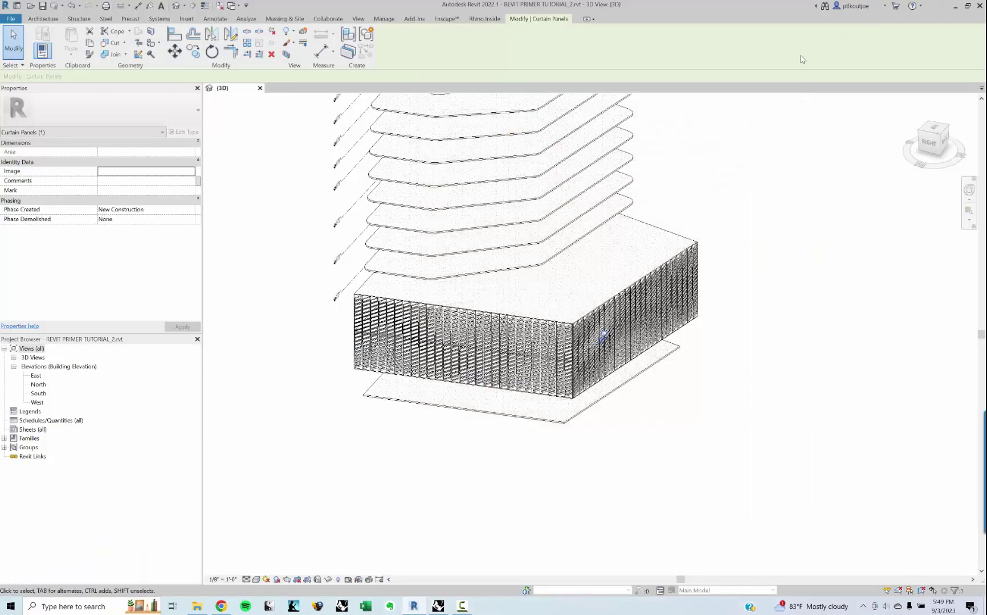
shift+middle_drag(523, 223, 496, 393)
scroll(494, 365, down, 2)
shift+middle_drag(521, 222, 561, 69)
shift+middle_drag(536, 291, 496, 242)
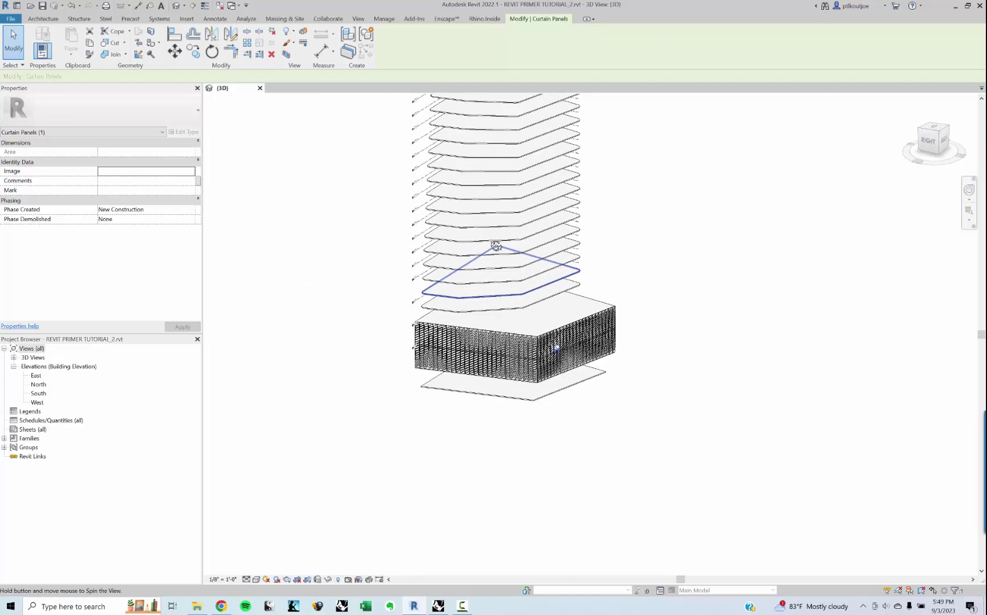
click(761, 329)
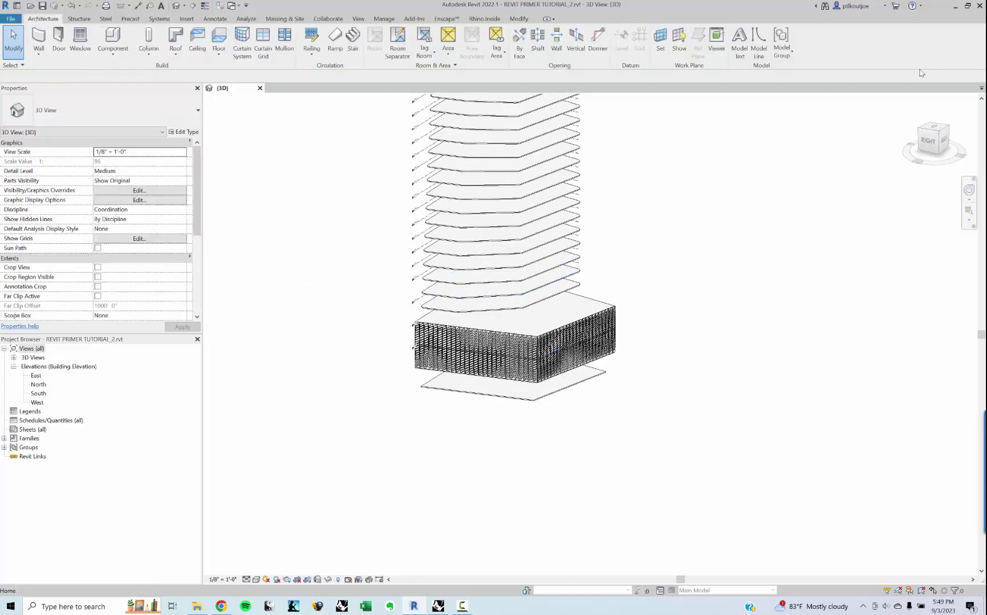
Step: Return to Rhino and Grasshopper and move the GeoDShape component farther away from the Gate component
click(955, 8)
click(414, 606)
click(438, 608)
mouse_move(572, 335)
right_down()
mouse_move(546, 331)
mouse_move(588, 329)
right_up()
scroll(547, 331, down, 3)
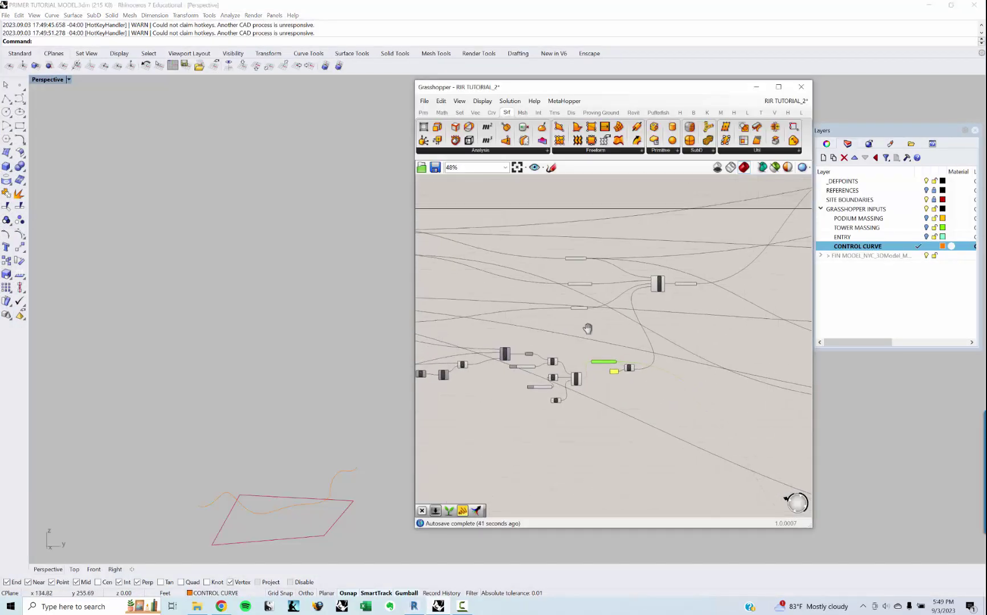
scroll(595, 329, down, 4)
scroll(638, 329, up, 10)
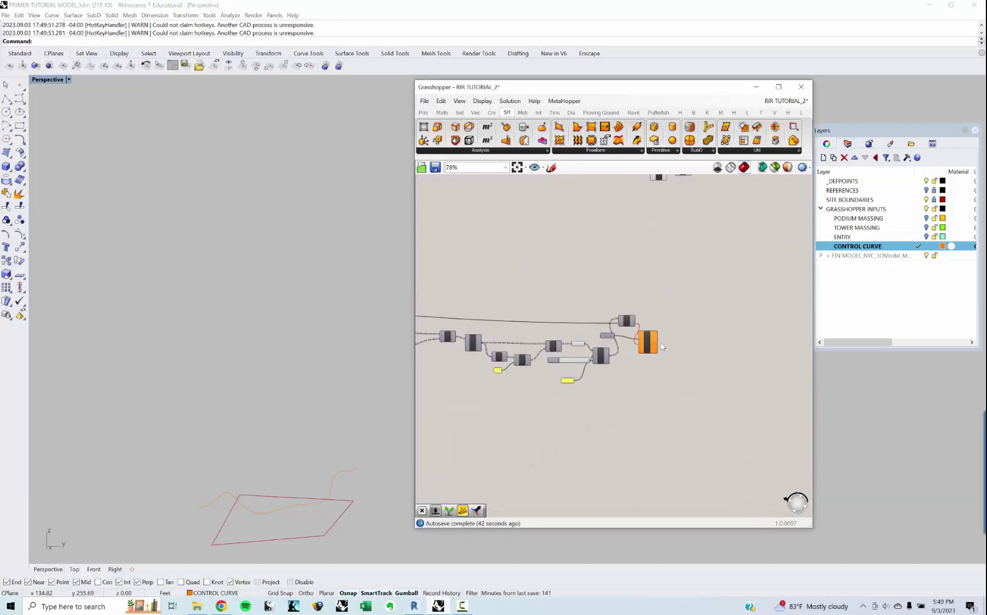
drag(640, 351, 686, 348)
click(700, 288)
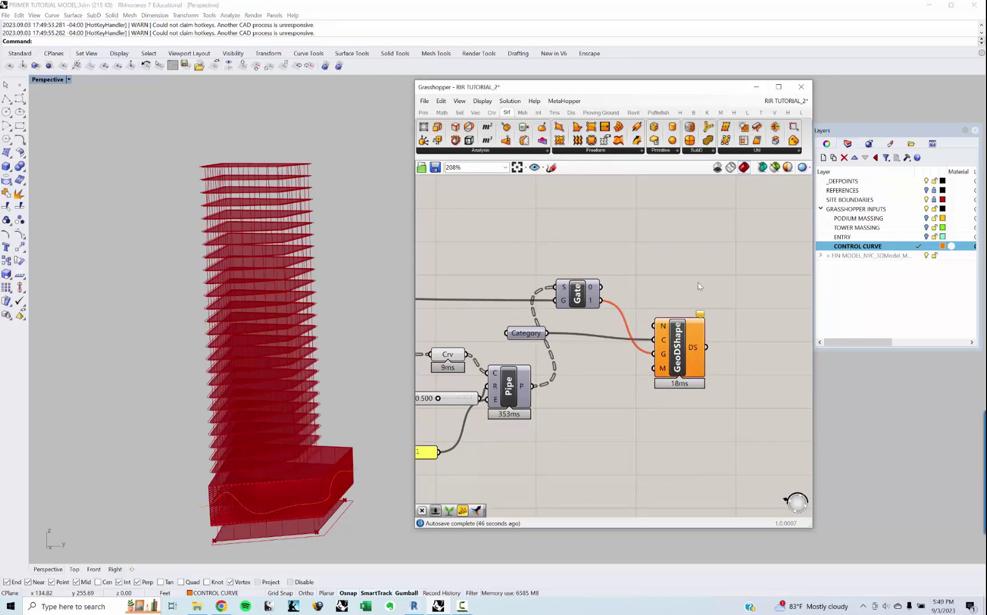
Step: Locate the wall-by-profile component in the definition and check its tracking mode options
scroll(700, 337, down, 5)
right_drag(688, 288, 505, 433)
scroll(620, 399, down, 4)
scroll(504, 432, down, 3)
scroll(734, 368, up, 3)
right_drag(733, 368, 559, 375)
scroll(757, 385, up, 8)
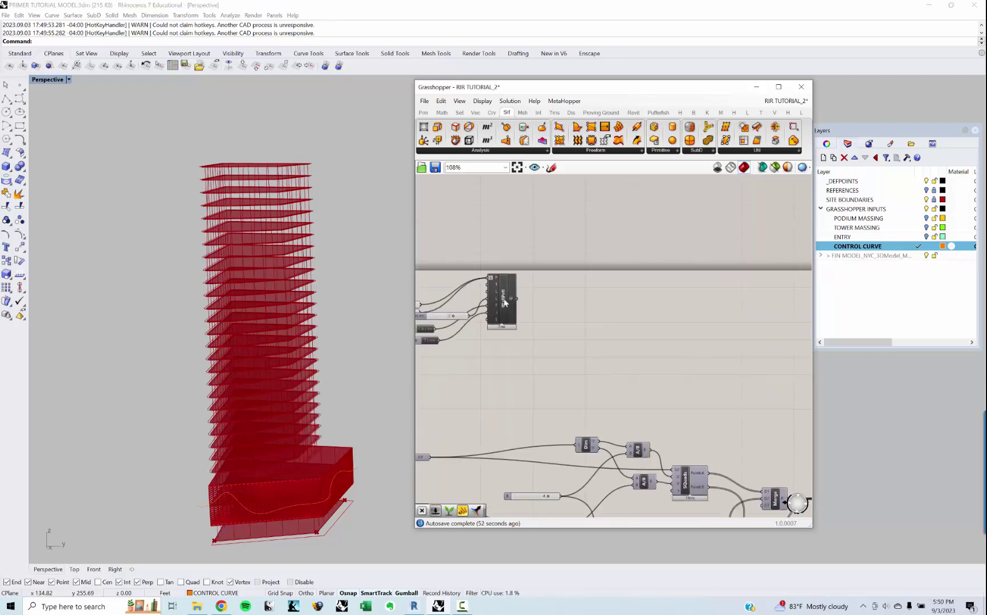
right_click(506, 302)
mouse_move(553, 353)
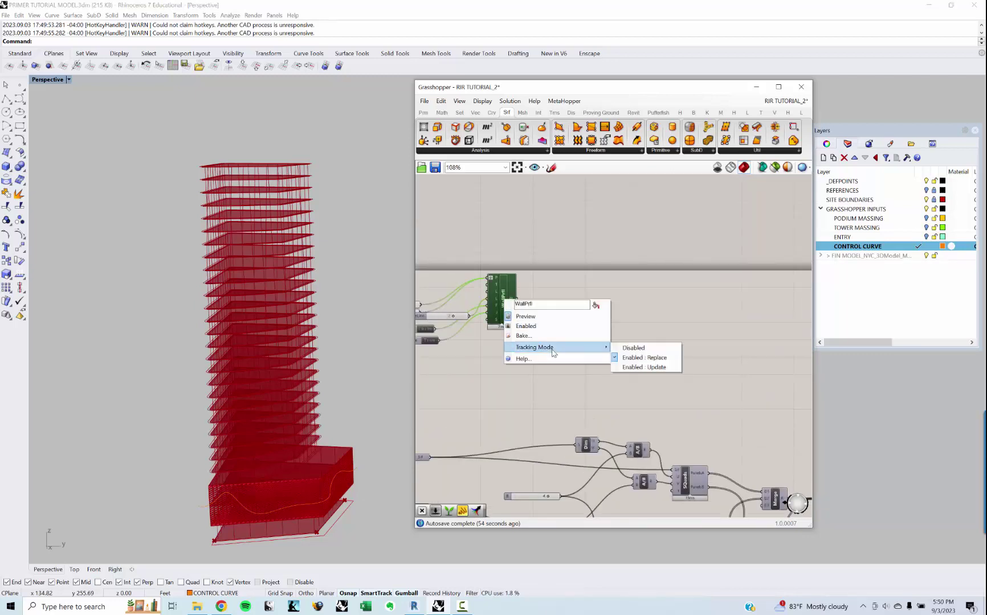
click(640, 316)
Step: Examine the tower slabs above the podium in the viewport and review the podium facade portion of the definition
scroll(642, 319, down, 4)
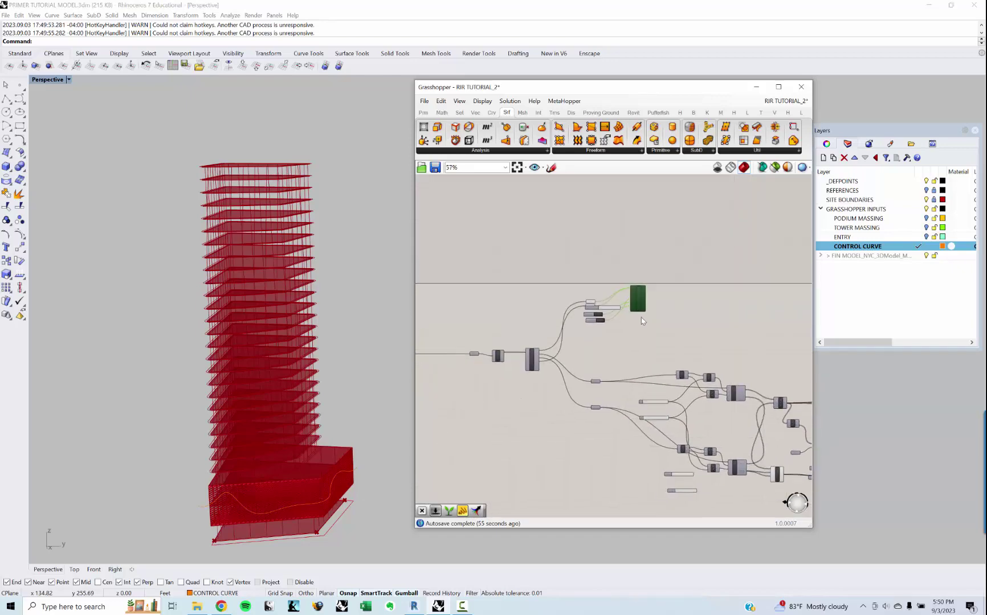
scroll(696, 341, down, 7)
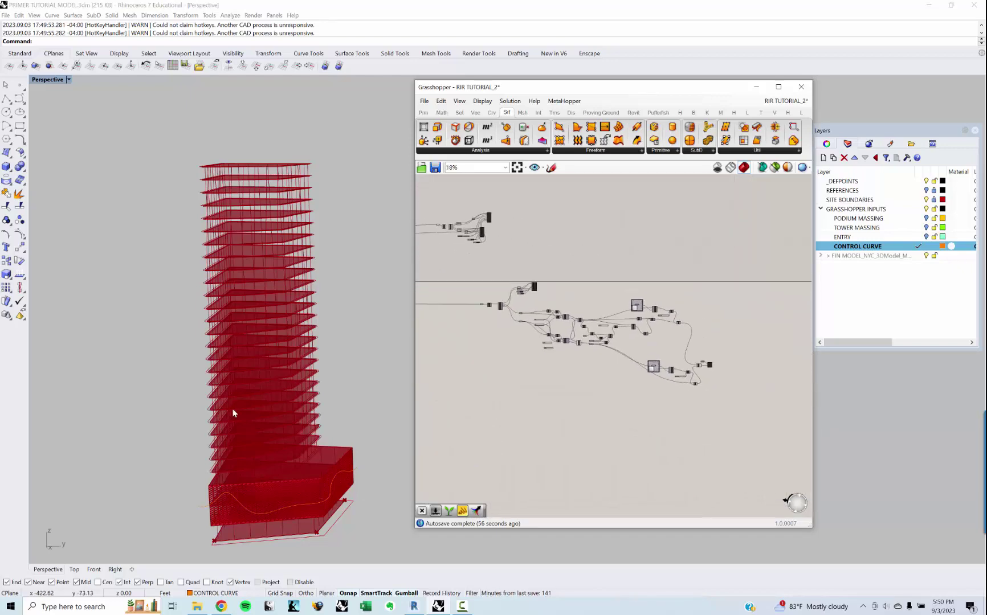
right_drag(231, 411, 257, 398)
scroll(277, 445, up, 8)
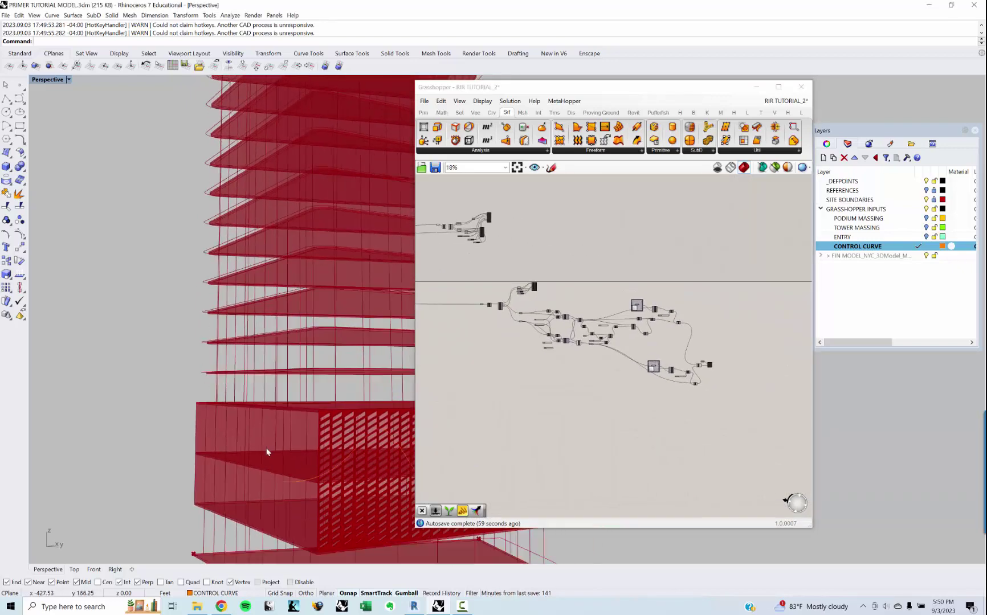
right_click(572, 256)
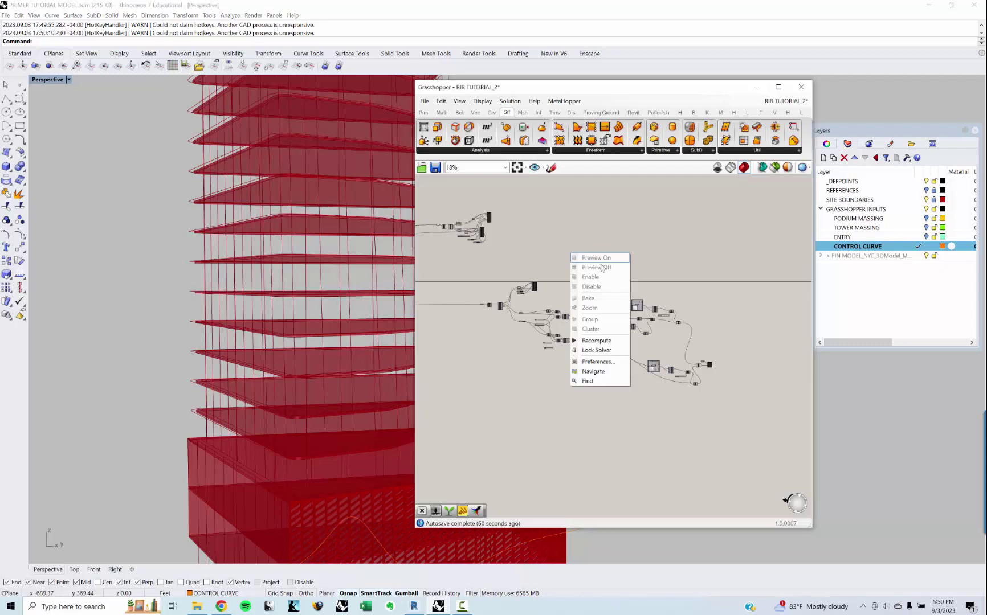
click(645, 274)
right_drag(709, 365, 681, 343)
scroll(681, 343, up, 3)
scroll(680, 344, up, 4)
scroll(670, 324, down, 9)
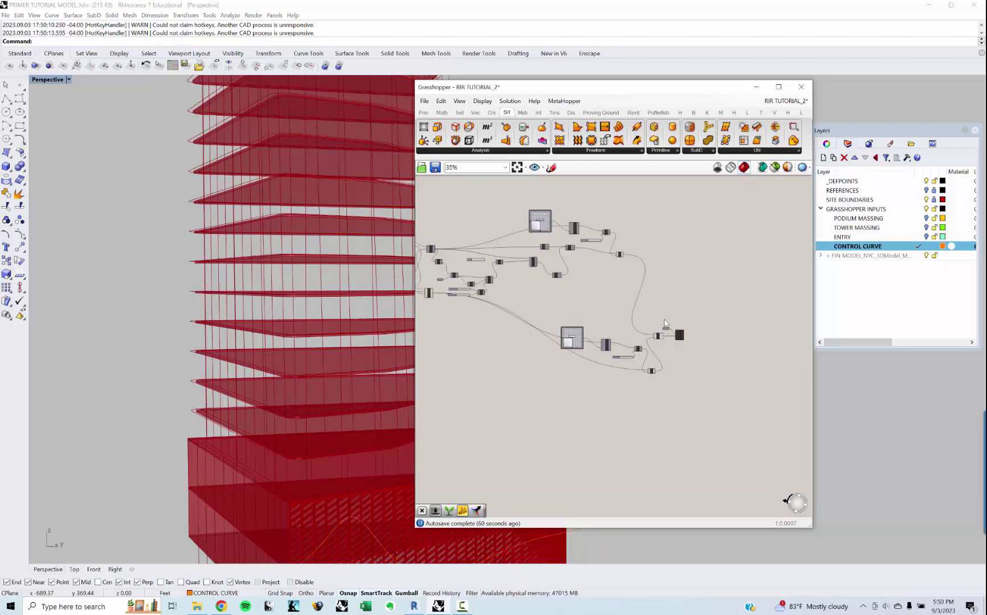
scroll(587, 368, up, 6)
right_drag(547, 253, 699, 258)
scroll(582, 366, up, 4)
scroll(581, 366, down, 8)
right_drag(572, 409, 638, 388)
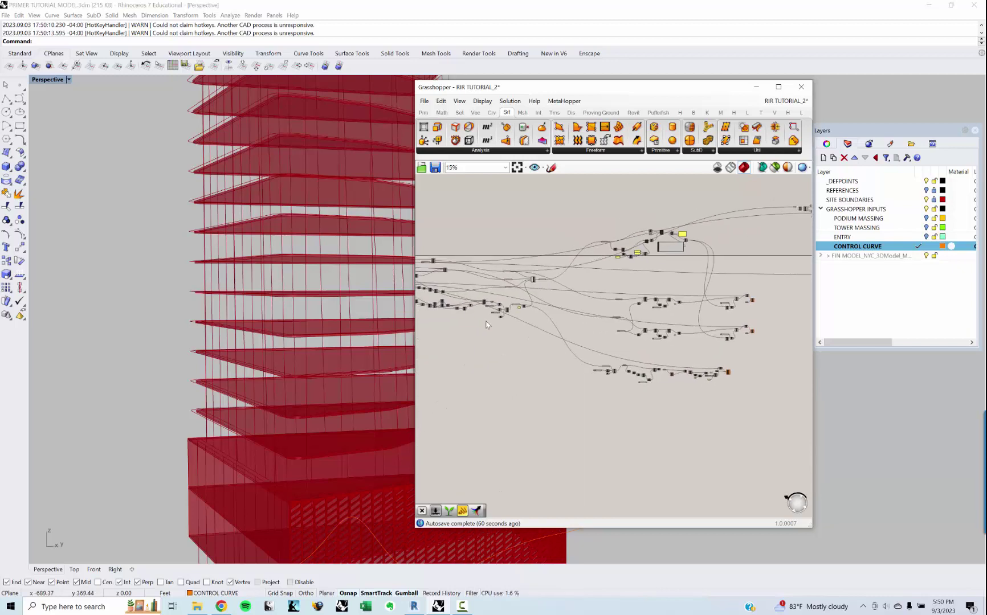
Step: Select the CURVED FLOOR SLABS parameter and inspect its highlighted slab curves on the tower
scroll(648, 343, up, 3)
right_drag(485, 318, 571, 353)
scroll(582, 343, up, 5)
right_drag(714, 353, 574, 345)
scroll(684, 353, down, 2)
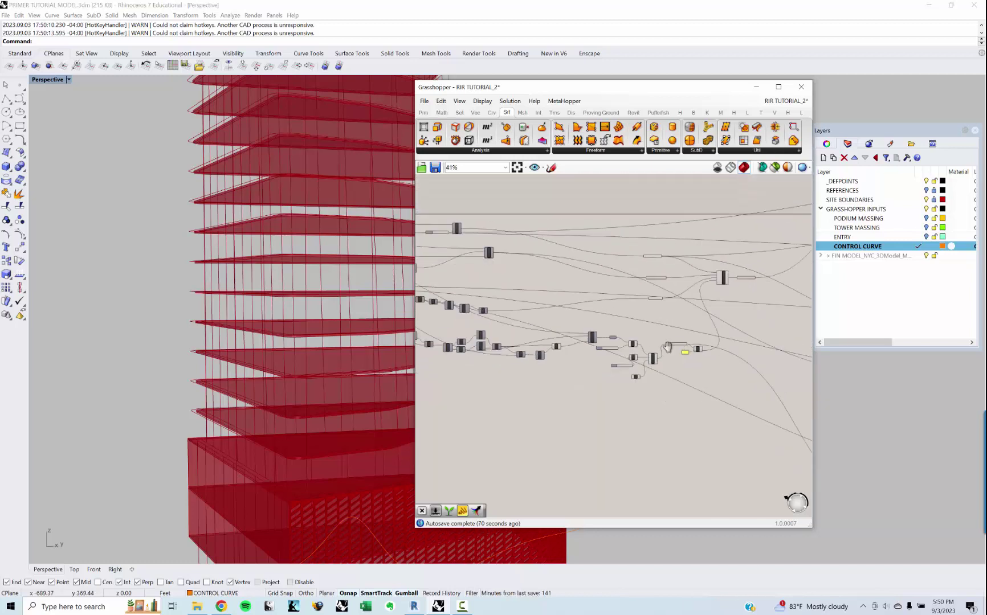
scroll(644, 352, up, 4)
click(632, 346)
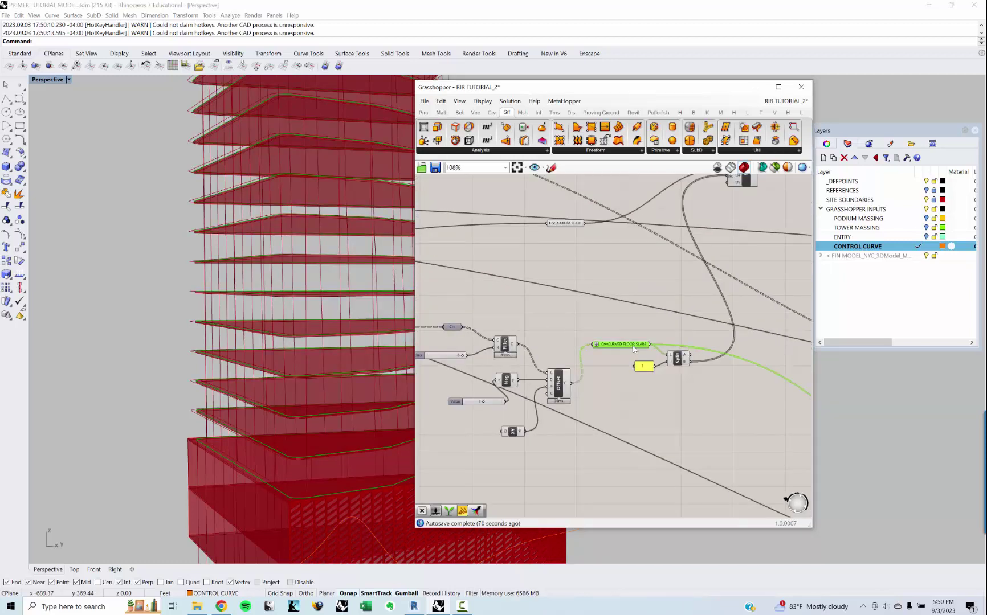
right_drag(250, 246, 248, 315)
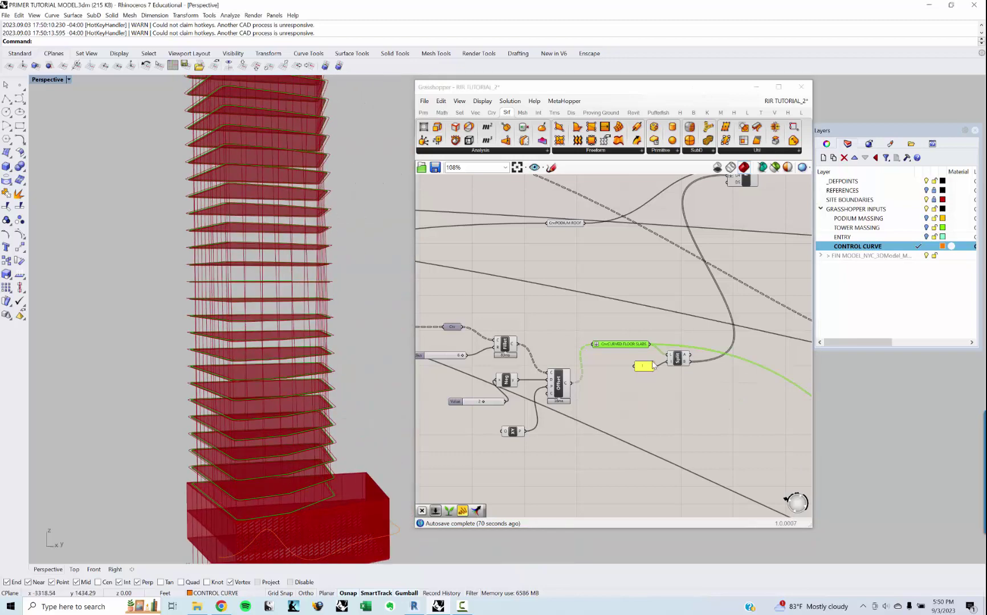
Step: Add a Curve parameter to the canvas and feed the CURVED FLOOR SLABS output into it
double_click(682, 413)
text(CRV)
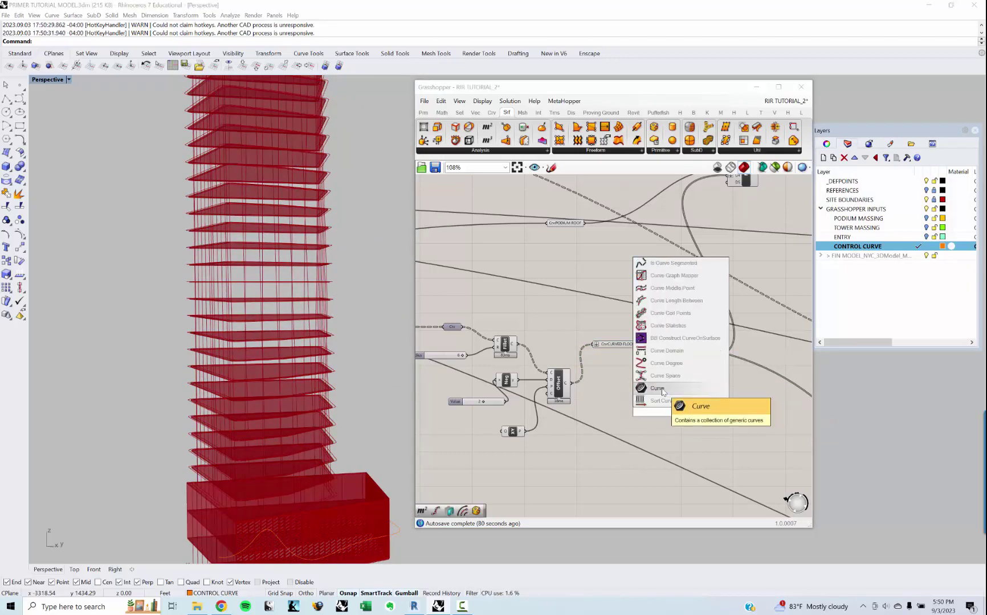
click(657, 388)
drag(653, 354, 671, 419)
Step: Move the new Curve parameter to the empty canvas area below the podium facade components
click(680, 412)
scroll(671, 418, down, 5)
scroll(673, 421, down, 5)
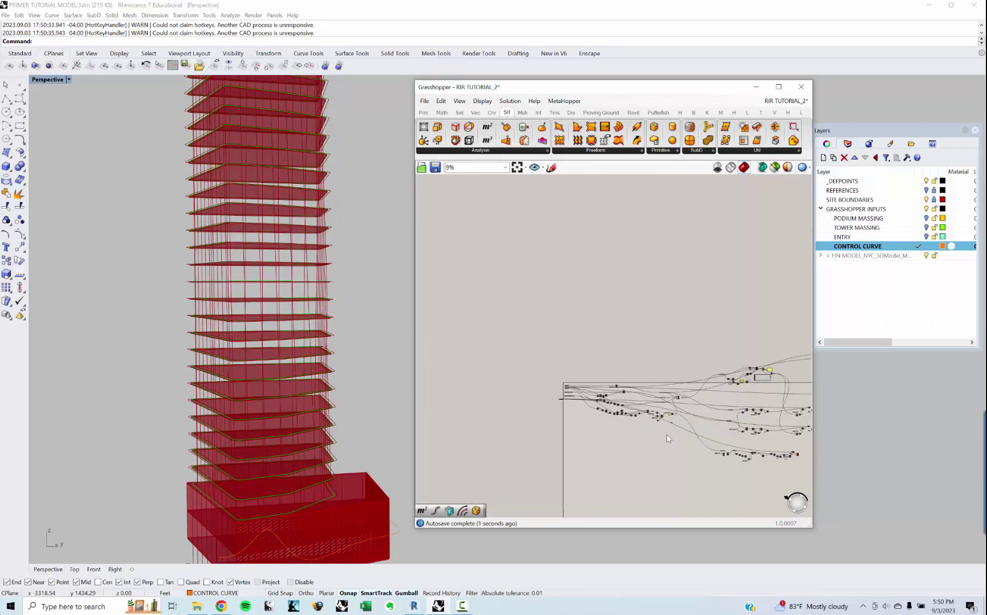
scroll(445, 456, up, 1)
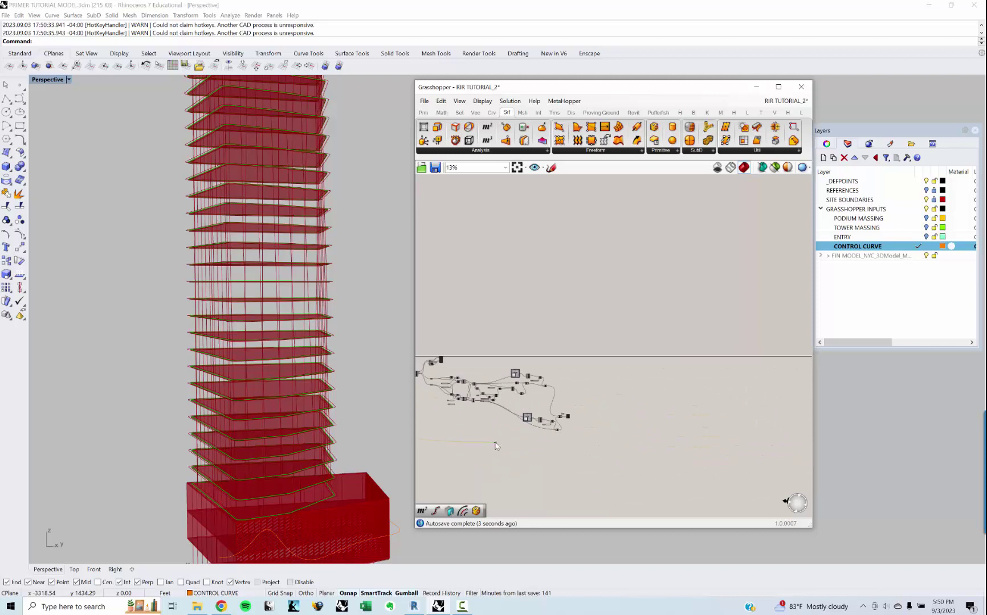
scroll(711, 413, up, 5)
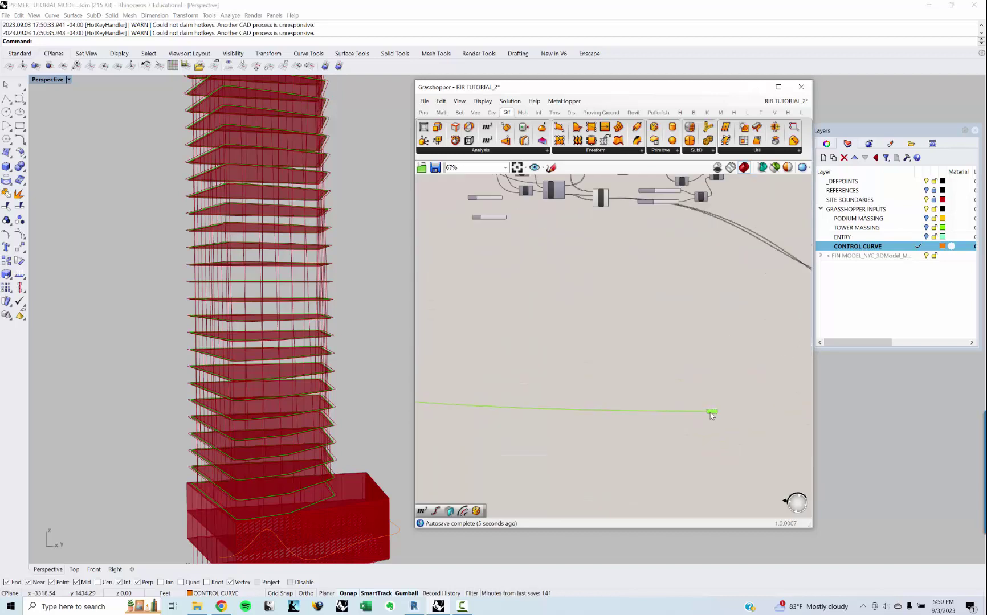
drag(710, 415, 626, 431)
click(624, 409)
Step: Add a Loft component, connect the Curve parameter to its curves input and select it for preview
scroll(623, 411, up, 4)
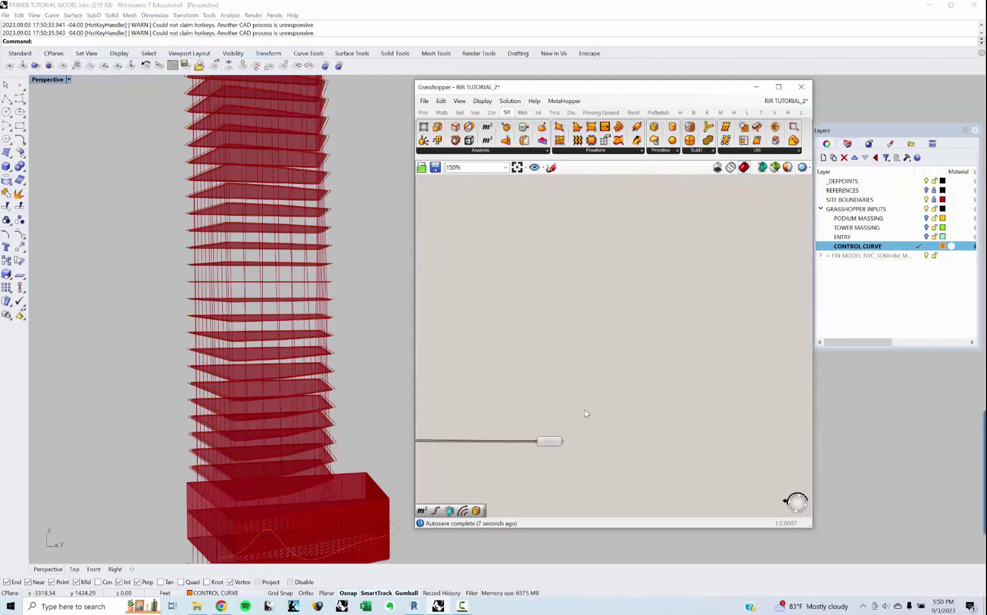
double_click(624, 473)
text(LOFT)
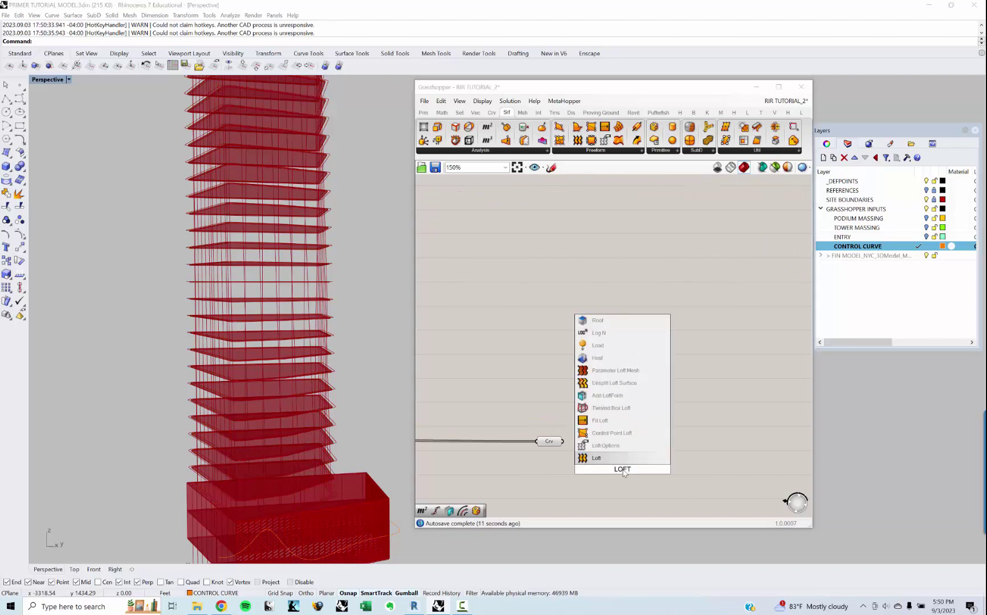
key(Return)
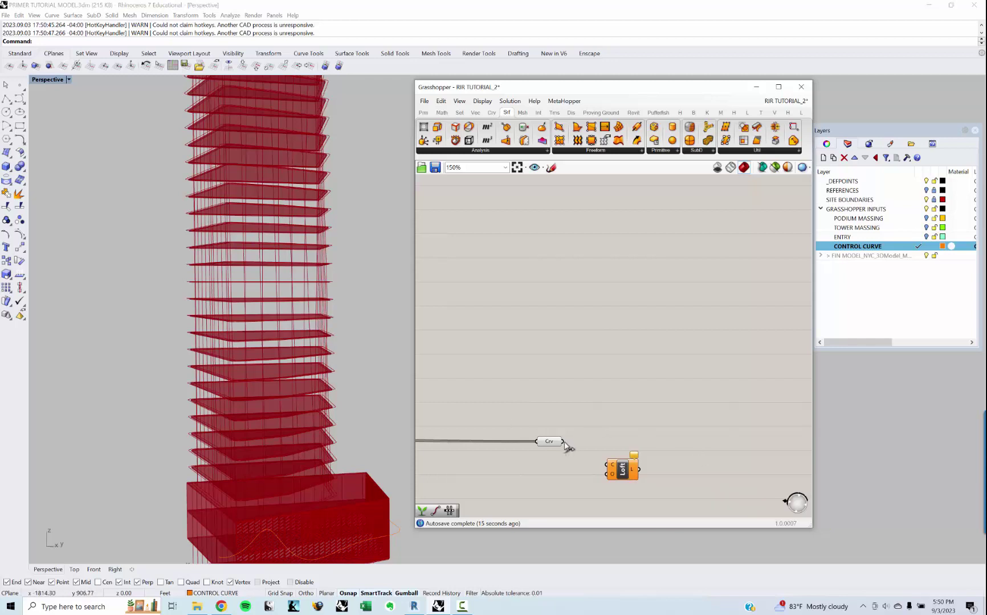
drag(563, 441, 606, 465)
click(622, 473)
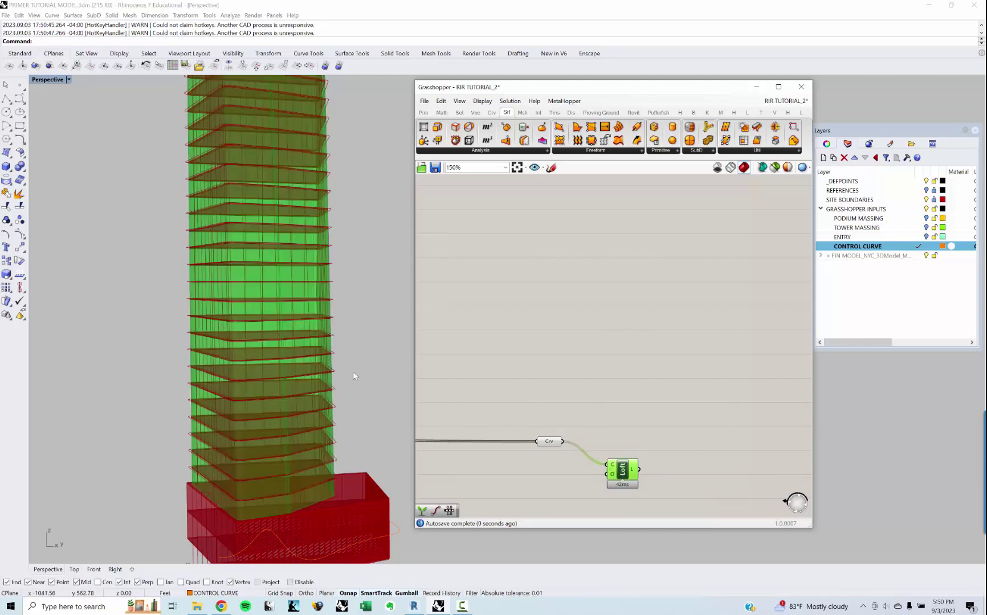
Step: Inspect the lofted tower surface against the slab edges and podium from several angles
shift+right_drag(323, 340, 333, 366)
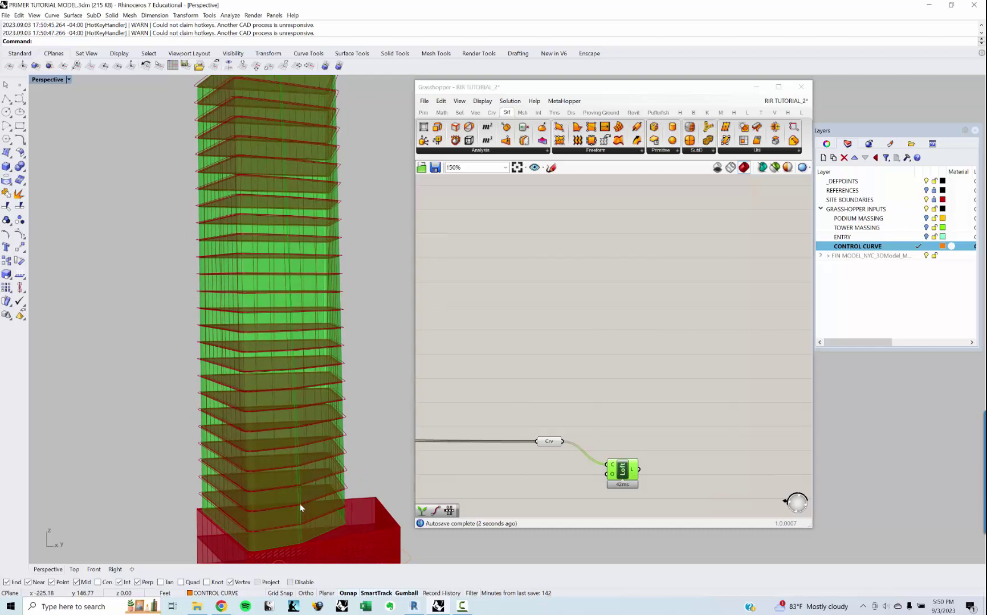
scroll(298, 402, up, 4)
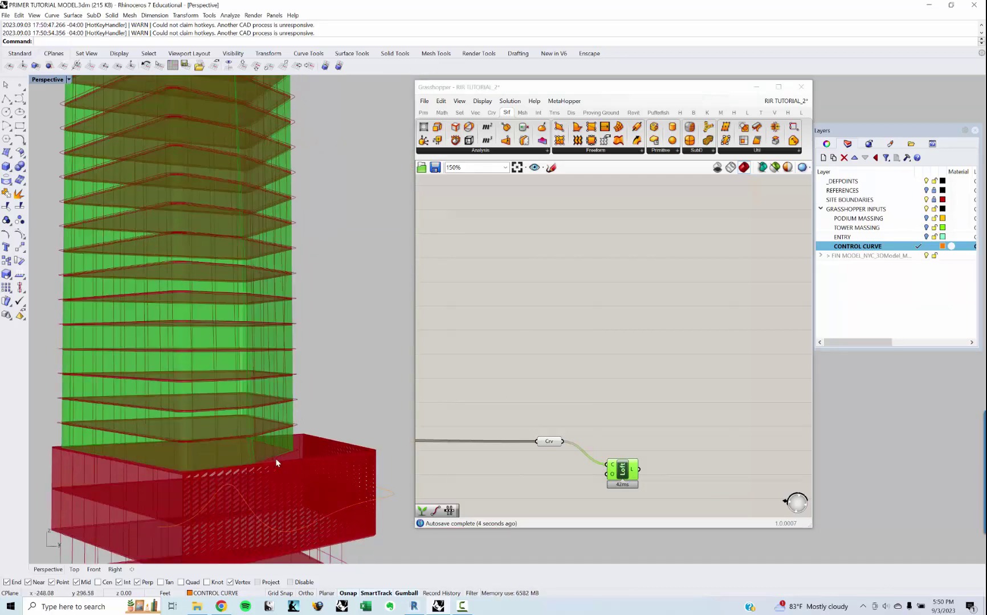
right_drag(250, 403, 204, 310)
scroll(138, 291, up, 2)
right_drag(199, 308, 235, 318)
right_drag(279, 287, 272, 287)
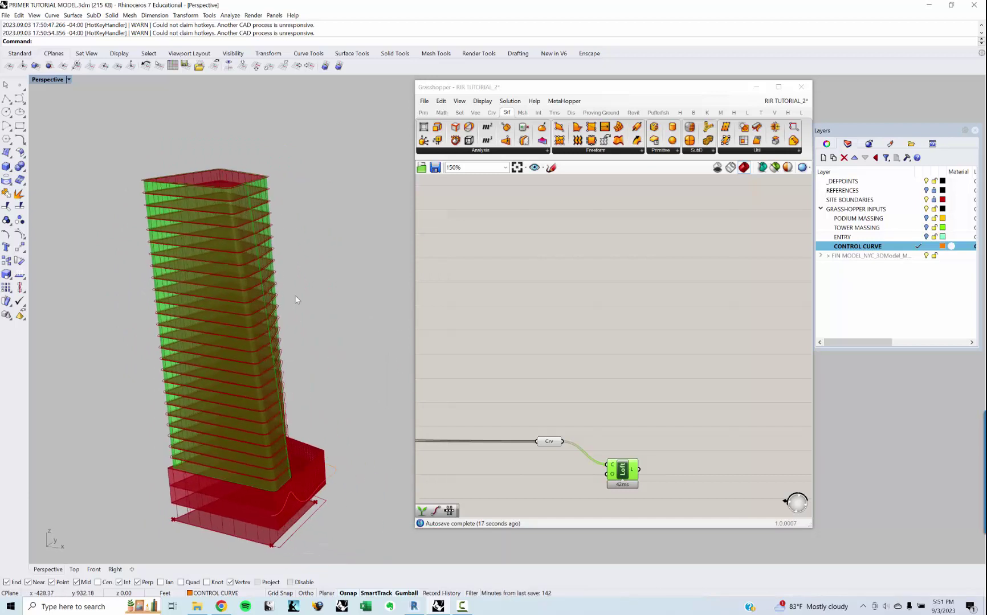
right_drag(485, 335, 474, 331)
right_drag(325, 339, 315, 353)
right_drag(598, 405, 616, 399)
Step: Check the slab curves in the Curve parameter and delete the Loft component connected to it
click(552, 434)
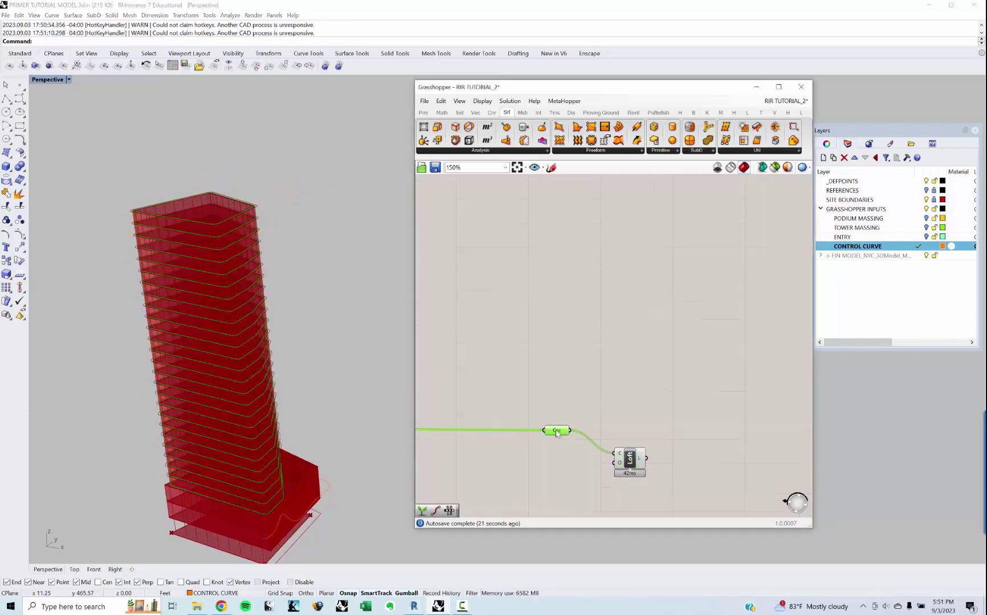
scroll(569, 449, up, 2)
right_drag(569, 449, 556, 438)
drag(634, 452, 660, 448)
key(Delete)
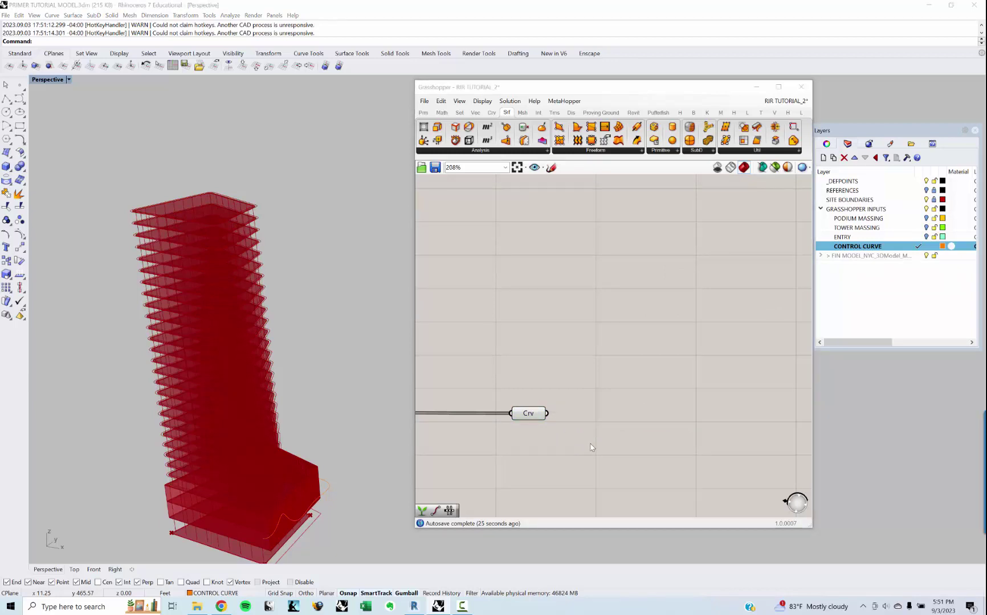
Step: Add an Offset Curve component and connect the Curve parameter to its curve input
double_click(587, 443)
text(OFF)
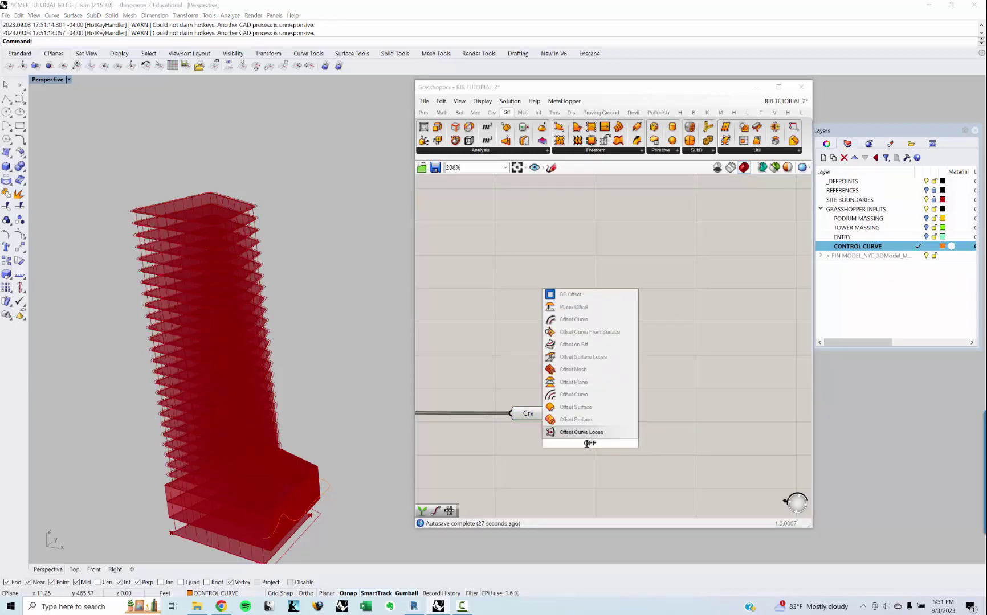
key(Up)
key(Up)
key(Up)
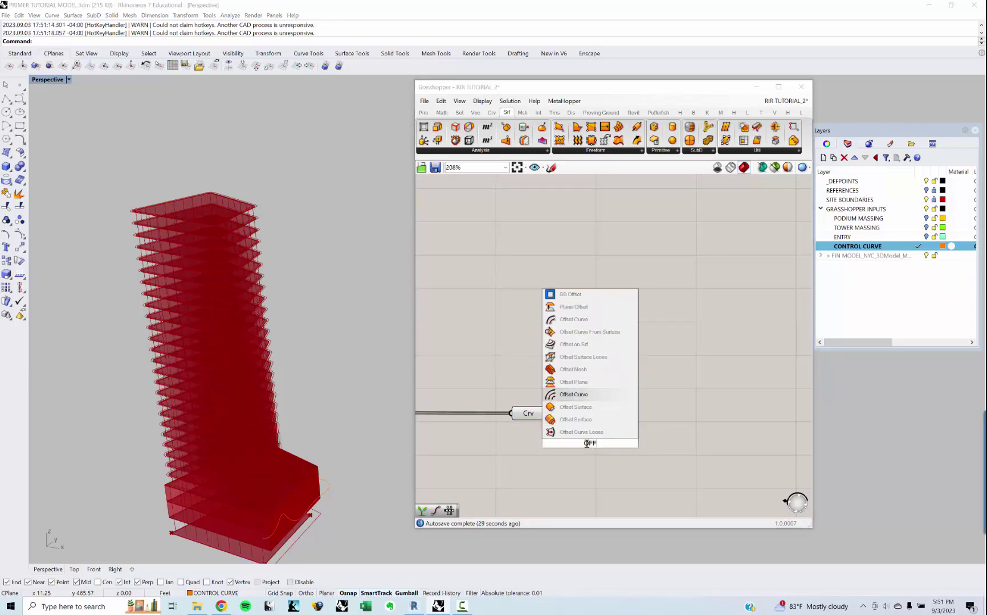
key(Up)
key(Up)
key(Up)
key(Up)
key(Up)
key(Up)
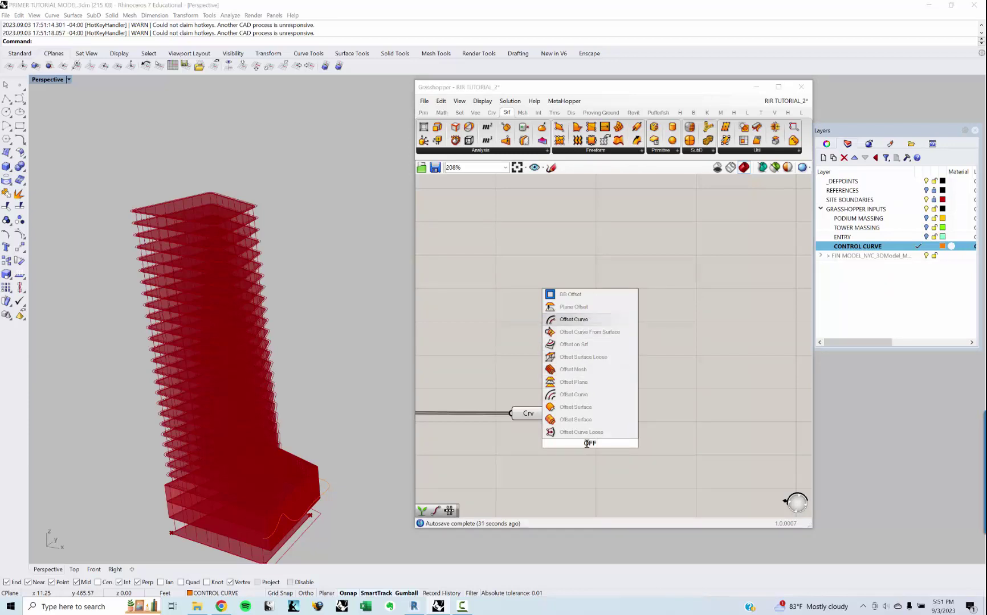
key(Return)
drag(546, 413, 670, 447)
Step: Add an XY Plane component, connect it to the Offset component's plane input and preview the offset curves around the slabs
double_click(597, 474)
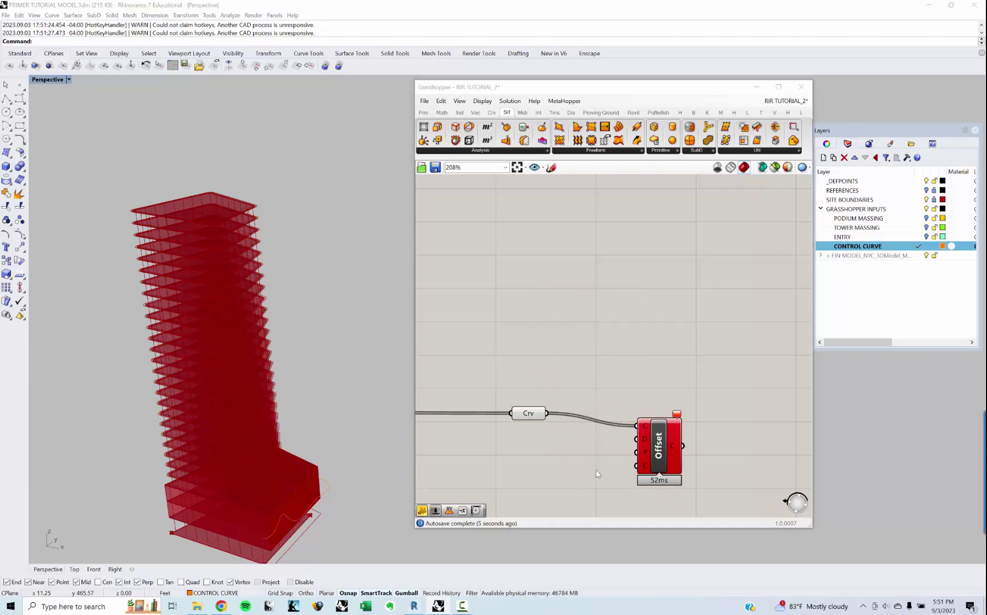
text(xy)
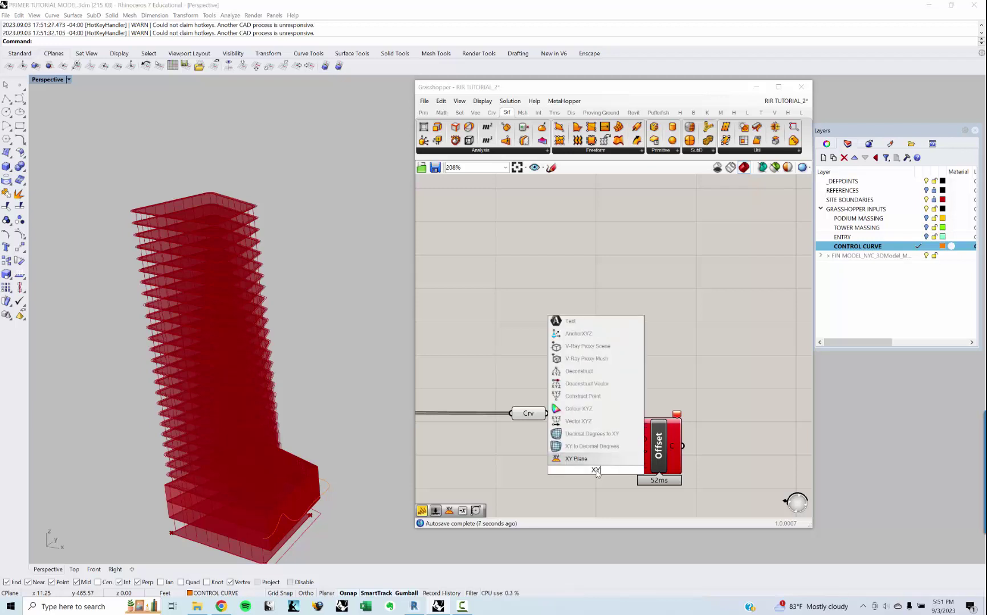
key(Return)
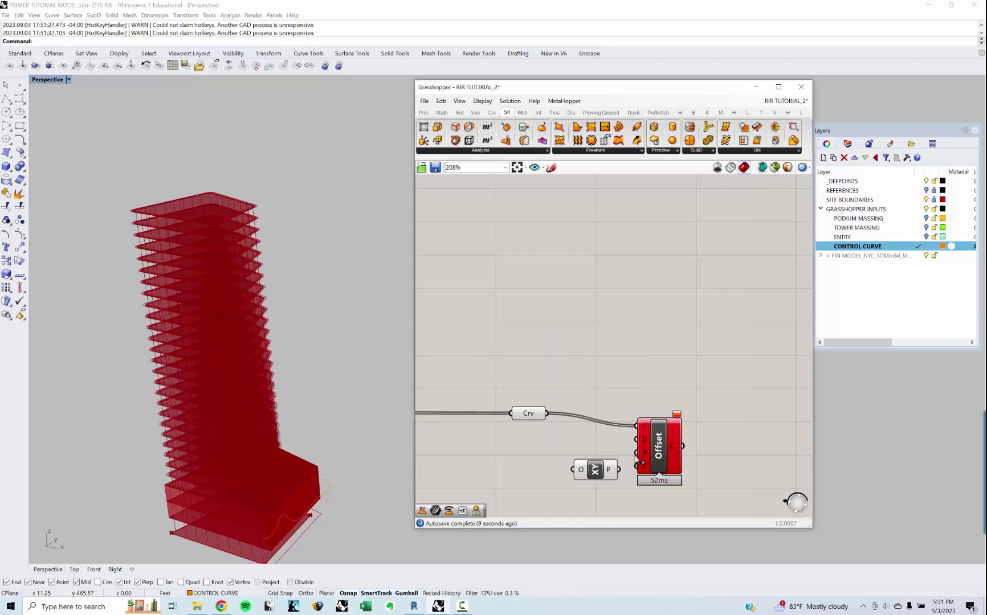
drag(637, 453, 580, 473)
drag(658, 449, 686, 444)
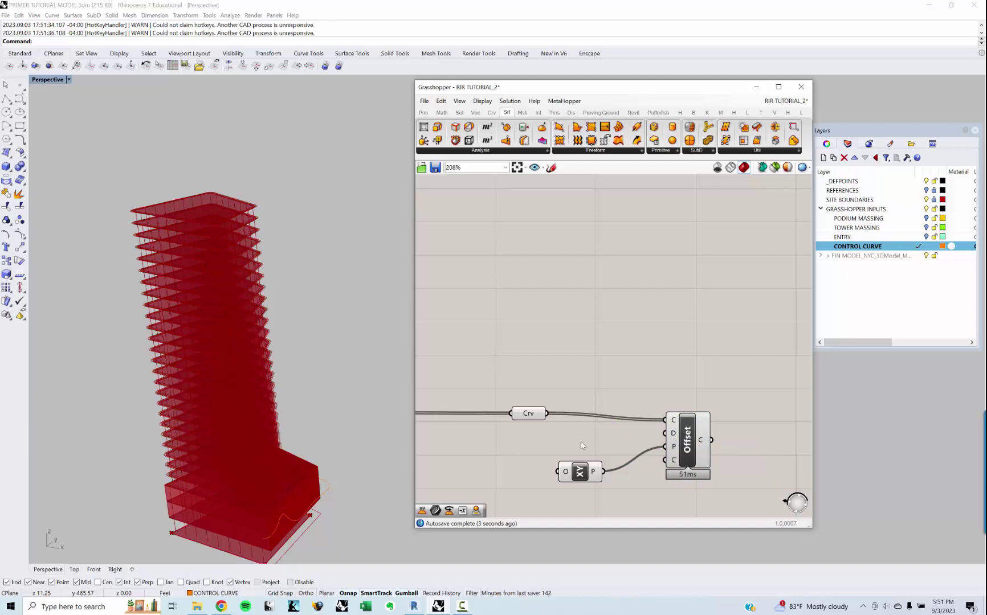
click(683, 445)
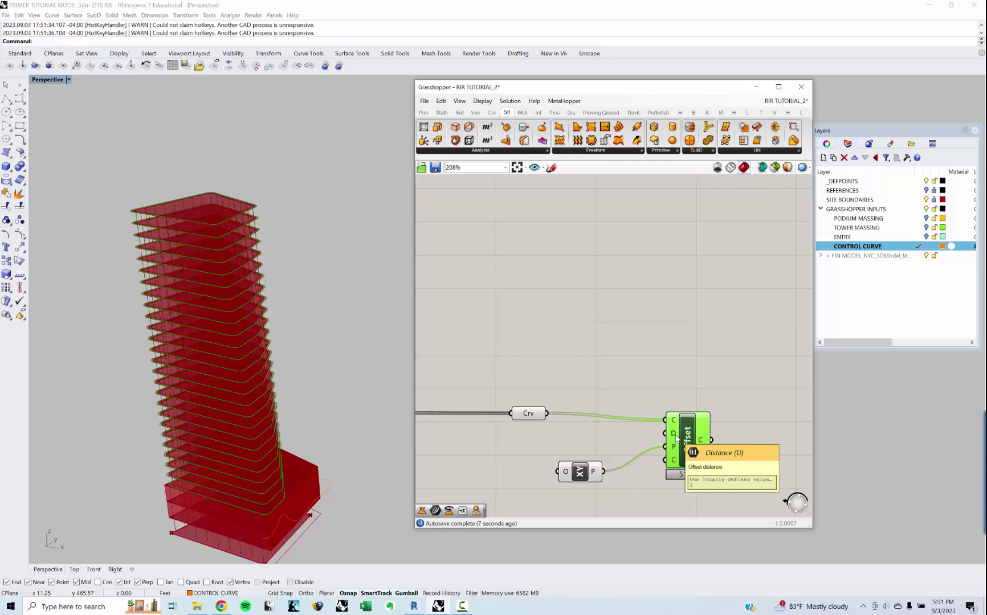
scroll(264, 438, up, 6)
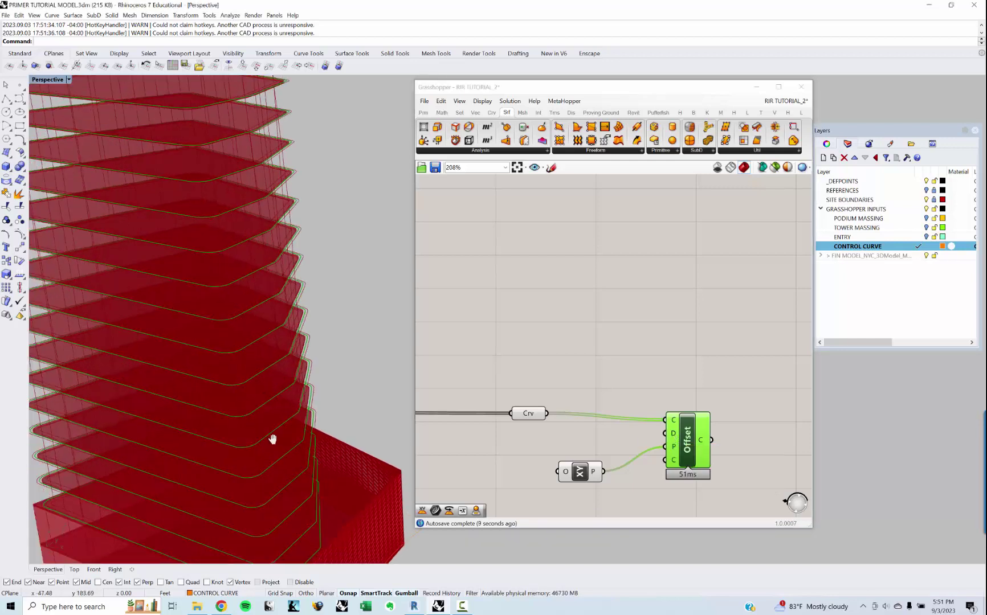
shift+right_drag(272, 440, 271, 437)
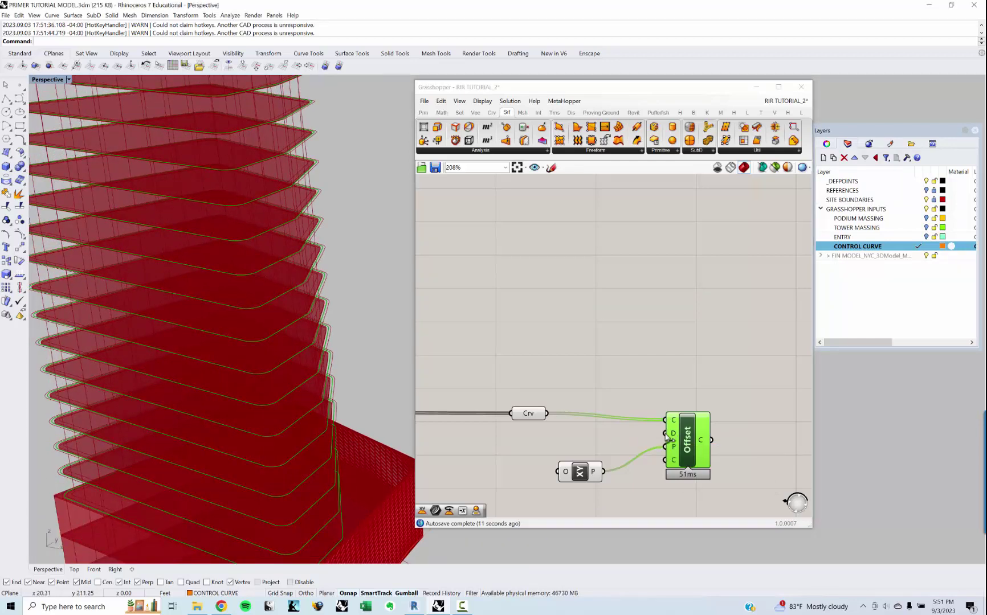
Step: Add a number slider ranging from 0 to 2 with value 1 and connect it to the Offset component's distance input
double_click(600, 442)
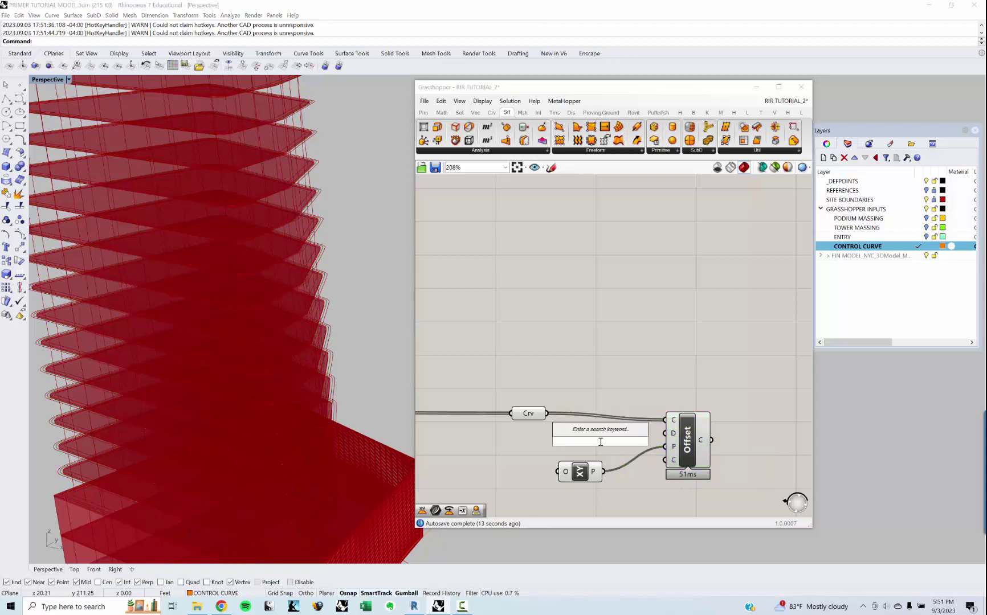
text(0)
text(1<2)
key(Return)
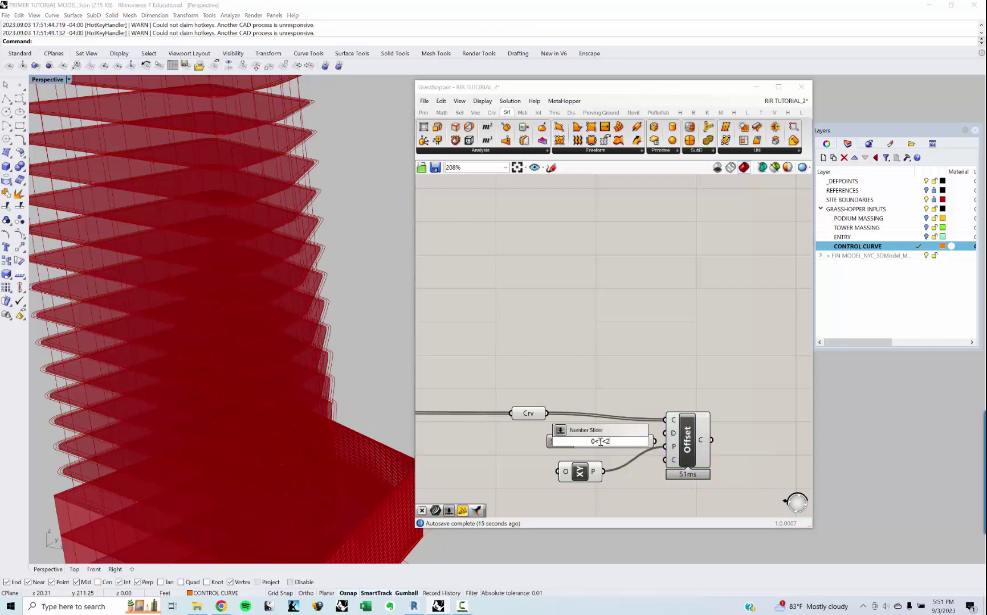
drag(670, 450, 667, 434)
Step: Space the Offset component and Distance slider apart and preview the offset curves over the whole tower
scroll(661, 394, down, 3)
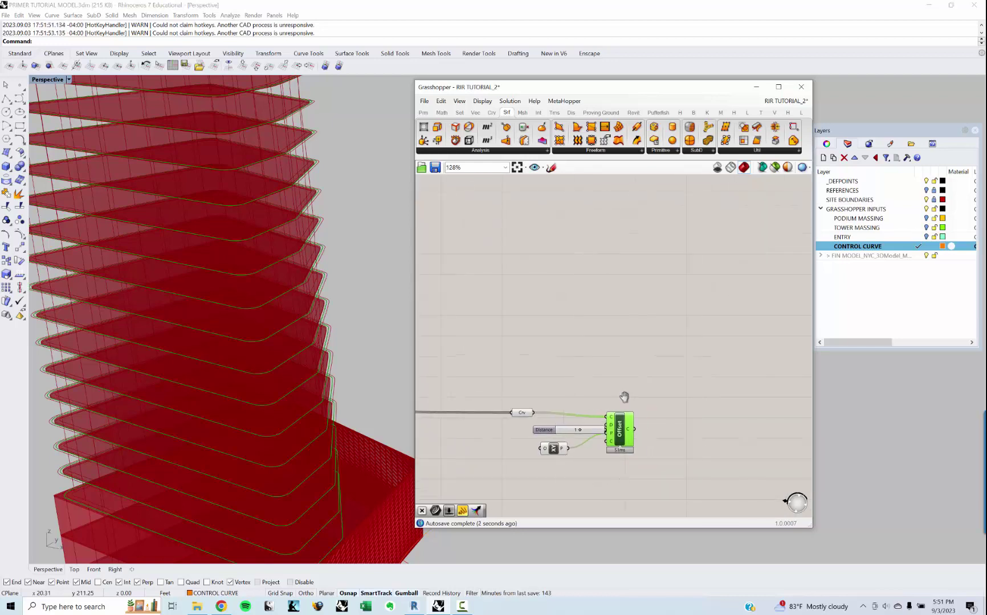
drag(608, 439, 657, 435)
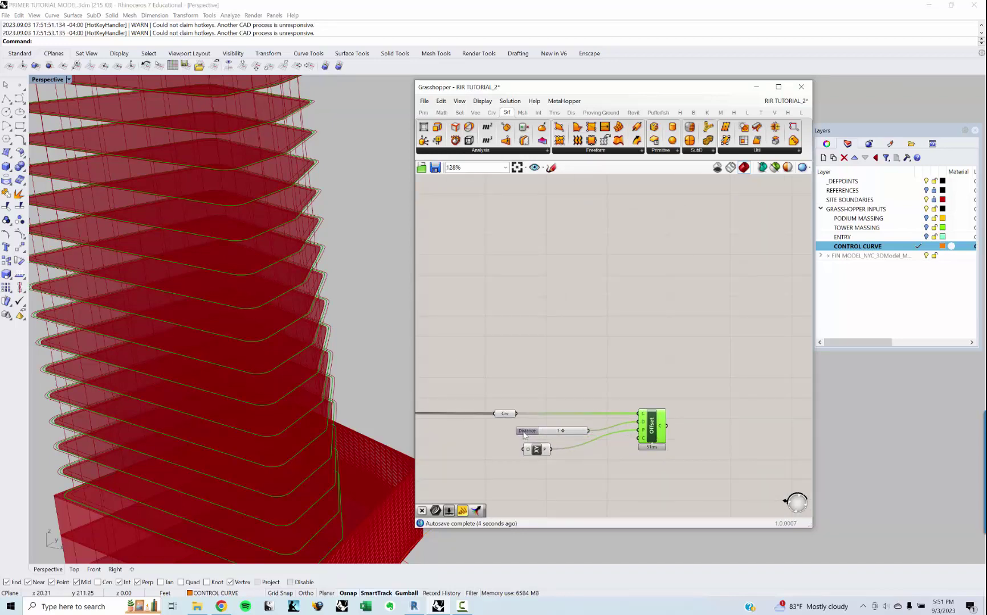
click(517, 432)
click(553, 419)
click(655, 433)
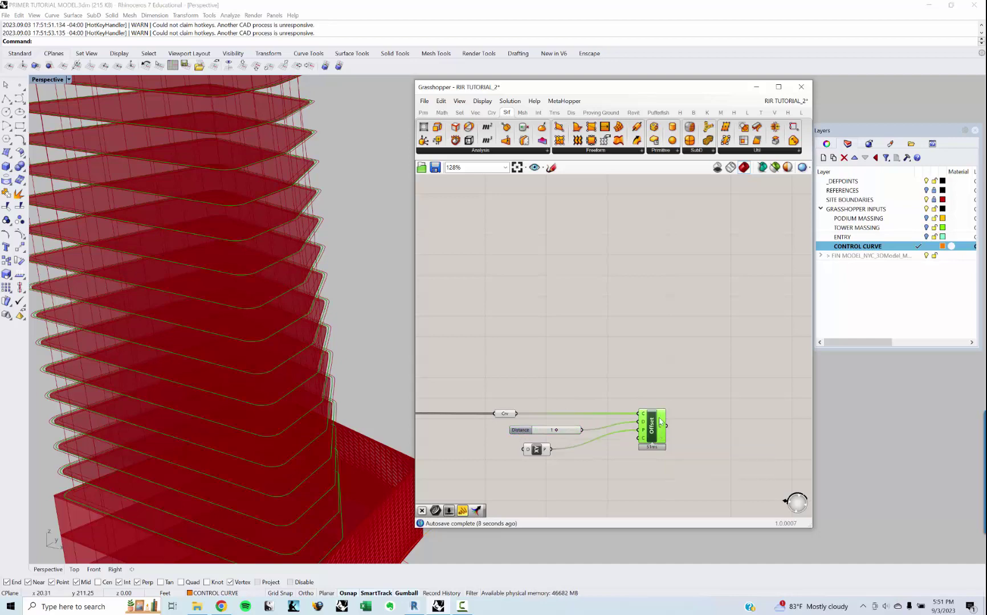
scroll(280, 364, down, 6)
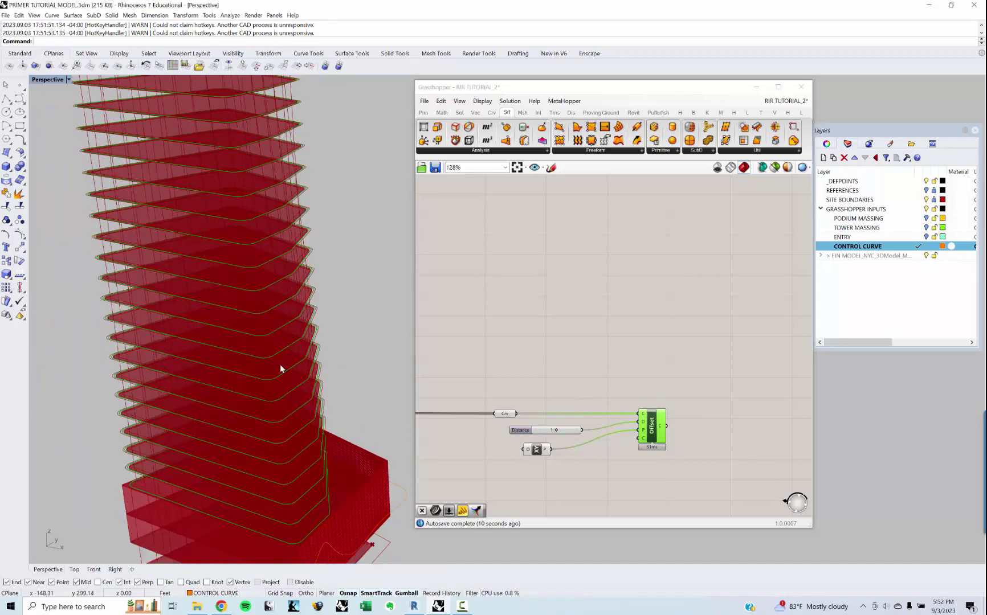
shift+right_drag(209, 229, 208, 255)
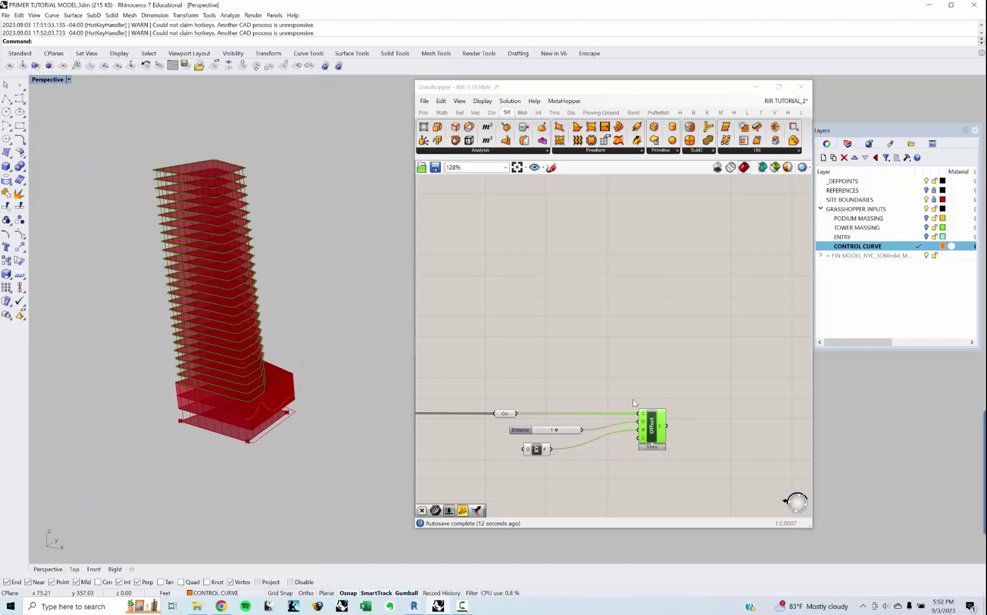
Step: Add an End Points component and connect the Offset component's curve output to it
right_drag(651, 432, 635, 433)
scroll(635, 434, up, 2)
drag(635, 433, 639, 432)
right_drag(671, 433, 665, 428)
double_click(676, 433)
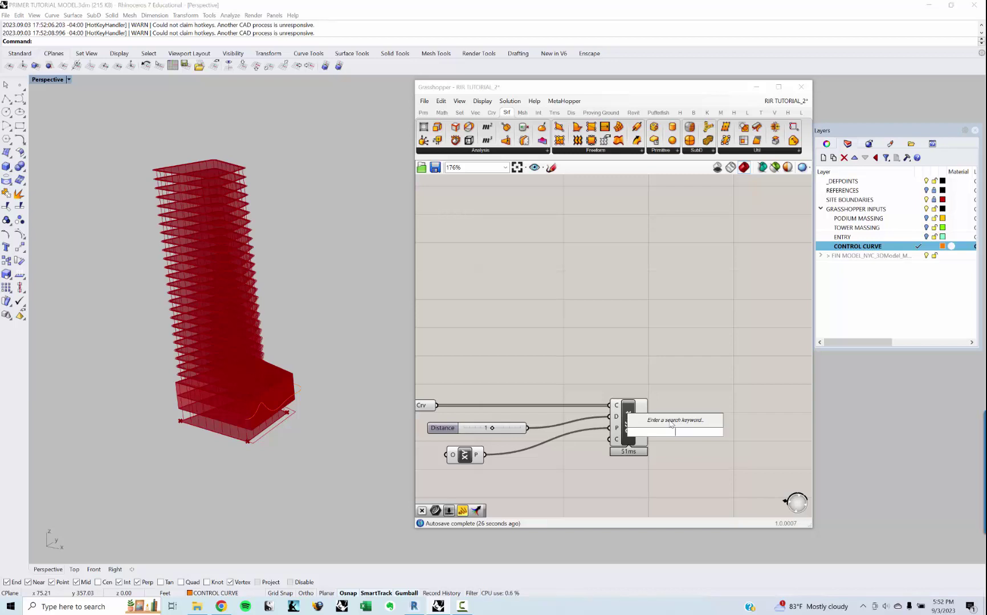
click(643, 390)
double_click(687, 410)
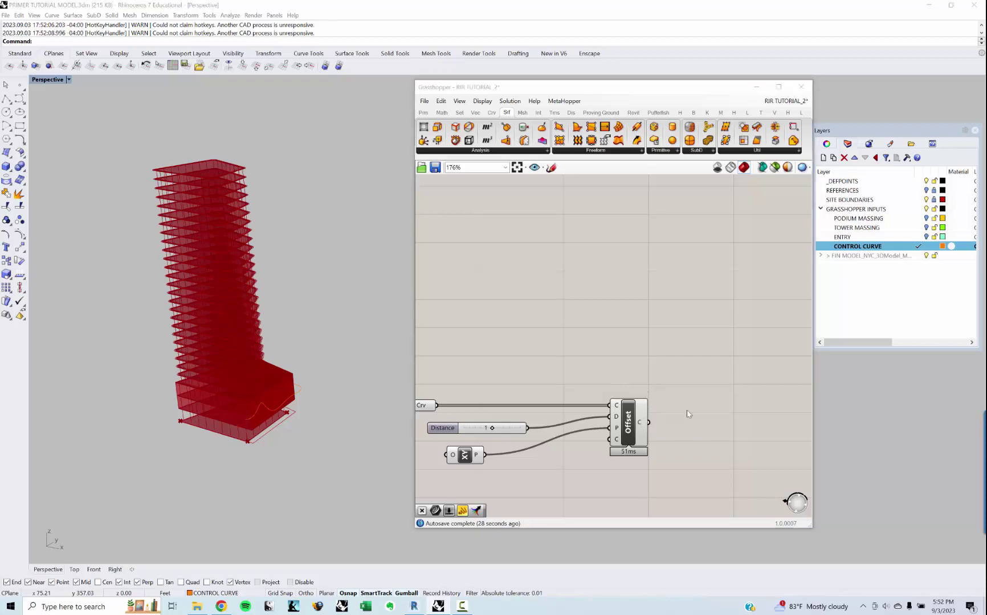
text(end)
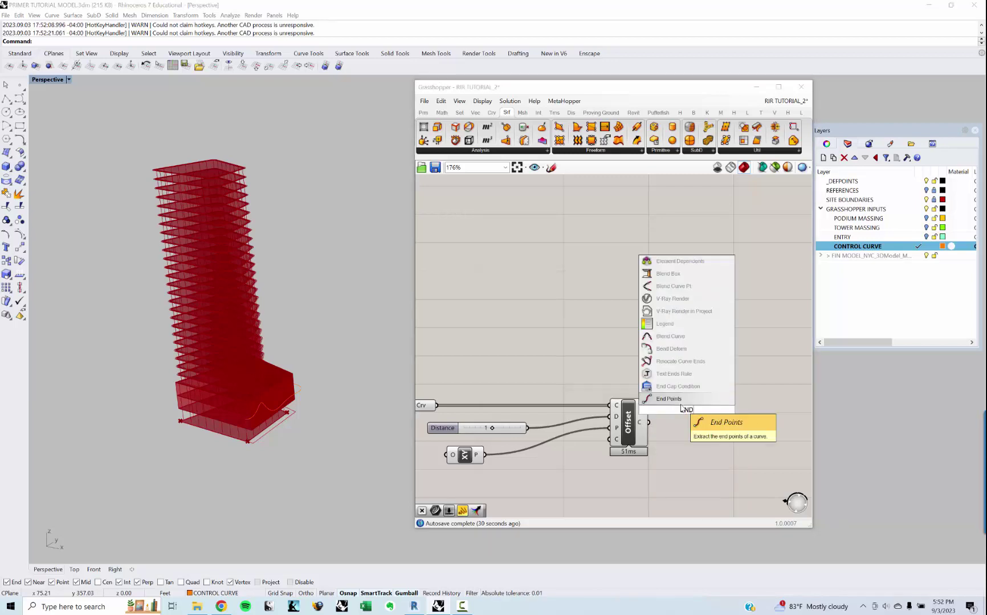
click(681, 404)
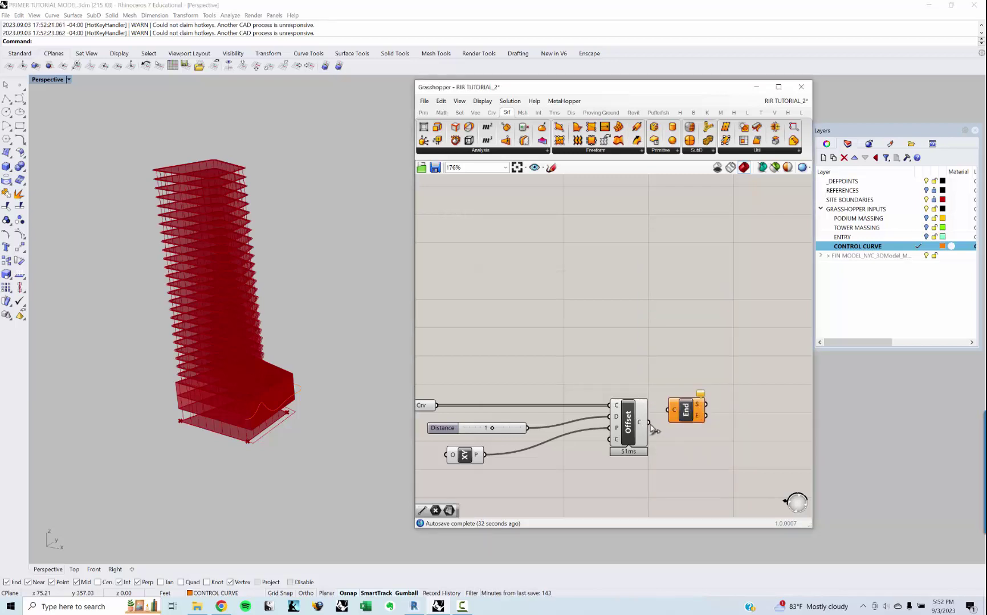
drag(650, 423, 667, 409)
Step: Inspect where the offset curves' end points fall along the slab corners over the tower's height
right_drag(303, 315, 313, 293)
scroll(307, 258, up, 7)
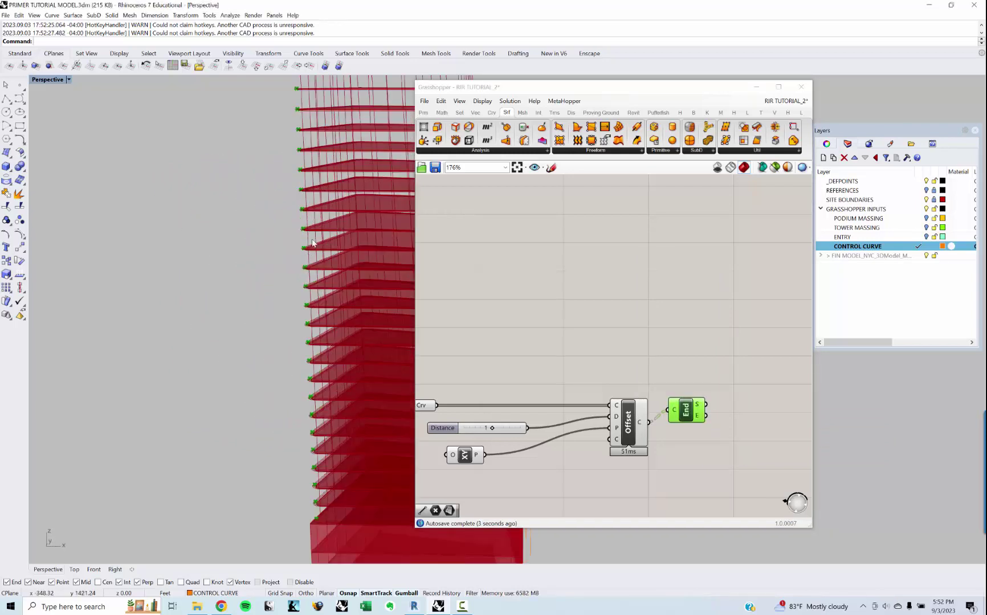
right_drag(312, 243, 300, 364)
scroll(289, 274, up, 10)
shift+right_drag(345, 459, 321, 459)
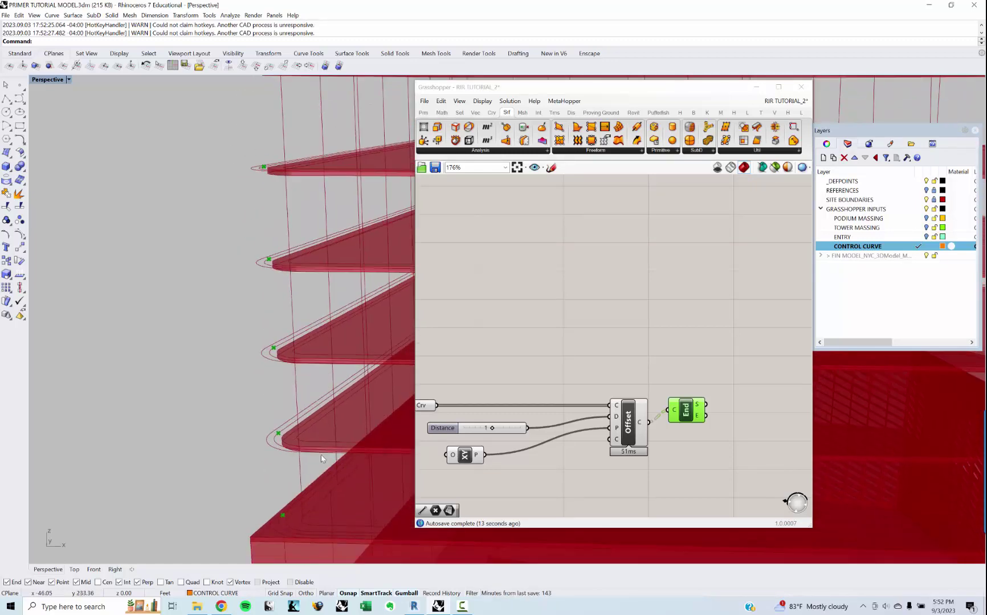
scroll(328, 470, up, 1)
scroll(302, 451, up, 4)
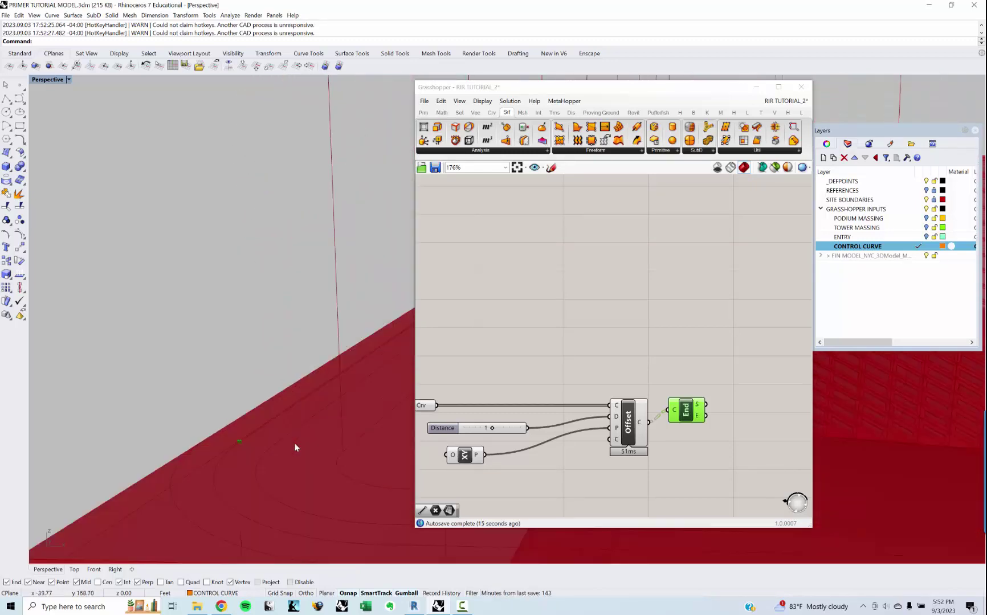
scroll(273, 442, down, 5)
shift+right_drag(273, 442, 293, 425)
scroll(295, 420, down, 4)
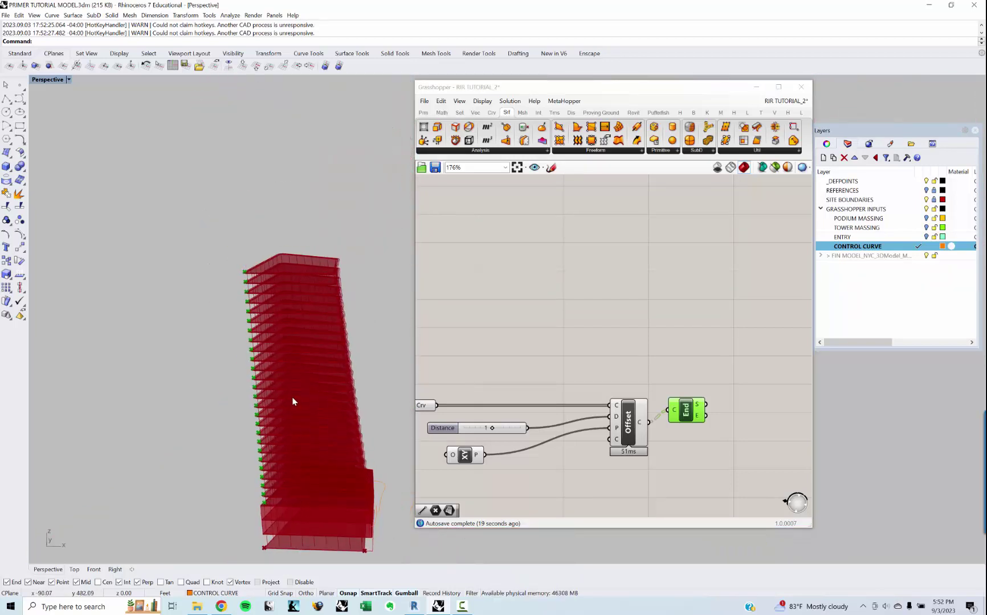
Step: Delete the End Points component and check the preview of the offset curves
right_drag(546, 365, 521, 359)
drag(661, 403, 659, 410)
key(Delete)
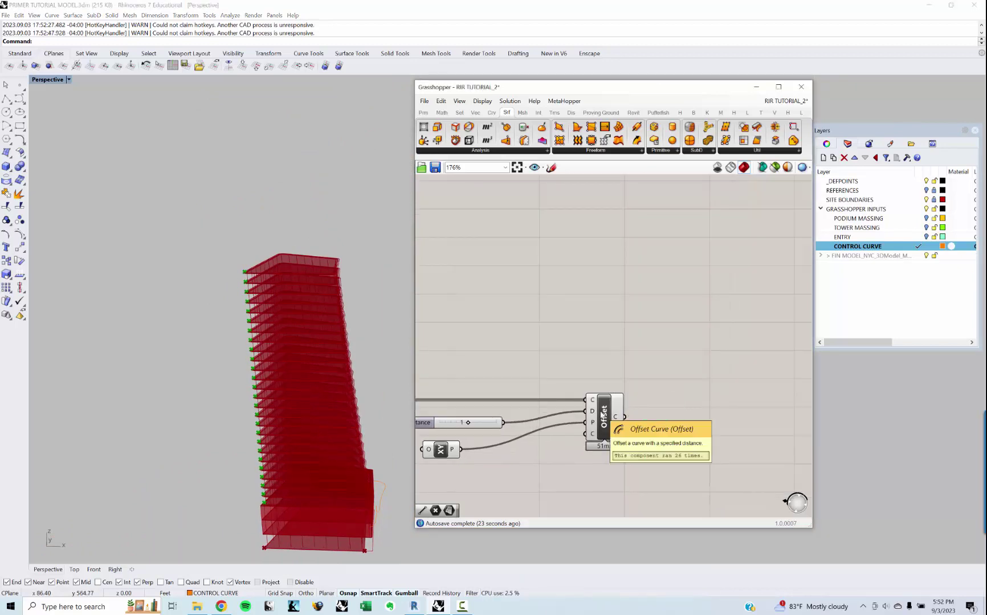
click(604, 424)
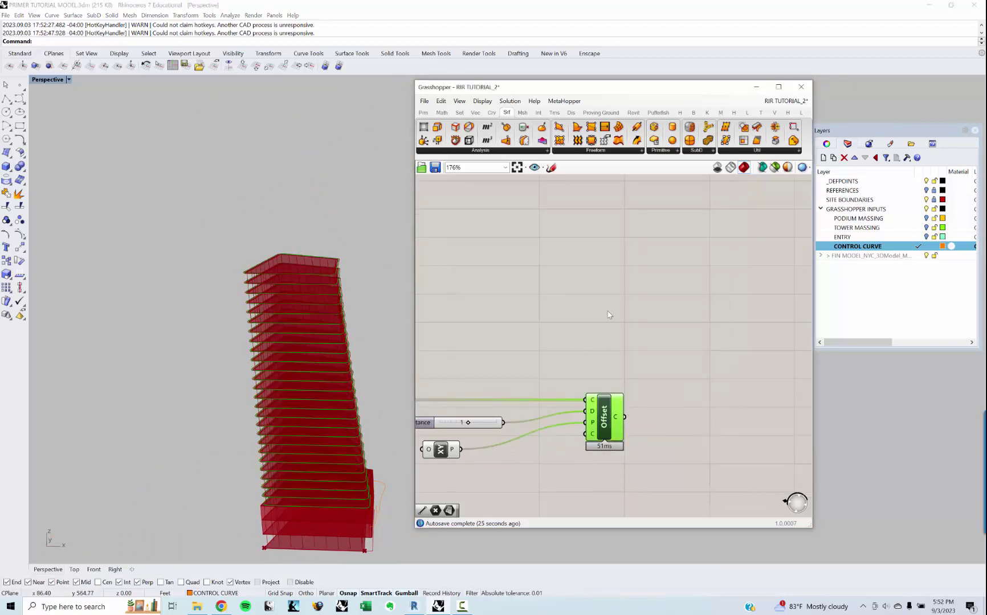
click(611, 319)
Step: Switch to the RIR TUTORIAL definition, limit preview to selected components and examine the surface-curve intersection points that feed the Seam component
click(785, 101)
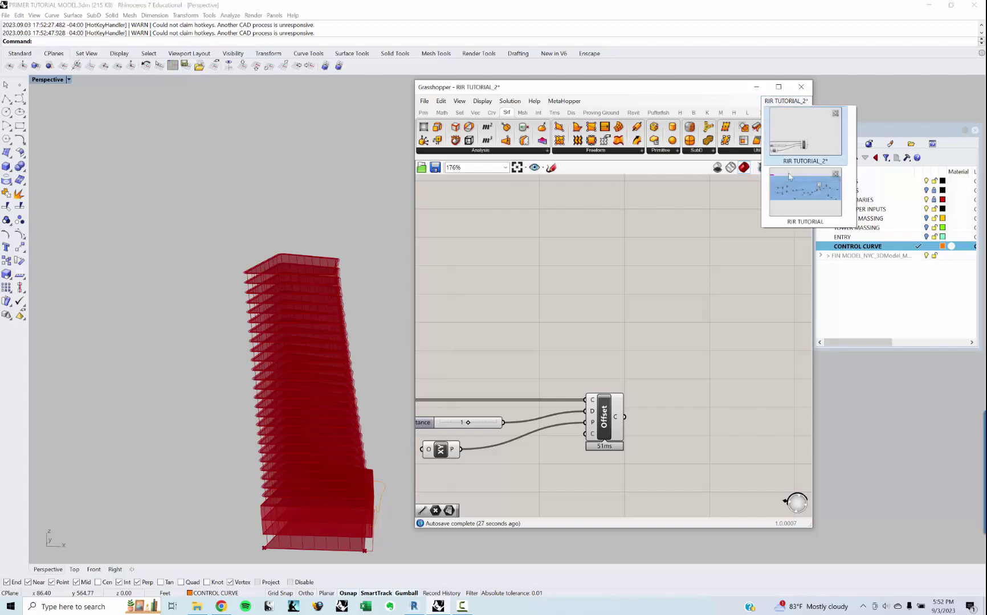
click(804, 193)
scroll(622, 285, up, 10)
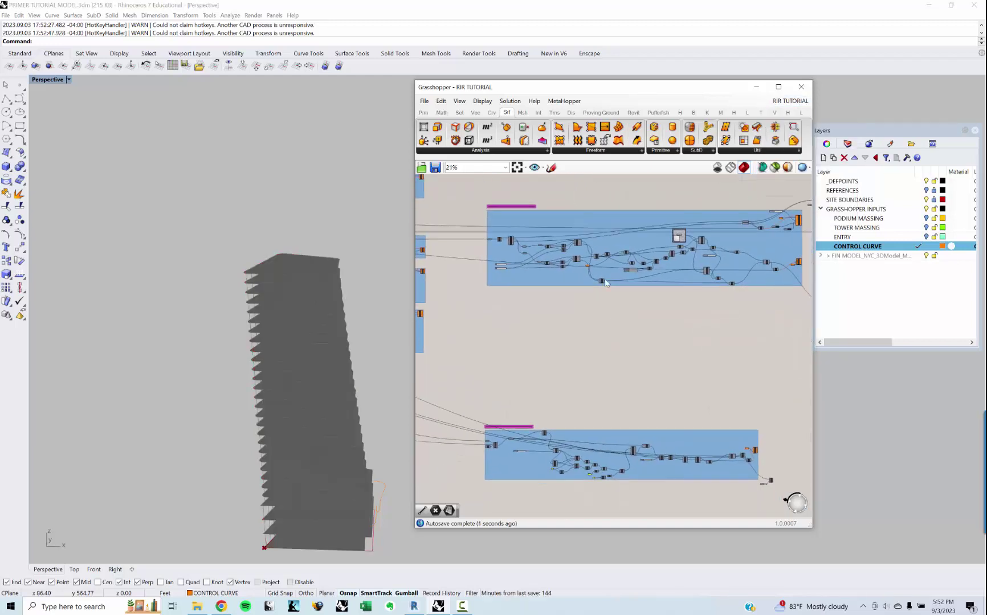
right_drag(596, 351, 628, 328)
click(643, 328)
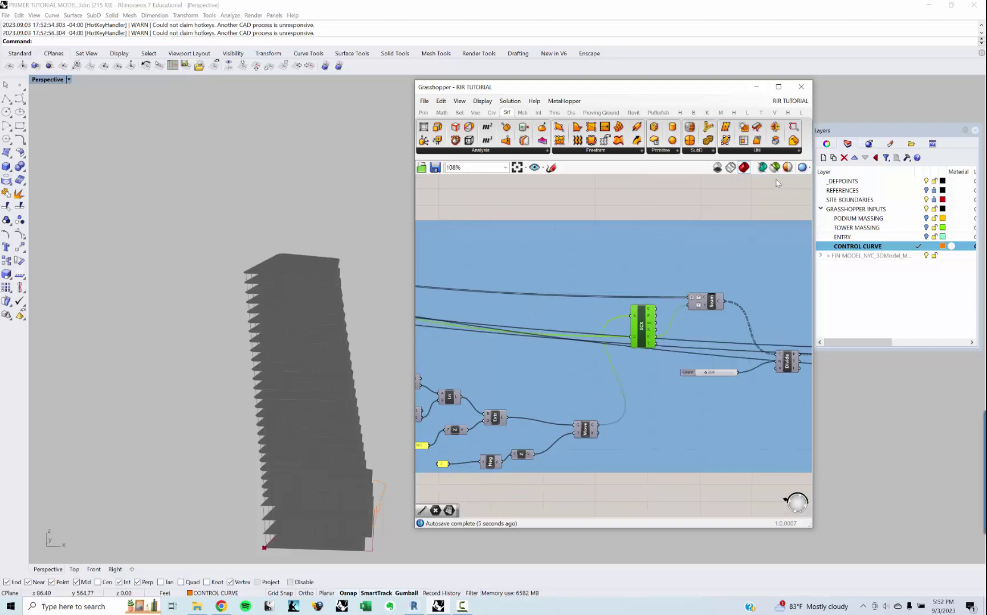
click(774, 167)
click(672, 222)
click(642, 328)
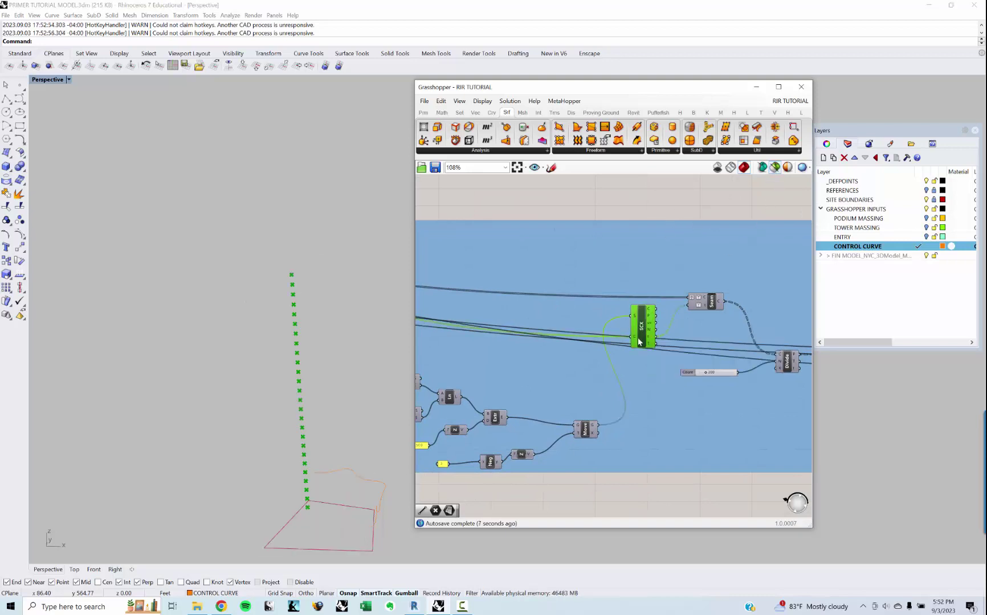
Step: Examine the Move, surface-curve intersection and Seam components in the reference definition and return to RIR TUTORIAL_2
right_drag(611, 382, 655, 344)
click(630, 392)
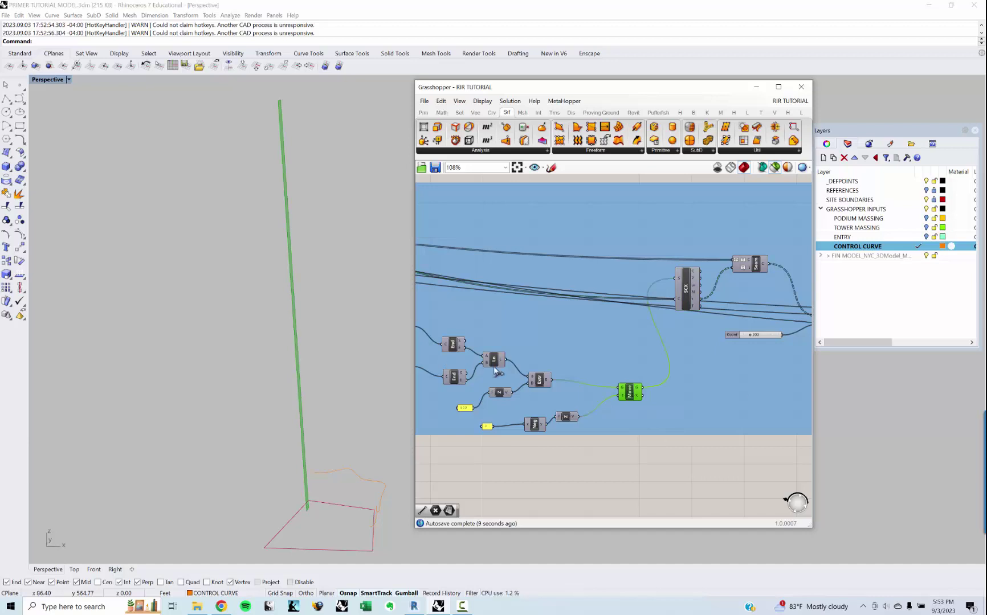
right_drag(582, 360, 583, 359)
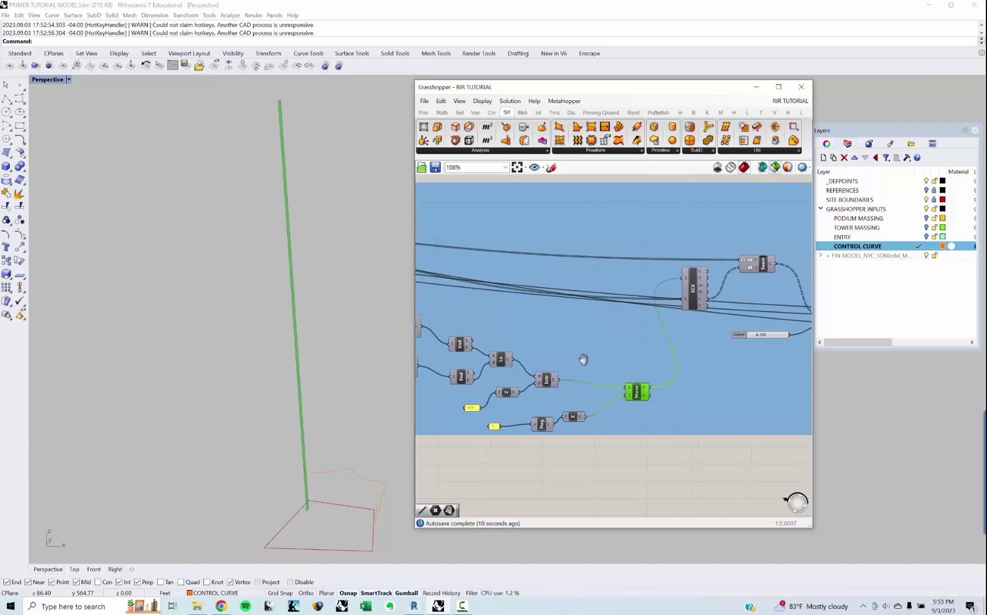
click(694, 291)
right_drag(752, 269, 637, 286)
click(694, 277)
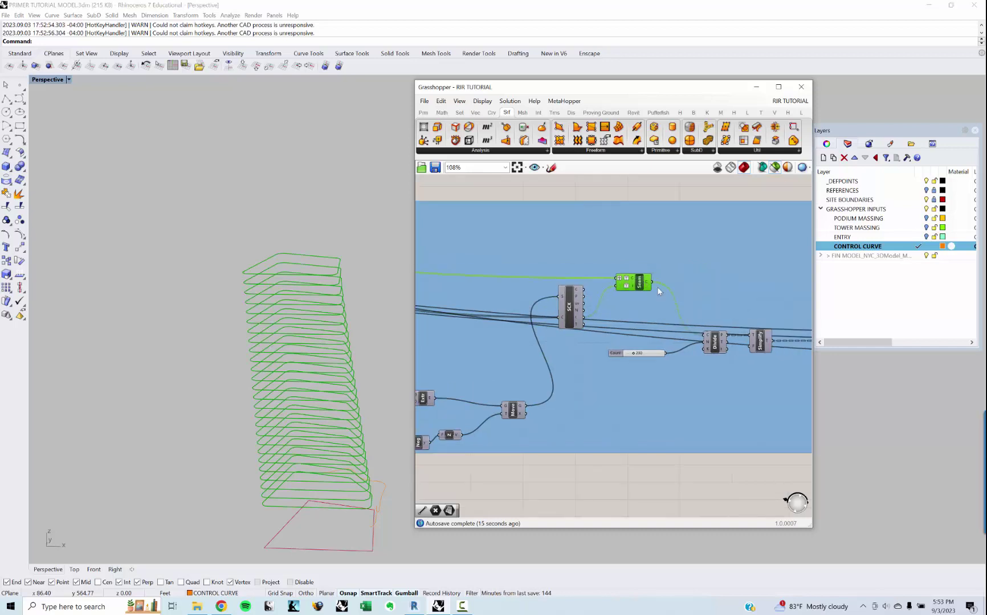
click(790, 101)
click(812, 196)
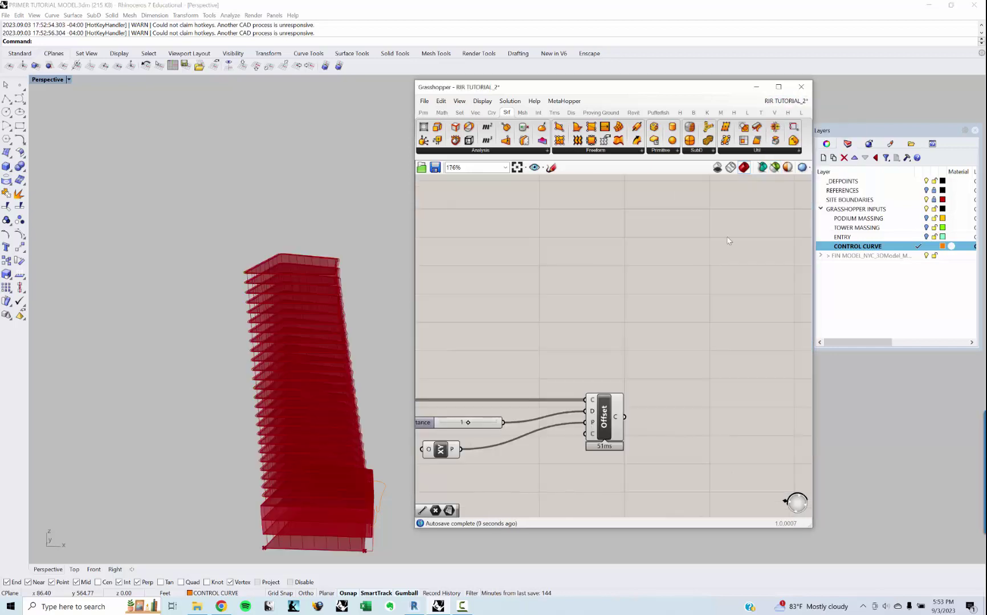
Step: Examine the Offset component's curves along the tower slabs in the model preview
right_drag(657, 297, 660, 286)
click(608, 406)
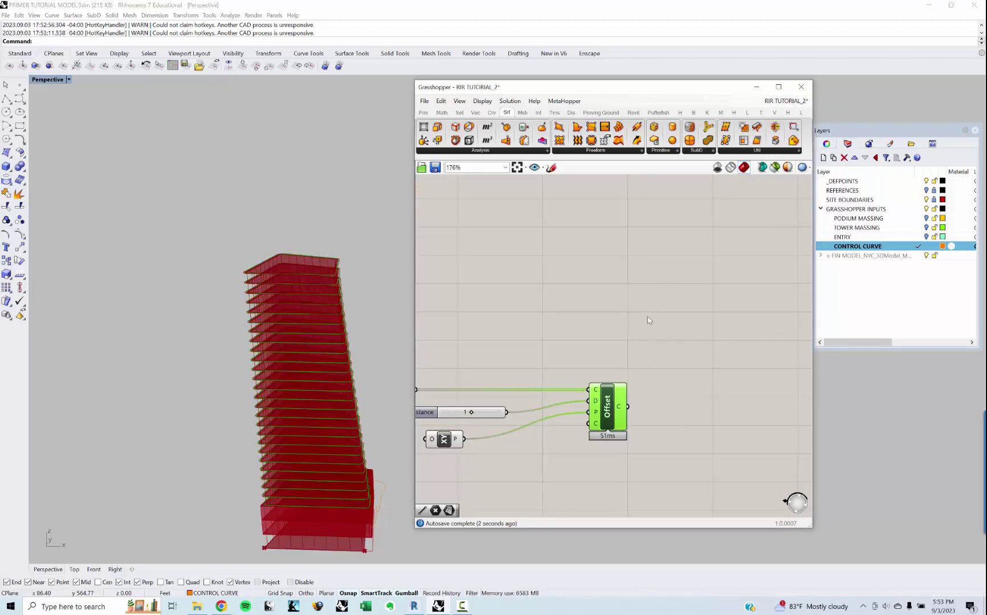
scroll(643, 300, down, 3)
click(676, 278)
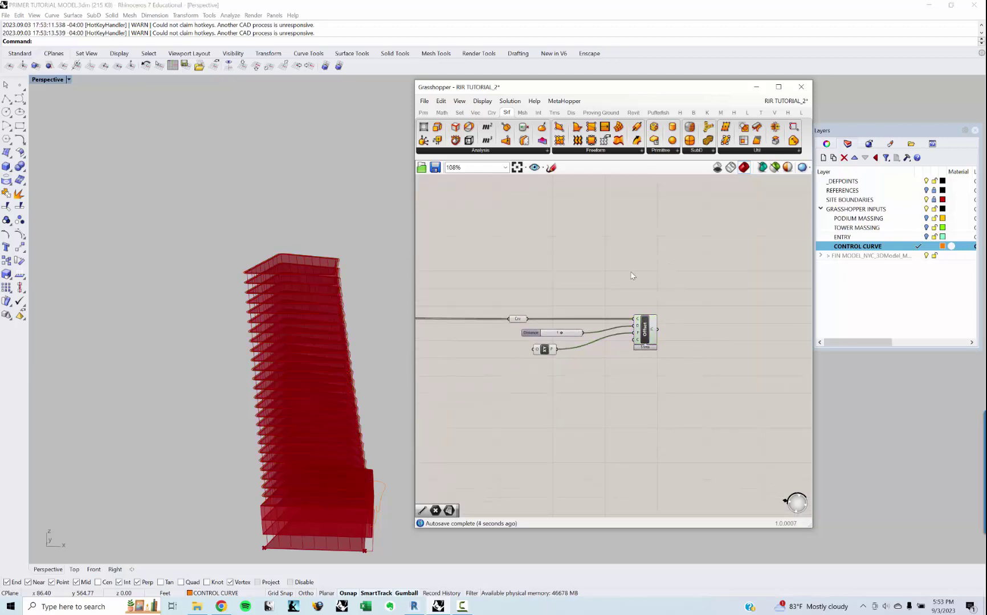
right_drag(631, 276, 619, 264)
scroll(621, 272, up, 3)
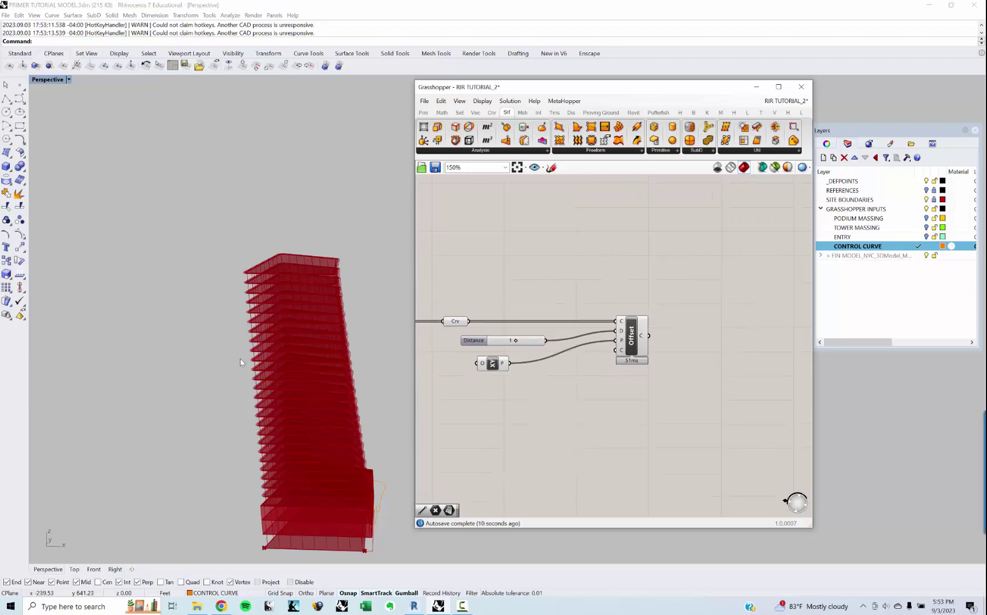
scroll(244, 357, up, 4)
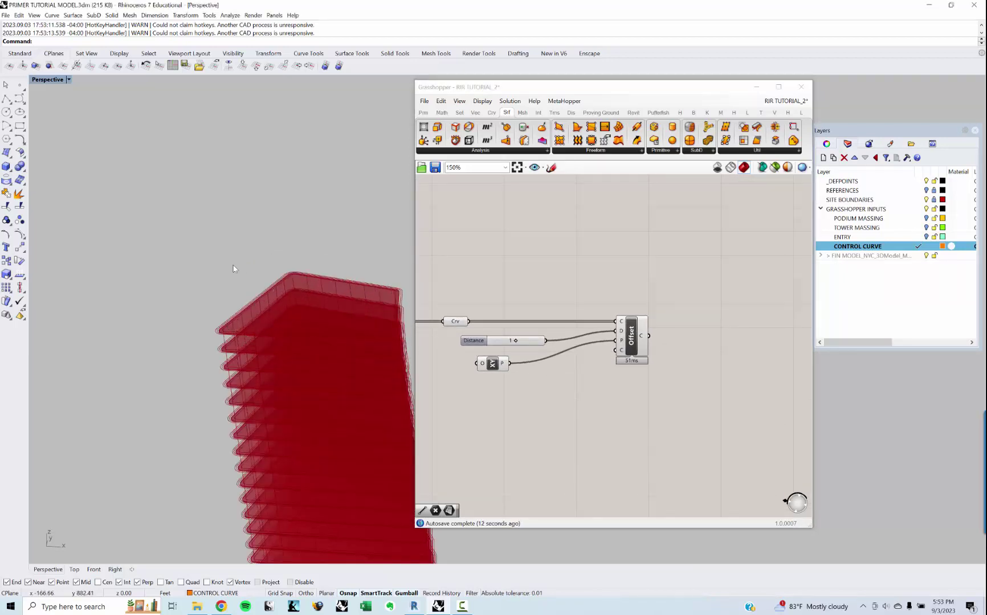
shift+right_drag(259, 427, 257, 328)
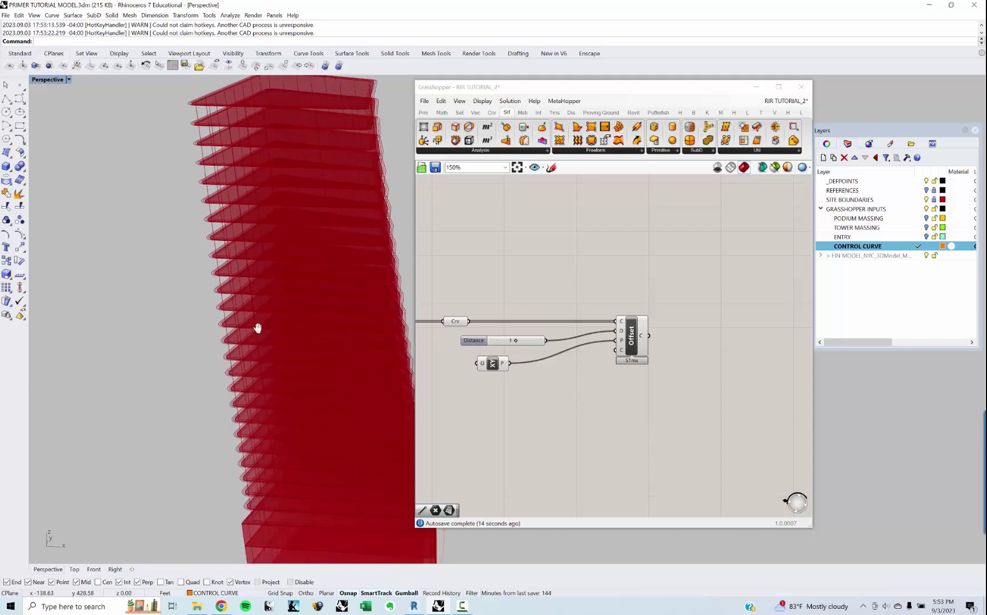
click(630, 347)
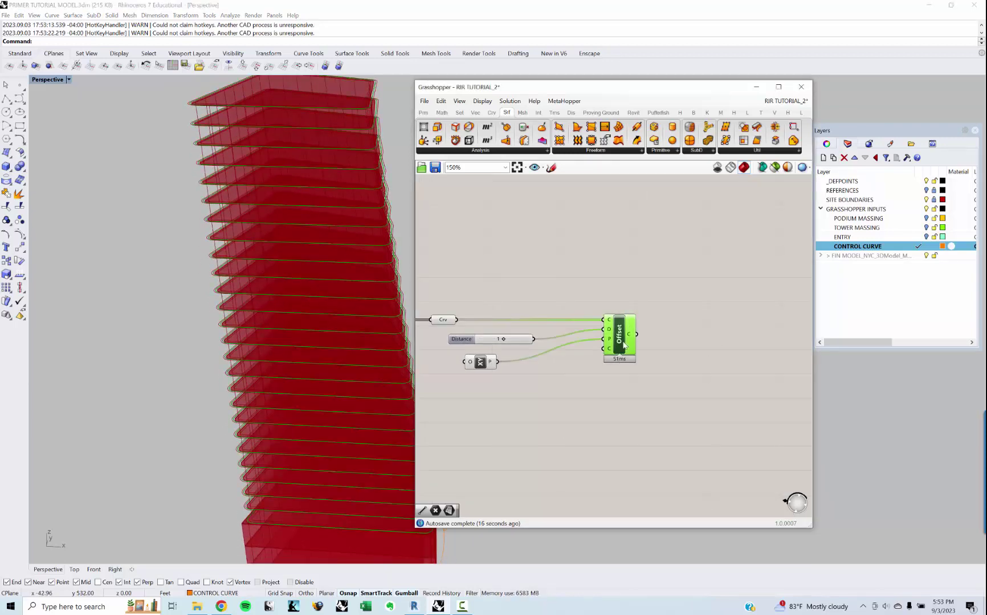
Step: Add a List Item component and feed the Offset component's curves into its list input
double_click(713, 360)
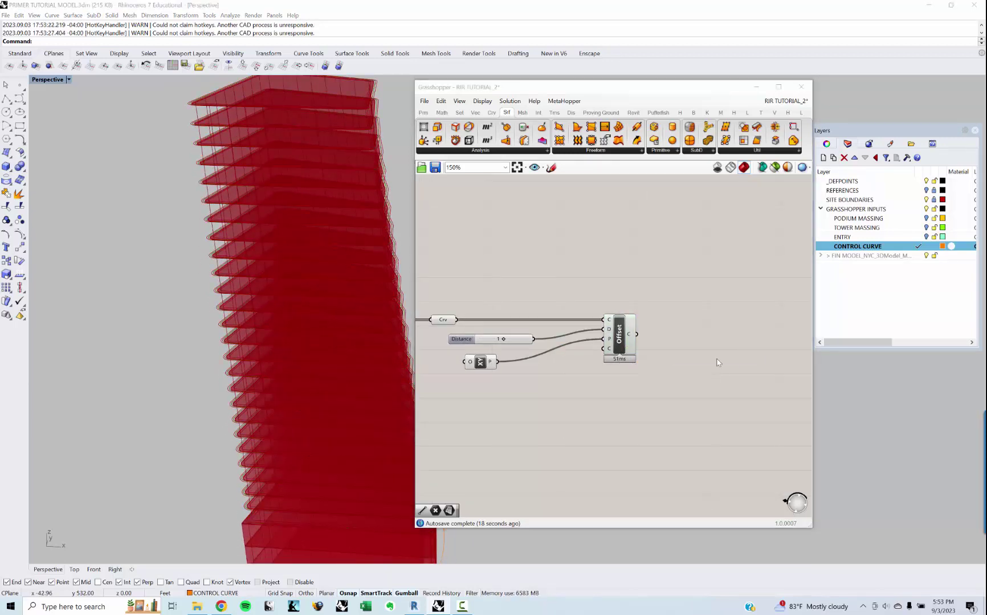
text(LIST I)
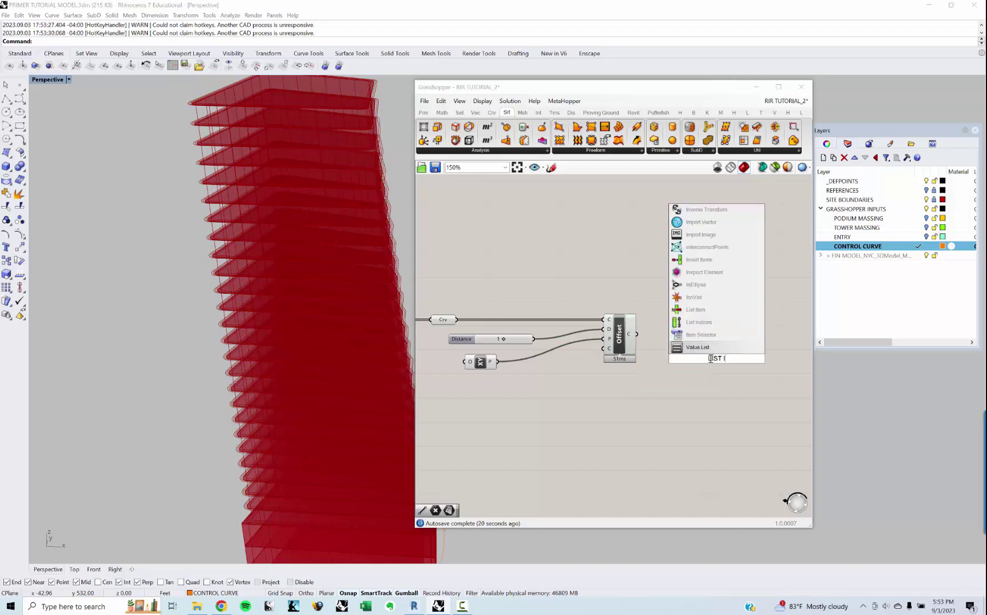
click(697, 310)
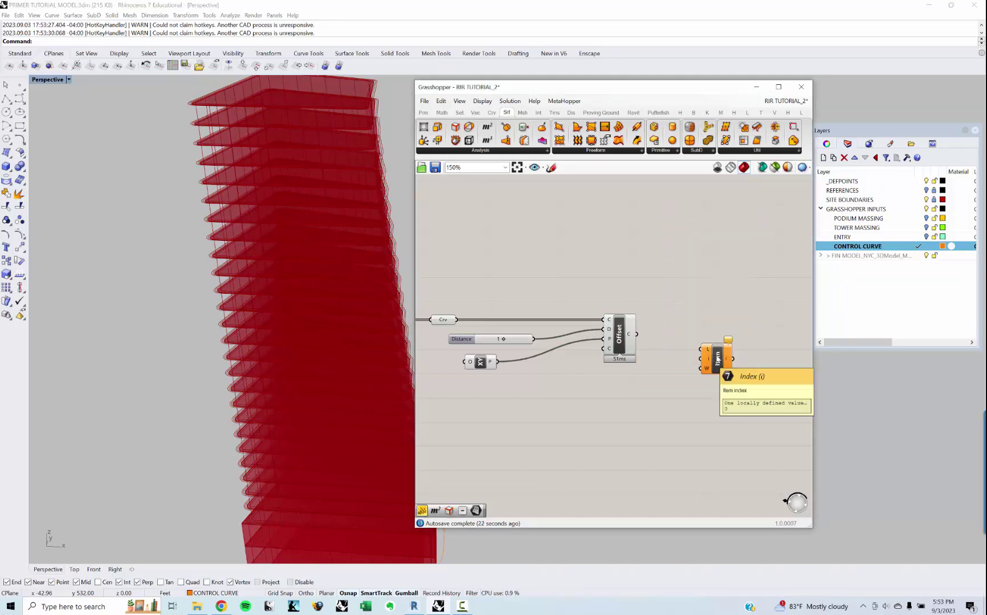
drag(636, 334, 700, 349)
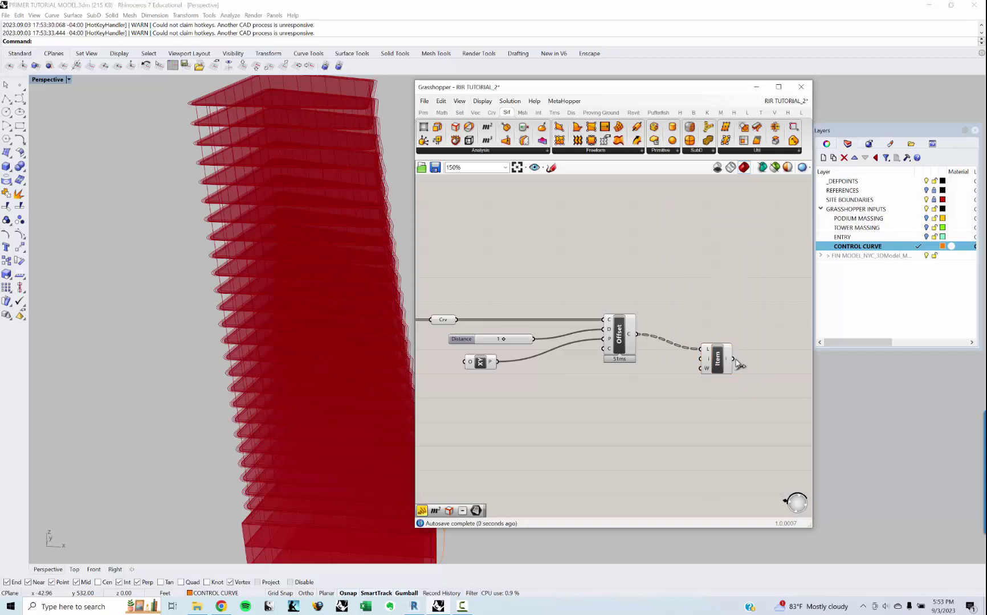
Step: Flatten the Offset component's curve output and check which curve List Item picks
click(643, 326)
right_drag(643, 325, 634, 333)
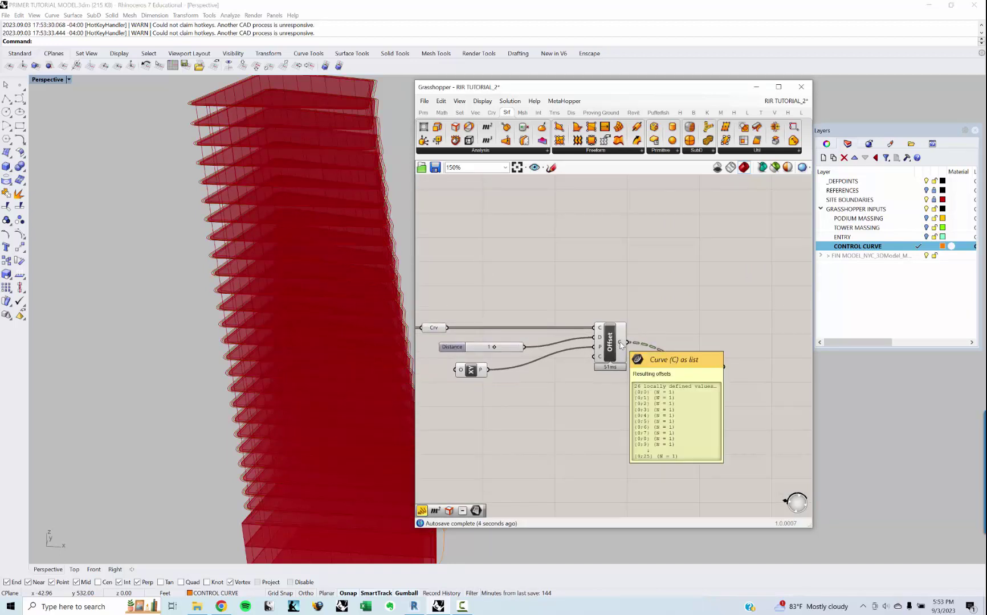
right_click(621, 344)
click(641, 388)
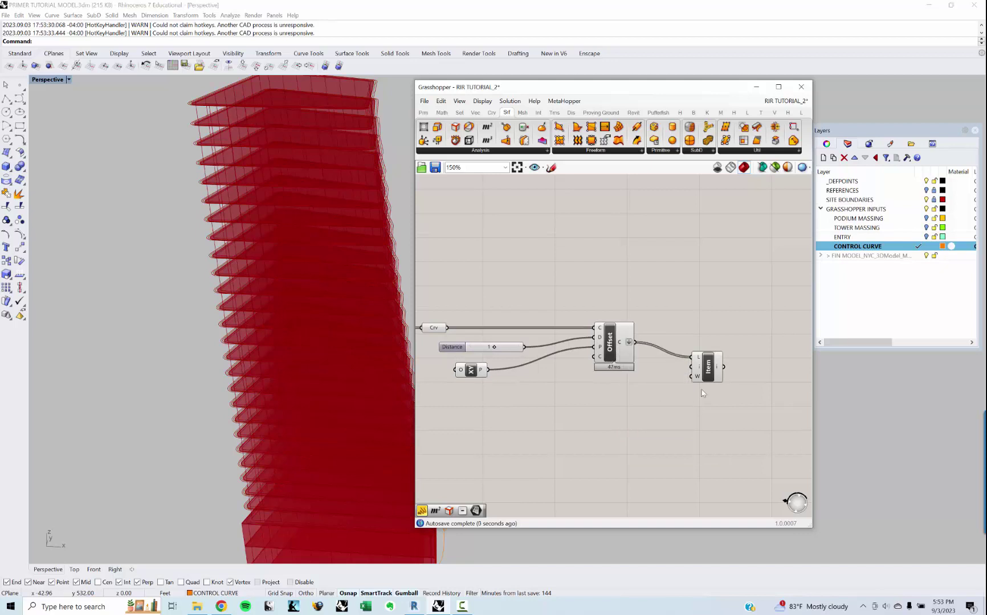
click(712, 372)
right_drag(712, 372, 674, 372)
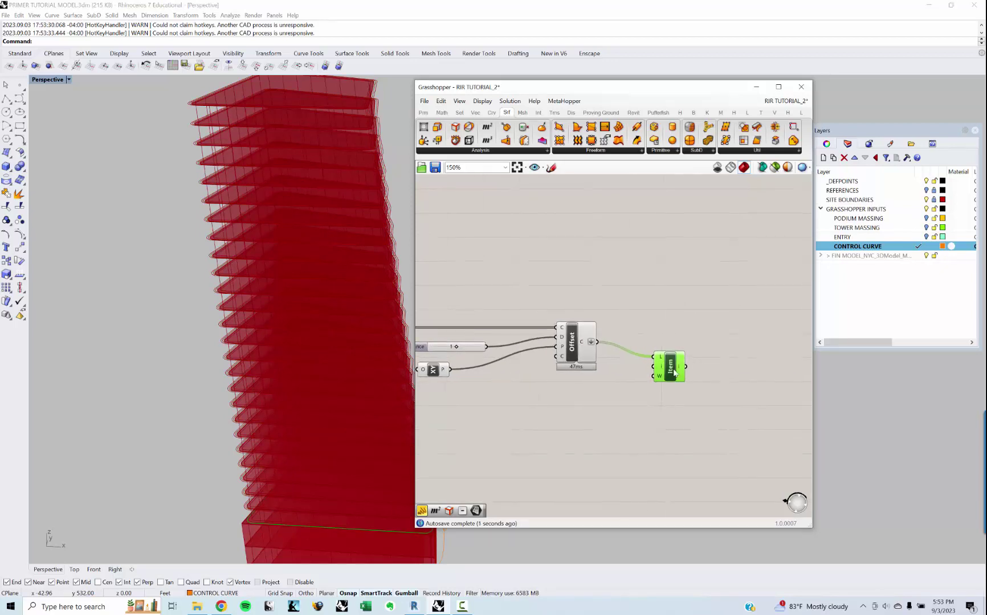
Step: Add a Perp Frame component beside List Item and connect the selected curve to its curve input
double_click(715, 378)
text(PE)
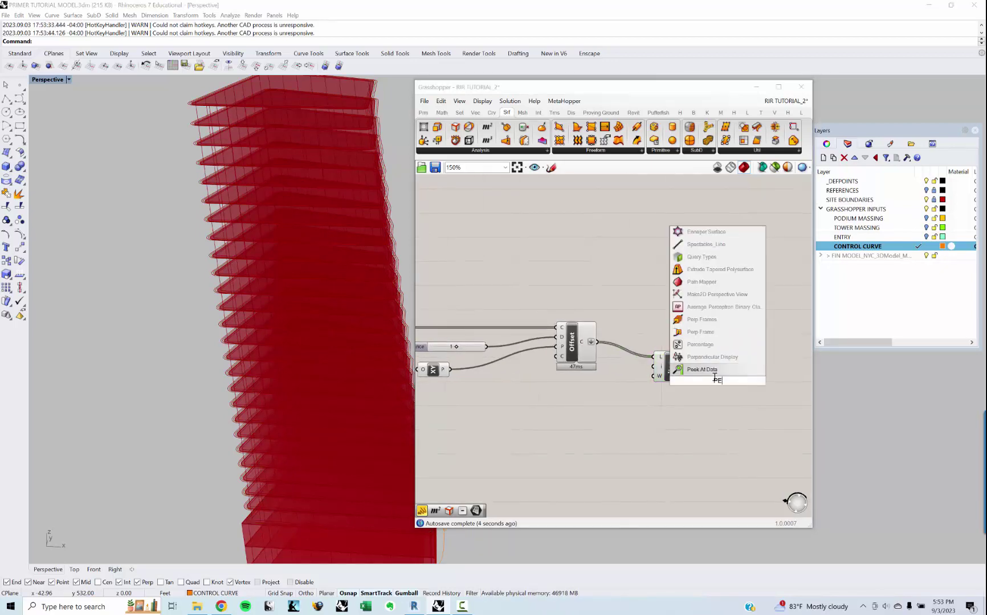
text(RP)
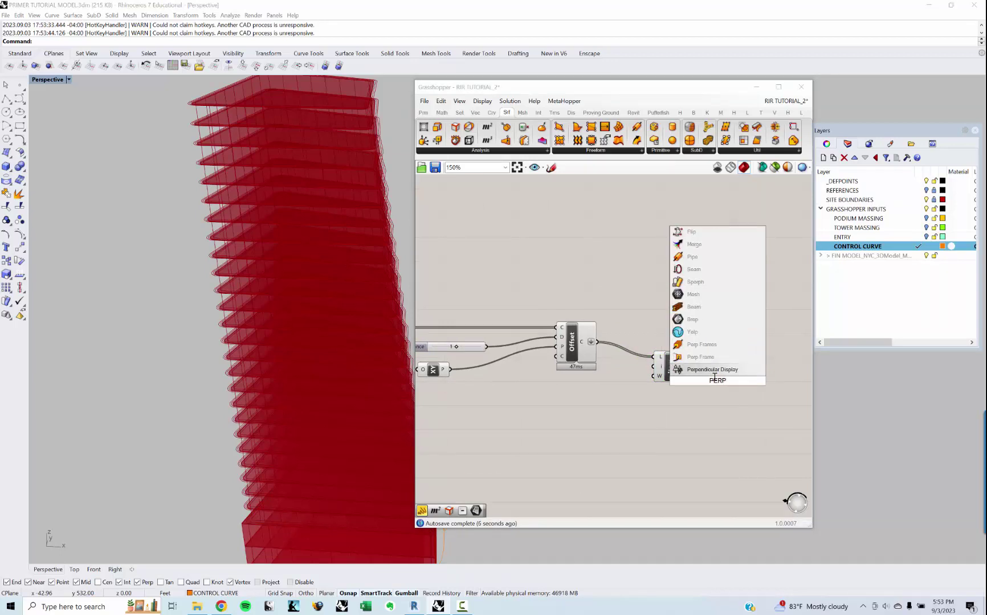
click(713, 359)
right_drag(715, 377, 658, 371)
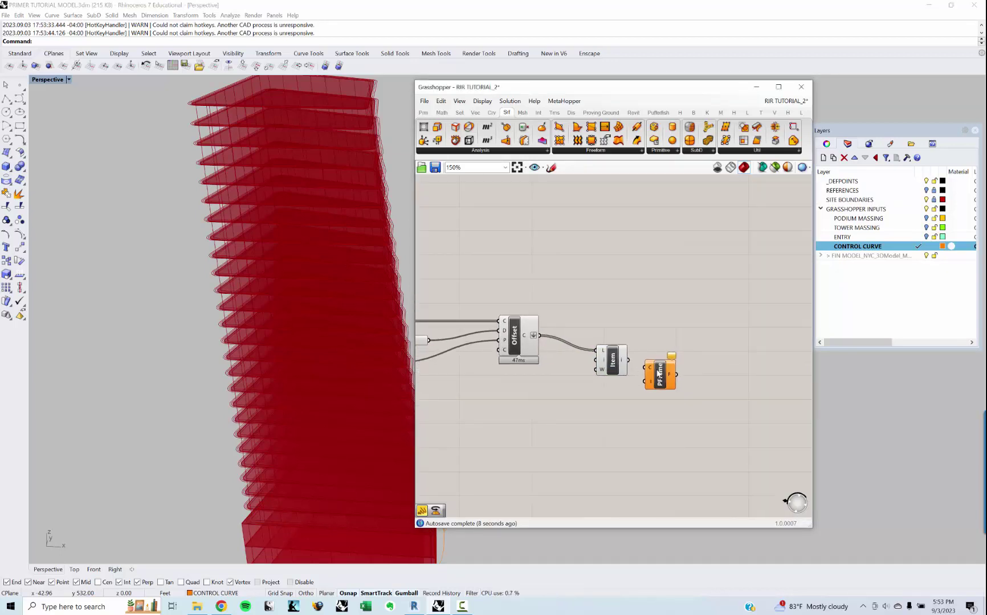
drag(659, 373, 651, 368)
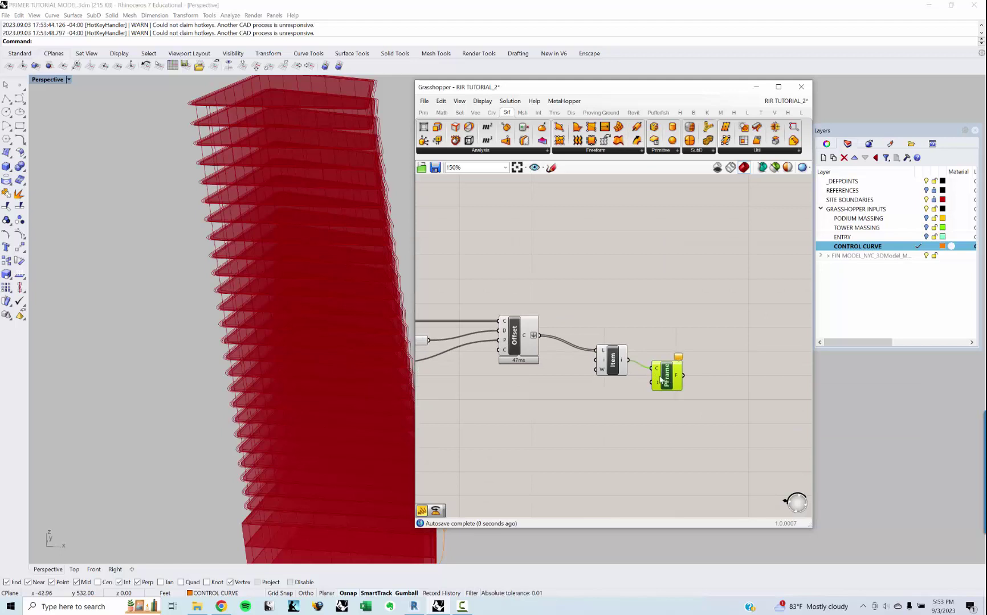
scroll(277, 411, up, 3)
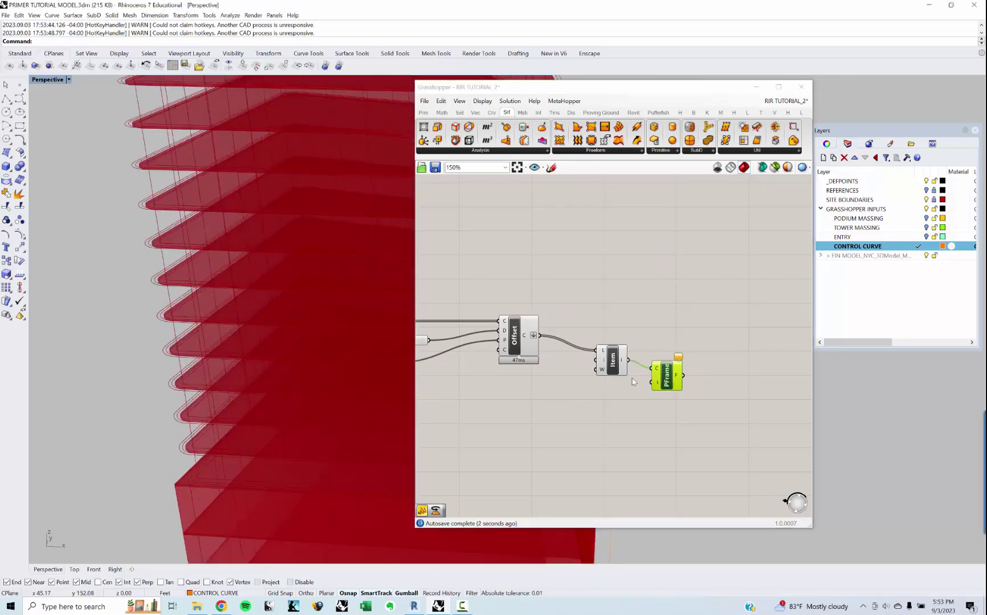
drag(666, 385, 676, 379)
click(632, 411)
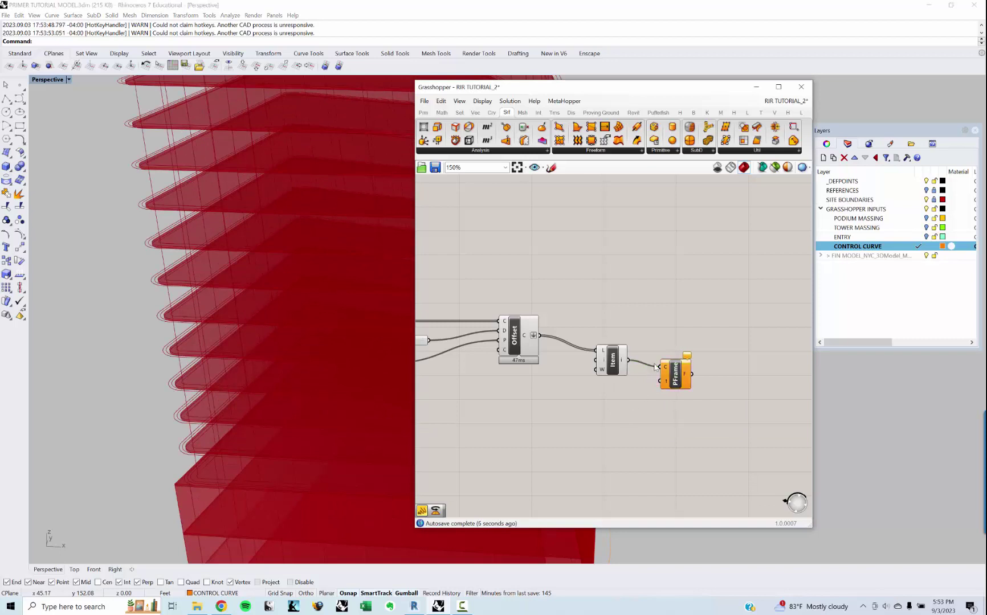
Step: Add a number slider for Perp Frame's parameter input and set it to 0.000
double_click(640, 398)
text(SLIDER)
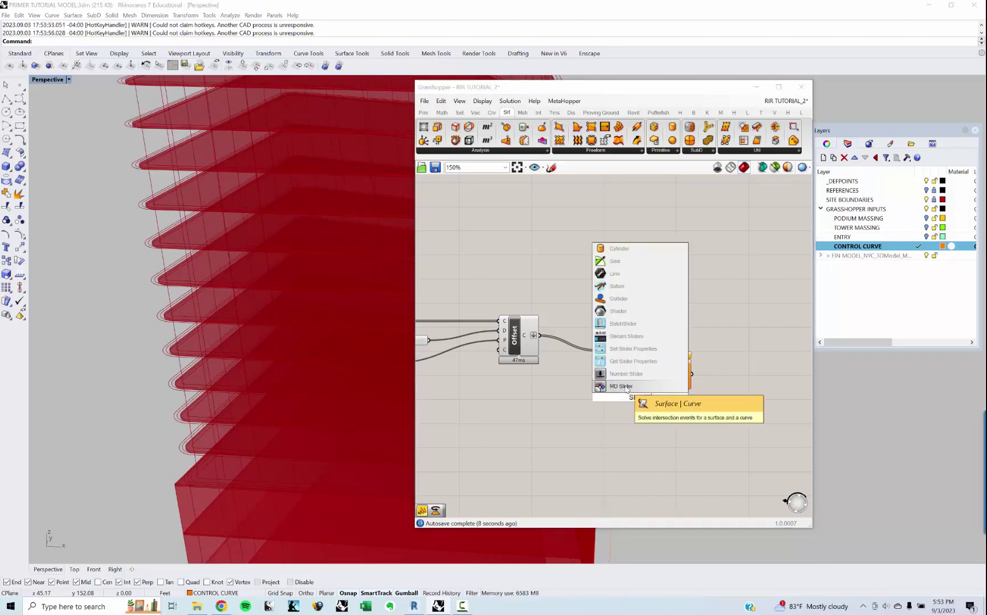
key(Return)
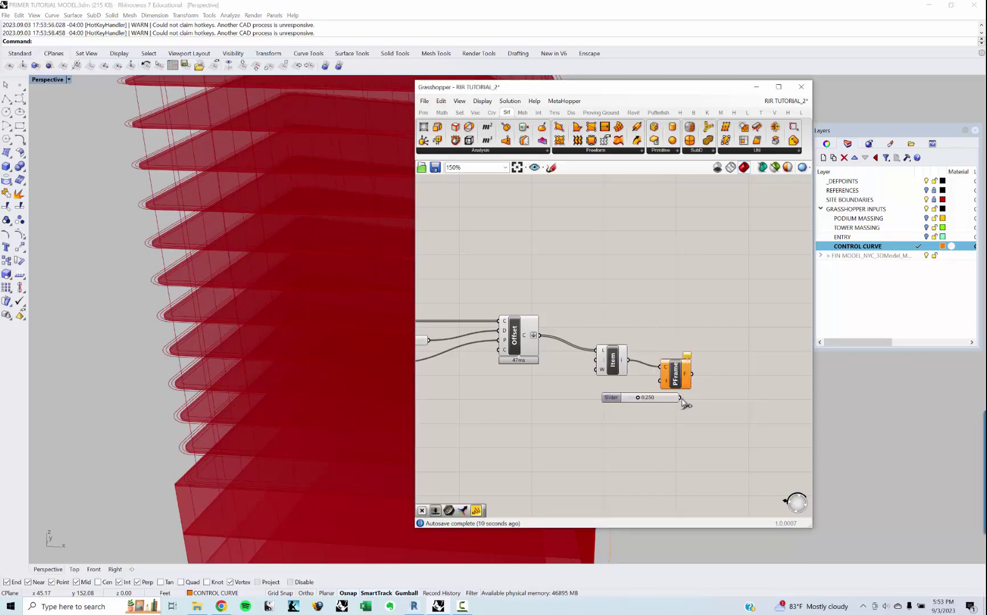
drag(680, 398, 660, 381)
click(675, 379)
scroll(190, 472, up, 5)
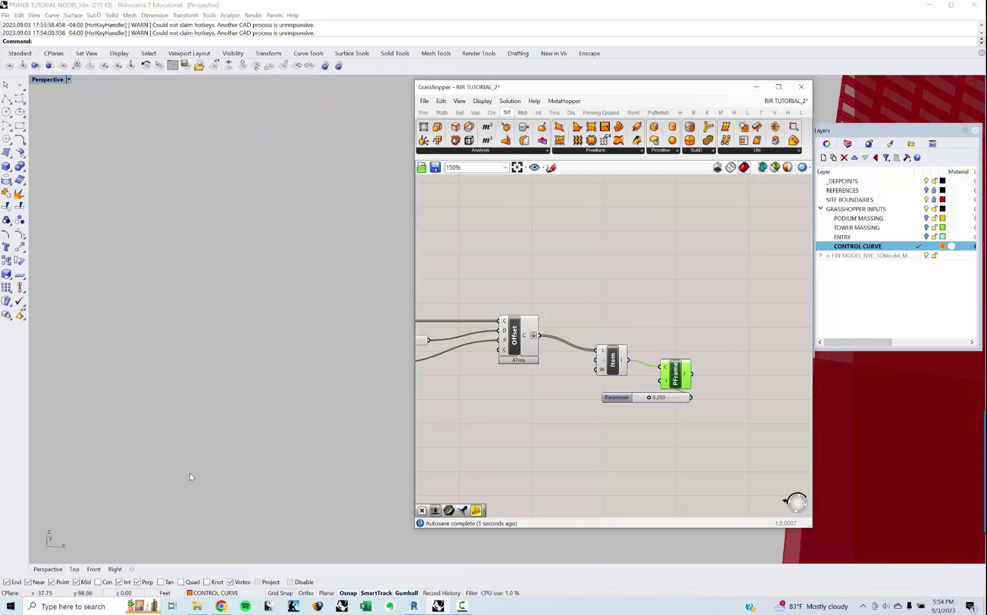
drag(638, 398, 582, 411)
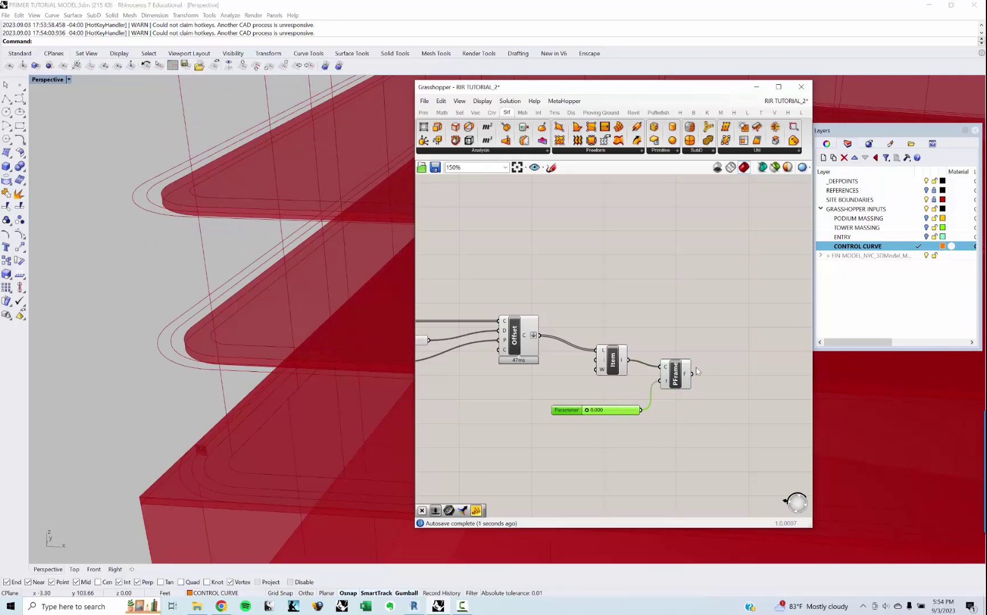
Step: Reparameterize the curve input of the Perp Frame component
right_click(665, 370)
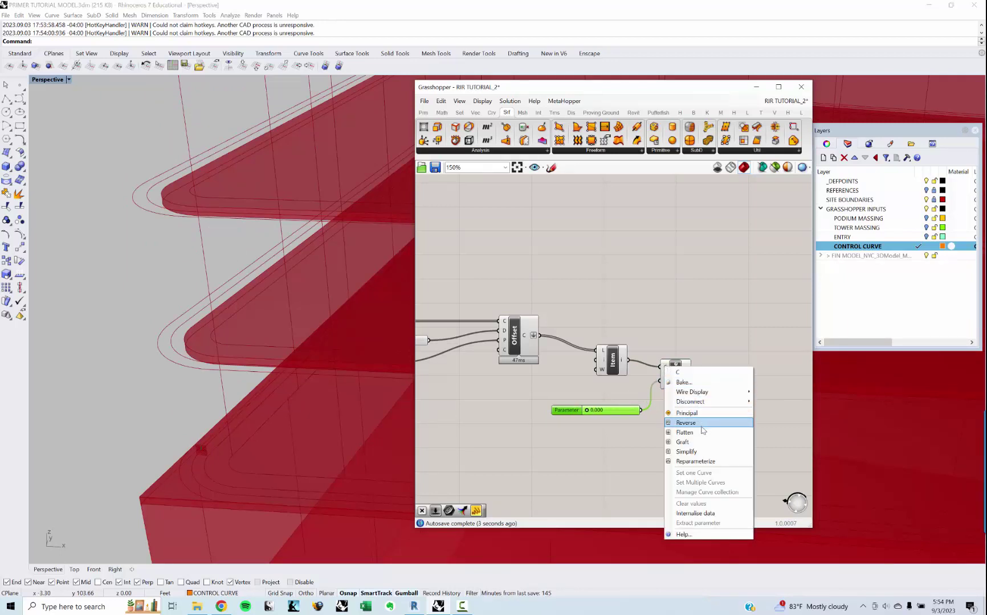
click(704, 462)
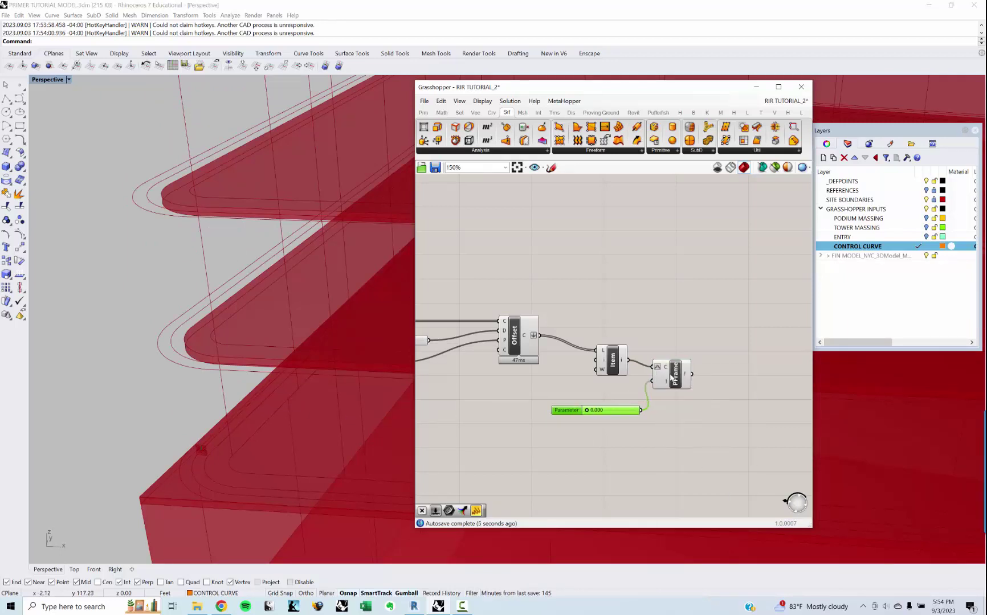
drag(672, 378, 670, 381)
Step: Move the perpendicular frame along the lowest offset curve by setting the parameter slider to 0.207
drag(587, 412, 590, 411)
click(249, 401)
scroll(259, 393, down, 3)
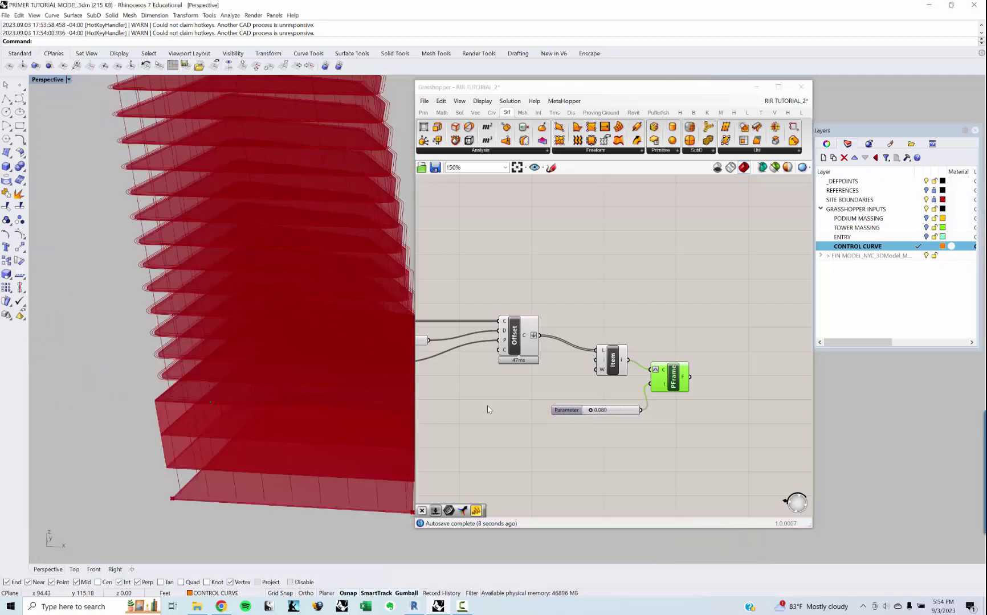
click(589, 412)
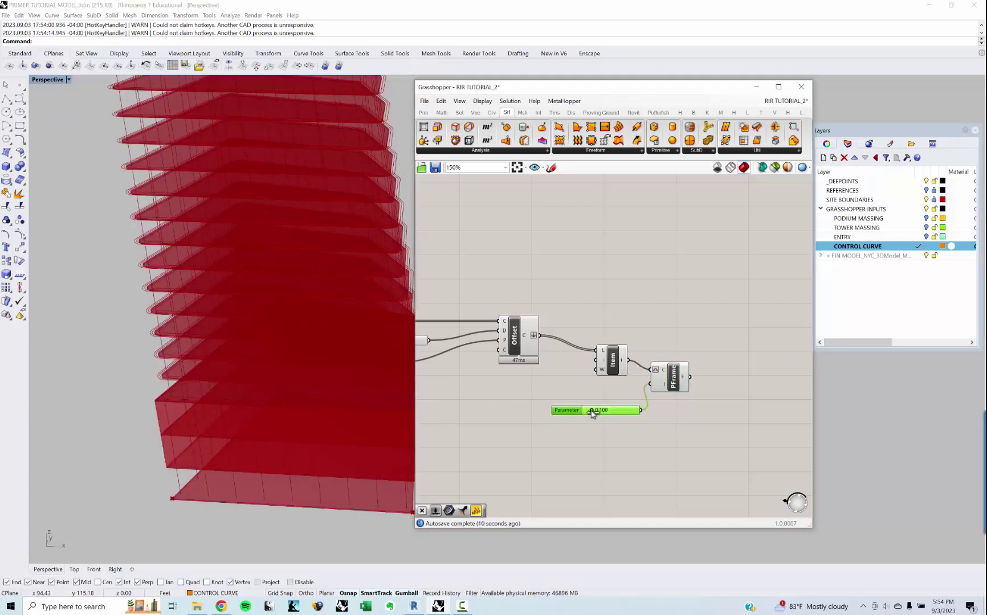
drag(592, 413, 594, 413)
click(671, 388)
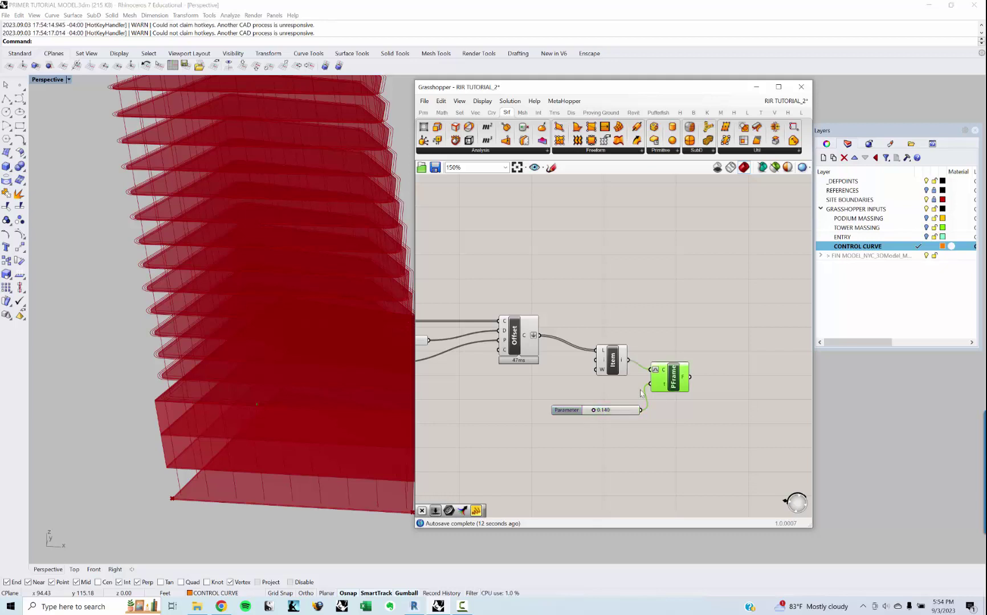
drag(596, 414, 598, 415)
right_drag(646, 414, 632, 418)
click(645, 399)
scroll(655, 393, up, 3)
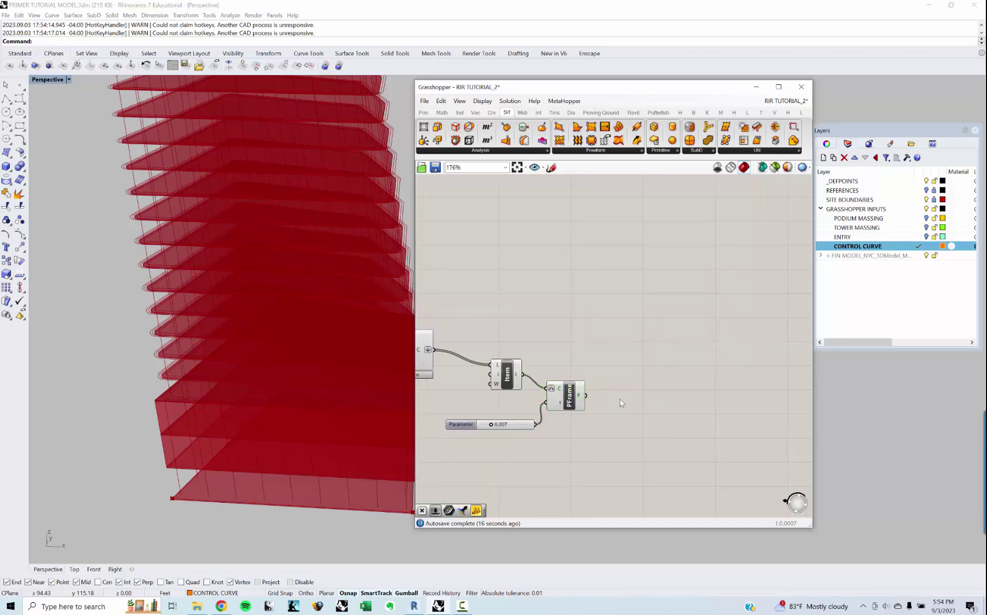
double_click(619, 393)
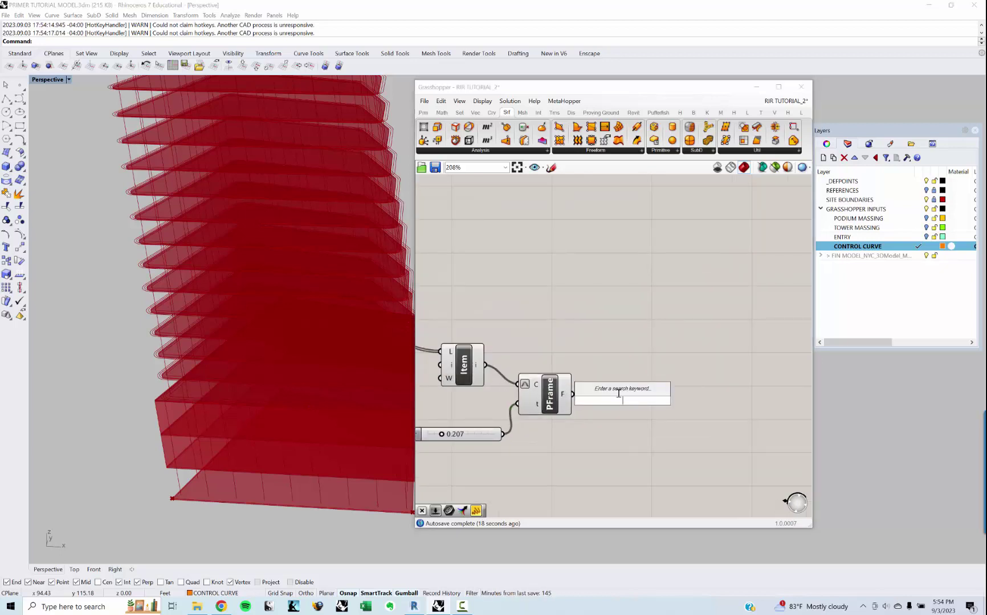
text(li)
key(Return)
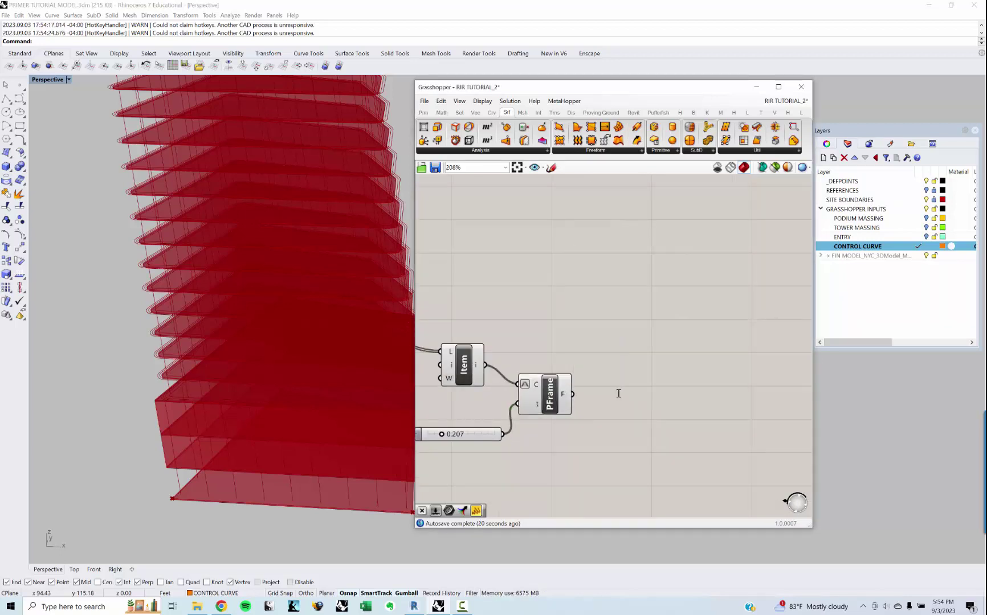
Step: Add a Line SDL component, connect the Perp Frame output to its start point and check the frame's location
double_click(619, 396)
text(li)
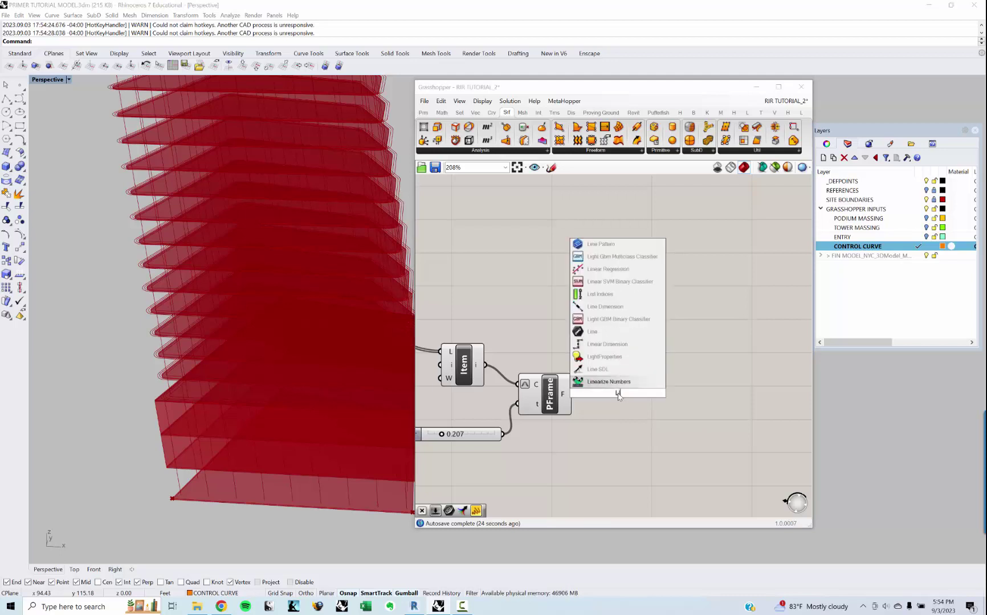
key(Up)
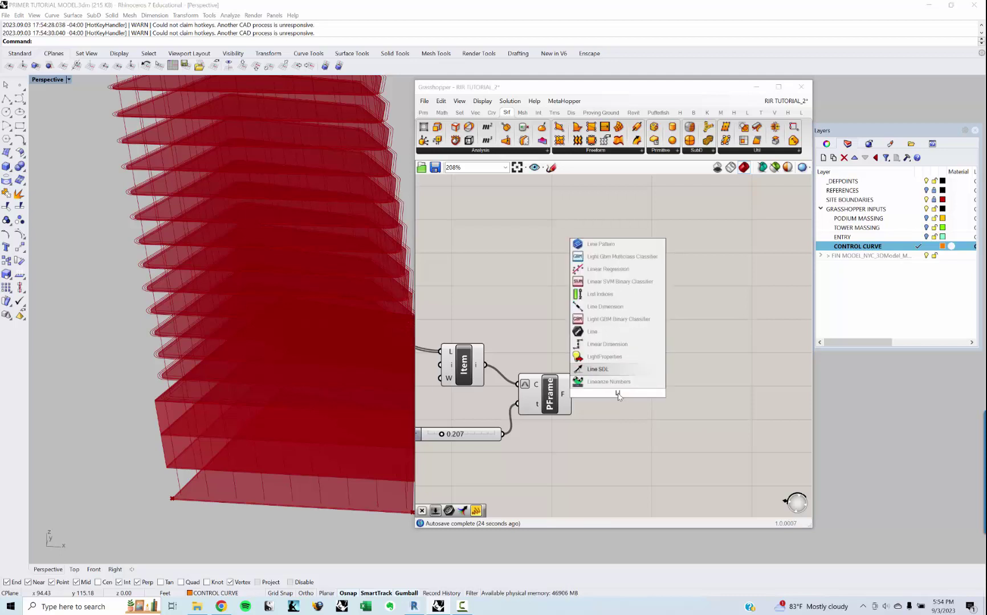
key(Return)
drag(618, 397, 730, 451)
drag(571, 393, 708, 434)
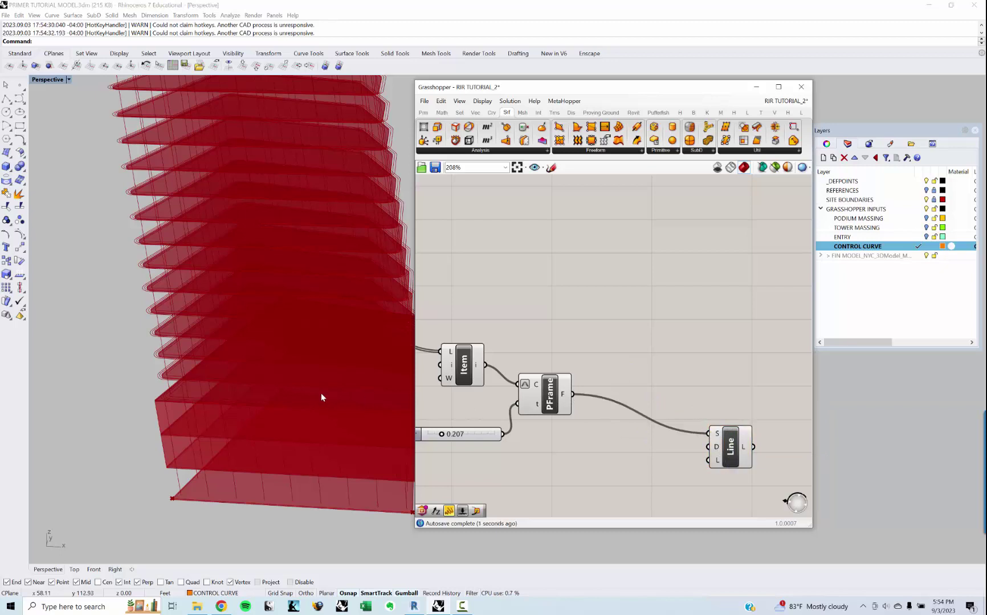
click(727, 449)
click(593, 399)
click(557, 397)
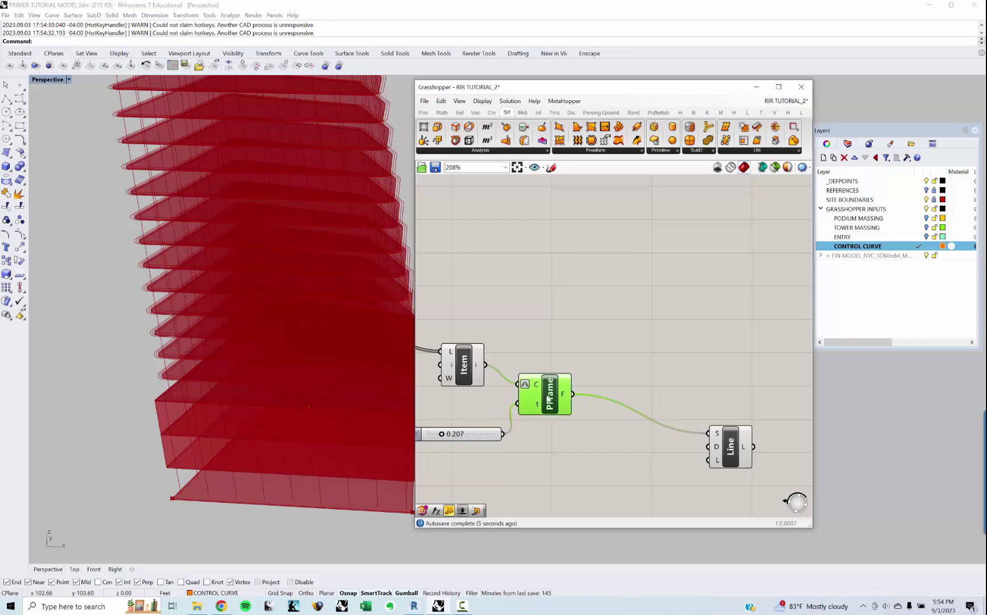
Step: Check the frame on the tower and add a Deconstruct Plane component between Perp Frame and the Line SDL component
right_drag(391, 395, 358, 401)
scroll(221, 445, up, 8)
scroll(246, 468, up, 4)
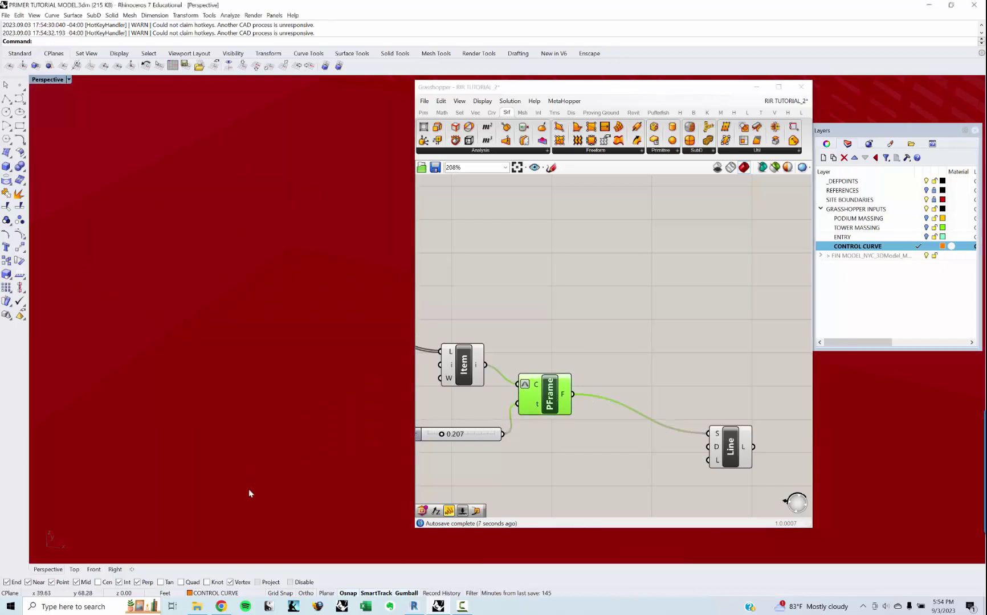
scroll(250, 489, down, 2)
right_drag(250, 489, 247, 485)
scroll(242, 482, down, 10)
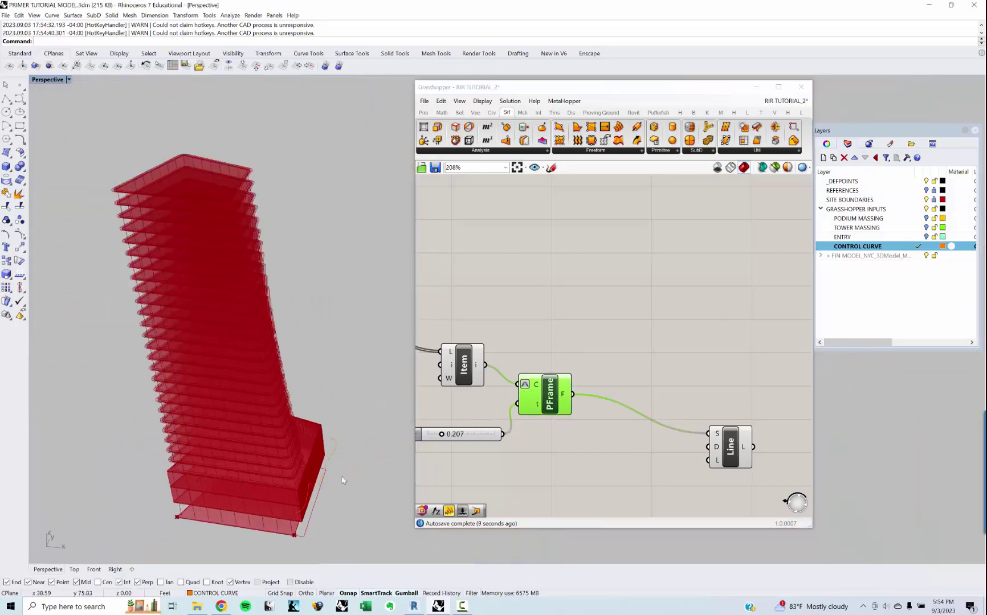
right_drag(647, 459, 640, 447)
scroll(687, 433, up, 1)
drag(726, 443, 726, 436)
click(600, 449)
double_click(600, 453)
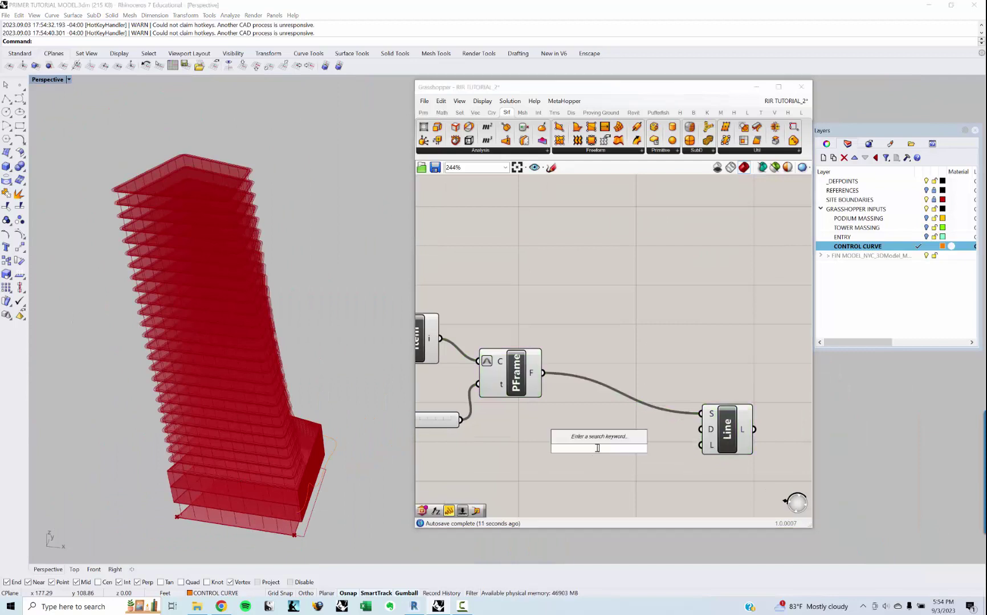
text(DEC)
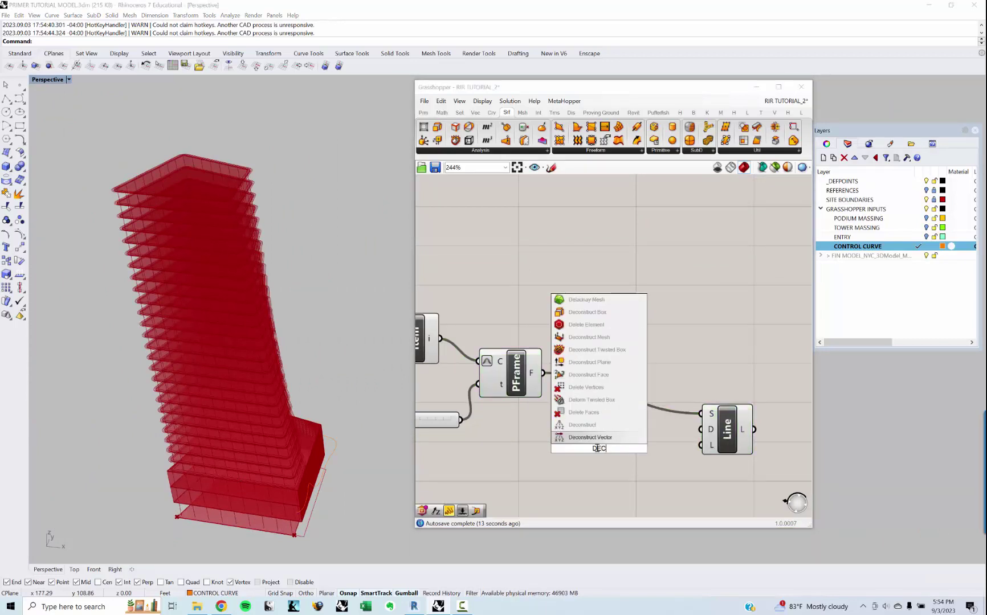
text(ONSTRUC)
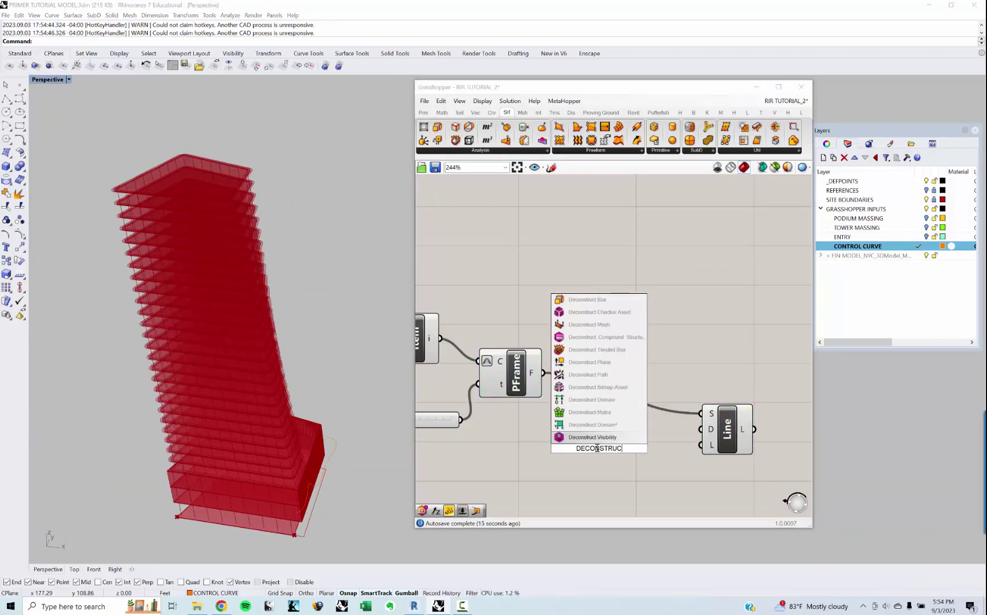
text(T PLANE)
key(Return)
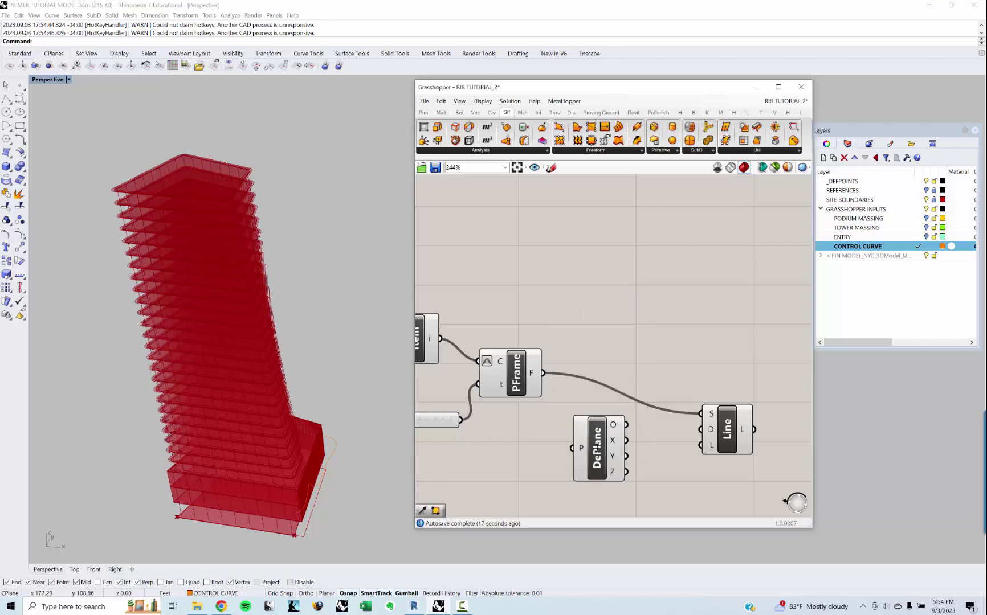
Step: Feed the Perp Frame output into Deconstruct Plane, connect its X output to the Line's direction input, and open a component search below
drag(544, 374, 701, 430)
scroll(257, 482, up, 1)
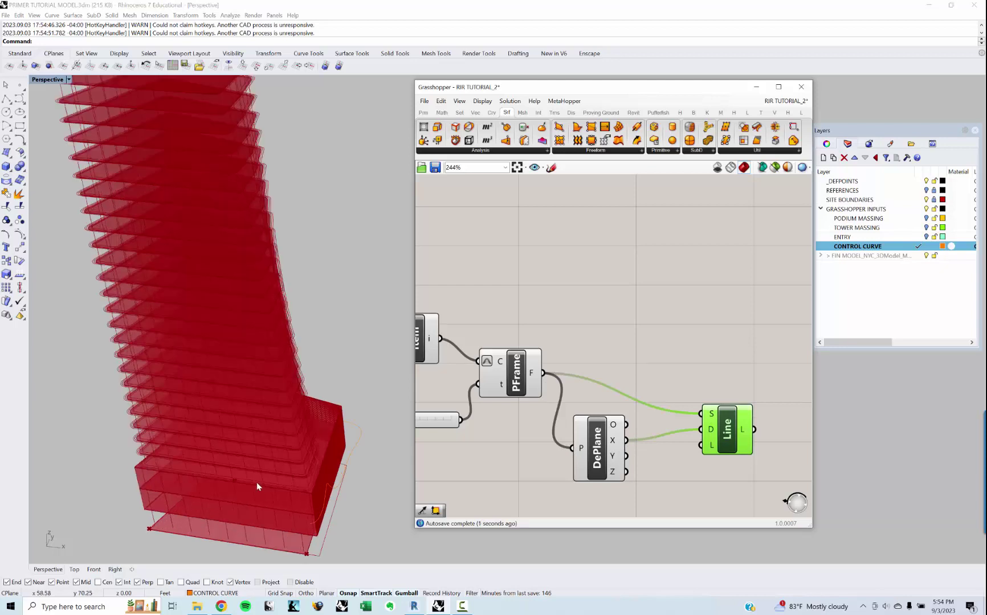
scroll(257, 484, up, 3)
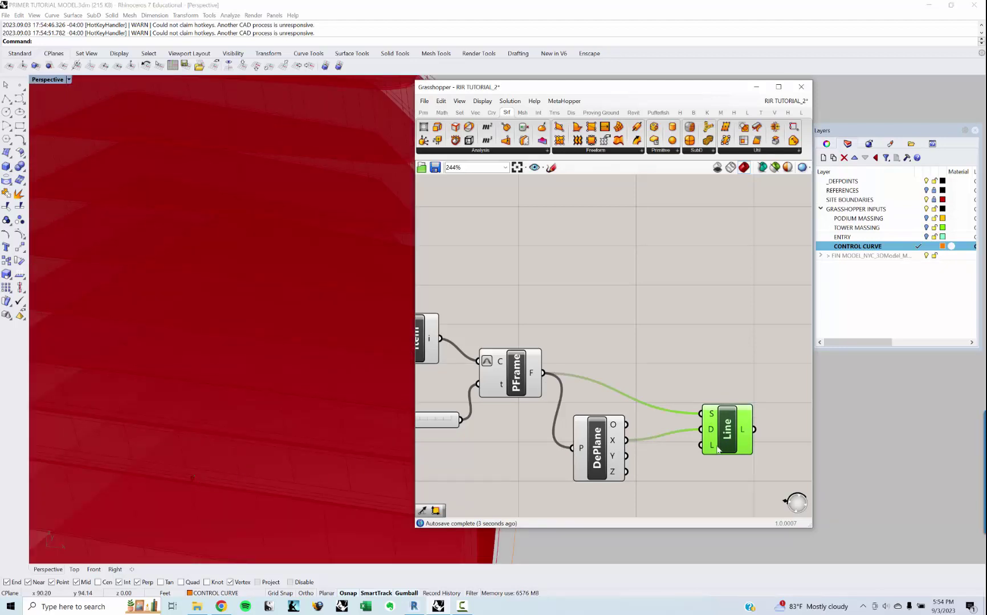
right_drag(719, 445, 580, 427)
drag(580, 428, 657, 413)
double_click(562, 473)
text(slider)
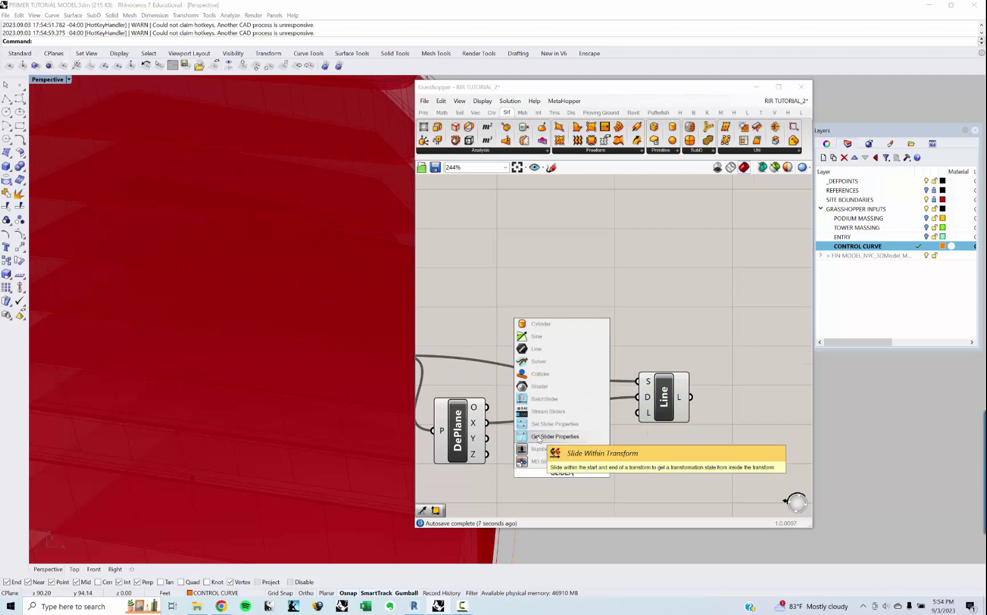
key(BackSpace)
key(BackSpace)
key(BackSpace)
key(BackSpace)
key(BackSpace)
key(BackSpace)
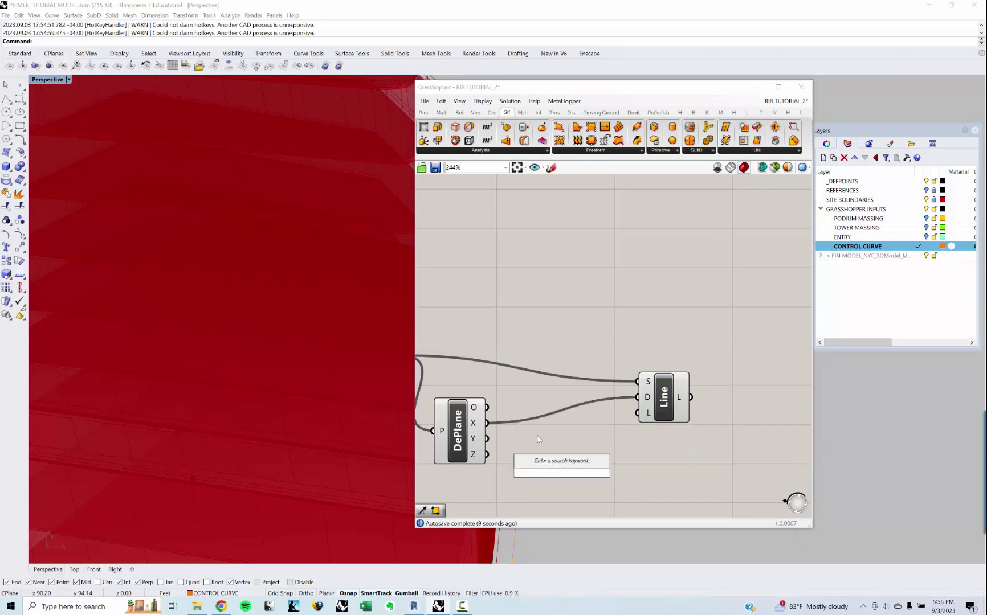
Step: Add a number slider defined as 0<2<5, connect it to the Line's length input and set it to 5
text(0)
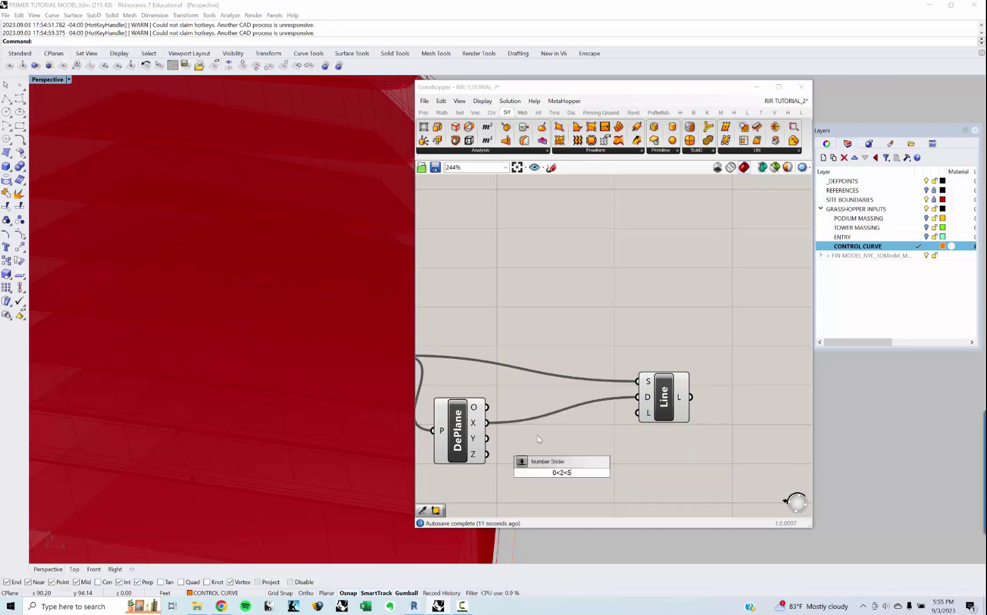
text(<2<5)
key(Return)
drag(626, 473, 637, 412)
drag(617, 477, 632, 478)
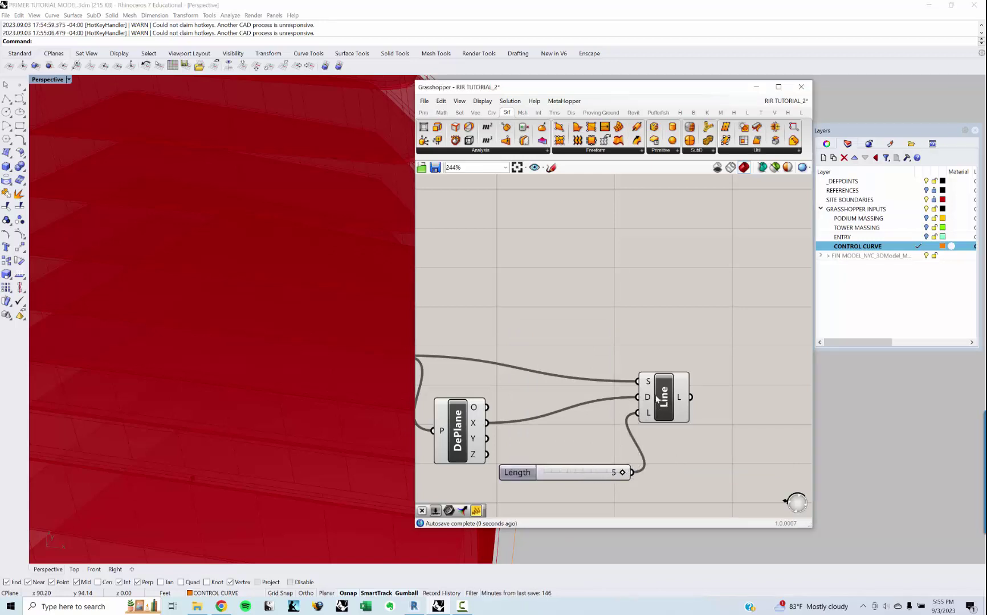
Step: Duplicate the Line SDL component together with its length slider and place the copies below the originals
click(658, 399)
scroll(647, 258, down, 3)
drag(697, 433, 621, 347)
right_drag(670, 443, 663, 412)
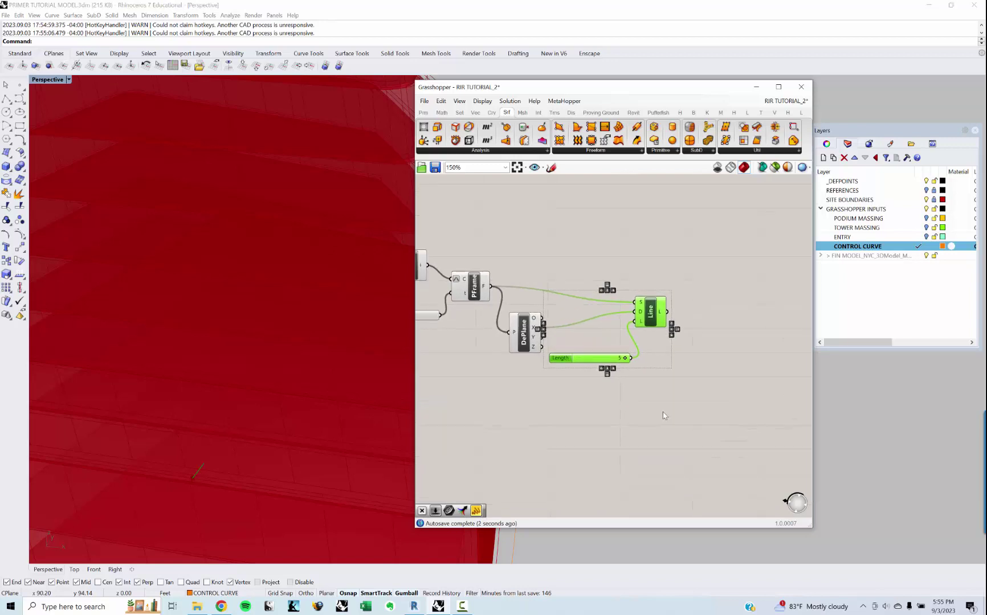
alt+drag(587, 358, 593, 482)
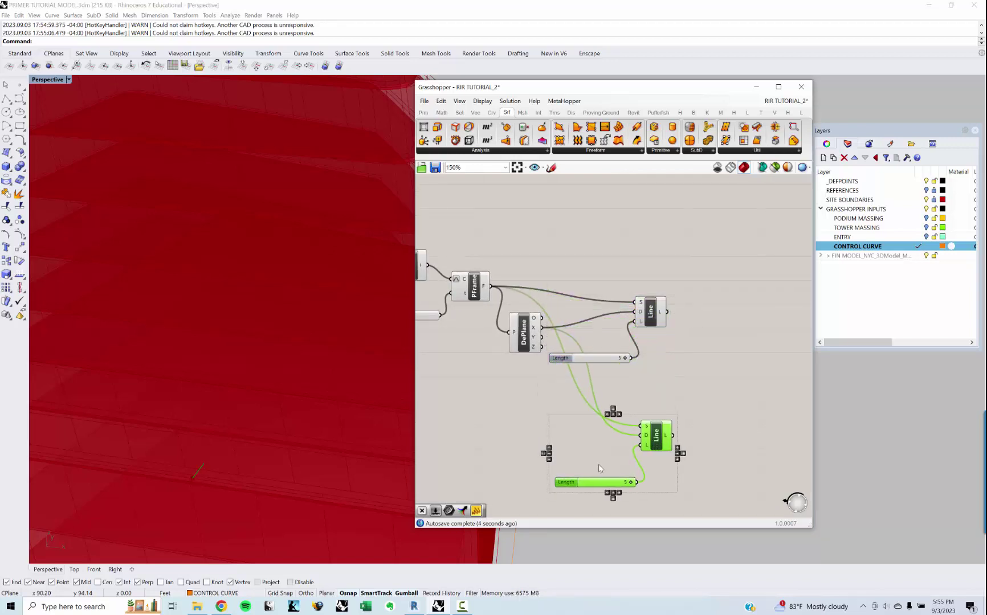
Step: Route Deconstruct Plane's X output through a new Negative component into the copied Line's direction input and compare both lines
double_click(603, 456)
text(neg)
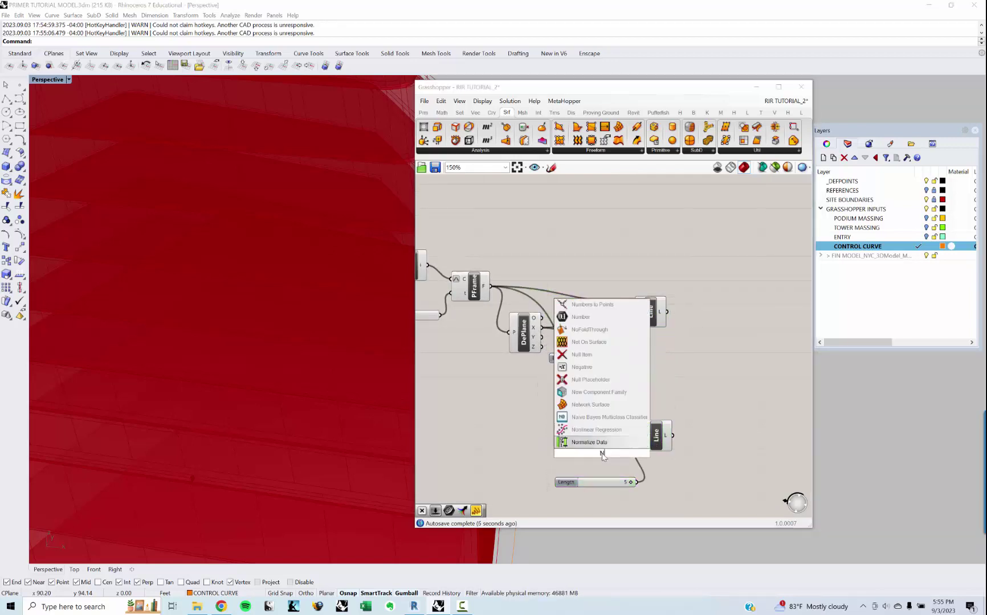
click(597, 442)
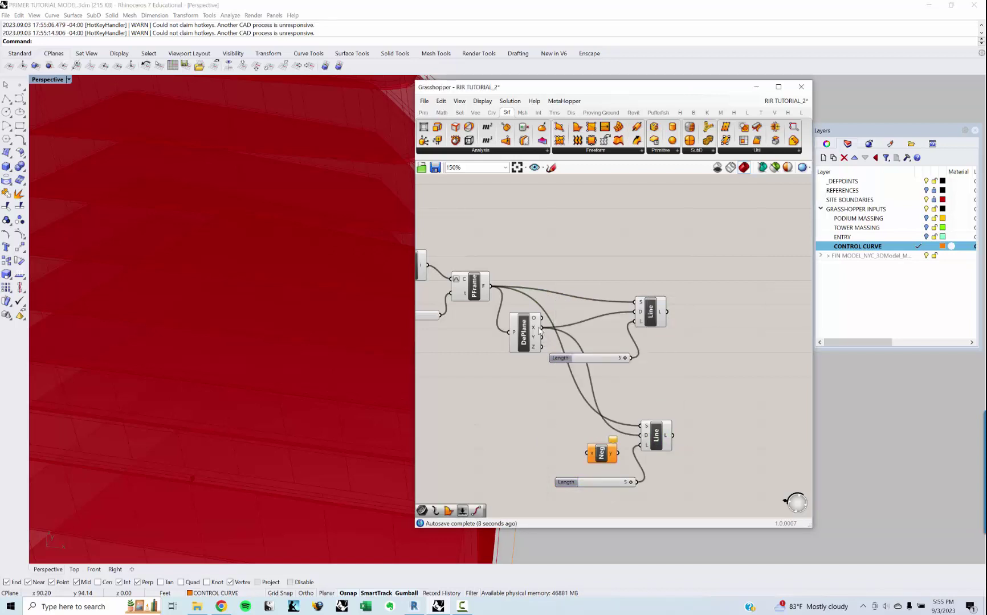
drag(541, 329, 642, 436)
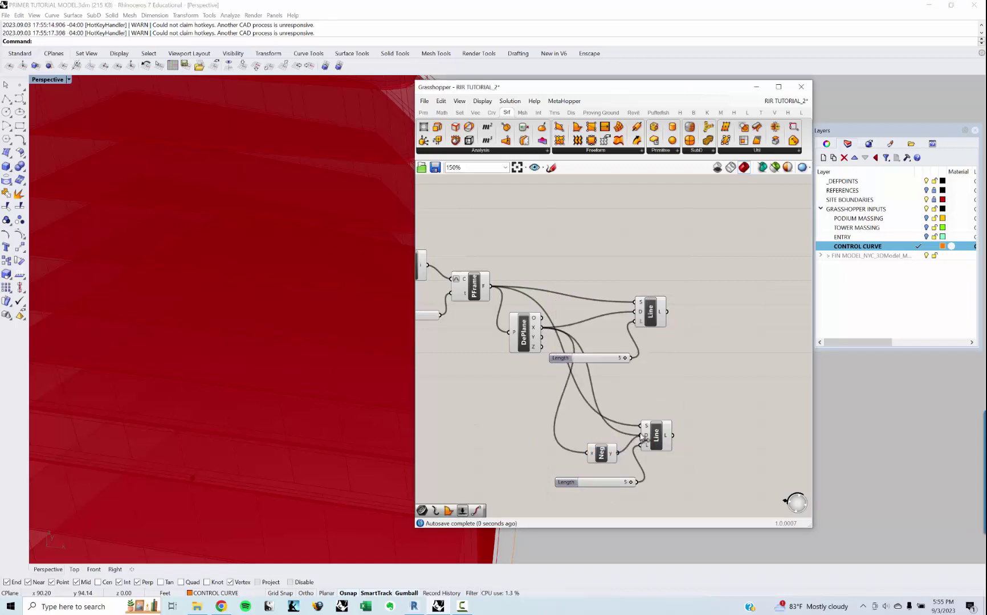
click(657, 436)
shift+click(650, 314)
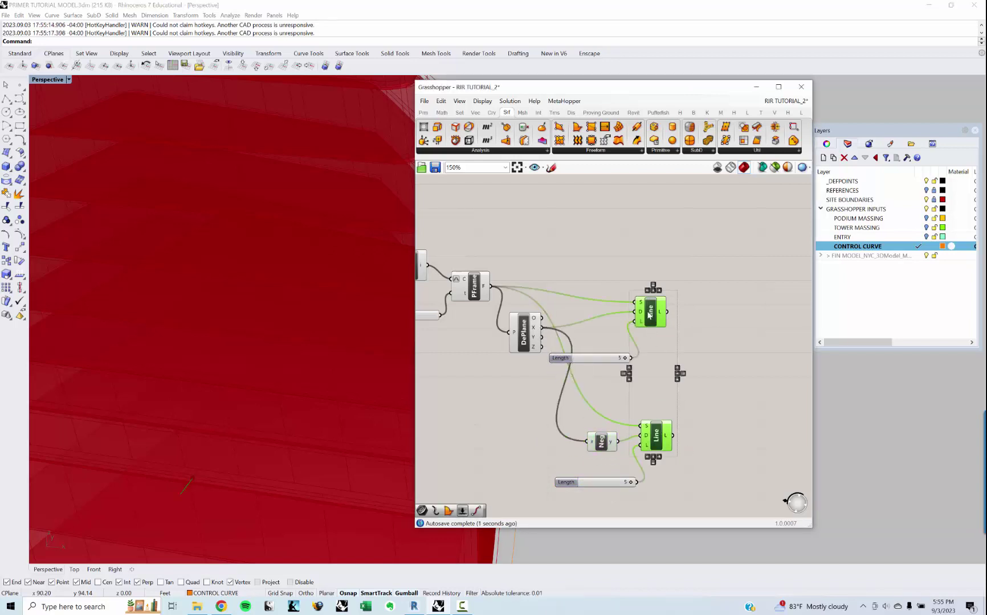
Step: Add an End Points component for each of the two Line SDL components and connect each line's output to its own
scroll(656, 328, down, 2)
click(733, 428)
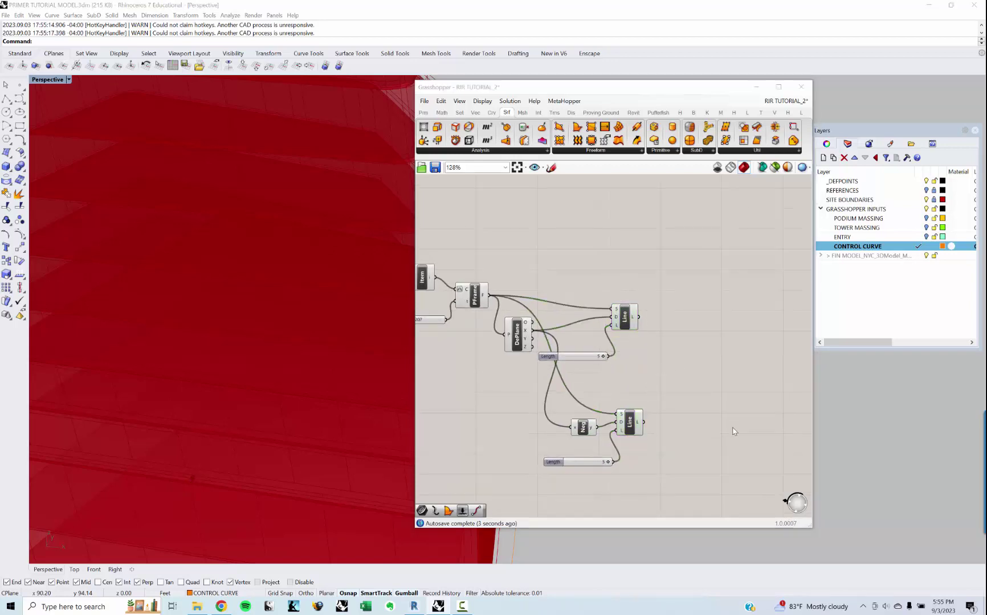
double_click(734, 428)
text(END)
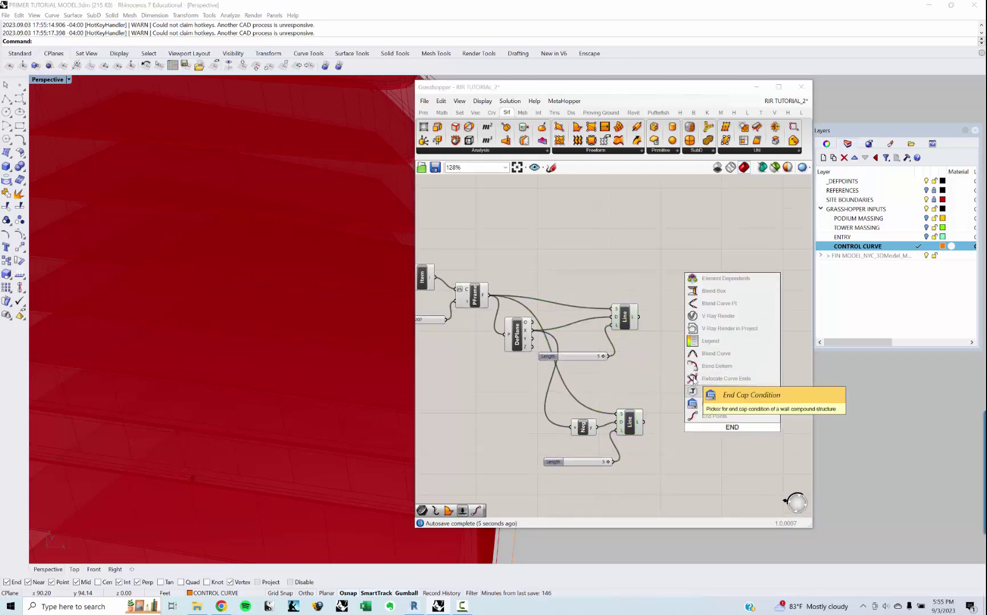
key(Return)
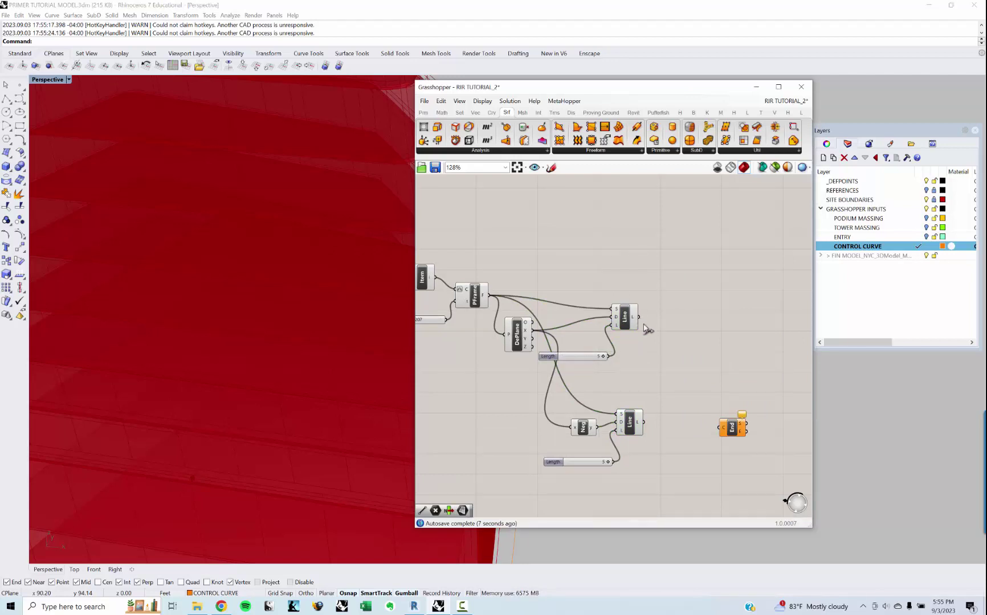
drag(638, 316, 719, 443)
drag(644, 424, 712, 438)
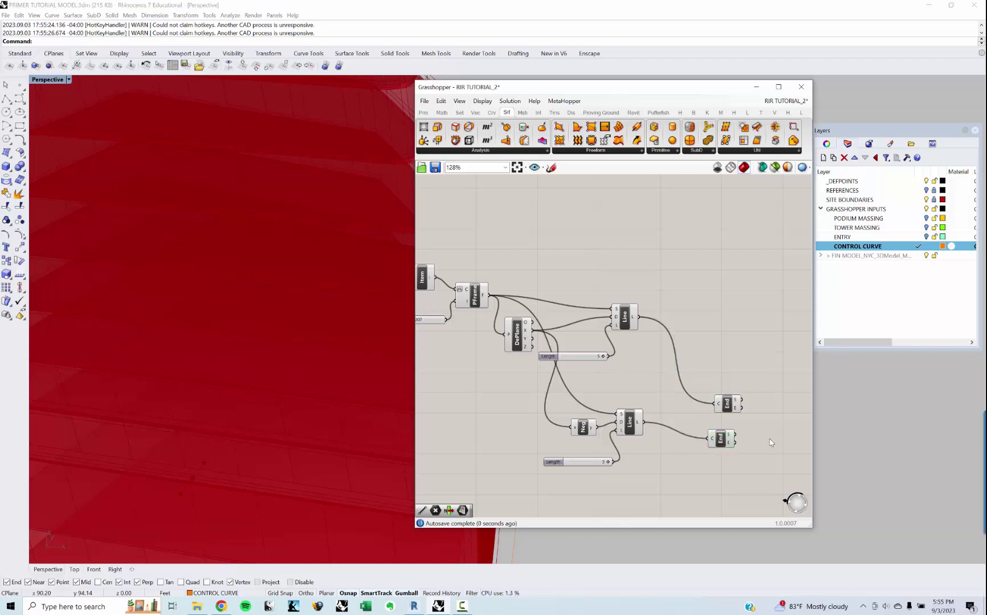
Step: Add a Line component and connect the end-point outputs of both End Points components to its A and B inputs
double_click(770, 441)
text(line)
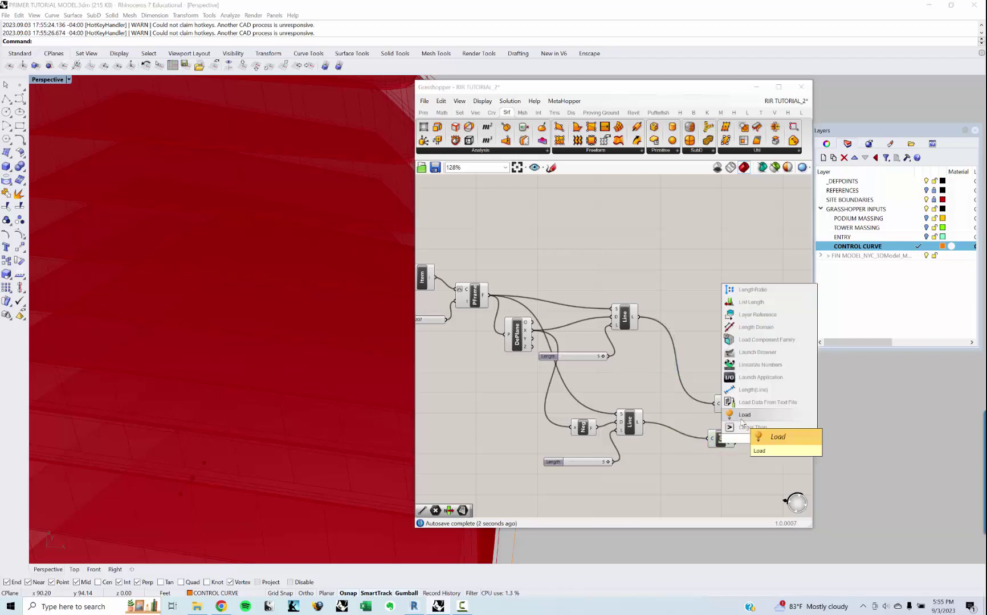
click(741, 420)
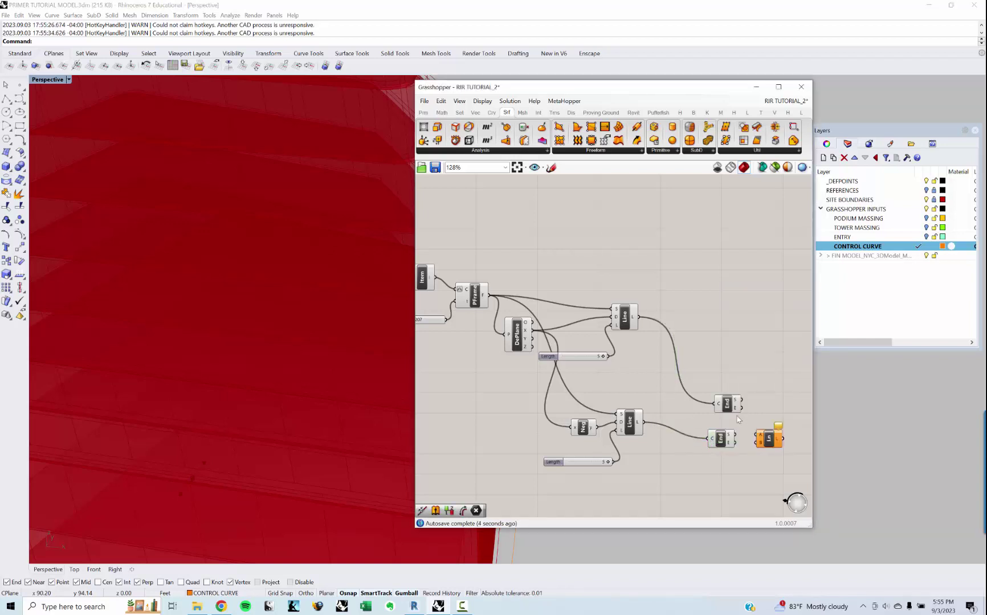
right_drag(741, 420, 688, 409)
drag(681, 396, 704, 432)
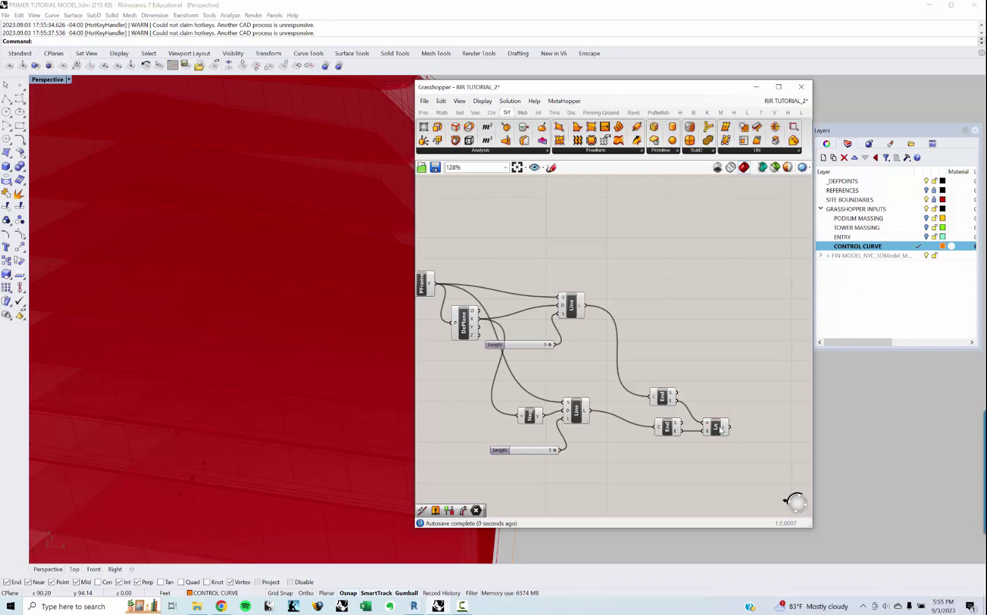
right_drag(726, 437, 709, 438)
scroll(708, 440, down, 2)
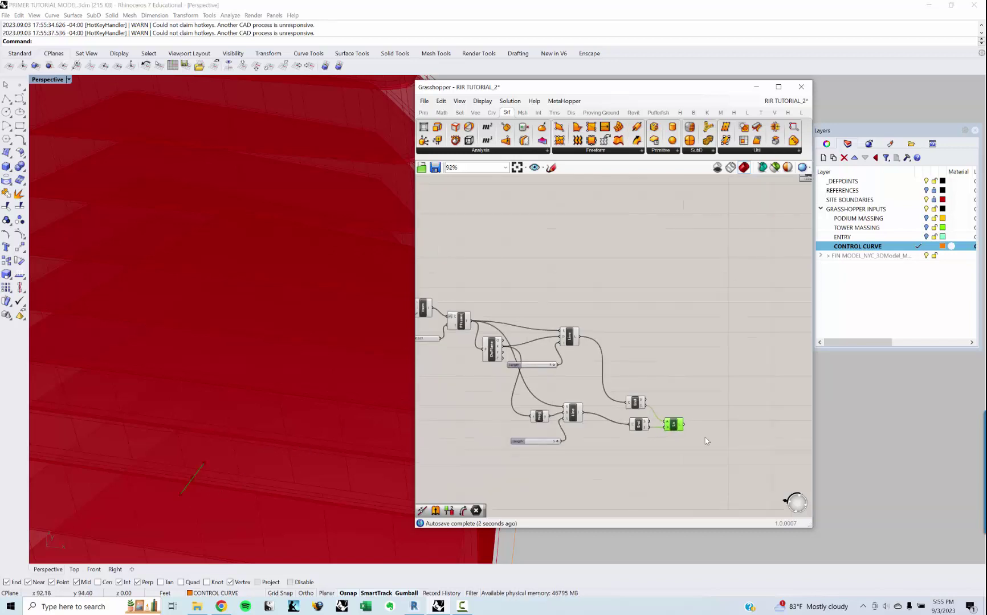
Step: Add an Extrude component and connect the new line between the end points to its base input
double_click(704, 436)
text(extrude)
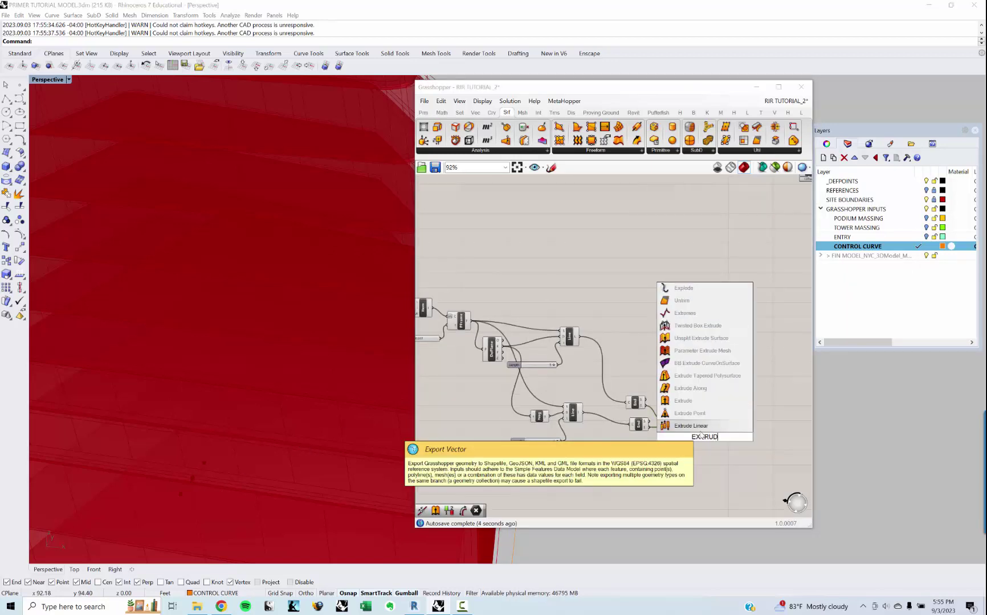
key(Up)
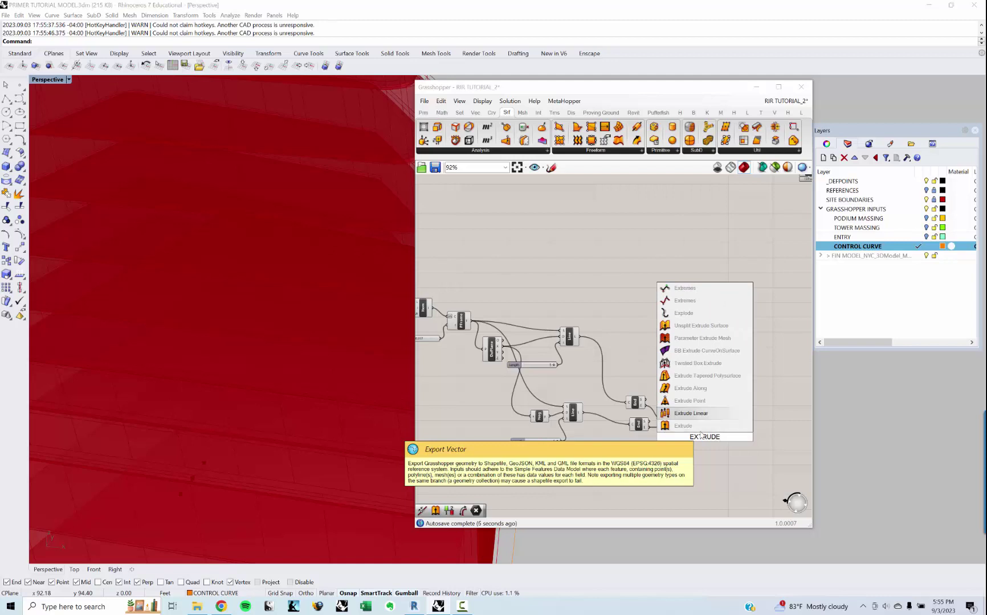
key(Down)
key(Return)
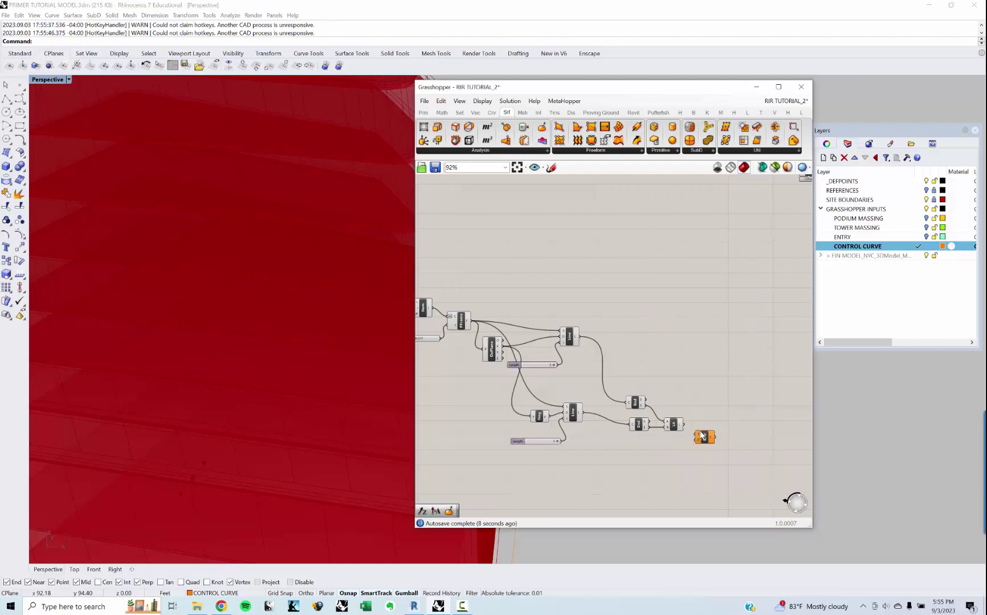
drag(685, 427, 724, 432)
Step: Add a Unit Z component and connect it to the Extrude component's direction input
click(692, 450)
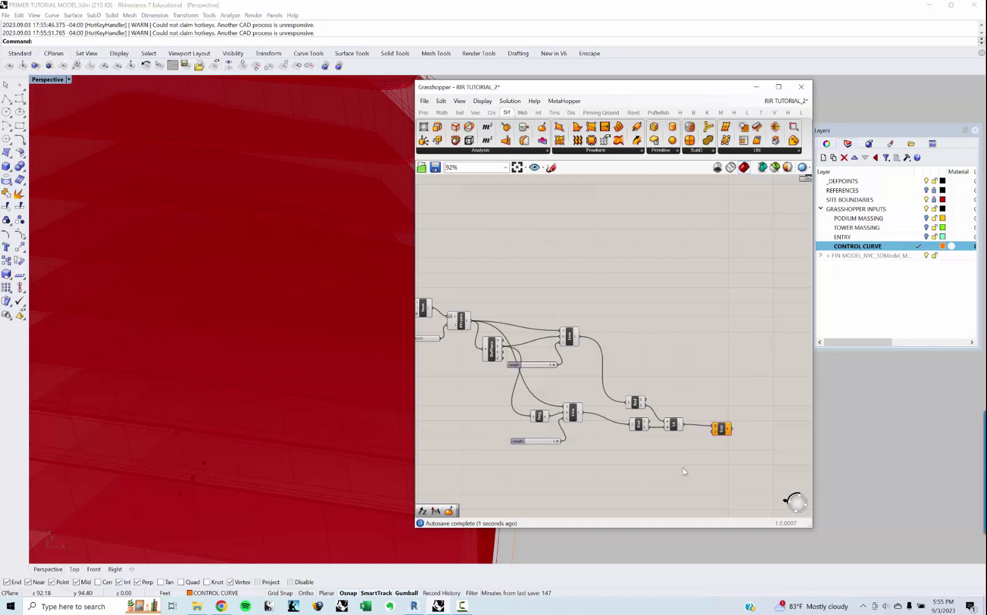
double_click(684, 468)
text(z)
click(678, 461)
drag(692, 468, 714, 432)
Step: Add a panel containing 500 below the End Points components
double_click(613, 463)
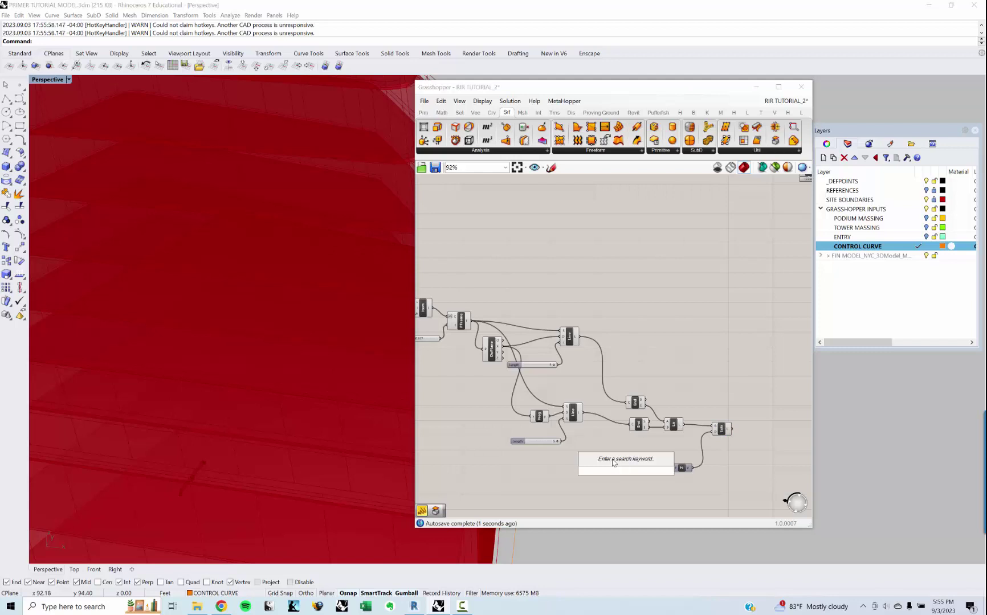
text(//)
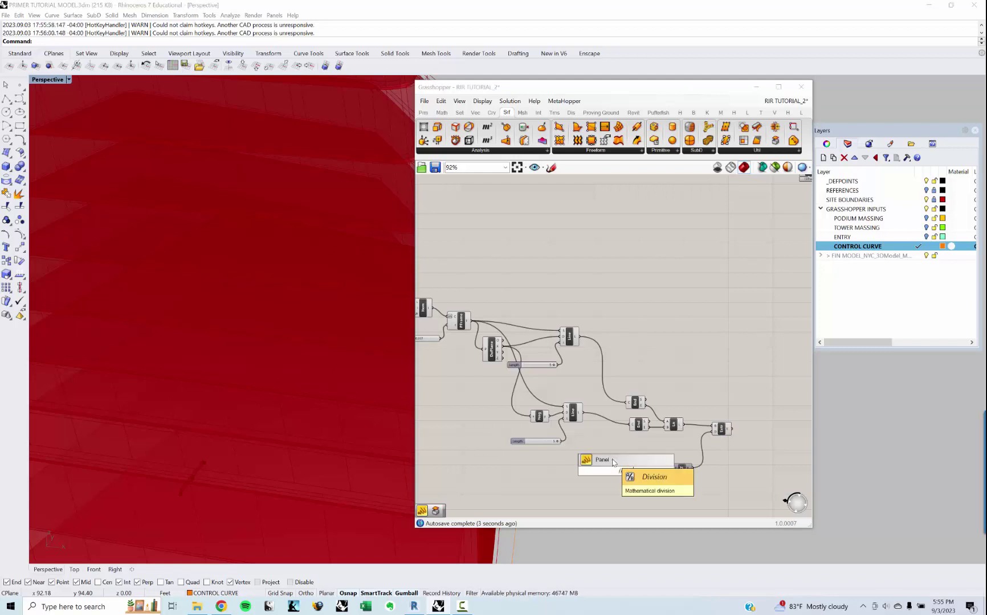
key(Return)
scroll(655, 496, up, 4)
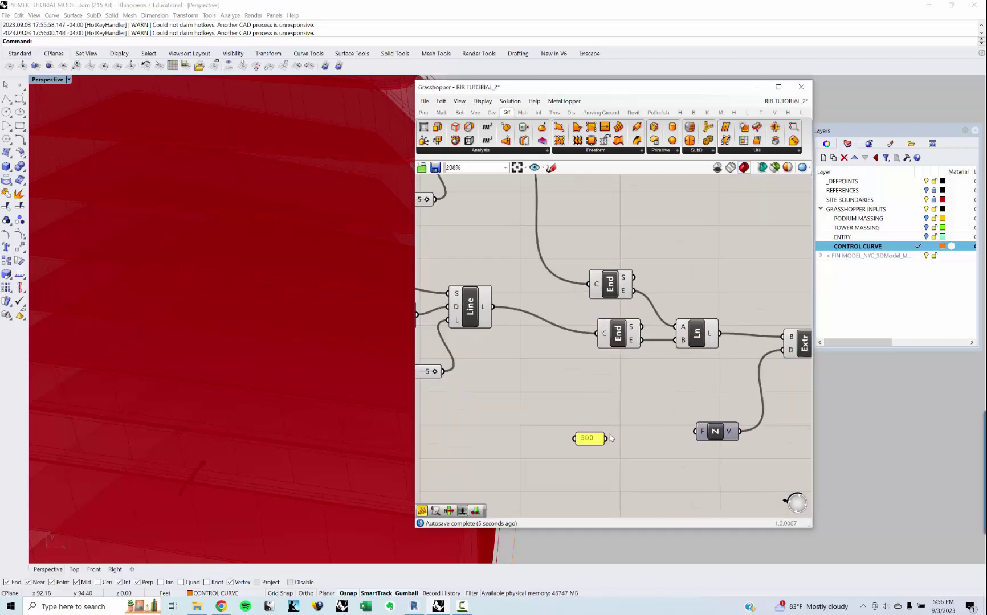
double_click(602, 475)
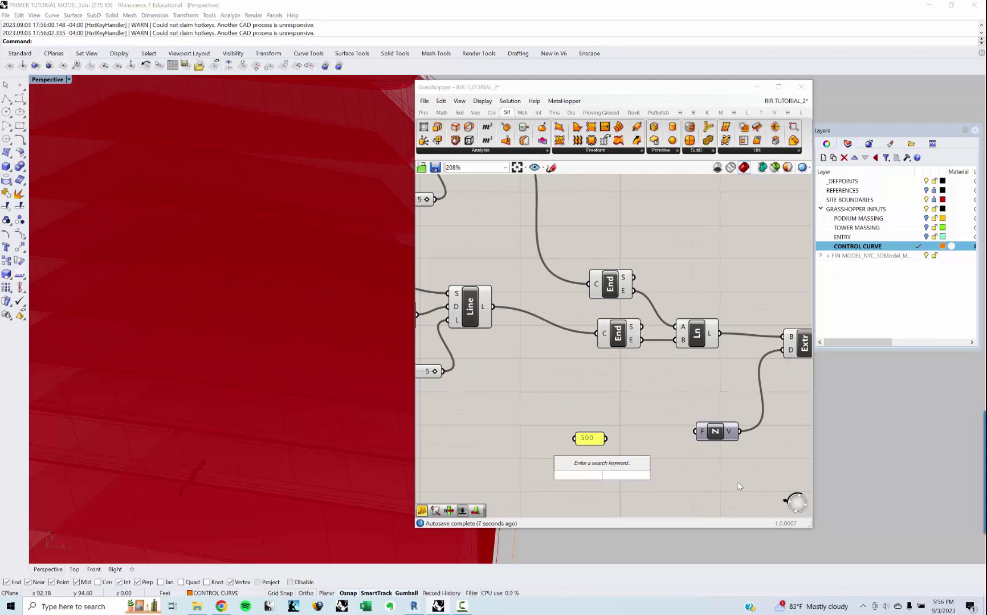
text(//500)
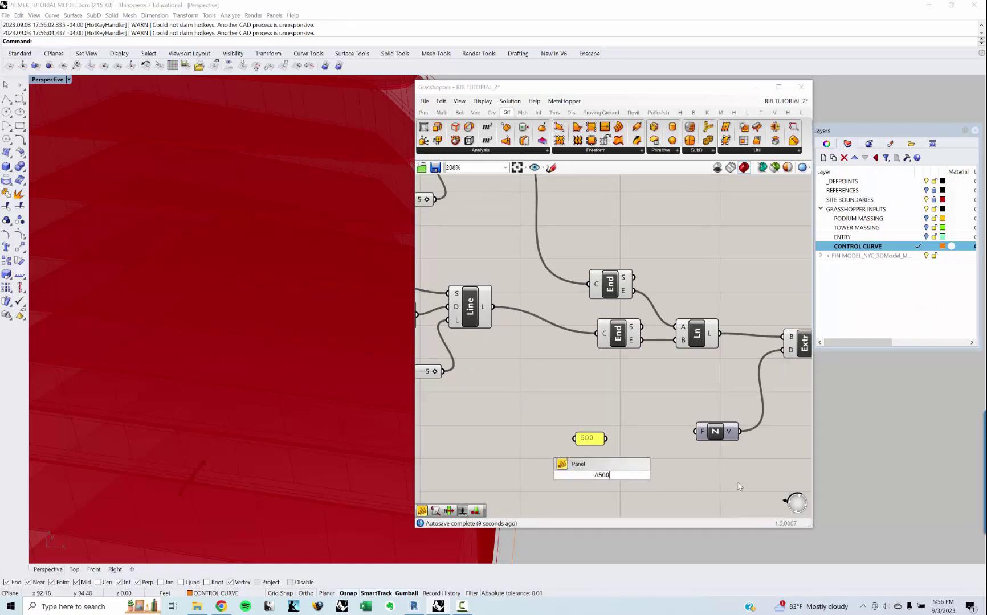
key(Return)
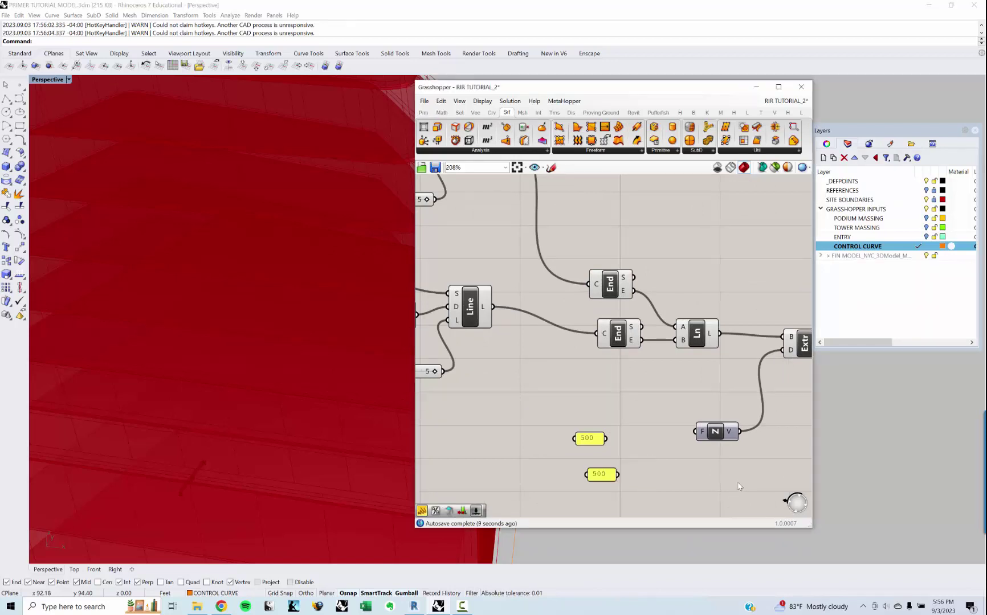
click(601, 476)
key(Delete)
Step: Connect the 500 panel to the factor input of the Unit Z component that drives the extrusion
drag(609, 440, 696, 431)
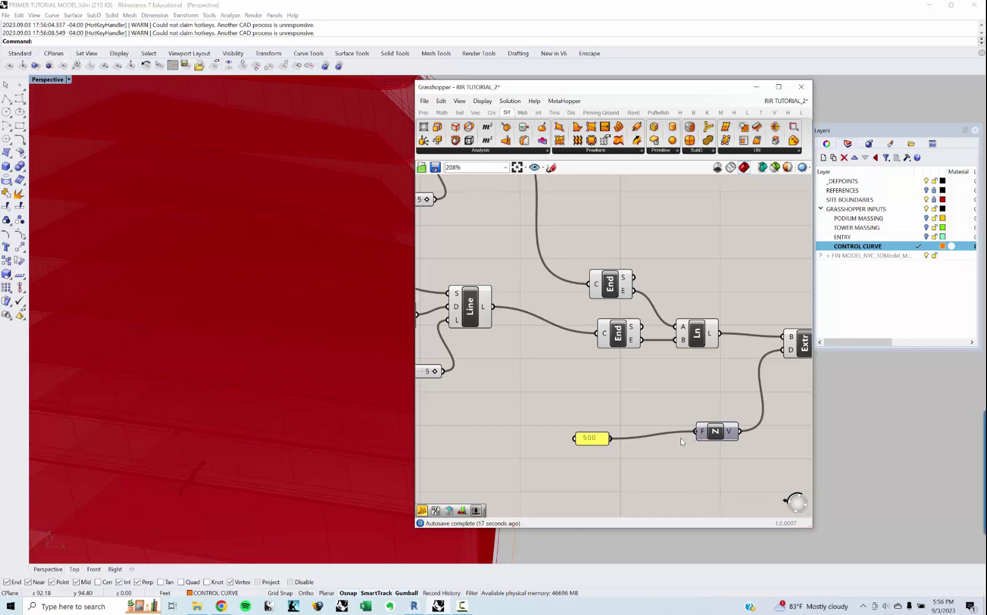
scroll(678, 408, down, 2)
right_drag(678, 408, 611, 388)
click(695, 349)
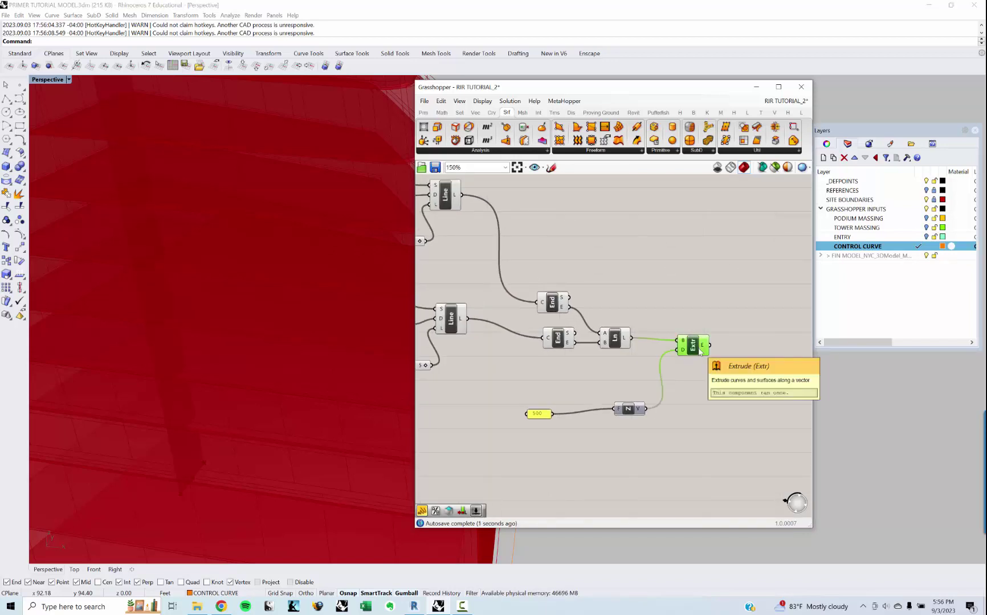
Step: Add a Move component and connect the extruded surface to its geometry input
click(711, 382)
double_click(711, 382)
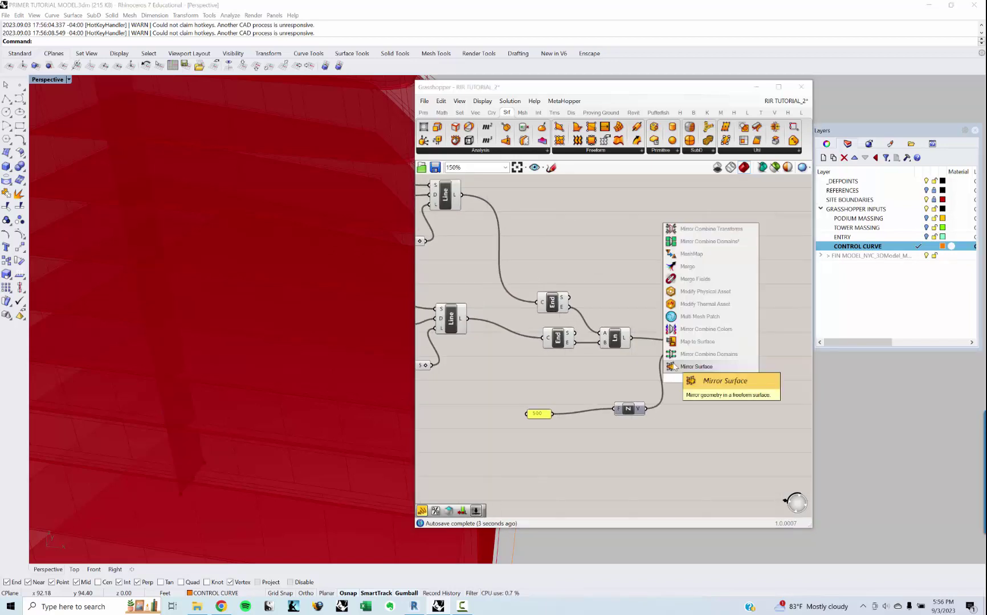
click(673, 367)
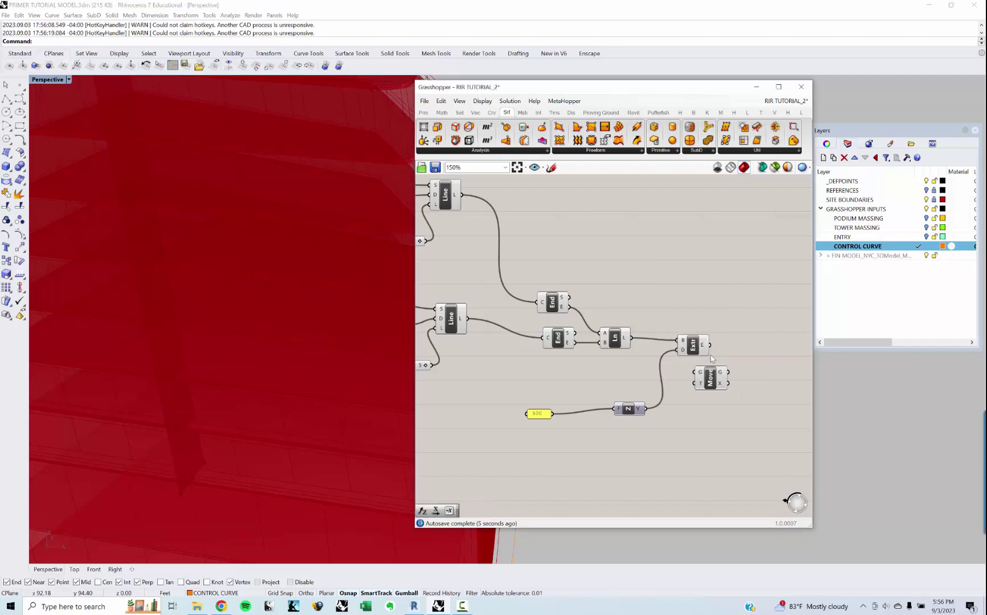
drag(710, 345, 752, 389)
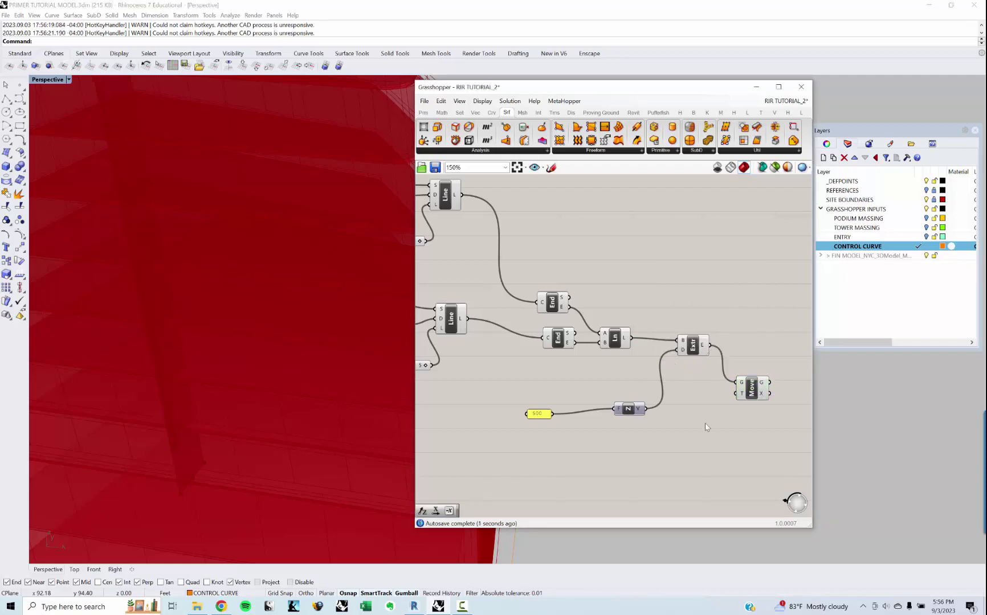
Step: Add a second Unit Z component with a panel of 5 as its factor and connect it to Move's motion input
double_click(704, 423)
text(z)
click(698, 415)
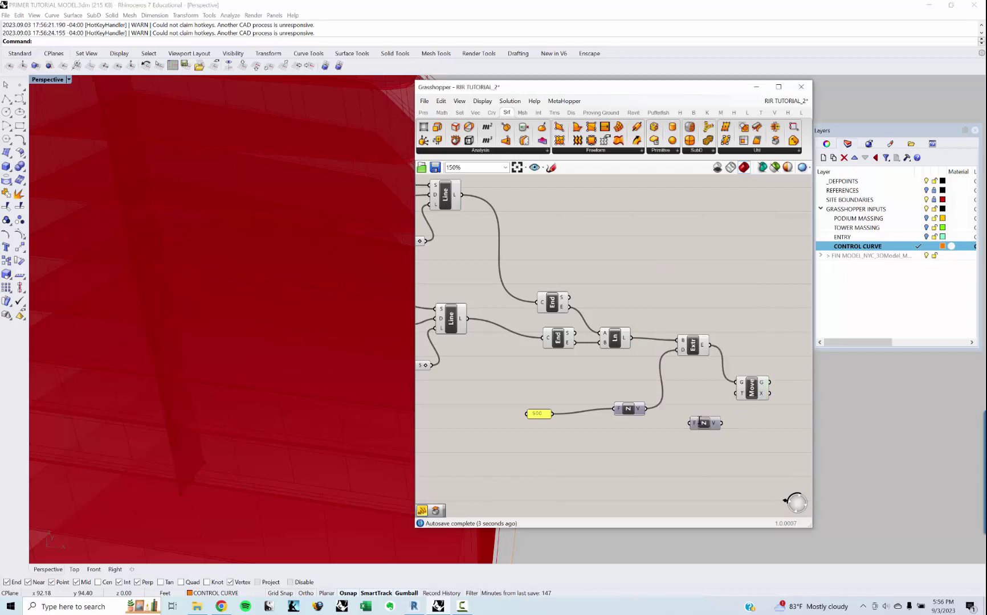
double_click(644, 471)
text(5)
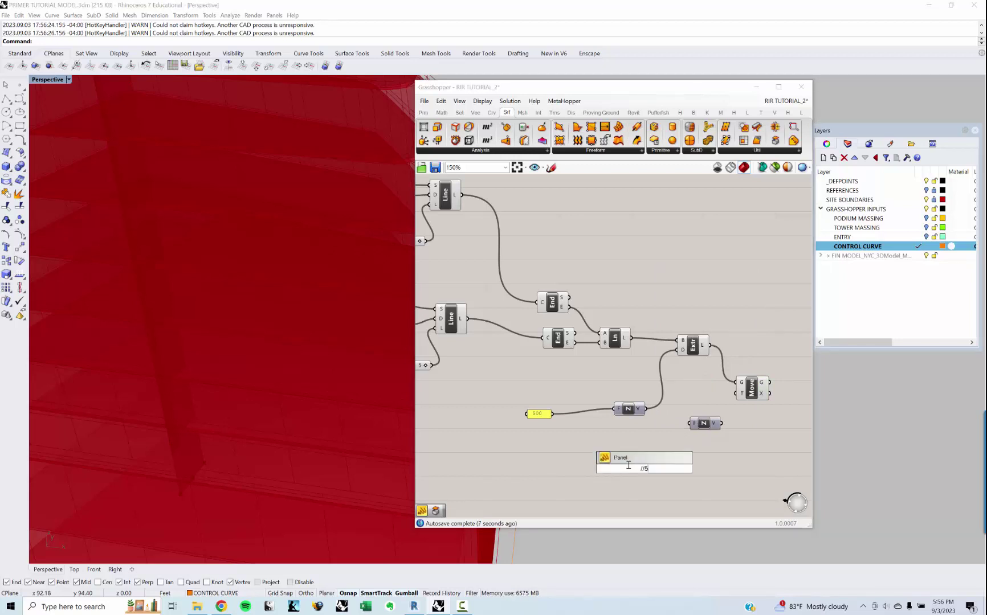
key(Return)
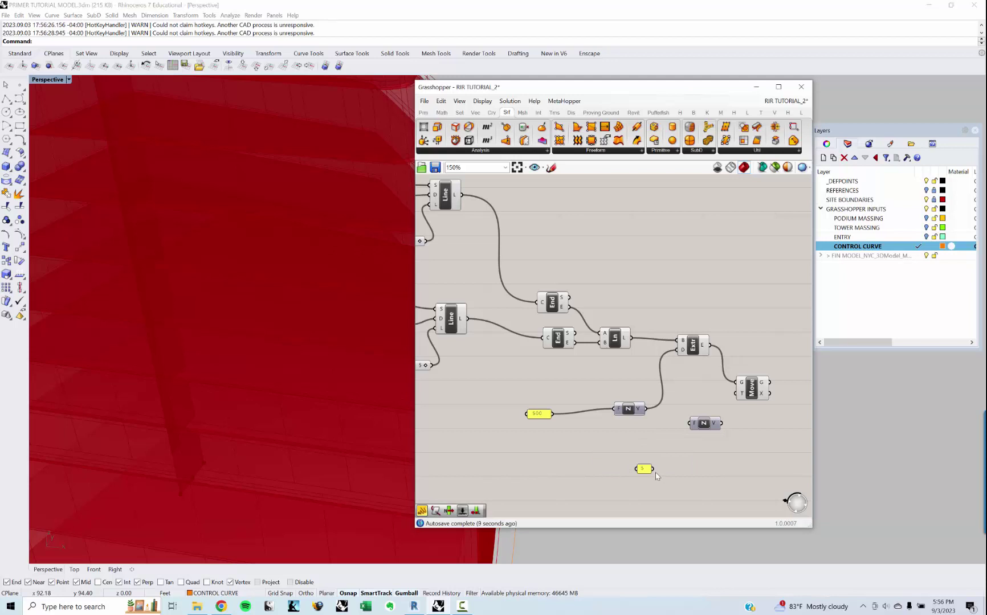
drag(654, 469, 736, 393)
click(752, 391)
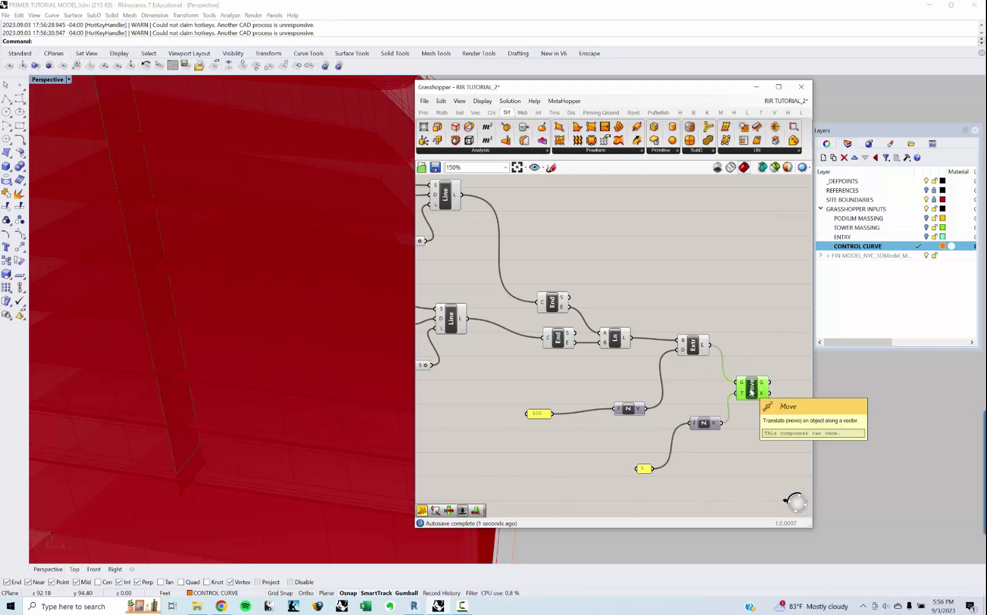
double_click(749, 453)
text(n)
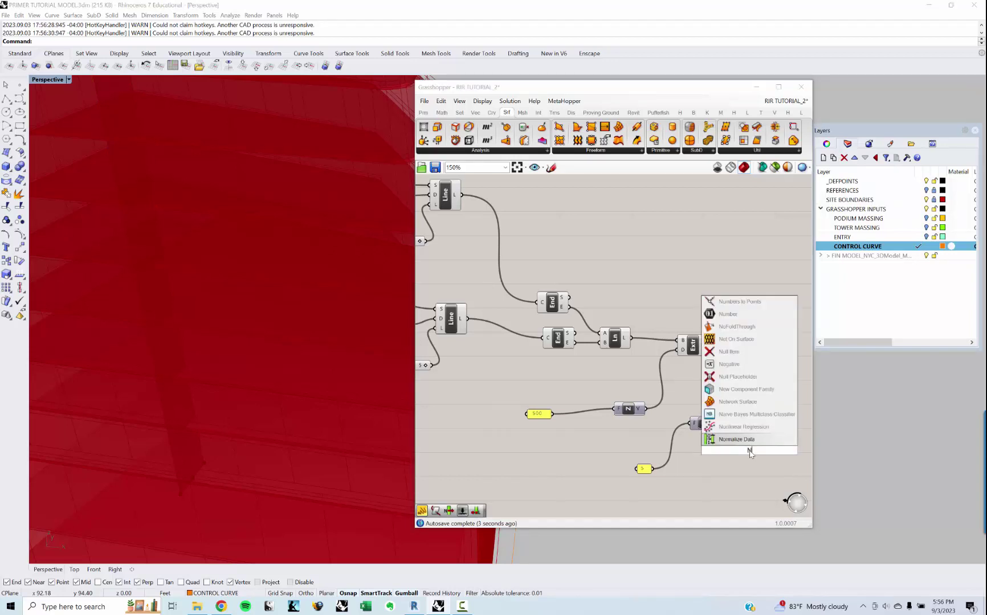
click(727, 464)
Step: Set the panel feeding Move's Unit Z component to -5
scroll(669, 472, up, 2)
double_click(632, 473)
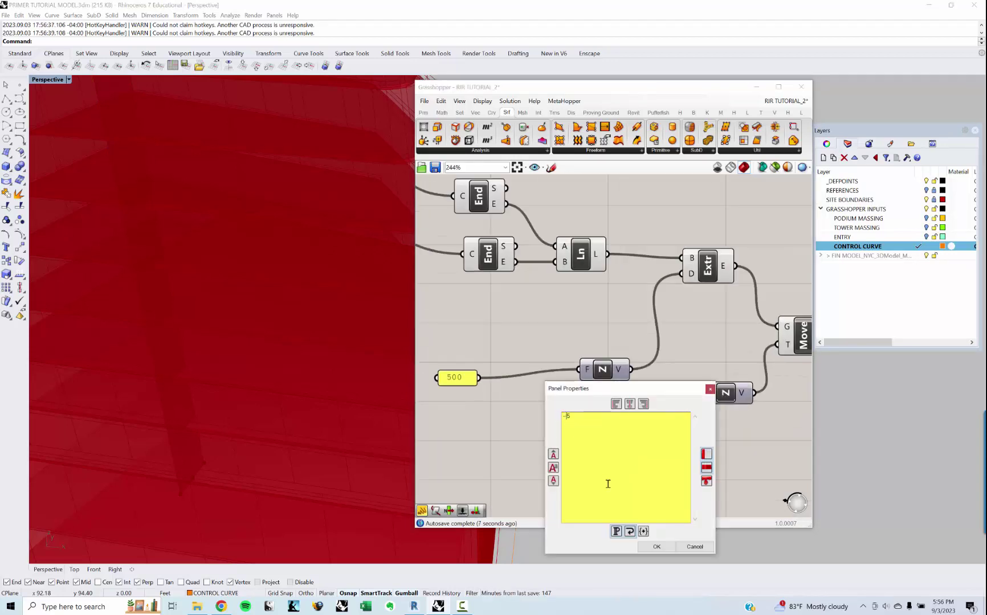
click(657, 546)
scroll(626, 428, down, 2)
click(717, 374)
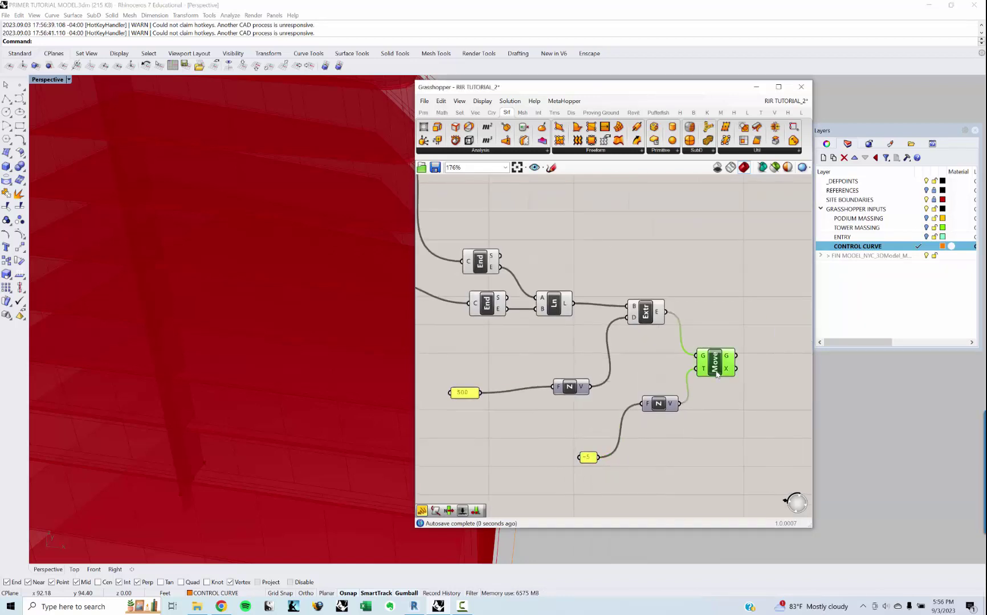
Step: Turn off the preview of the line, end-point, extrusion and other construction components upstream of Move
scroll(717, 373, down, 3)
drag(682, 450, 425, 228)
right_click(586, 223)
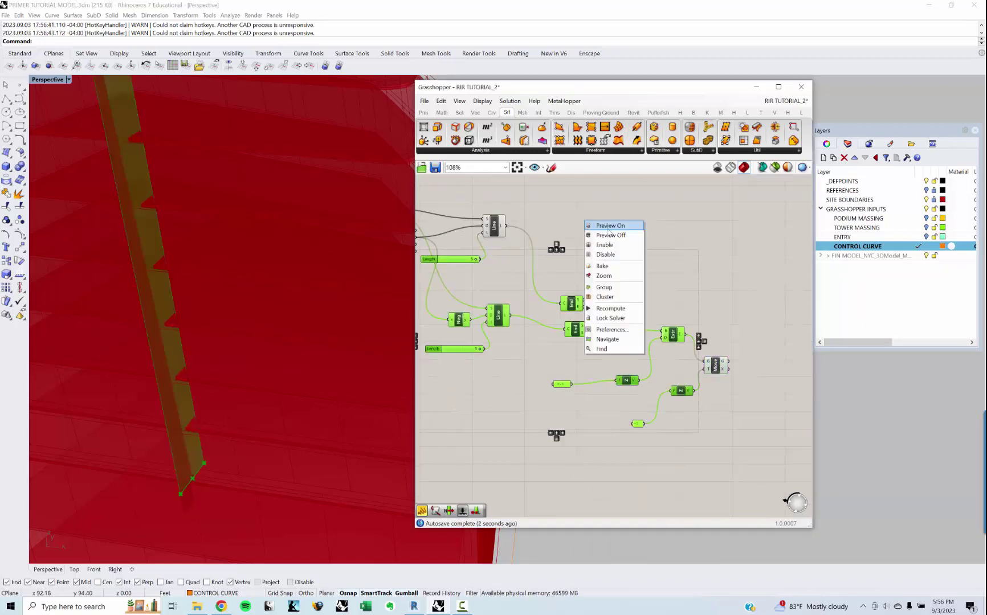
click(608, 235)
scroll(678, 429, down, 4)
drag(678, 429, 428, 220)
right_click(438, 214)
click(461, 227)
scroll(643, 331, down, 3)
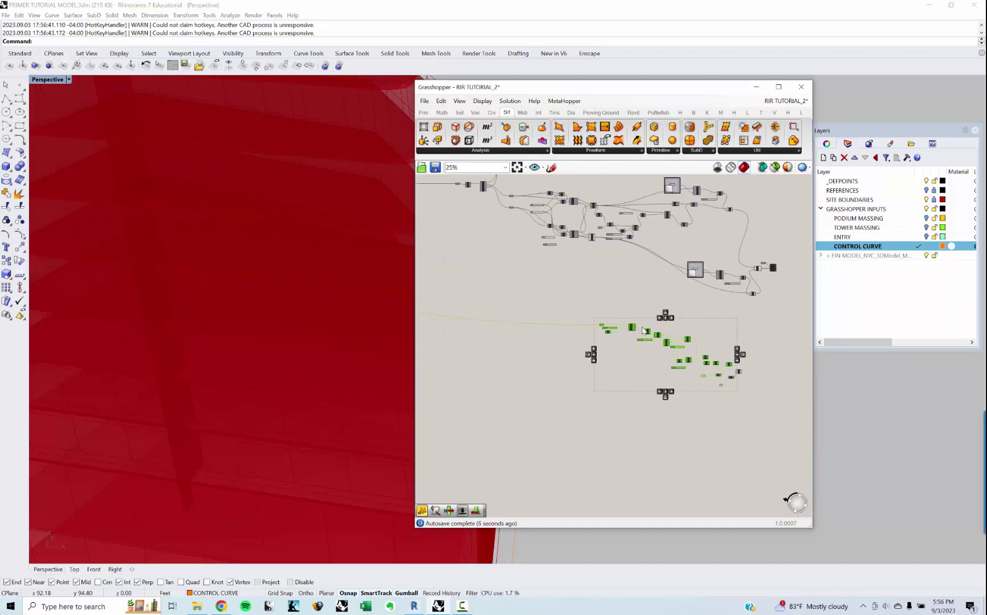
Step: Add a Surface | Curve intersection component above the Move component
scroll(733, 364, up, 7)
double_click(757, 348)
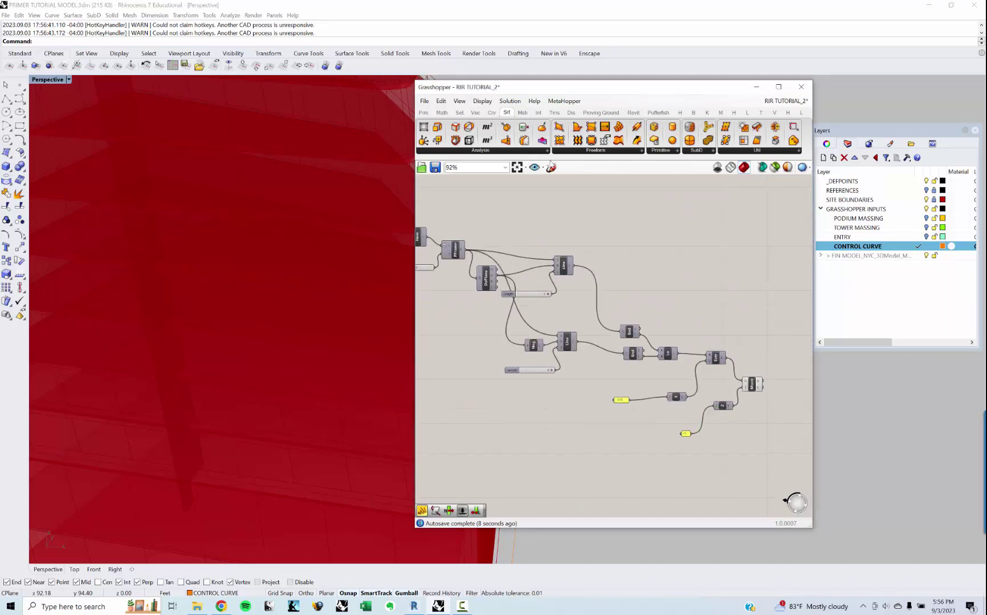
click(538, 112)
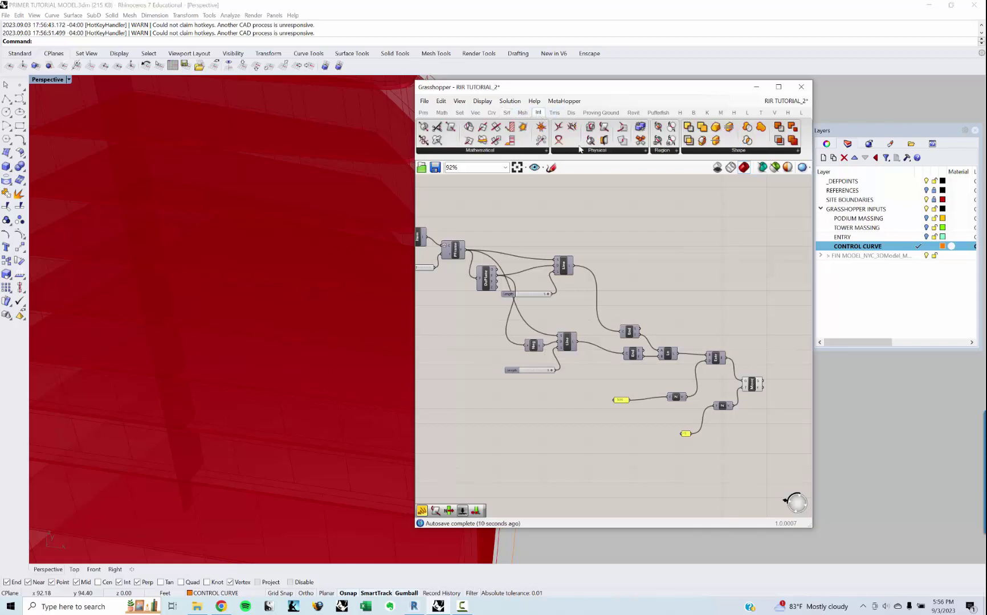
click(581, 151)
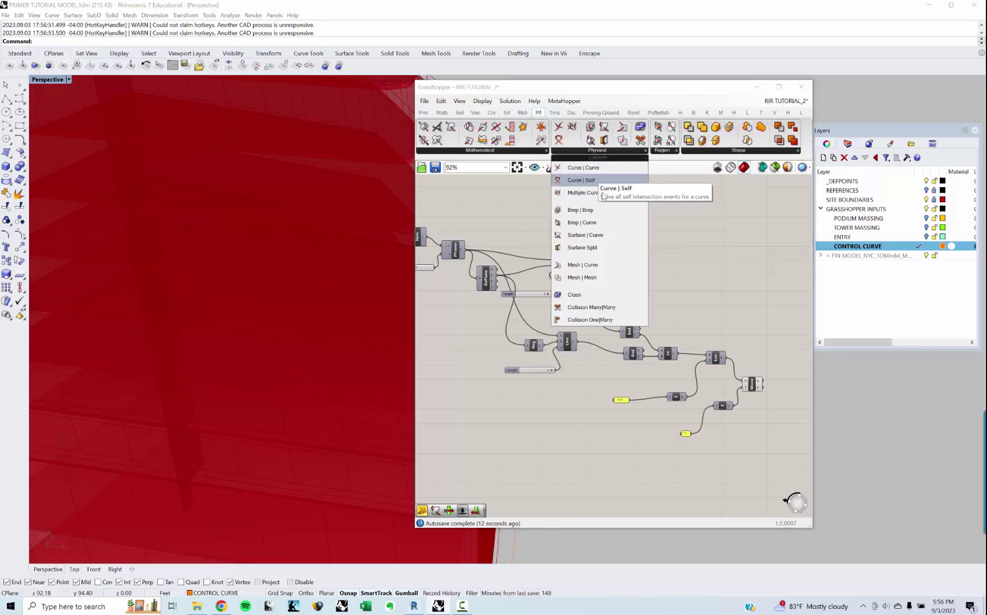
drag(603, 239, 750, 295)
Step: Connect Move's geometry output to the surface input of the Surface | Curve component
right_drag(763, 364, 709, 352)
click(709, 353)
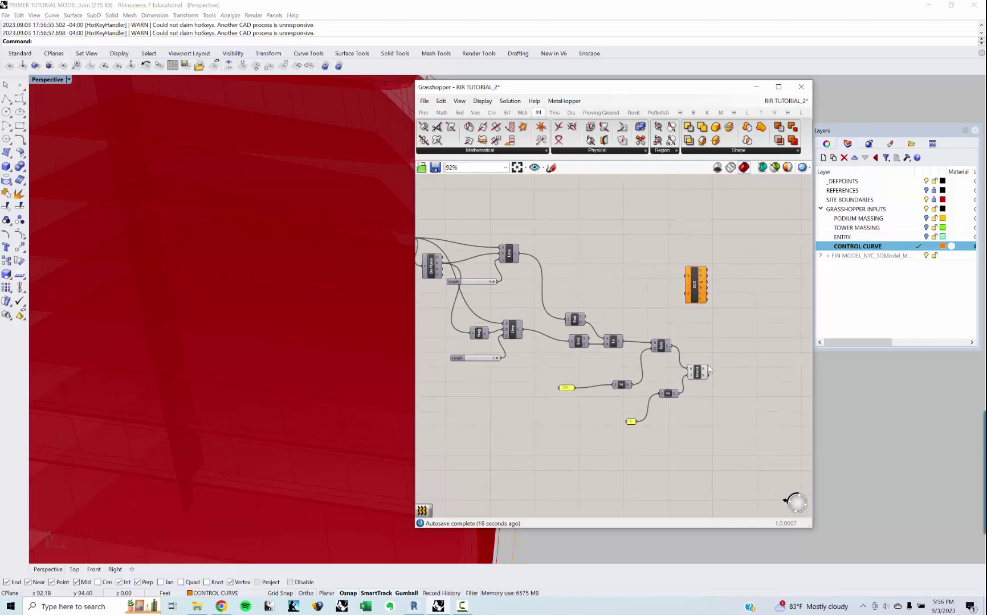
drag(709, 366, 685, 276)
Step: Connect the Offset component's curve output to the curve input of the Surface | Curve component
right_drag(500, 244, 685, 277)
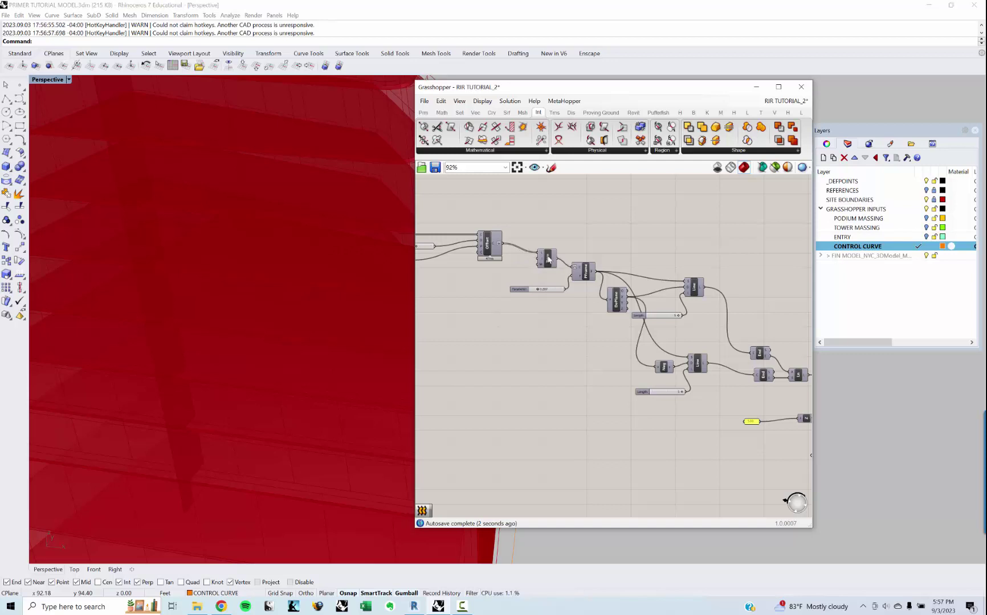
drag(502, 243, 664, 291)
scroll(545, 265, down, 5)
scroll(695, 291, up, 7)
right_drag(684, 280, 628, 288)
click(627, 287)
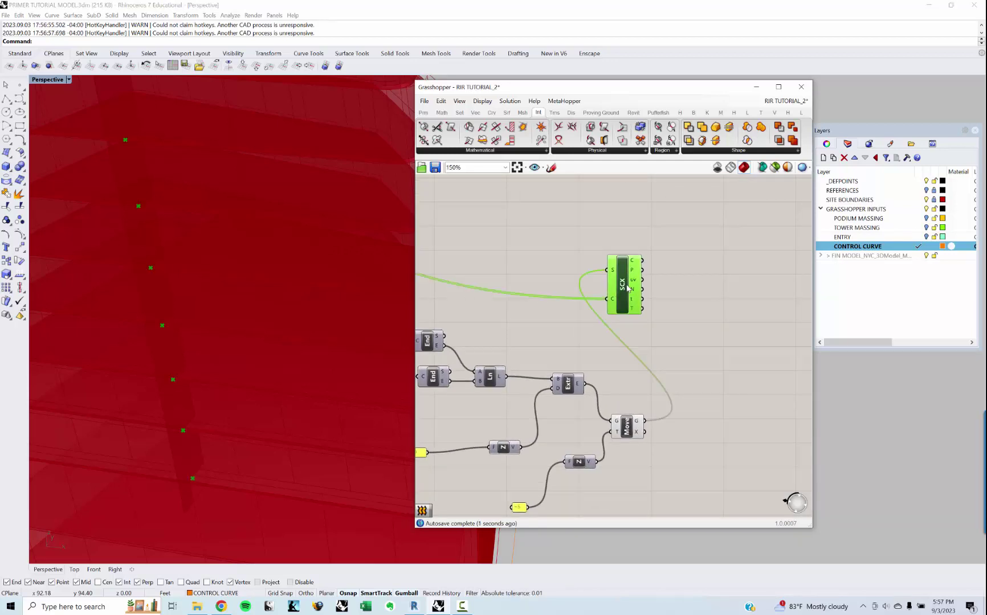
Step: Add a Seam component beyond the outputs of the Surface | Curve component
right_drag(734, 289, 656, 343)
double_click(656, 343)
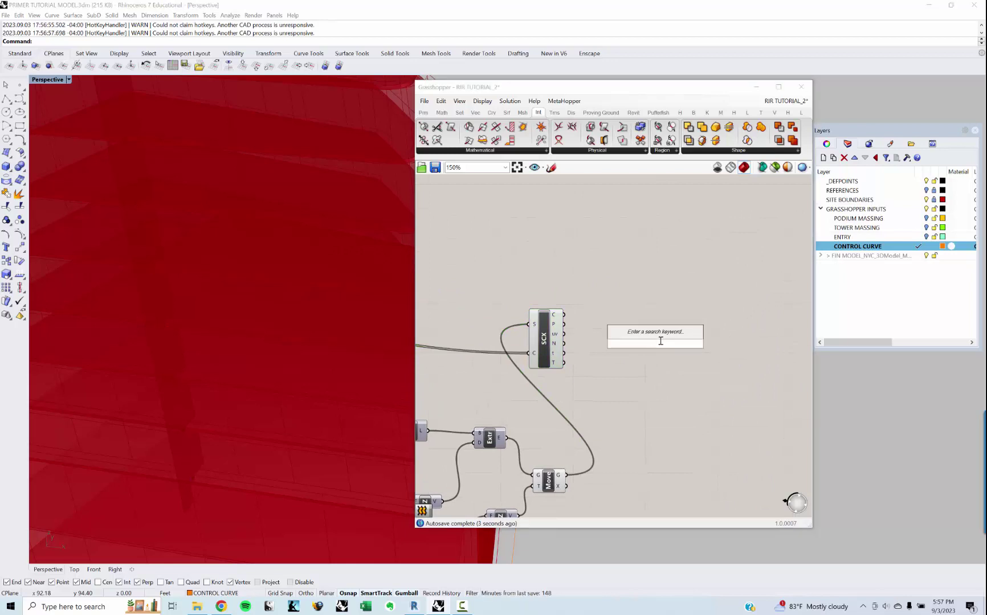
text(ADJUST SE)
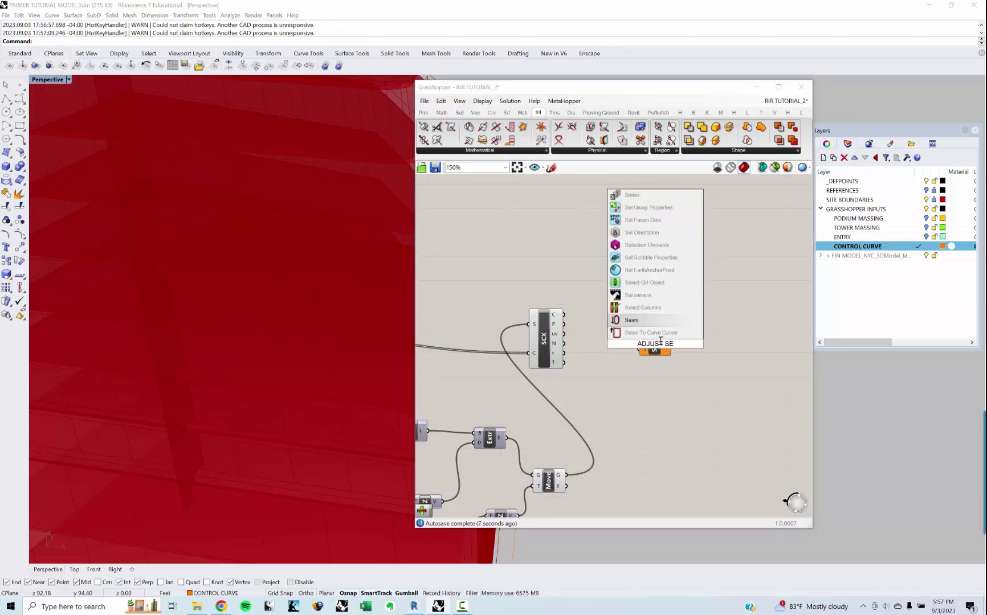
click(632, 320)
drag(654, 348, 658, 319)
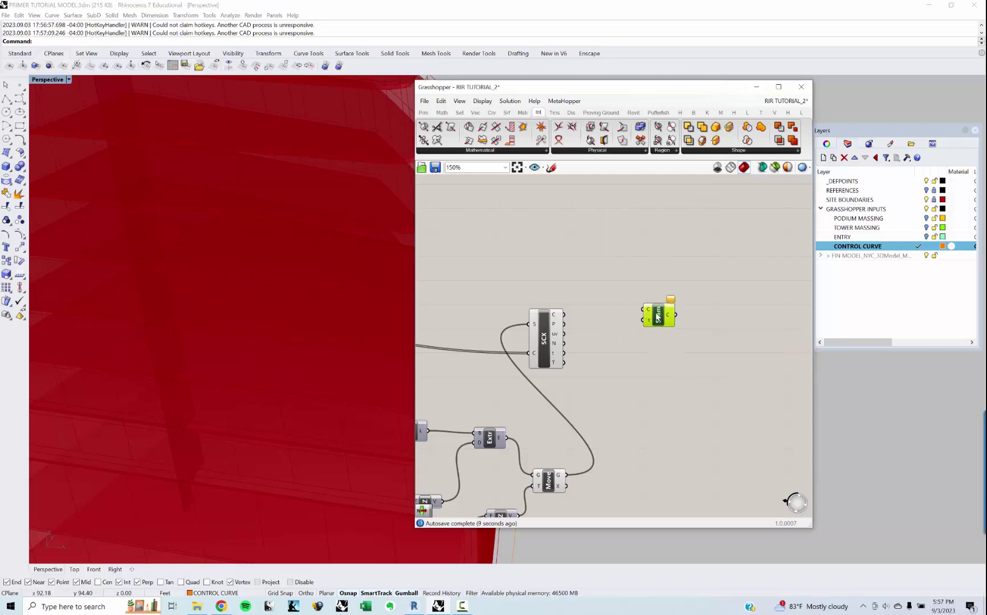
Step: Connect the Offset component's curve output to the Seam component's curve input
scroll(647, 307, down, 3)
right_drag(565, 302, 606, 313)
click(607, 313)
right_drag(508, 300, 551, 306)
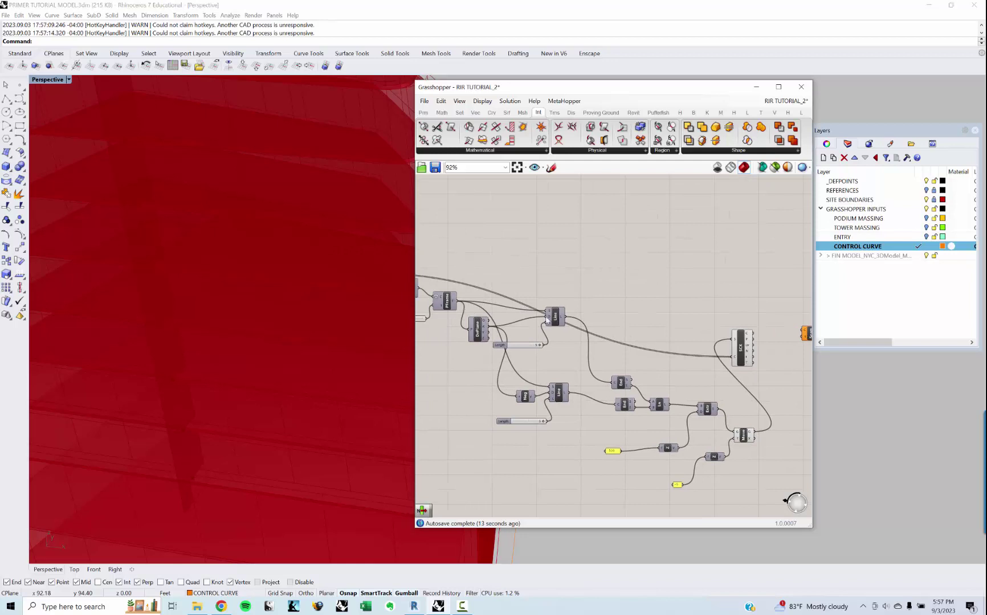
right_drag(465, 307, 541, 316)
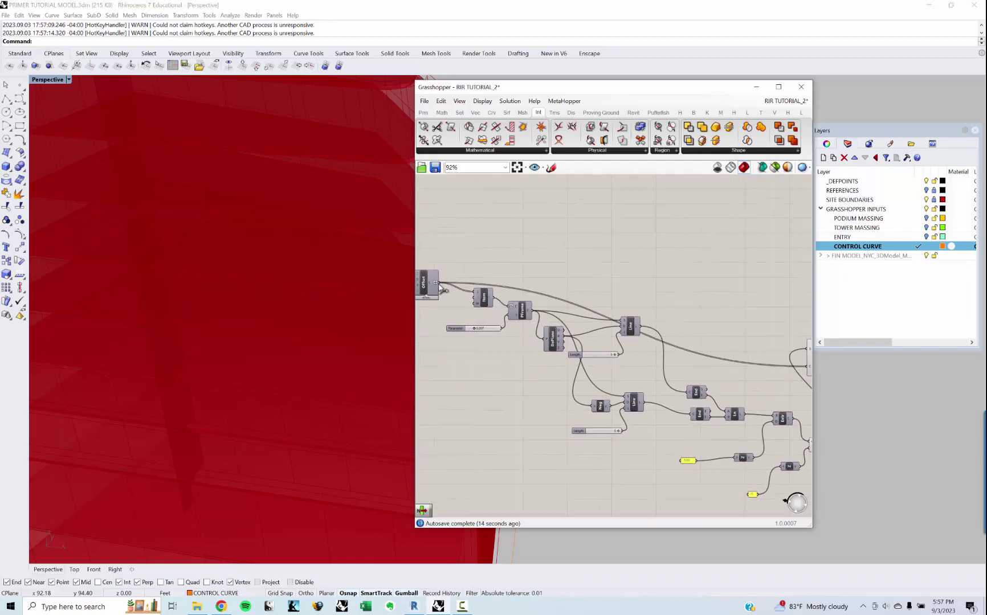
drag(440, 284, 758, 334)
scroll(495, 298, down, 3)
scroll(707, 316, up, 4)
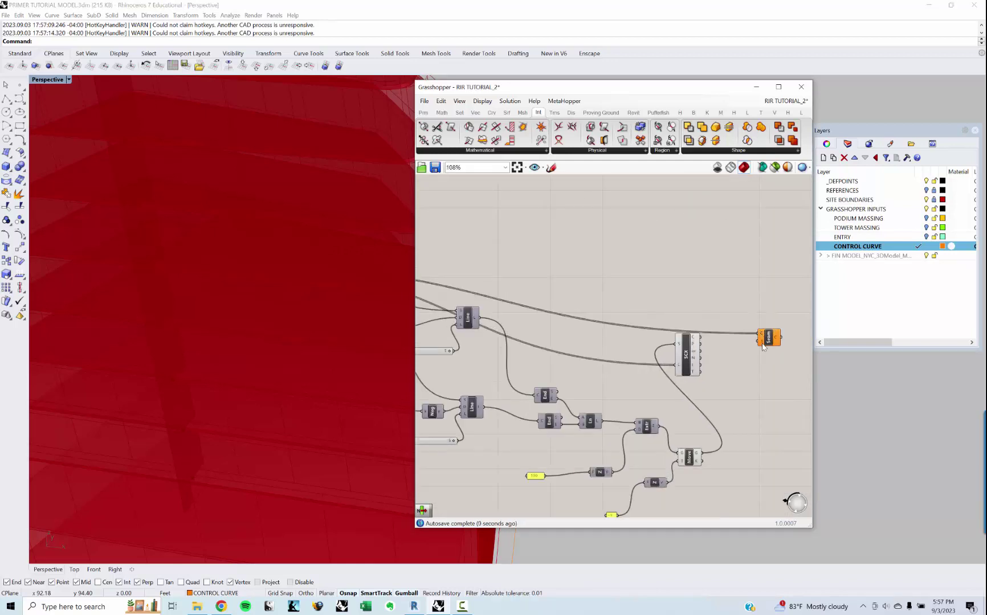
Step: Connect the curve parameter output (t) of the Surface | Curve component to Seam's t input
scroll(764, 346, up, 3)
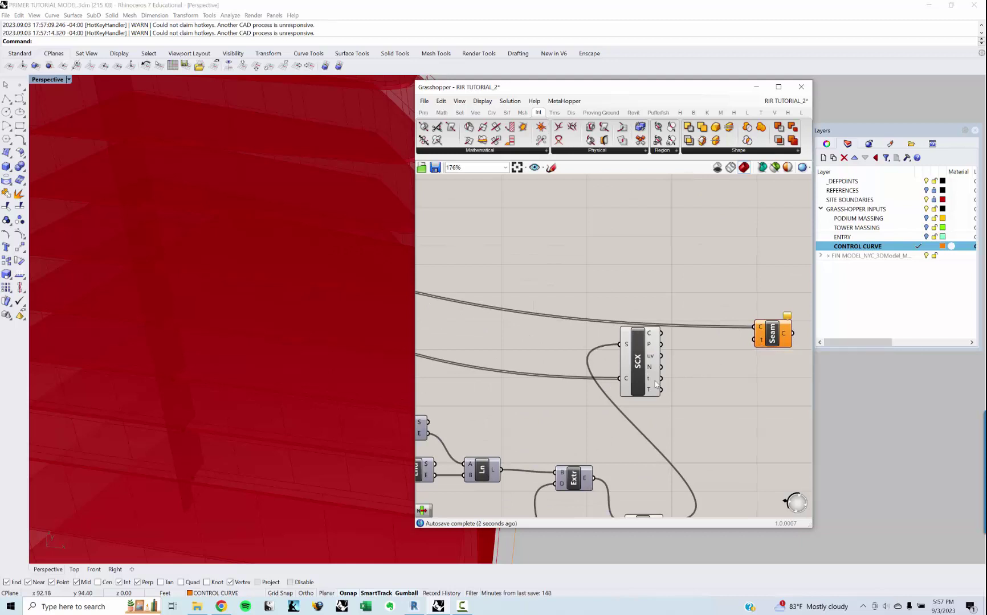
mouse_move(653, 384)
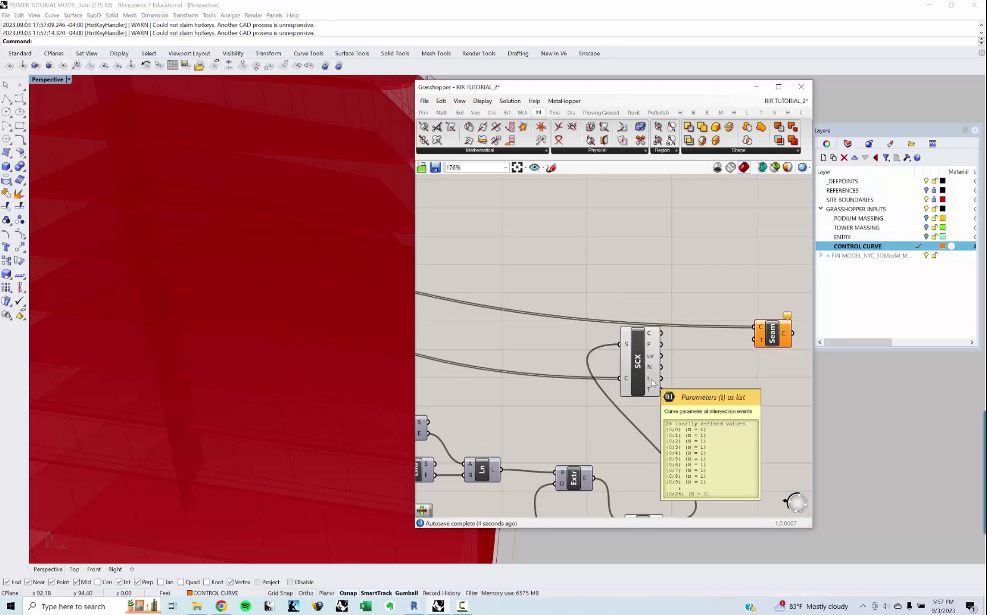
drag(653, 384, 760, 344)
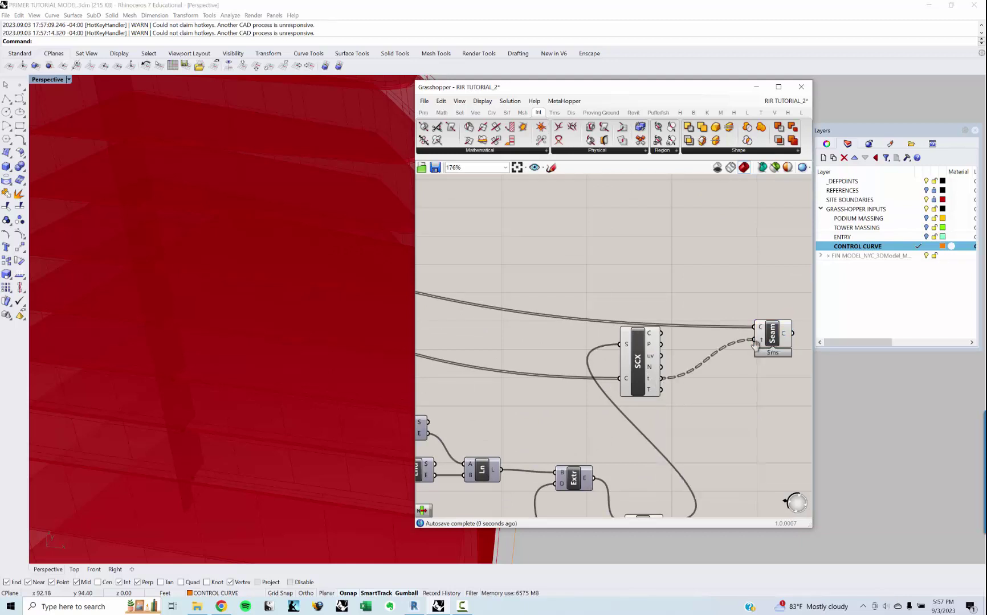
Step: Graft the curve input of the Seam component and preview its adjusted curves on the tower
scroll(758, 342, up, 2)
mouse_move(745, 335)
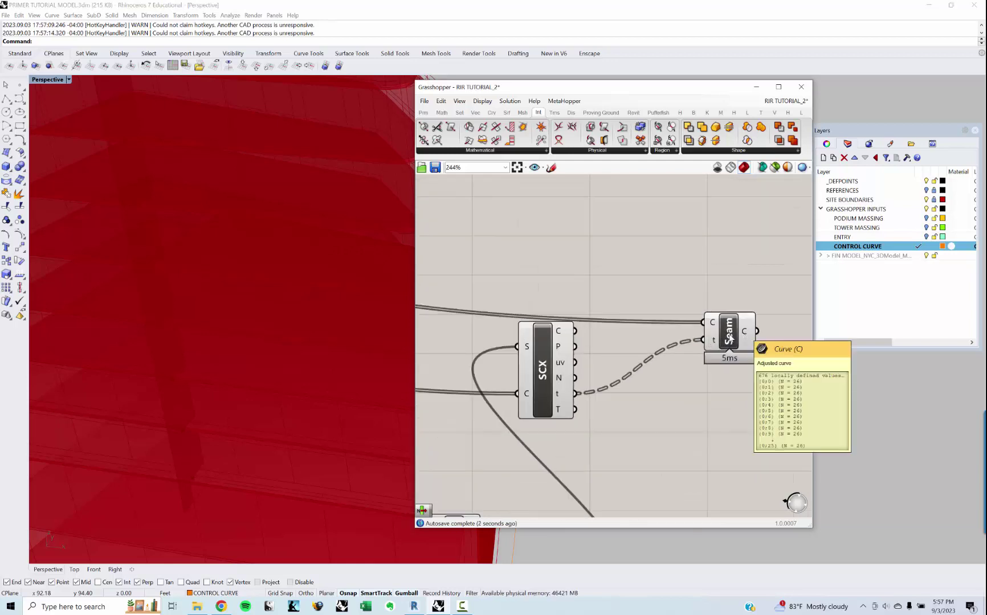
right_click(712, 322)
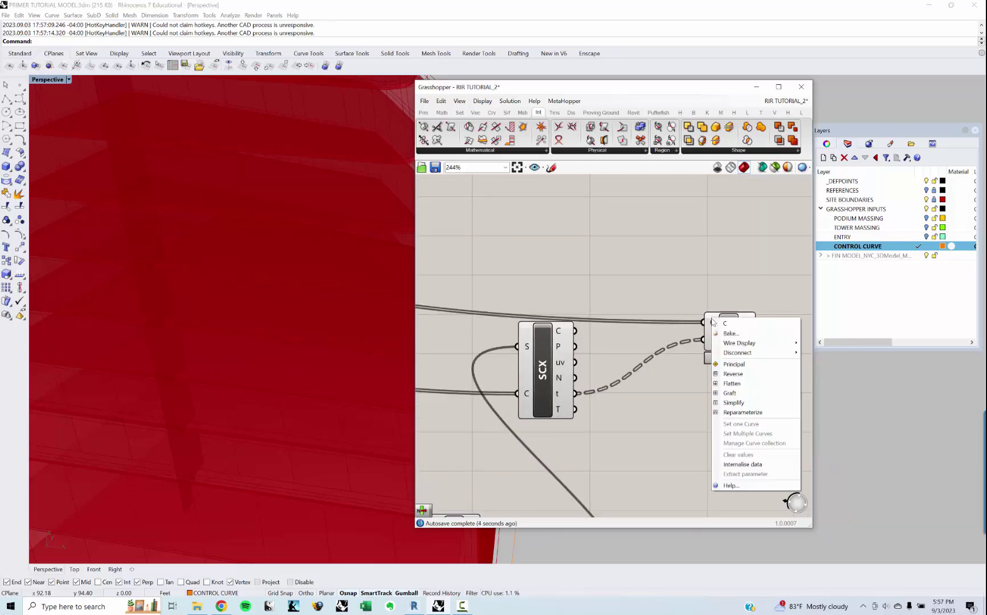
click(731, 393)
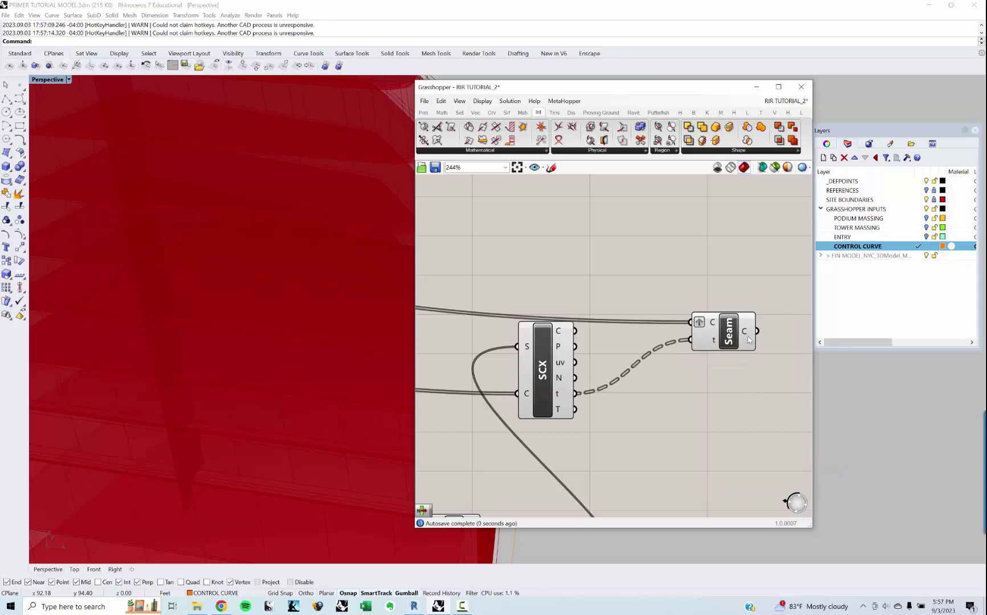
mouse_move(747, 334)
click(740, 336)
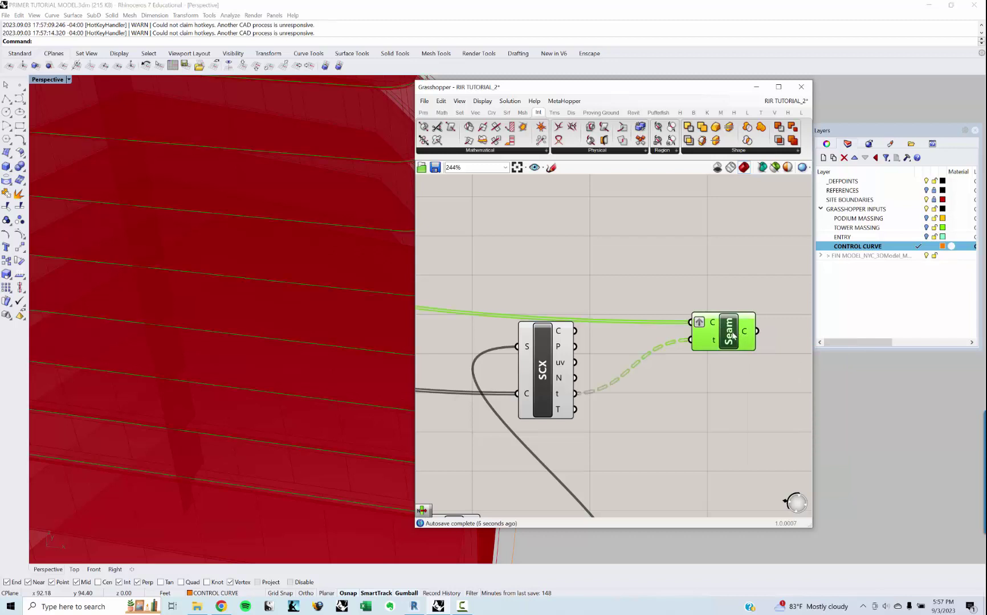
Step: Add a Divide Curve component beyond Seam and connect Seam's curve output to its curve input
scroll(647, 368, down, 5)
scroll(622, 336, up, 2)
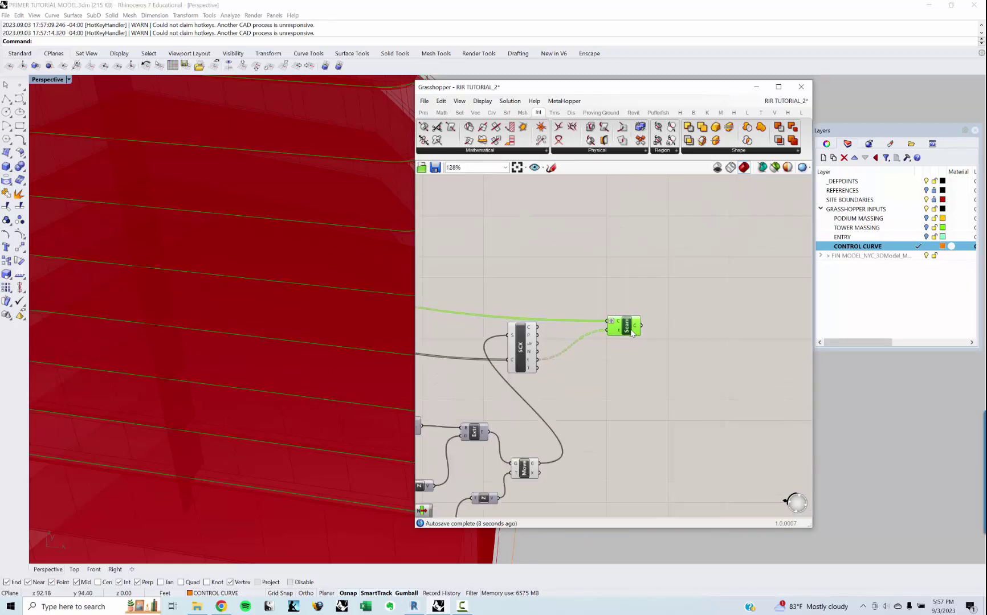
double_click(706, 367)
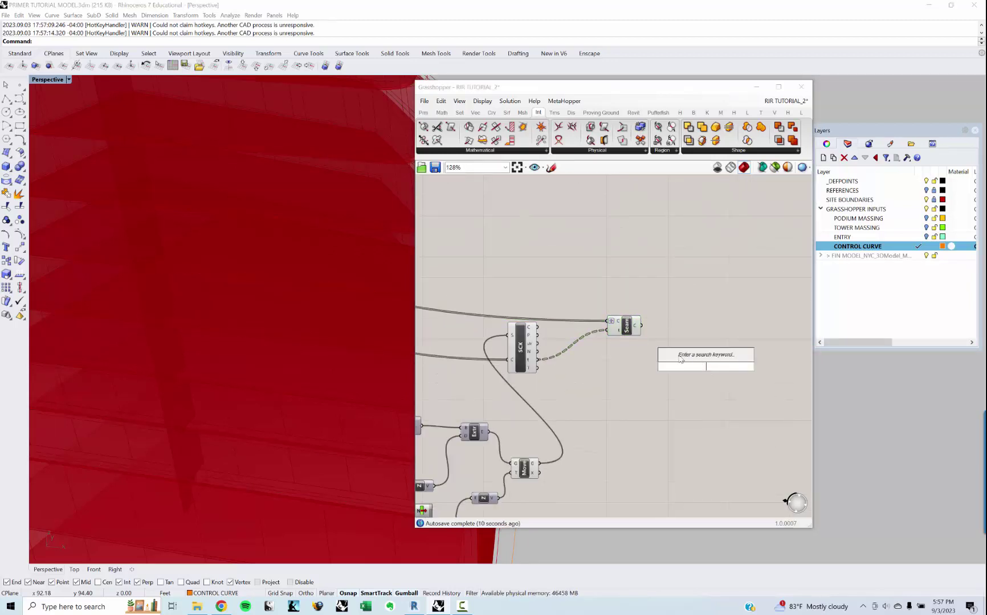
text(div)
click(679, 356)
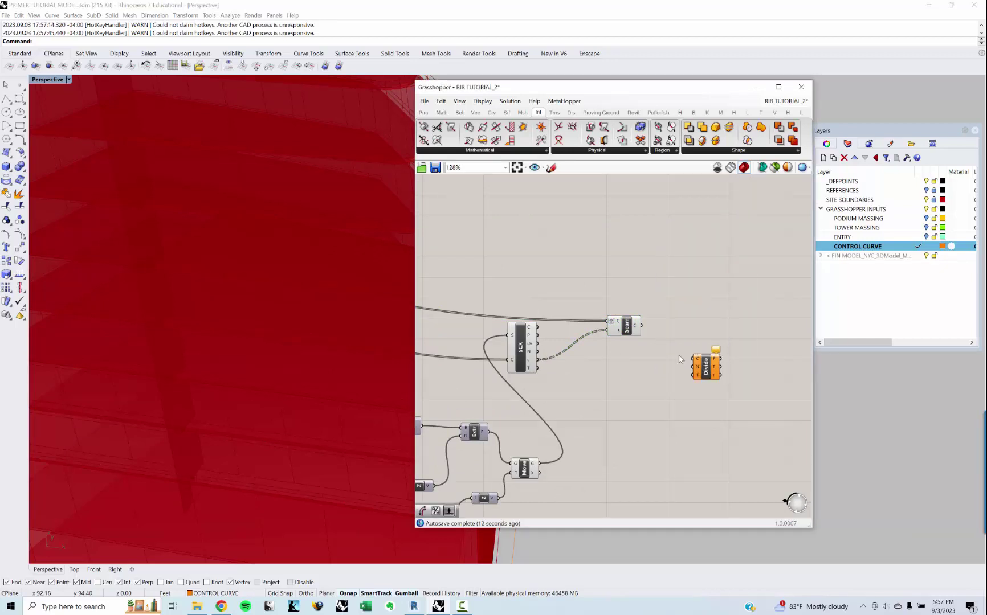
drag(641, 326, 696, 359)
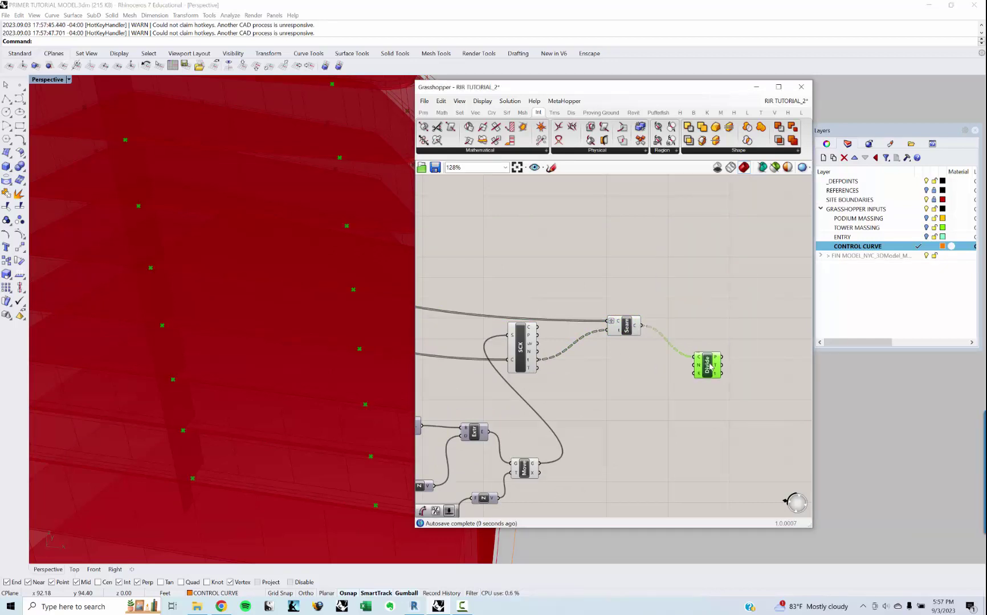
scroll(696, 360, up, 1)
double_click(646, 396)
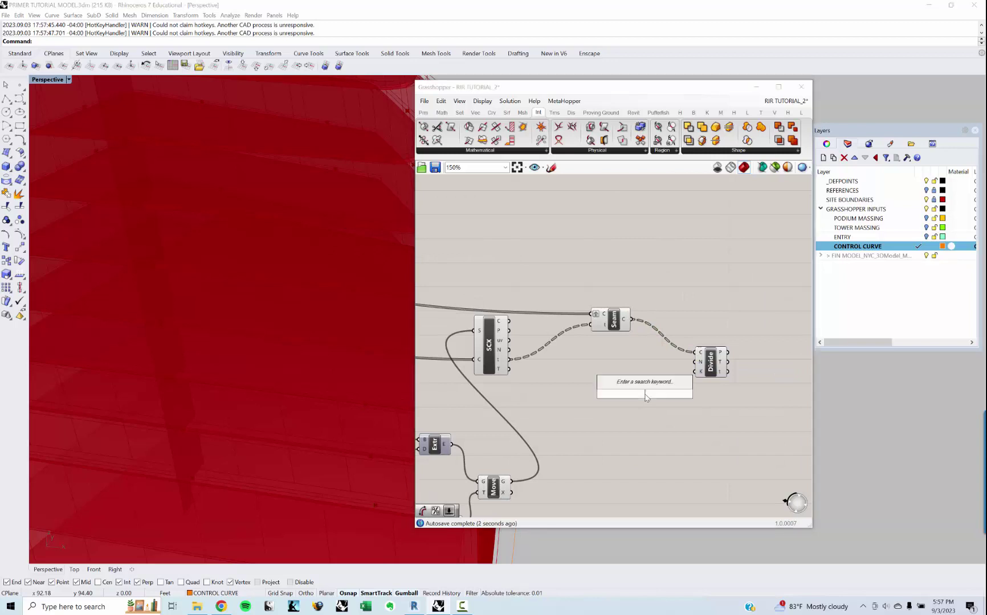
text(SLIDER)
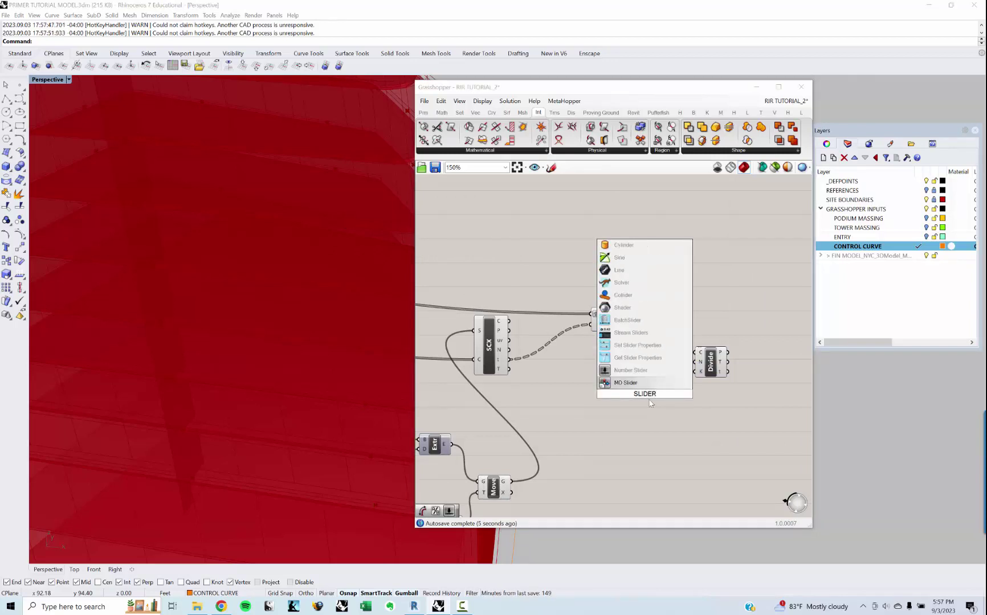
key(Up)
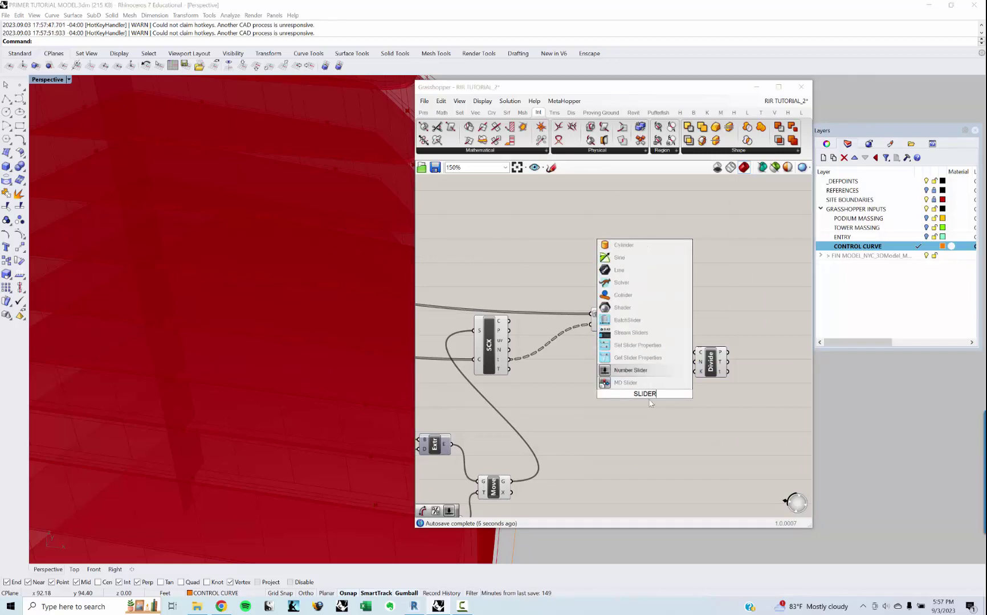
key(Return)
click(619, 397)
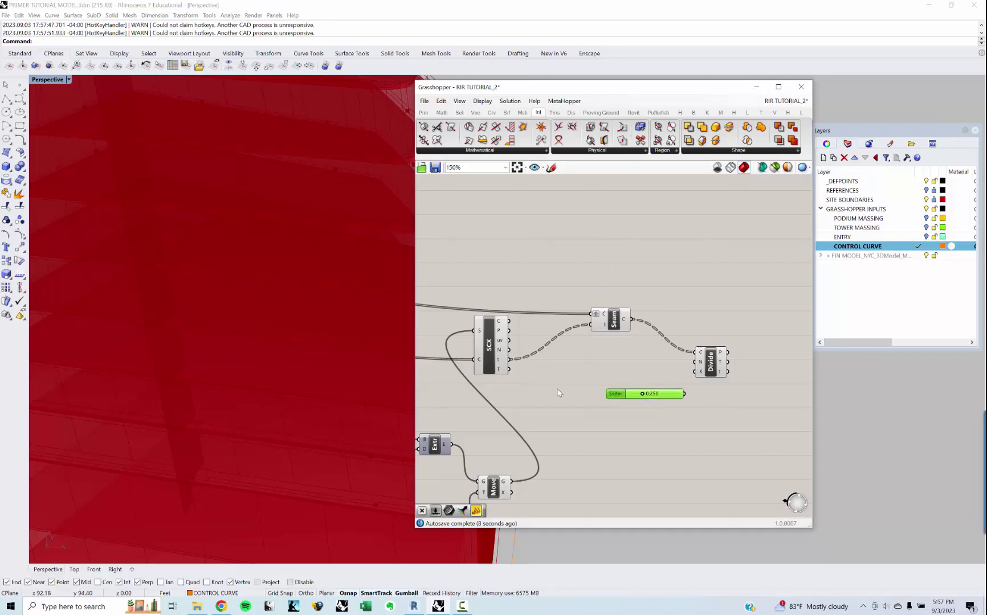
key(Delete)
Step: Add a number slider ranging from 150 to 250 with value 200 and connect it to Divide Curve's count input (N)
double_click(580, 397)
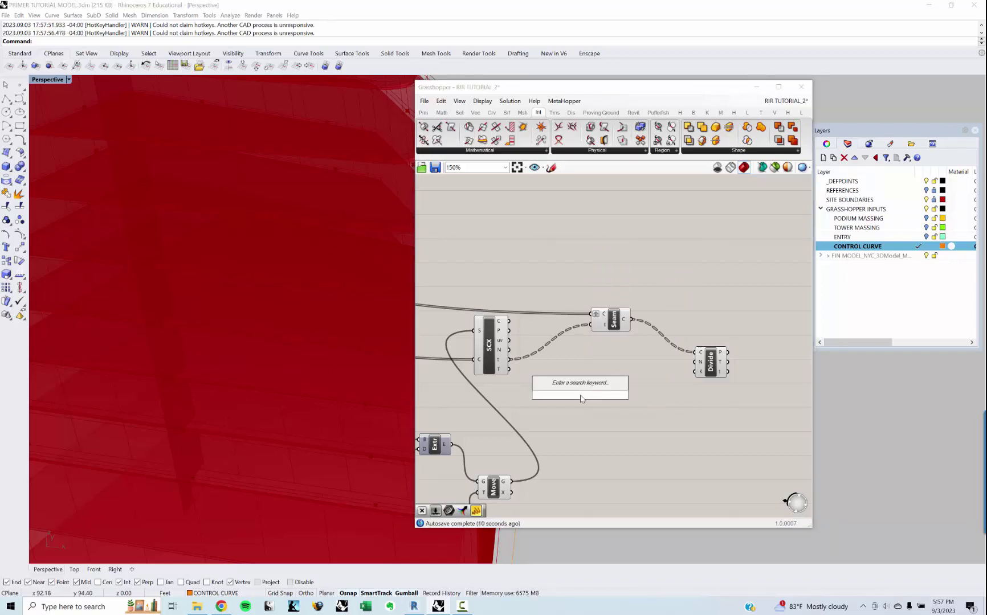
text(150<200<250)
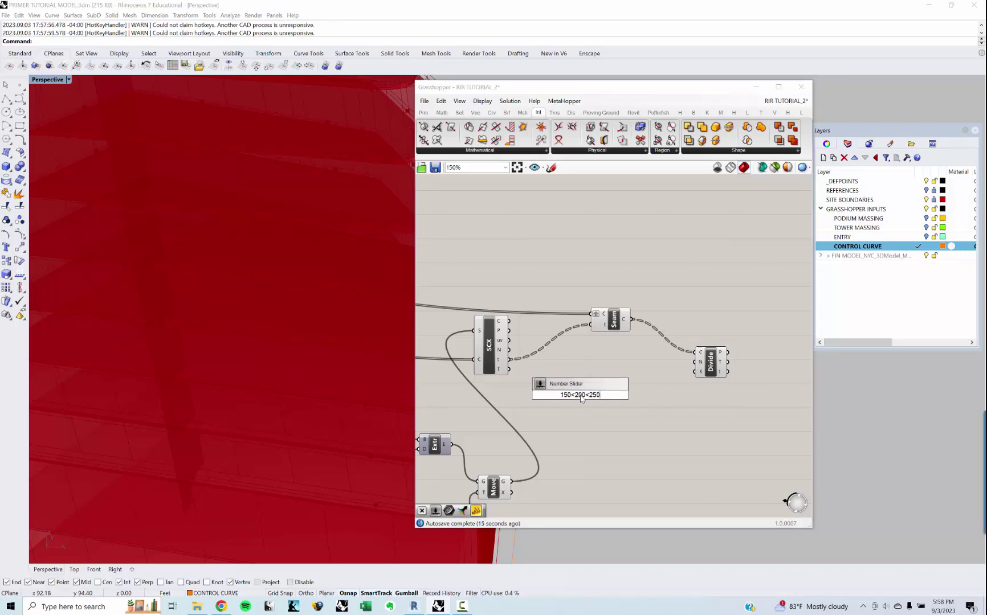
key(Return)
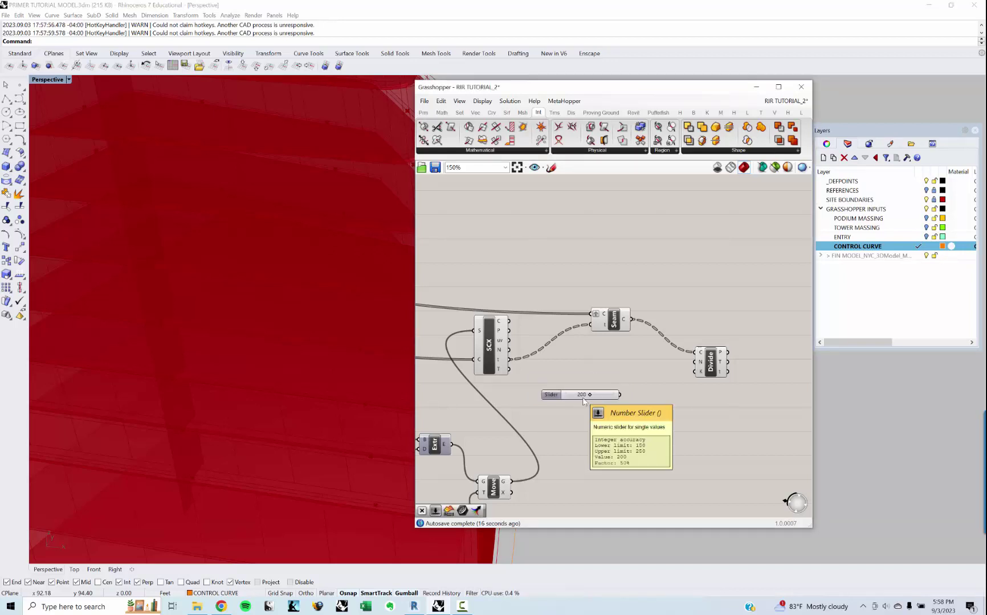
drag(620, 395, 697, 362)
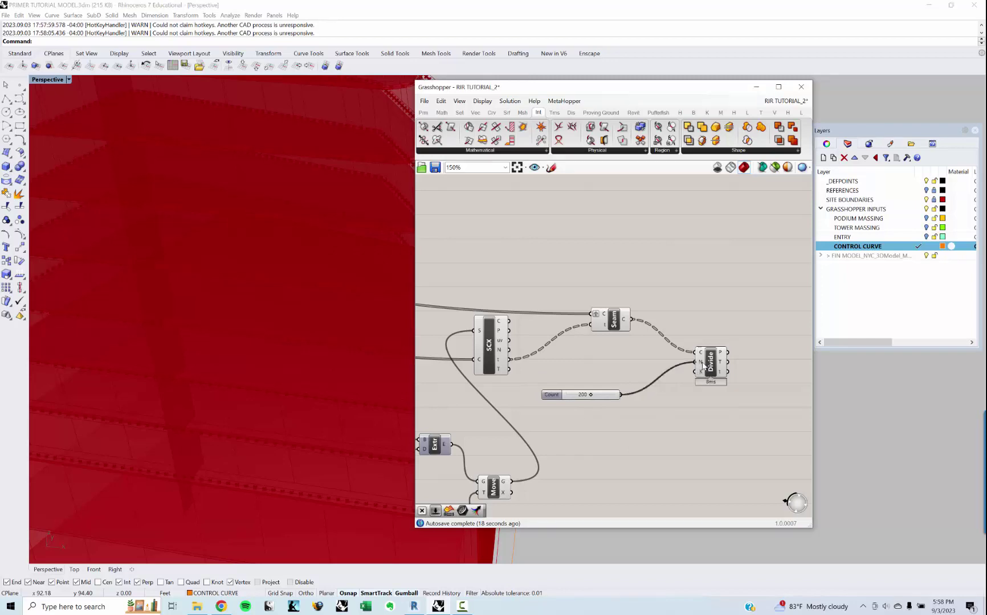
Step: Check the division points on the tower floors and move Divide Curve and its count slider farther from Seam
scroll(243, 303, down, 6)
shift+right_drag(253, 331, 318, 230)
scroll(280, 210, up, 5)
scroll(677, 360, up, 3)
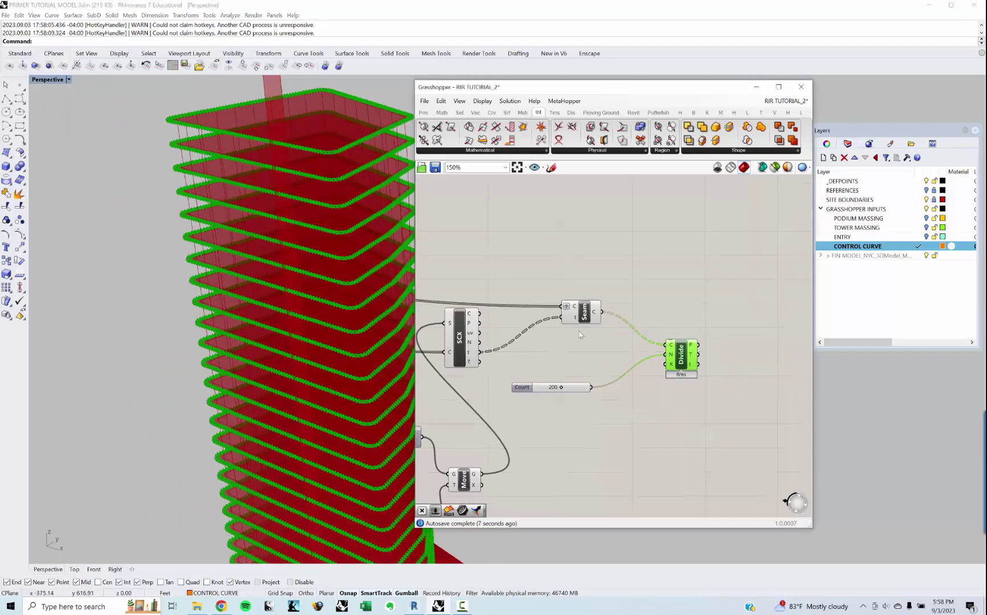
drag(670, 355, 694, 351)
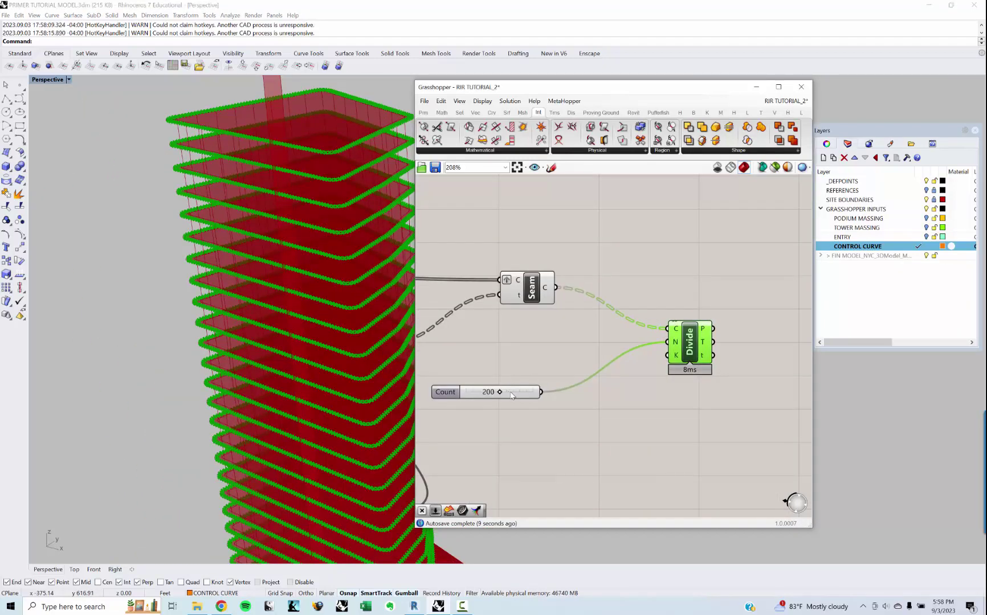
drag(511, 395, 537, 396)
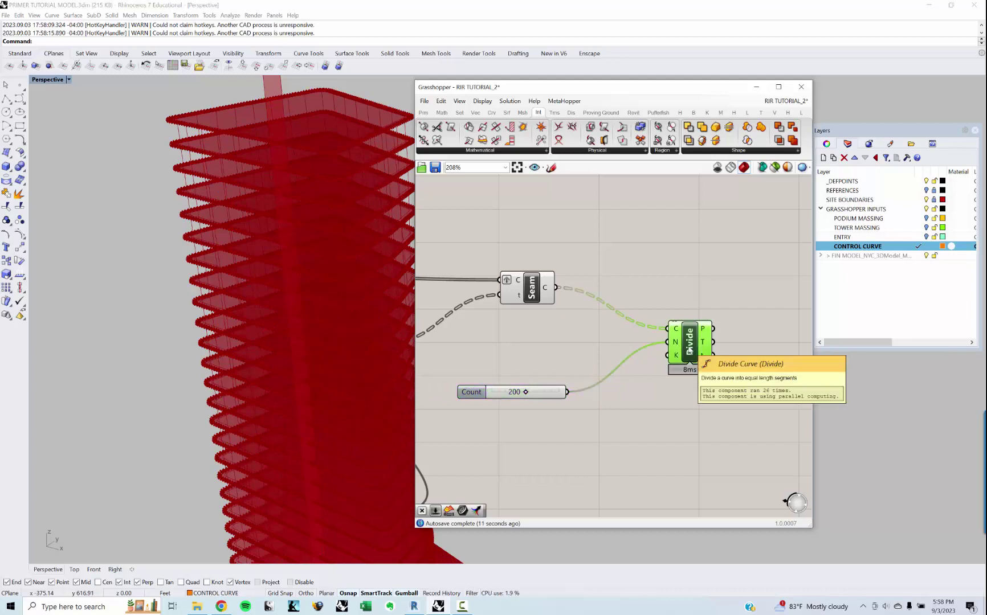
right_drag(557, 345, 563, 355)
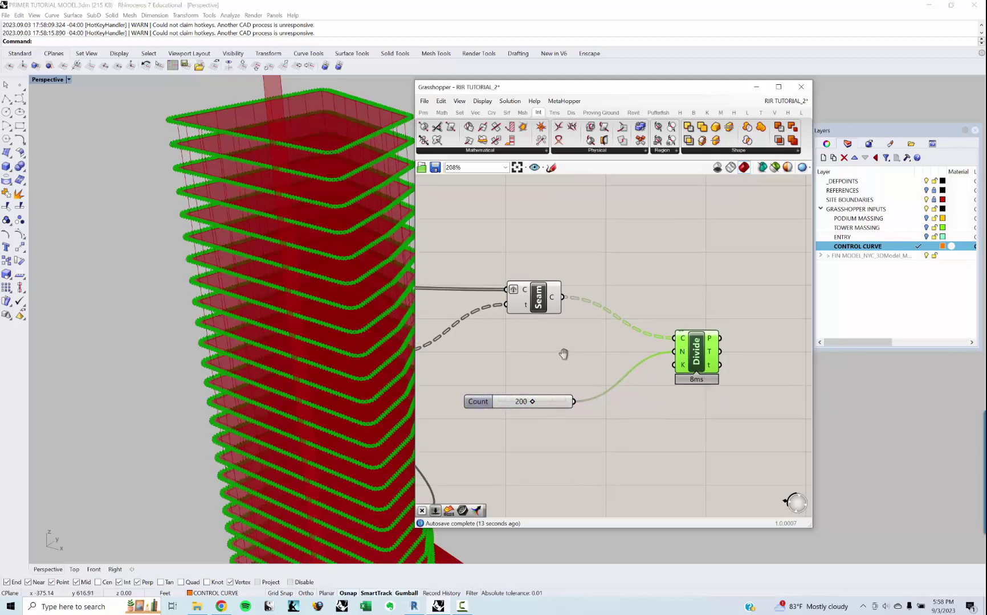
Step: Inspect the Seam component's adjusted curve output and nudge the Divide Curve component slightly farther from Seam
click(542, 303)
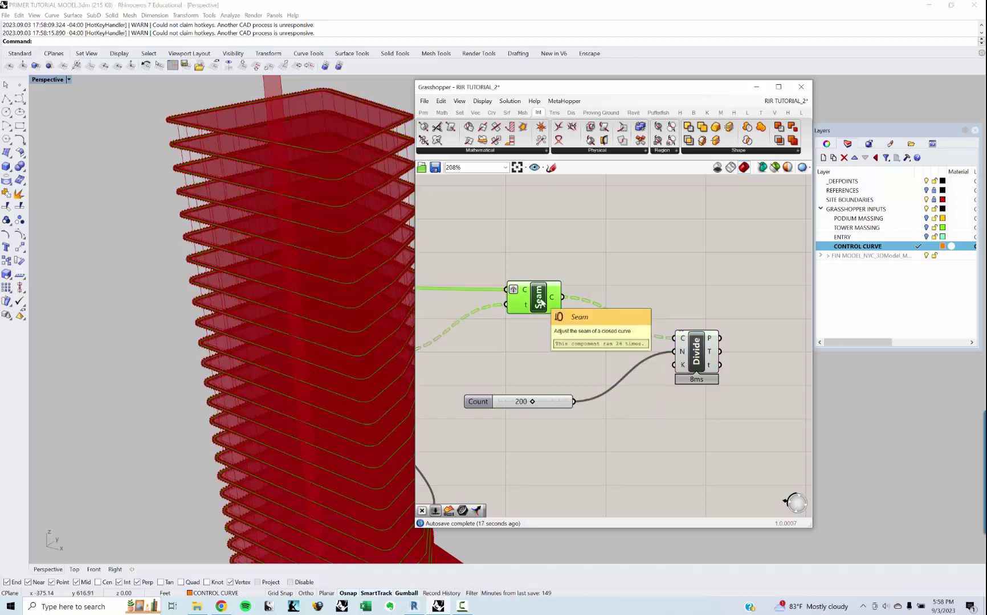
mouse_move(550, 302)
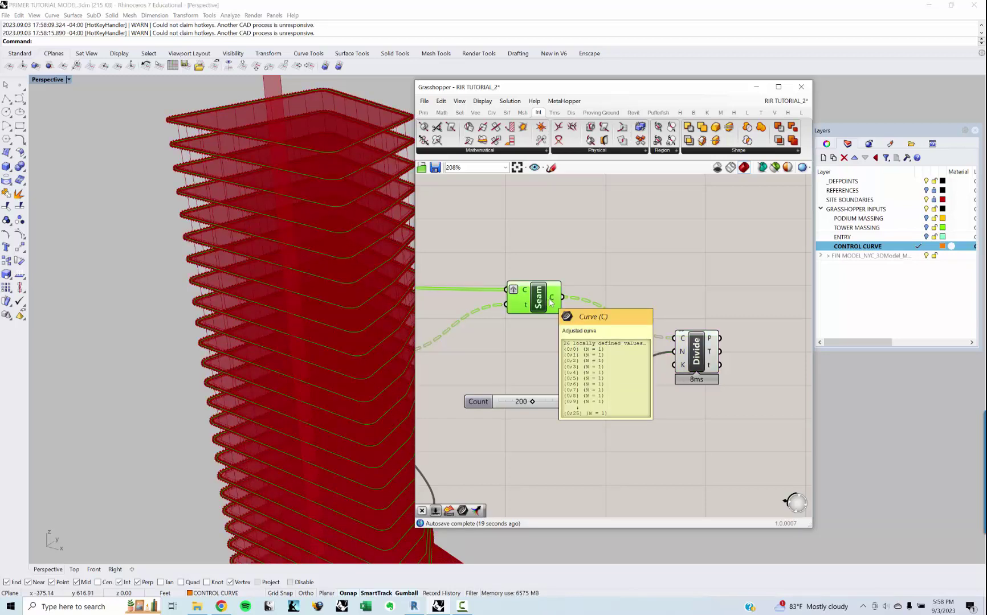
click(600, 339)
right_drag(600, 339, 571, 332)
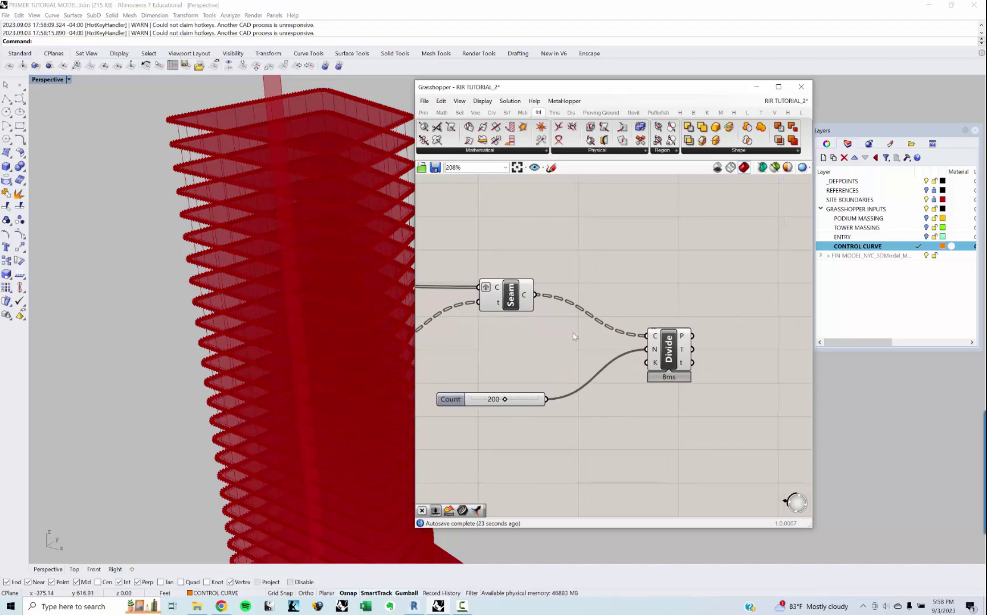
drag(666, 353, 672, 350)
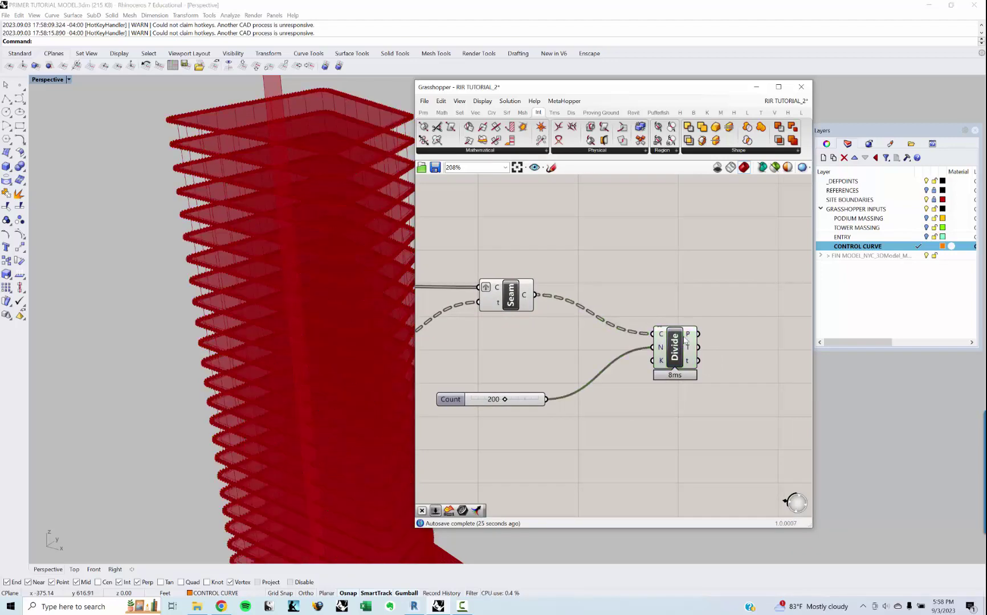
Step: Add an Interpolate curve component and place it beyond the outputs of Divide Curve
right_drag(689, 338, 641, 340)
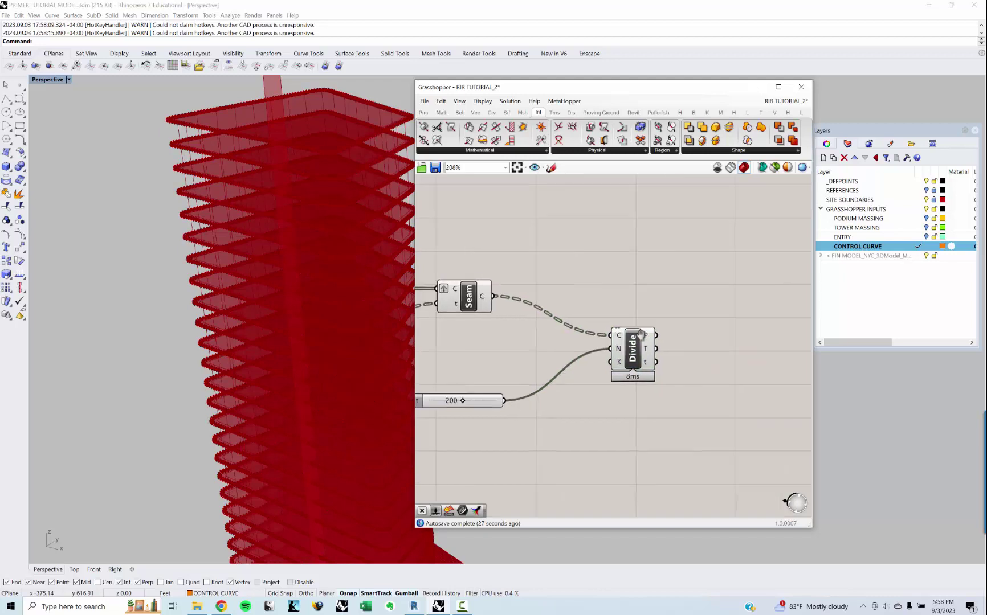
double_click(707, 358)
text(inter)
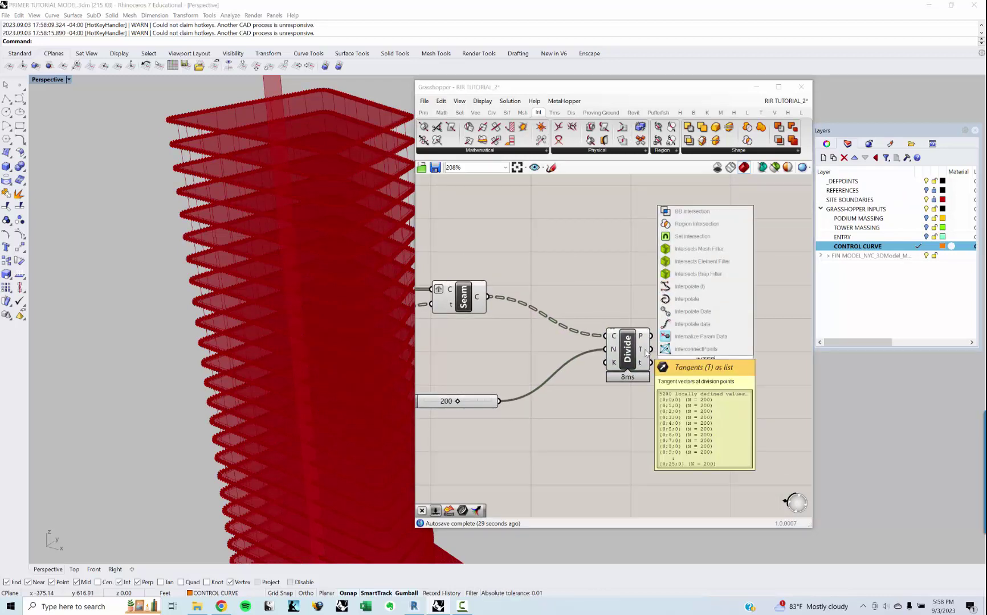
key(Up)
key(Up)
key(Up)
key(Up)
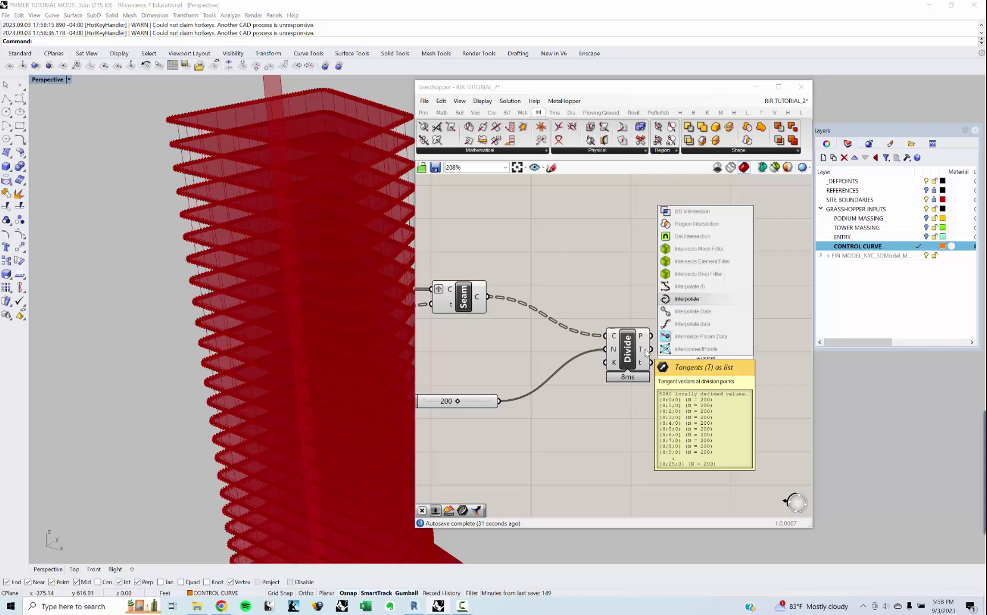
key(Return)
right_drag(655, 357, 584, 345)
drag(631, 345, 655, 337)
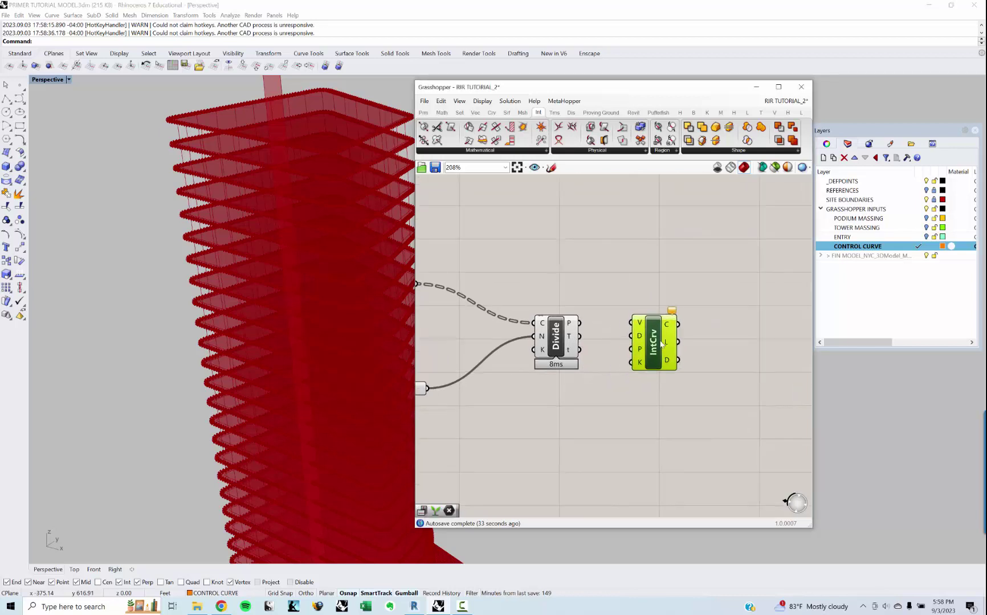
Step: Connect Divide Curve's points output to Interpolate's vertices input (V), check the curves on the tower, and space Interpolate farther from Divide Curve
click(593, 326)
drag(581, 323, 634, 321)
click(657, 338)
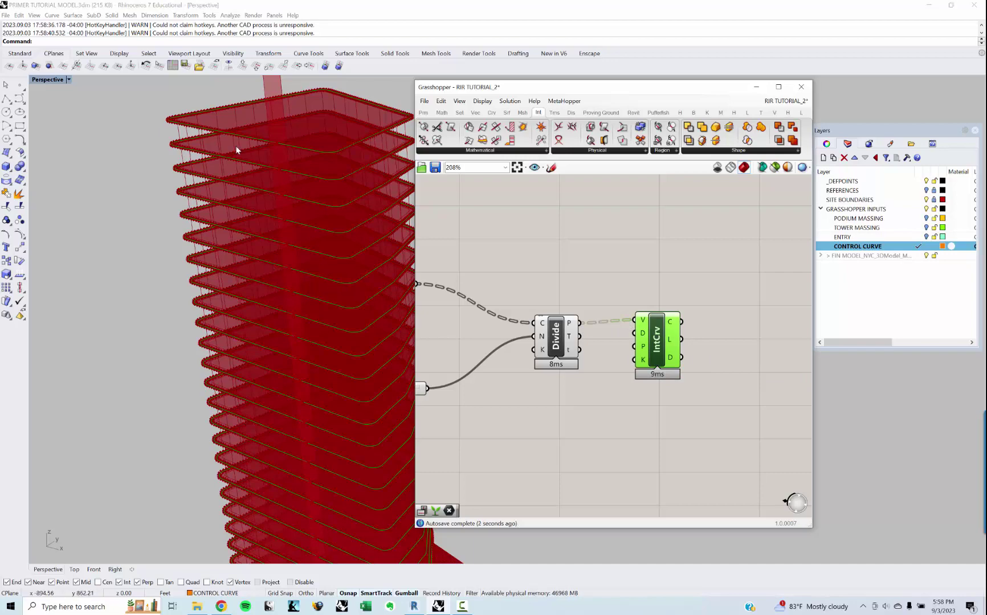
scroll(335, 165, up, 6)
scroll(256, 198, down, 4)
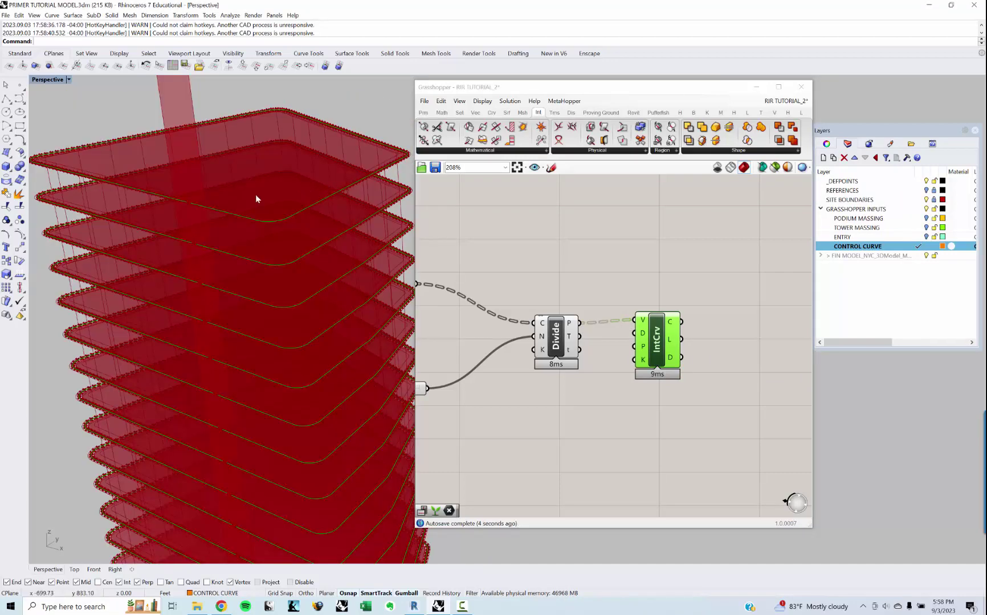
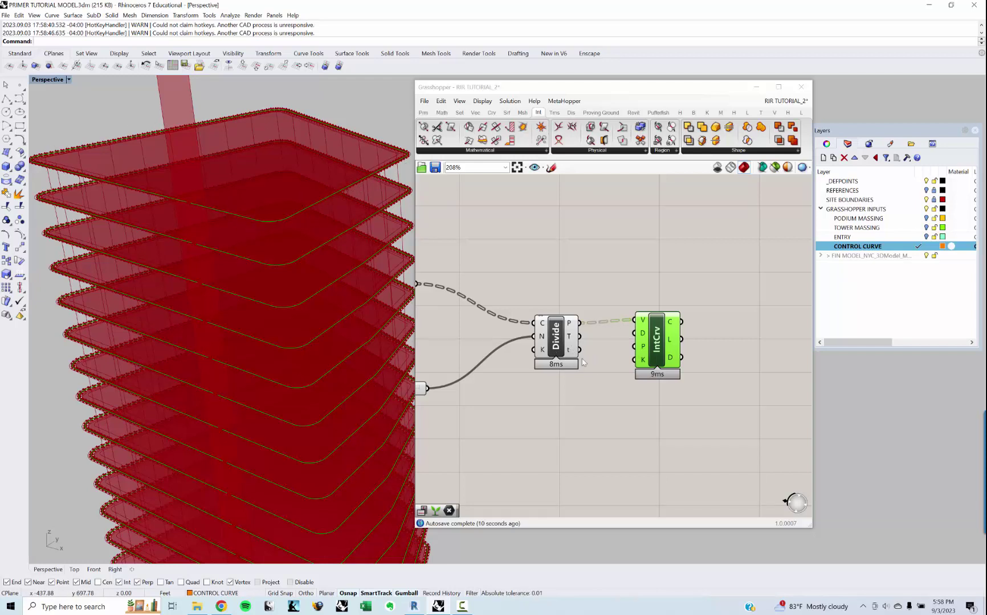
right_drag(582, 362, 540, 360)
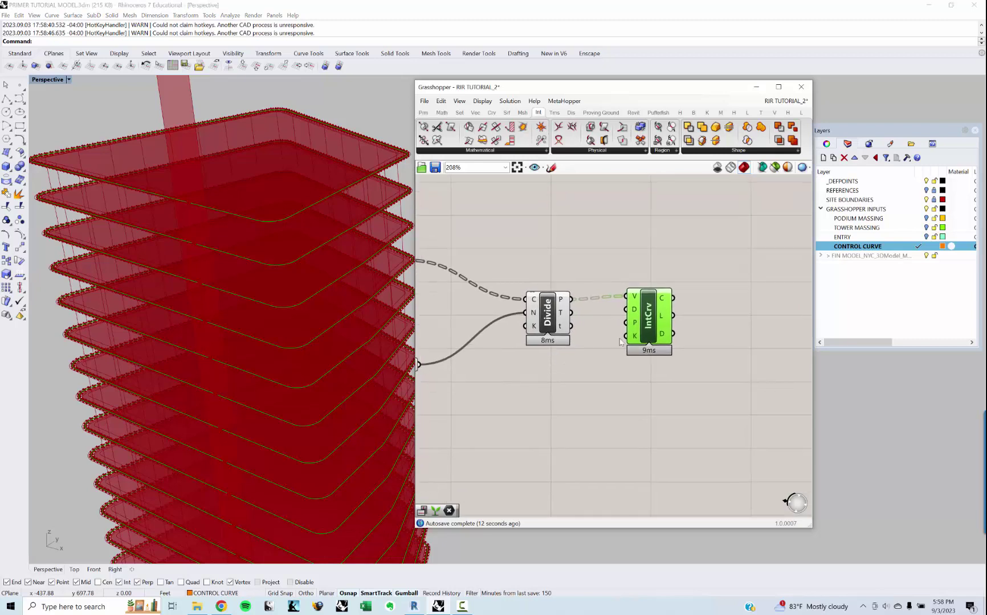
drag(644, 329, 665, 340)
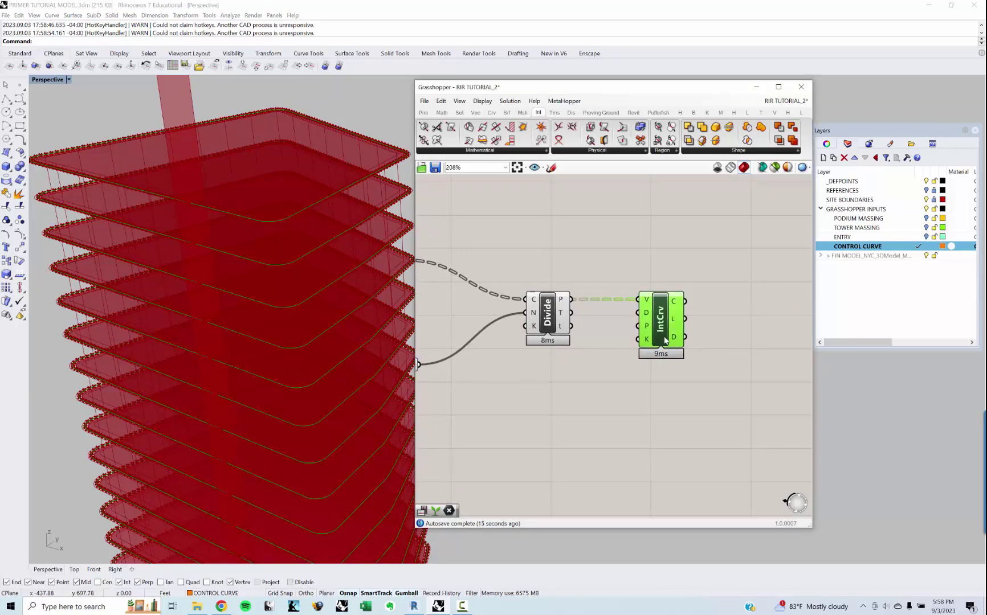
Step: Add a Close Curve component beyond the outputs of the Interpolate component
double_click(710, 345)
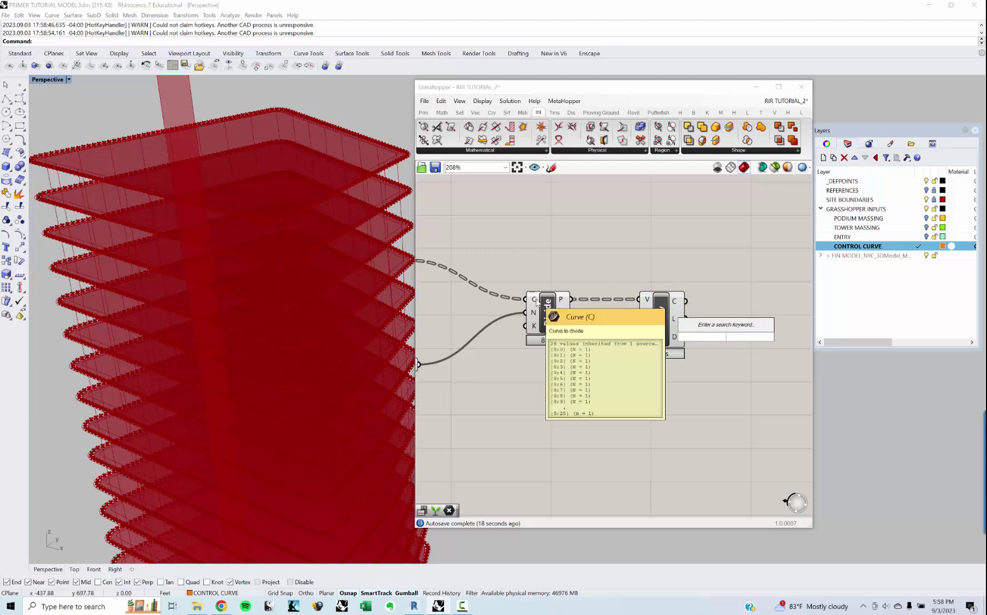
text(CLOSE)
key(Up)
key(Return)
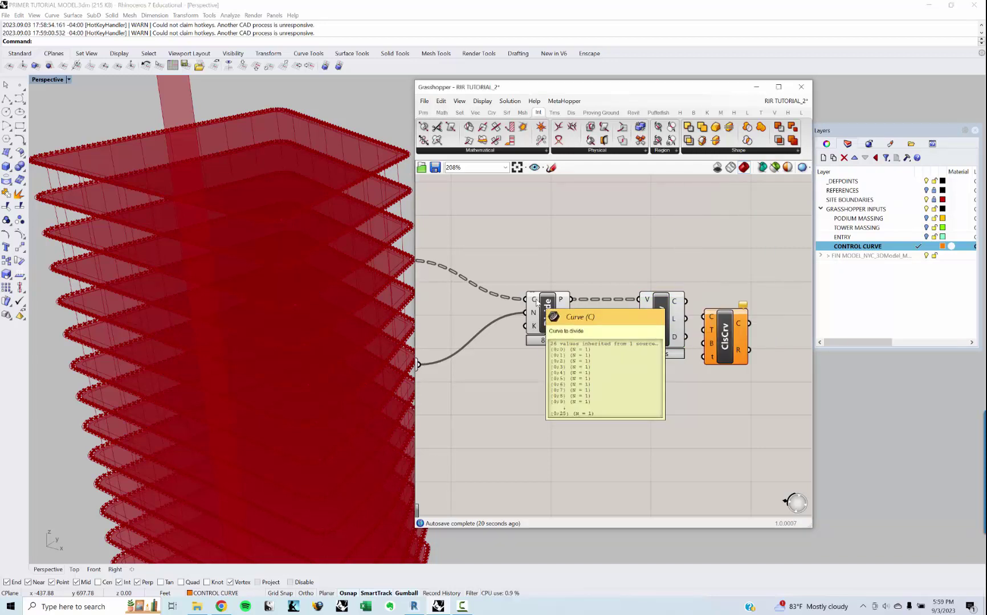
Step: Connect Interpolate's curve output to Close Curve's curve input (C) and space Close Curve farther from Interpolate
right_drag(708, 333, 575, 313)
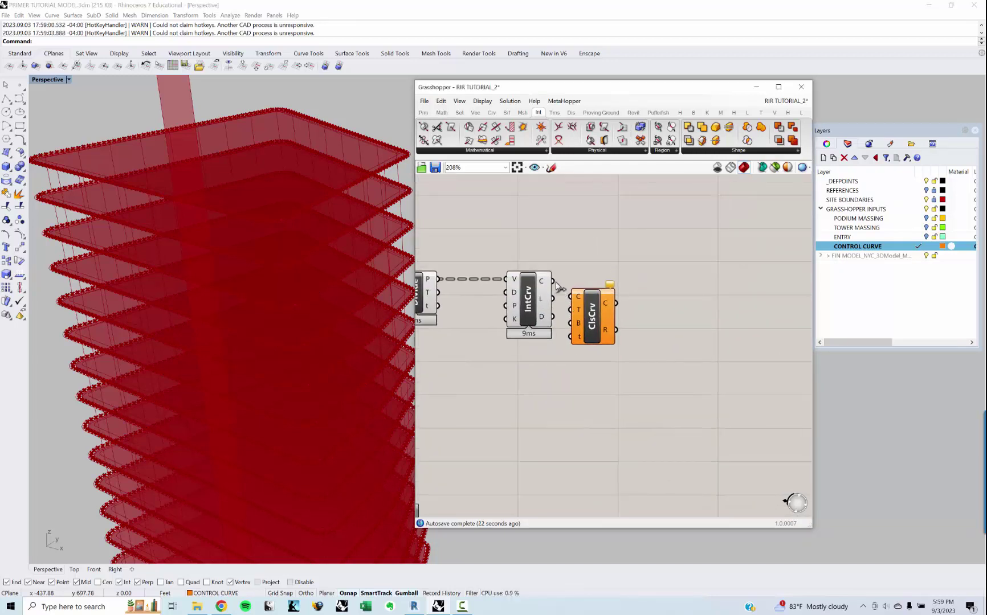
drag(556, 285, 642, 301)
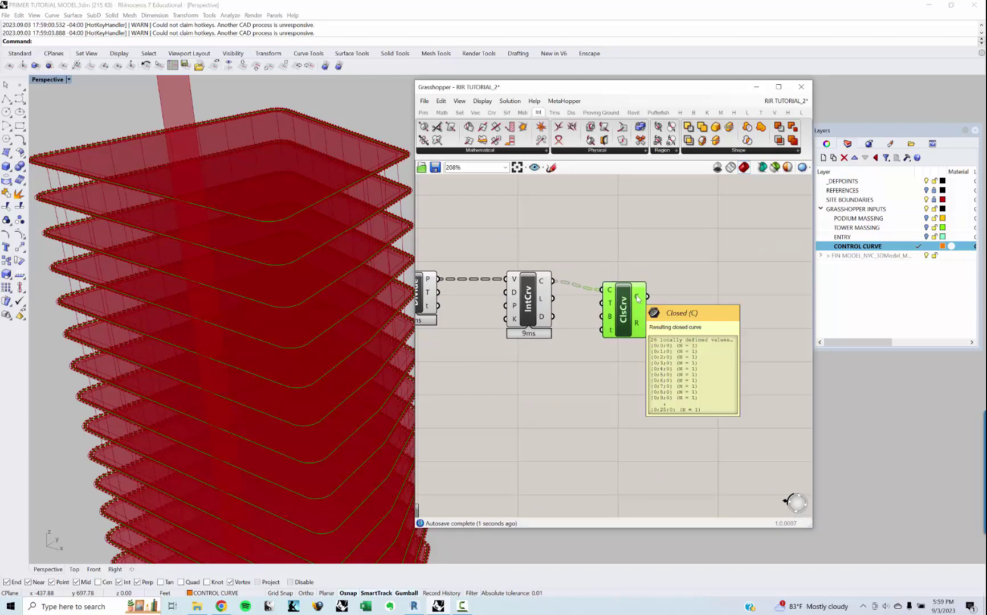
Step: Add a Loft component beyond Close Curve and connect the closed curve output to Loft's curves input (C)
right_drag(639, 302, 554, 315)
click(652, 333)
double_click(653, 333)
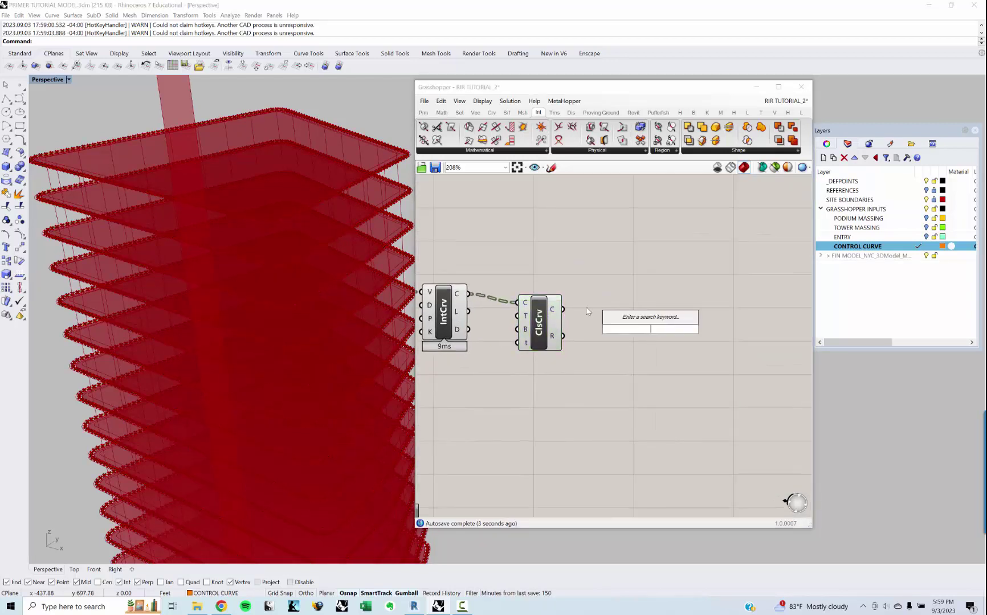
text(LOFT)
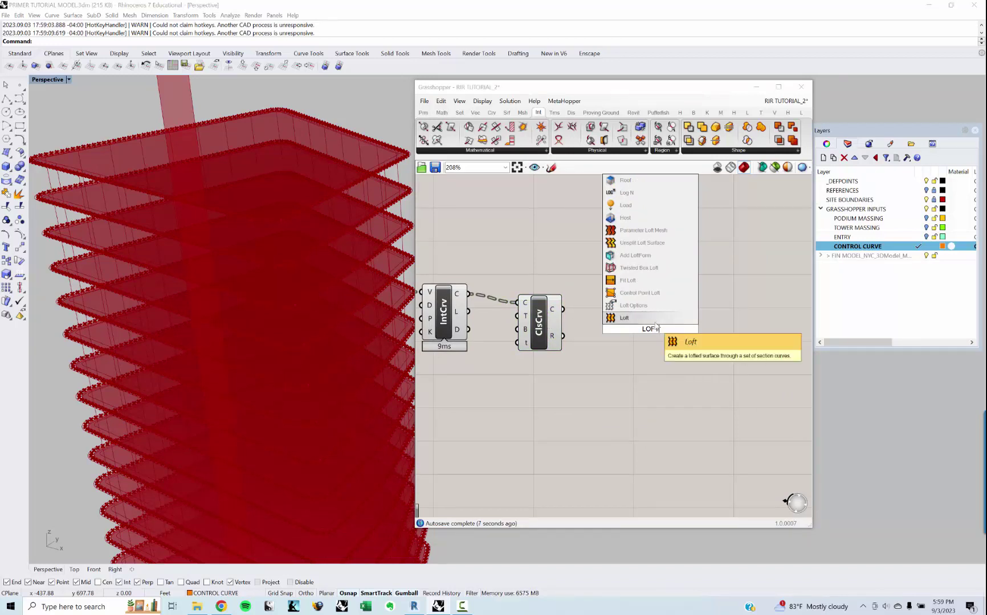
click(624, 318)
drag(565, 312, 628, 323)
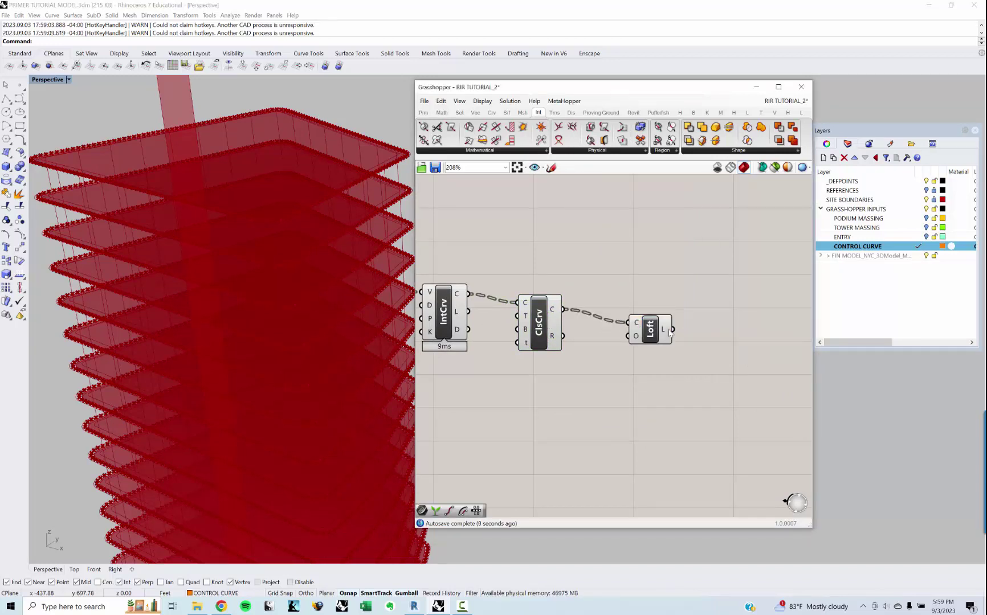
Step: Flatten Loft's curves input and select the Loft component to highlight its surface on the tower
right_click(638, 323)
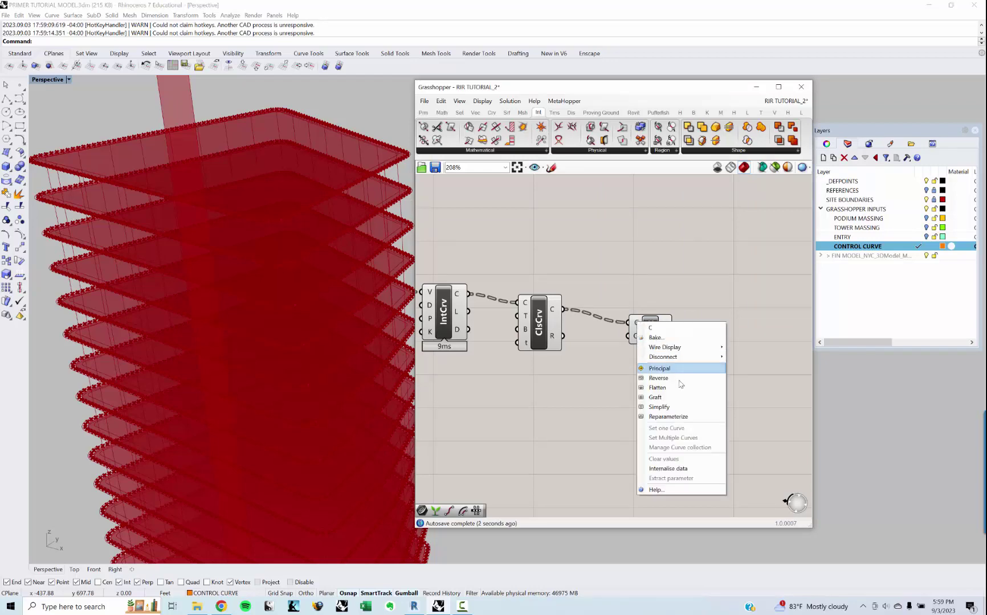
click(661, 387)
click(653, 330)
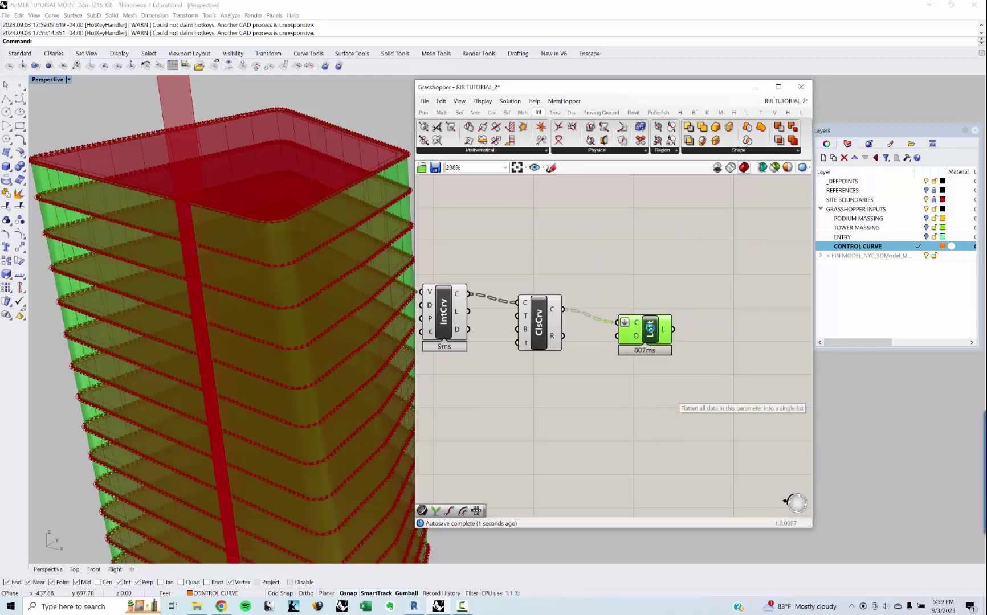
Step: Turn off the preview of Interpolate, Close Curve and the facade components feeding them, leaving Loft's preview on
drag(553, 341, 459, 255)
right_click(459, 255)
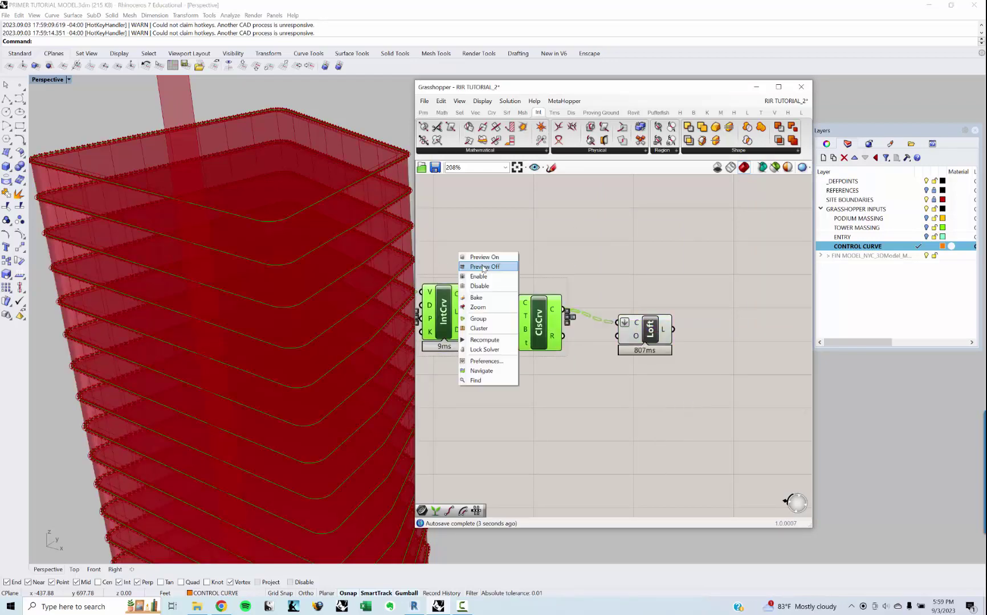
click(480, 266)
scroll(483, 266, down, 5)
right_drag(484, 265, 654, 295)
drag(656, 375, 452, 264)
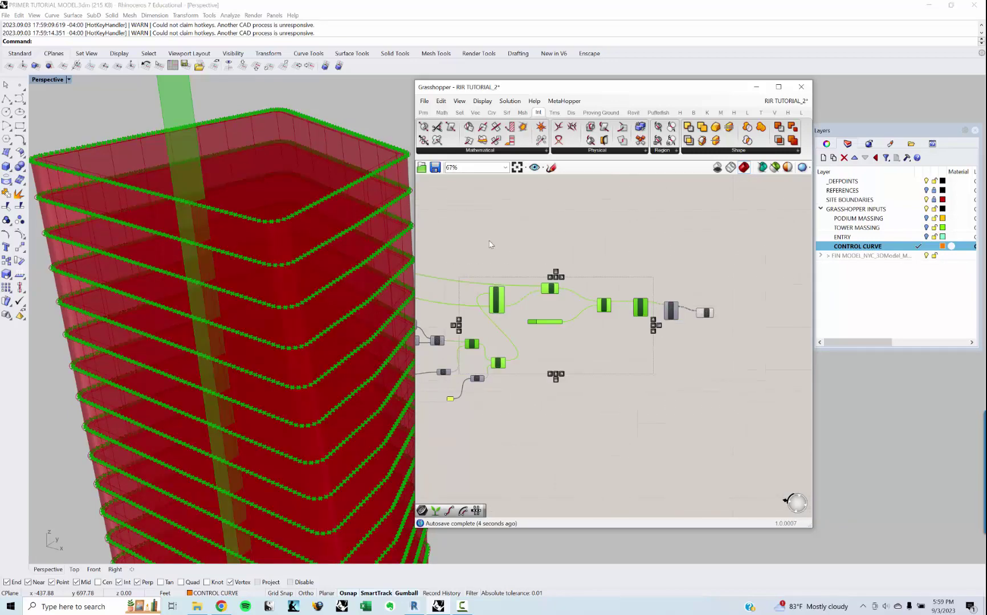
right_click(489, 241)
click(510, 255)
right_drag(654, 306, 669, 306)
scroll(712, 311, down, 2)
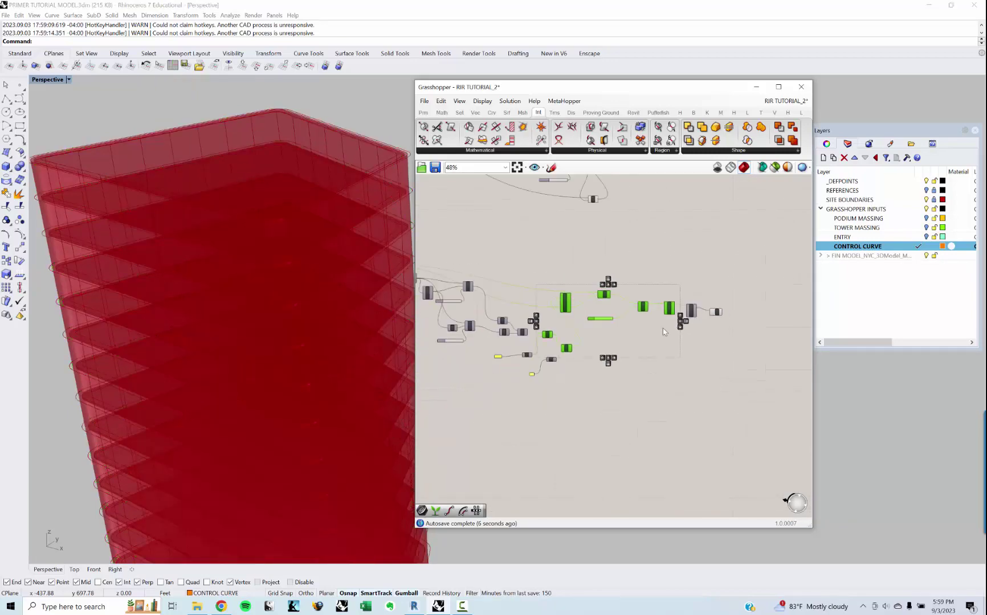
Step: Select the Loft component and examine the lofted facade surface around the tower from several angles
right_drag(752, 322, 680, 316)
scroll(681, 315, up, 2)
click(634, 302)
scroll(287, 298, down, 10)
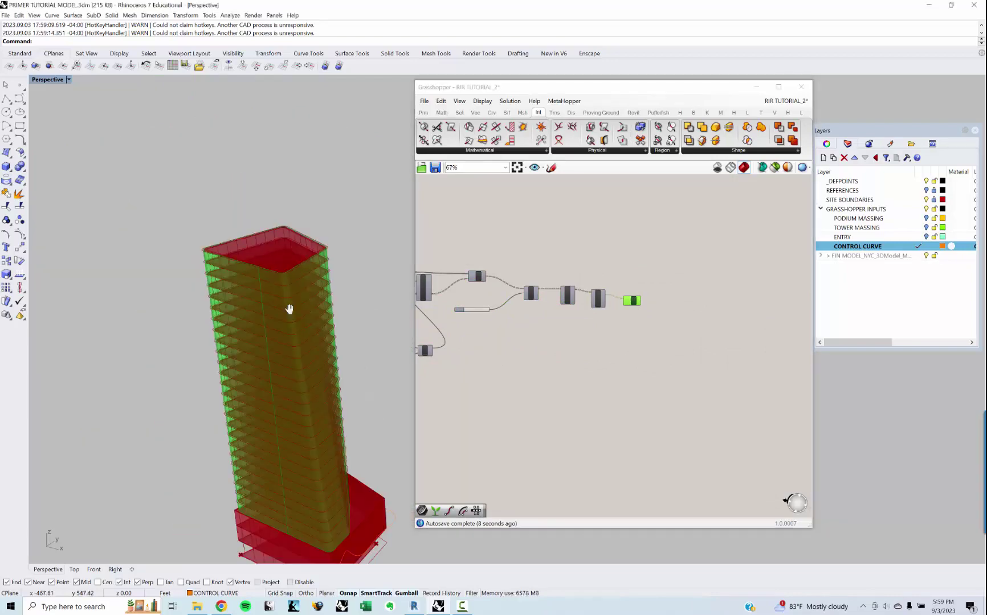
right_drag(288, 307, 279, 340)
right_drag(274, 386, 320, 368)
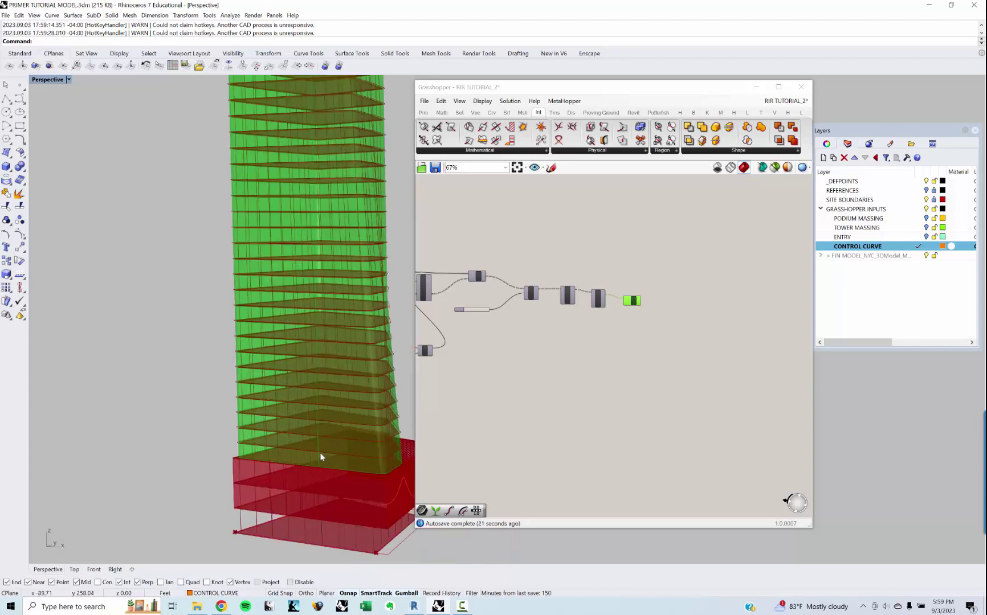
right_drag(315, 236, 312, 505)
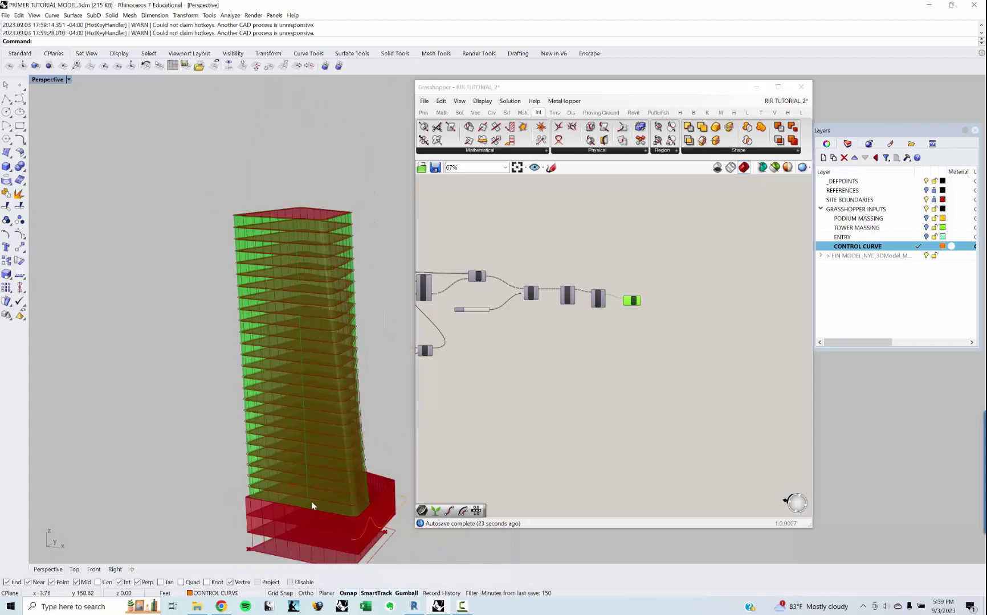
right_drag(310, 301, 252, 294)
click(676, 341)
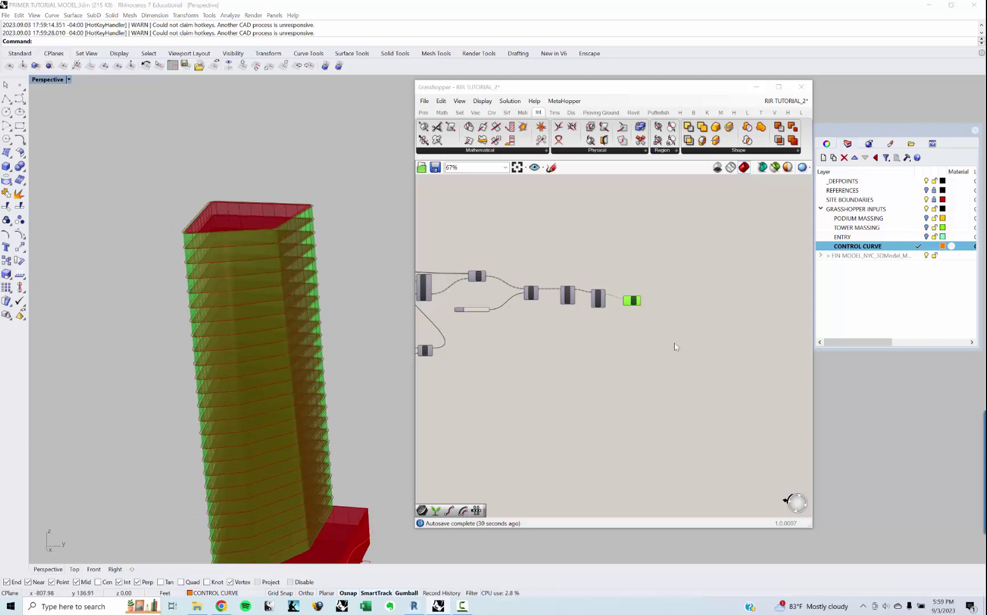
Step: Widen the Grasshopper window and add a LunchBox Quad Panels component beyond Loft
scroll(610, 289, up, 5)
click(606, 329)
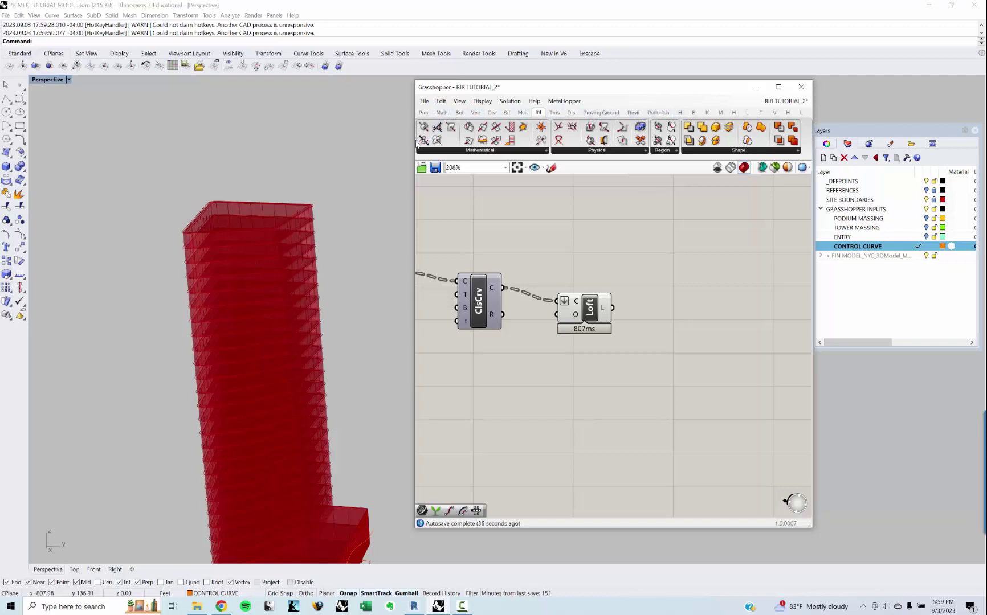
drag(410, 143, 225, 143)
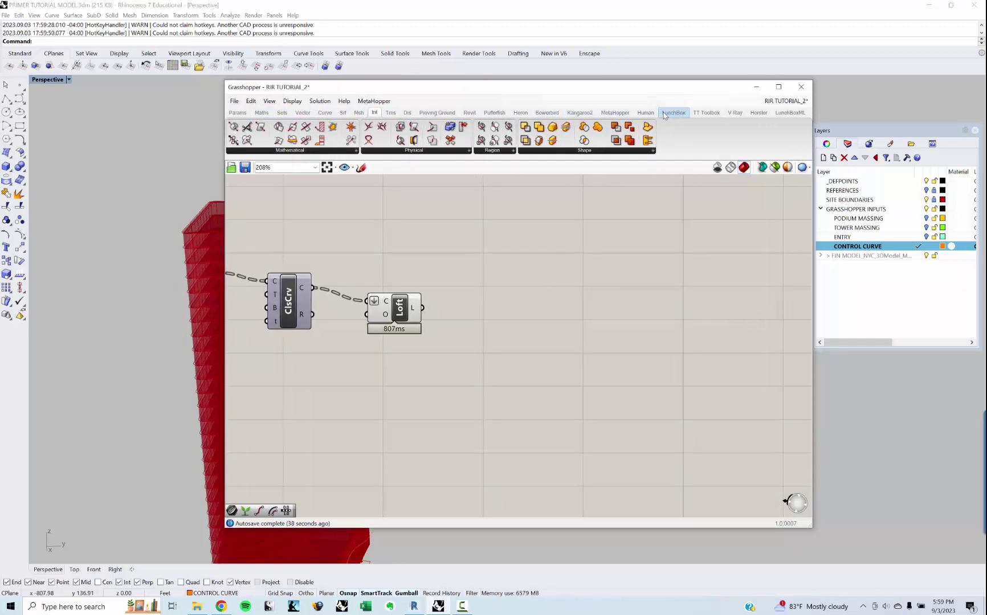
click(513, 150)
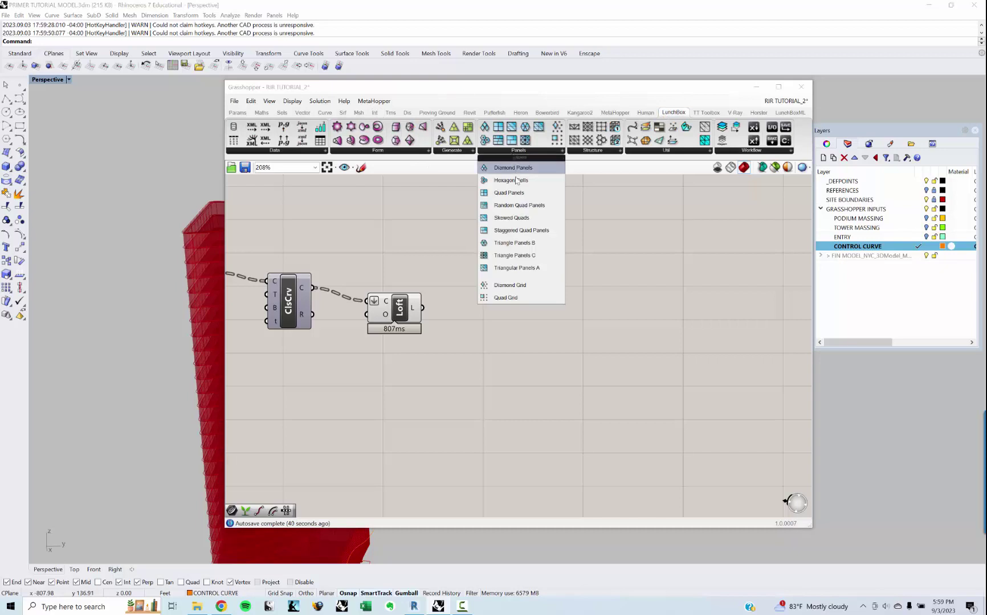
click(519, 199)
click(520, 316)
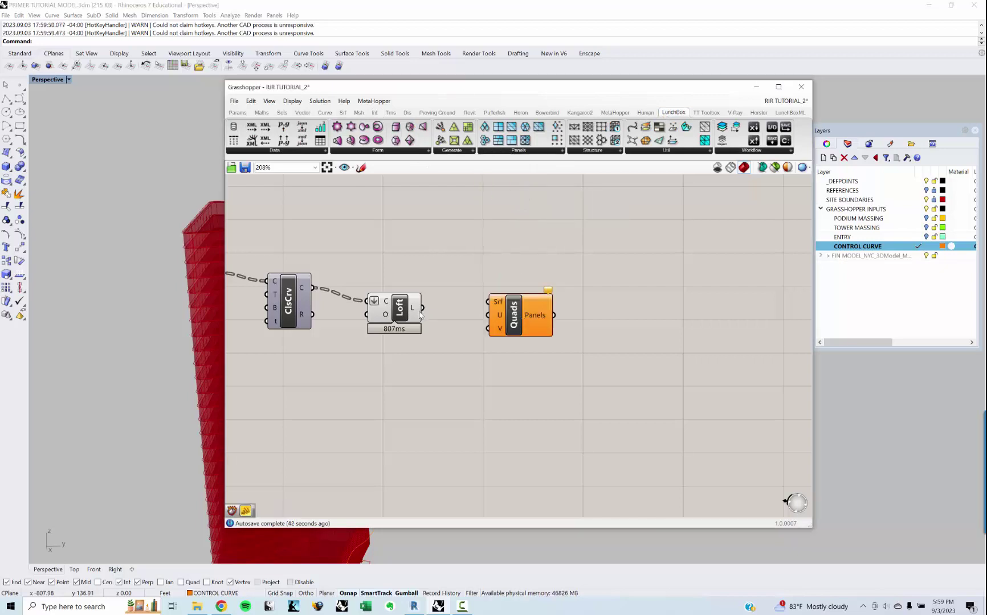
Step: Connect Loft's output to the Quad Panels surface input (Srf) and check the resulting panels on the tower
drag(436, 311, 490, 302)
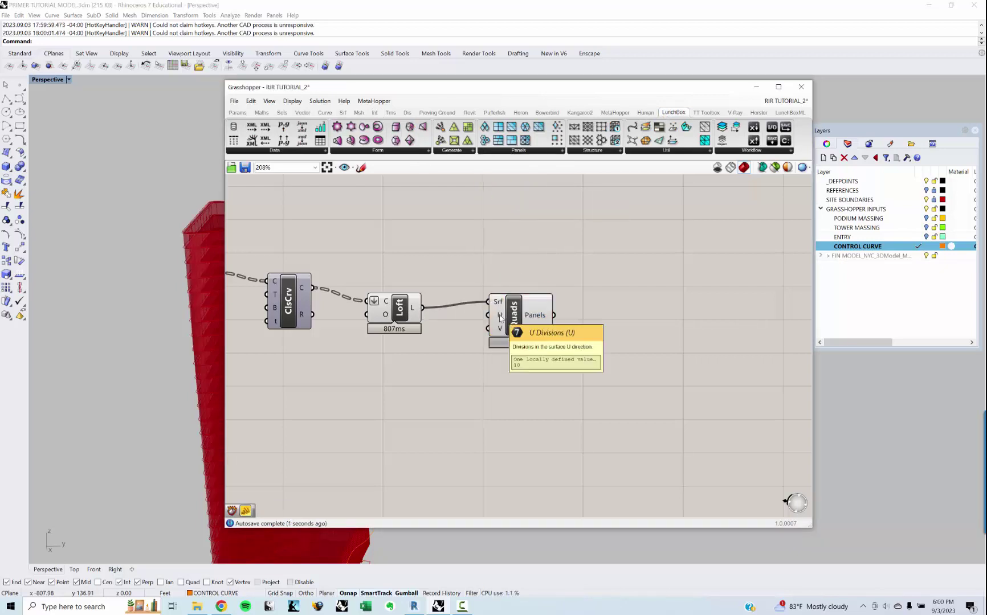
click(517, 318)
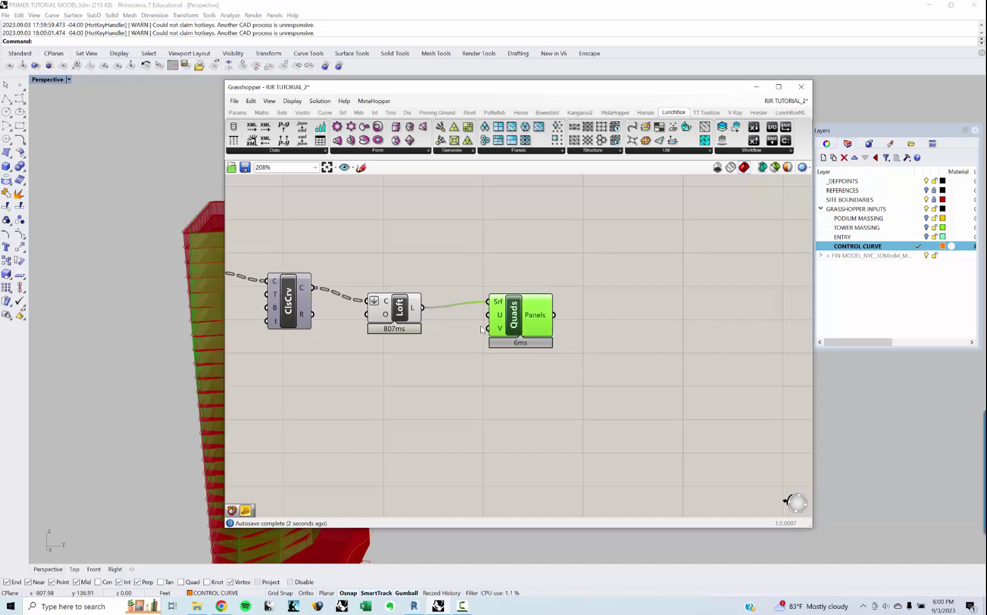
right_drag(167, 358, 409, 340)
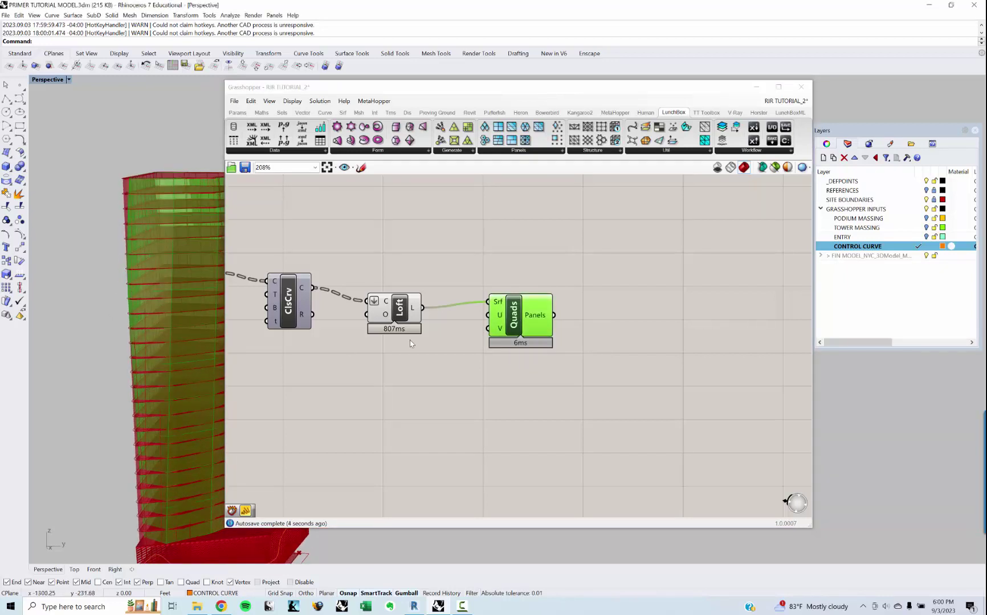
Step: Add a 0 to 20 number slider, connect it to Quad Panels' U divisions, and set it to 20
scroll(412, 342, up, 1)
scroll(523, 344, up, 1)
double_click(449, 393)
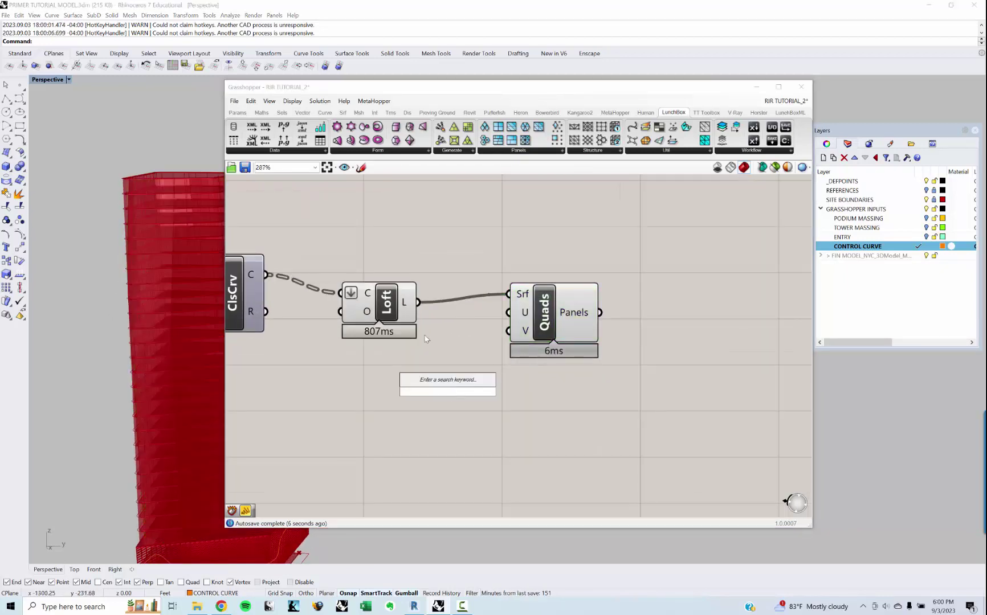
text(0<10<20)
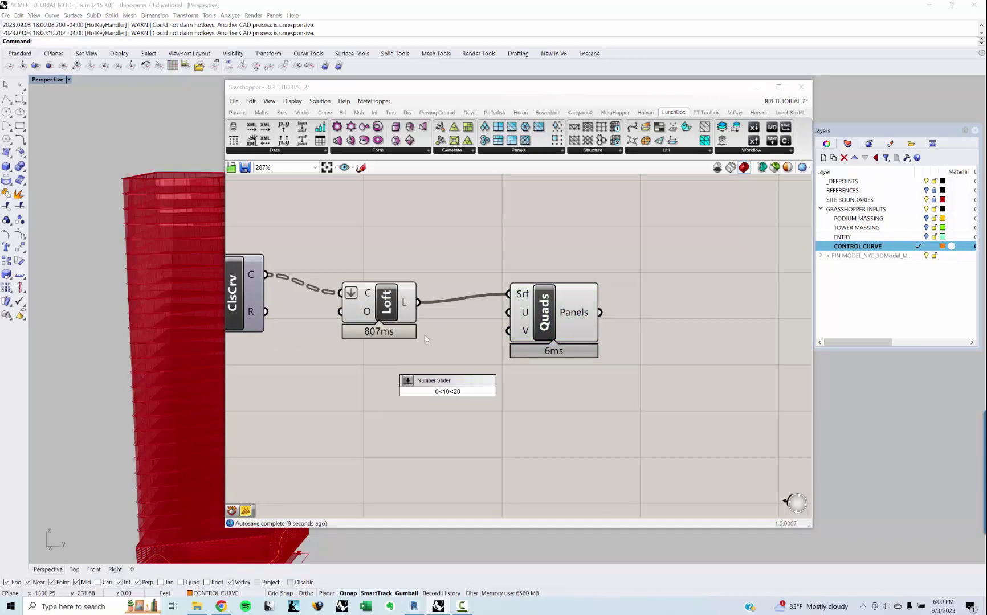
key(Return)
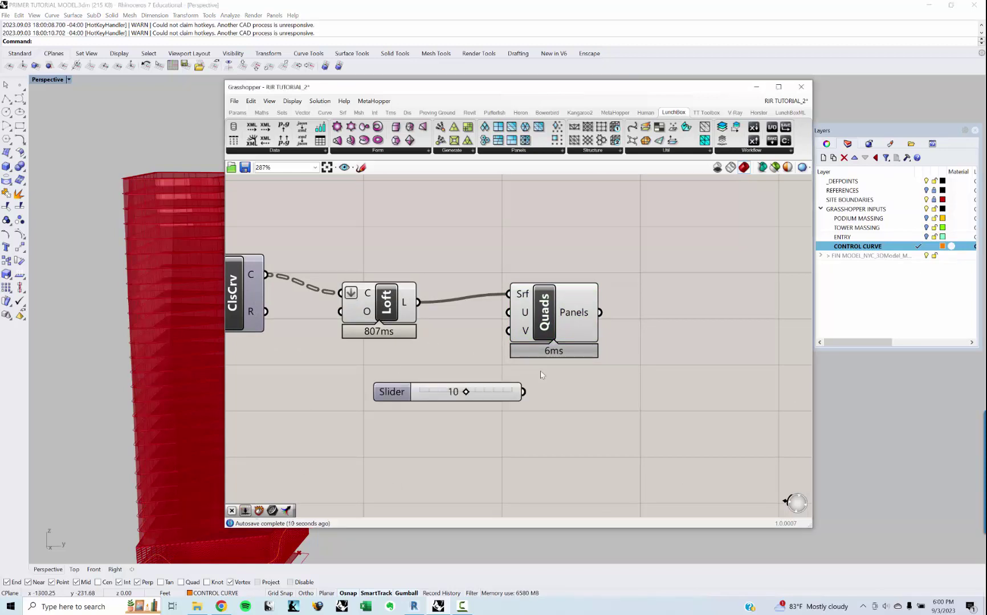
drag(523, 391, 621, 322)
drag(493, 394, 547, 394)
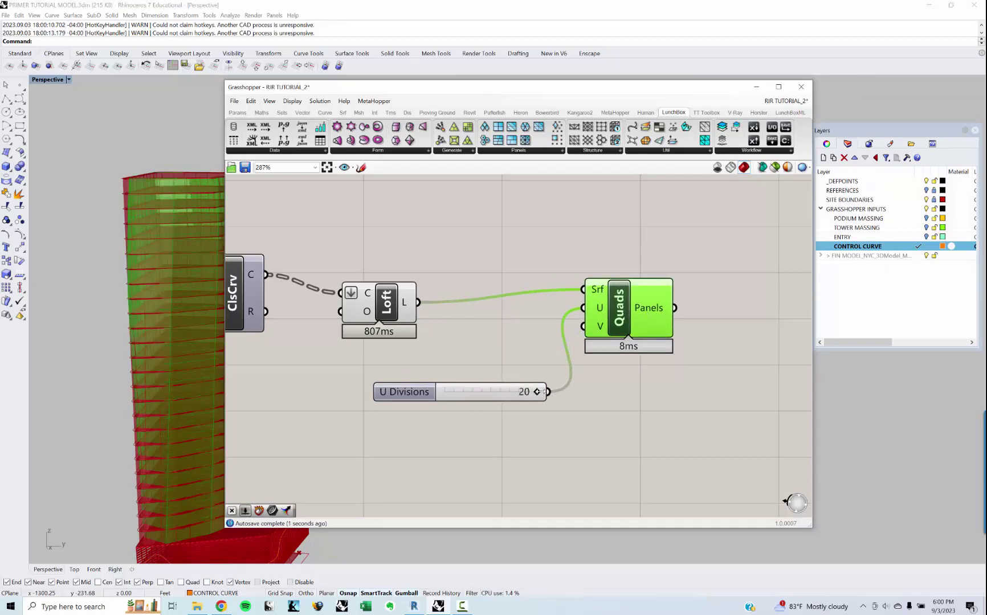
right_drag(142, 396, 162, 354)
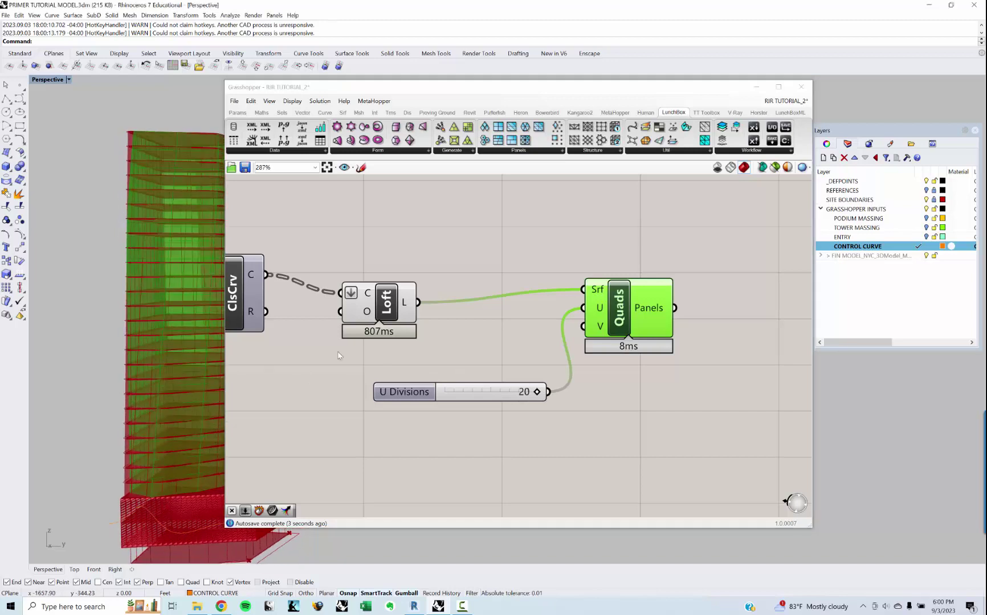
Step: Check the Loft and Close Curve outputs, then add a Flatten component below Close Curve and feed it the closed curves
right_drag(395, 346, 535, 371)
scroll(535, 371, down, 2)
mouse_move(542, 342)
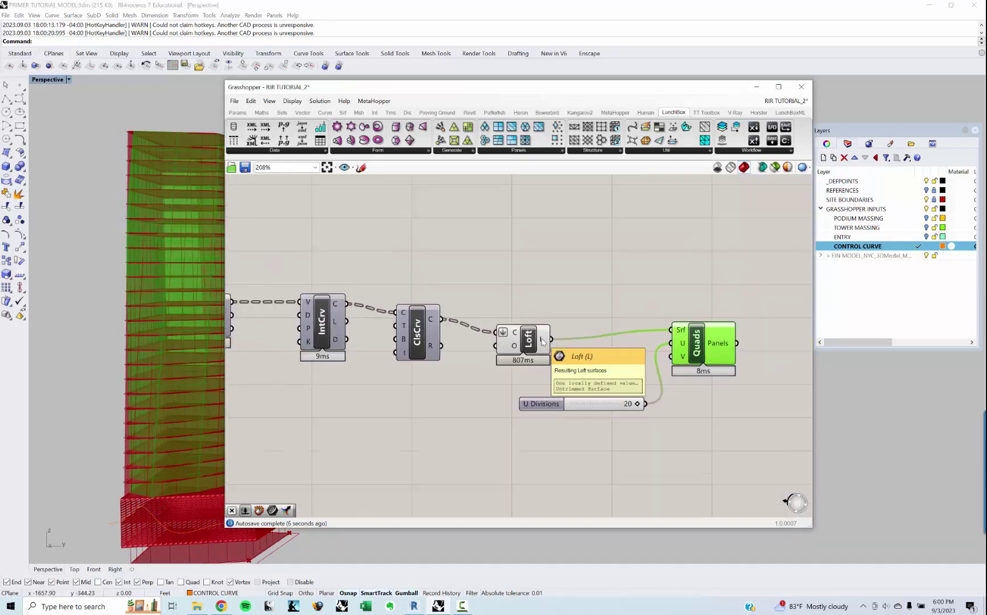
mouse_move(432, 321)
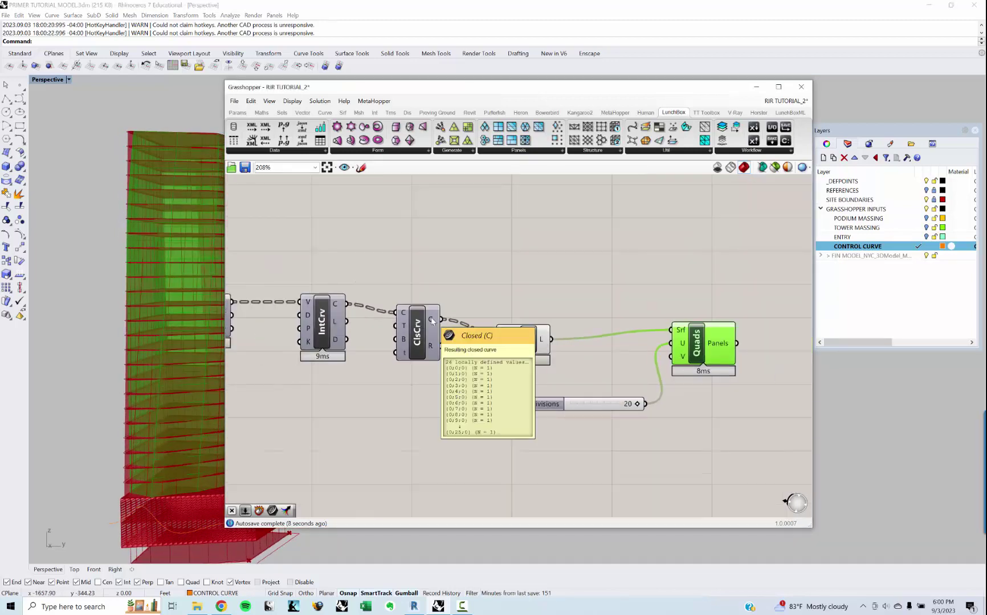
double_click(444, 416)
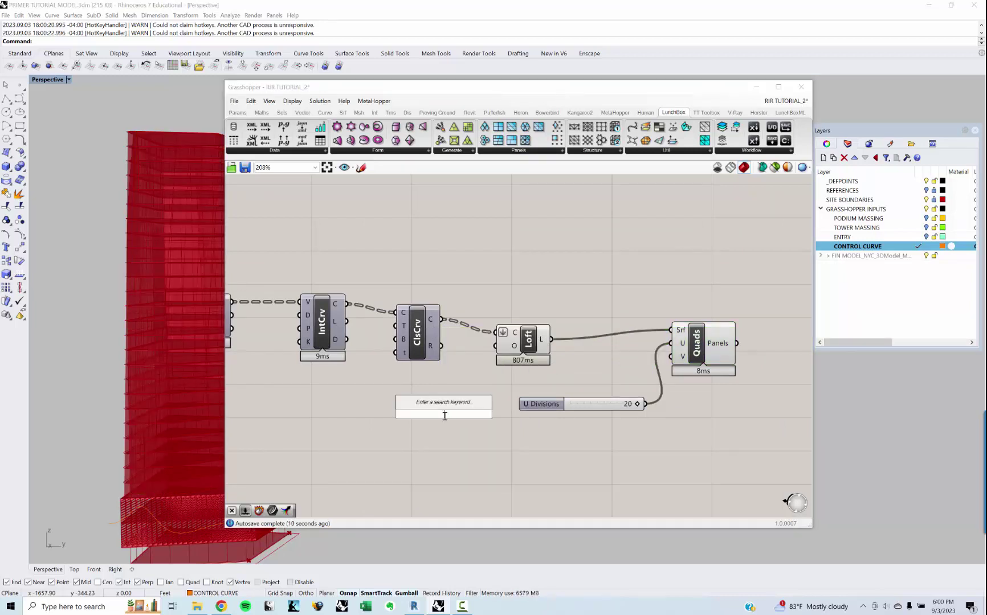
text(flat)
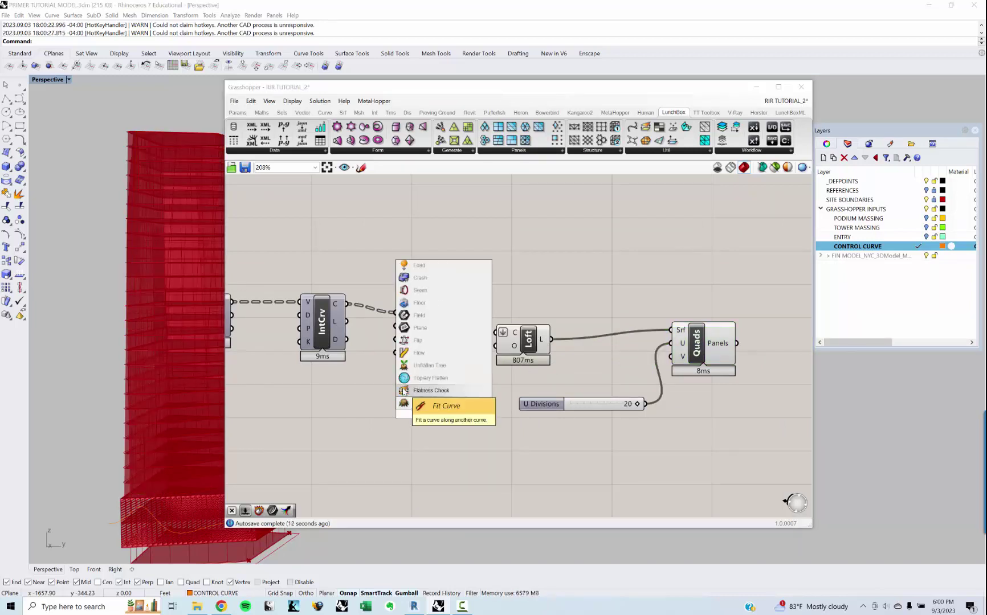
key(Return)
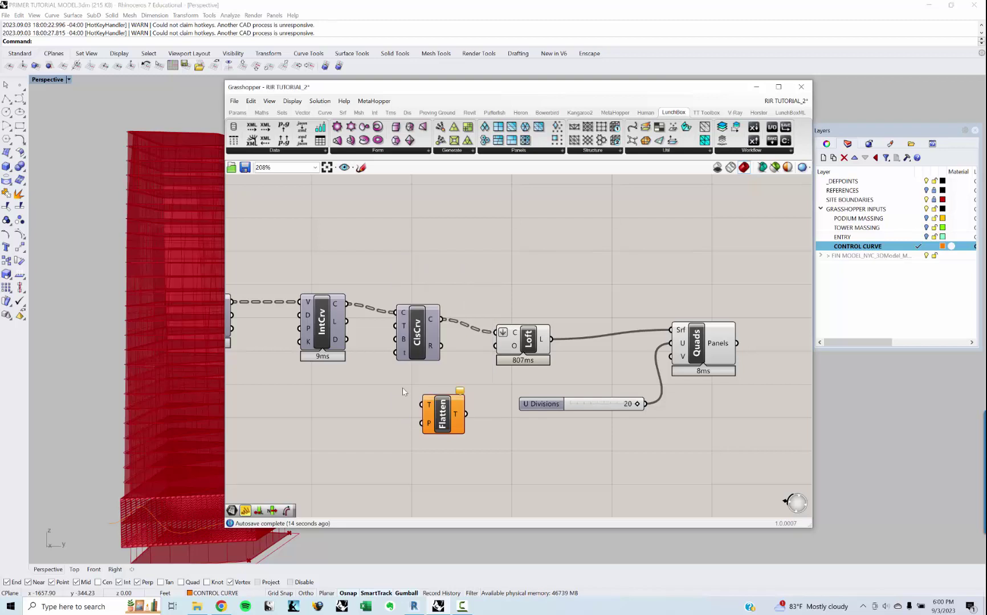
drag(441, 320, 421, 404)
drag(444, 415, 448, 437)
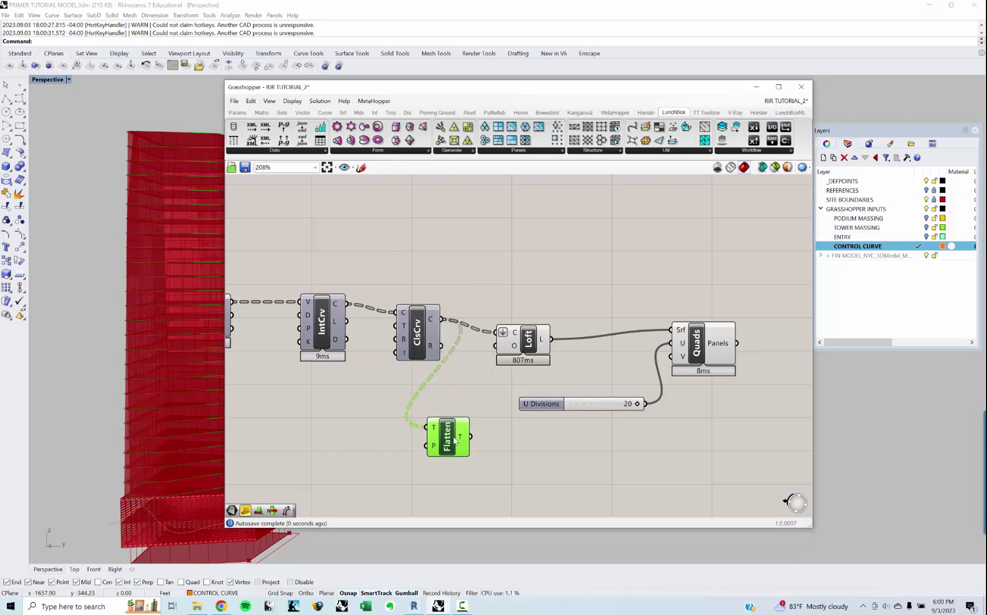
click(496, 430)
Step: Search for a List Item component to place beyond Flatten's output
right_drag(510, 425, 465, 407)
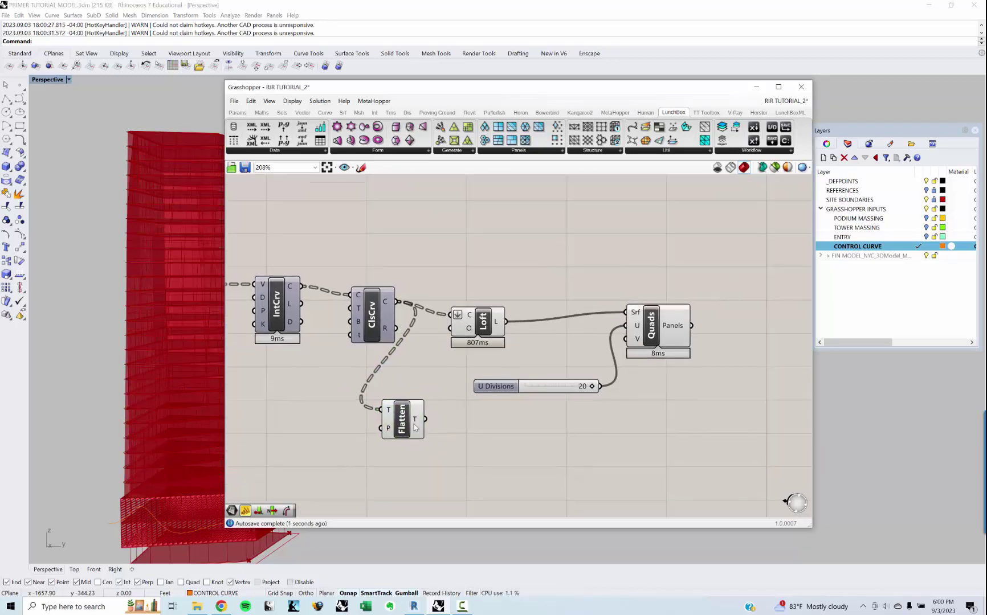
double_click(478, 468)
text(LIST IEM)
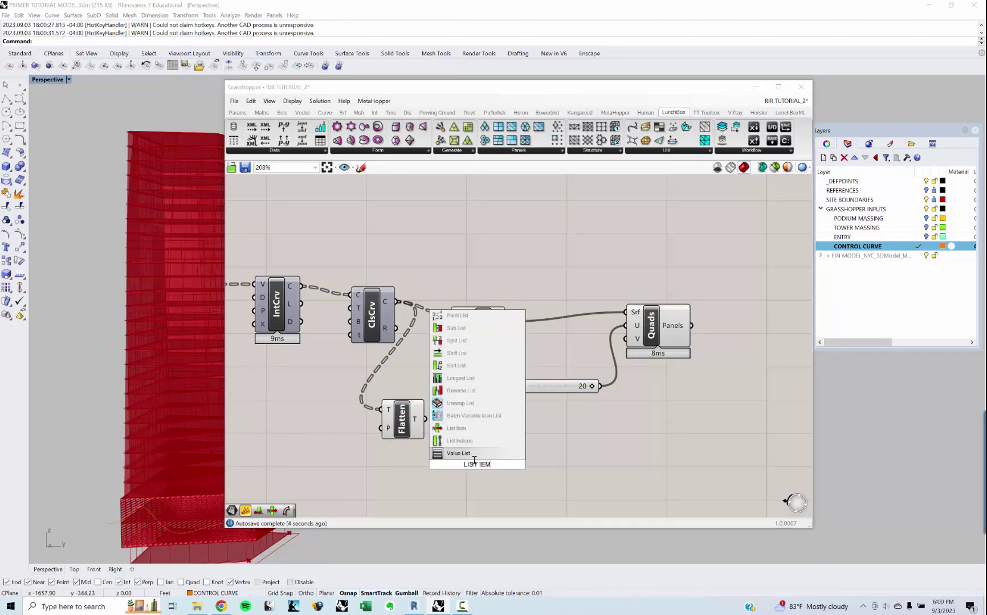
key(Up)
key(Up)
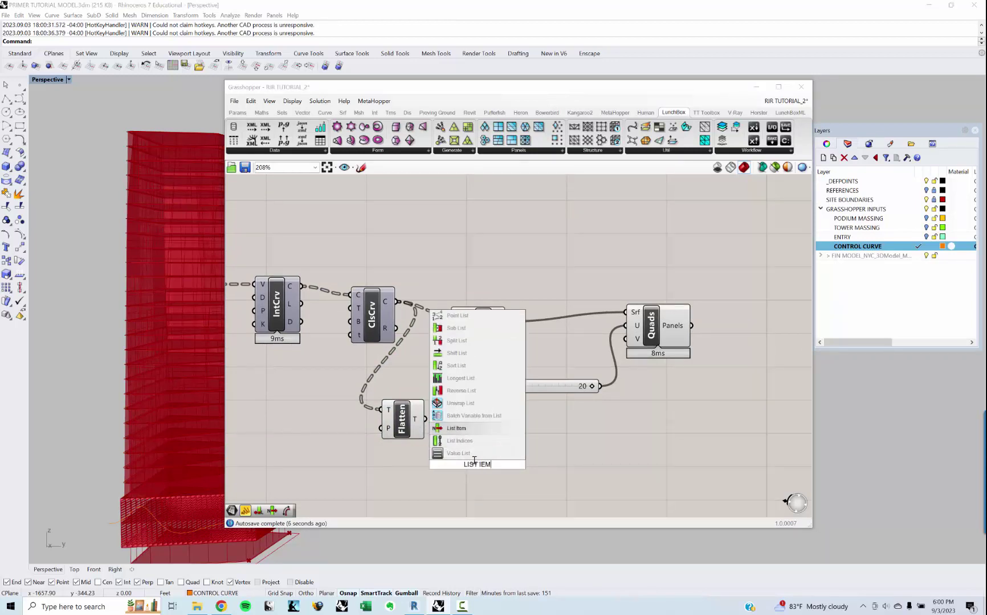
Step: Add a List Length component and feed the flattened curves from Flatten into its list input
key(BackSpace)
key(BackSpace)
key(BackSpace)
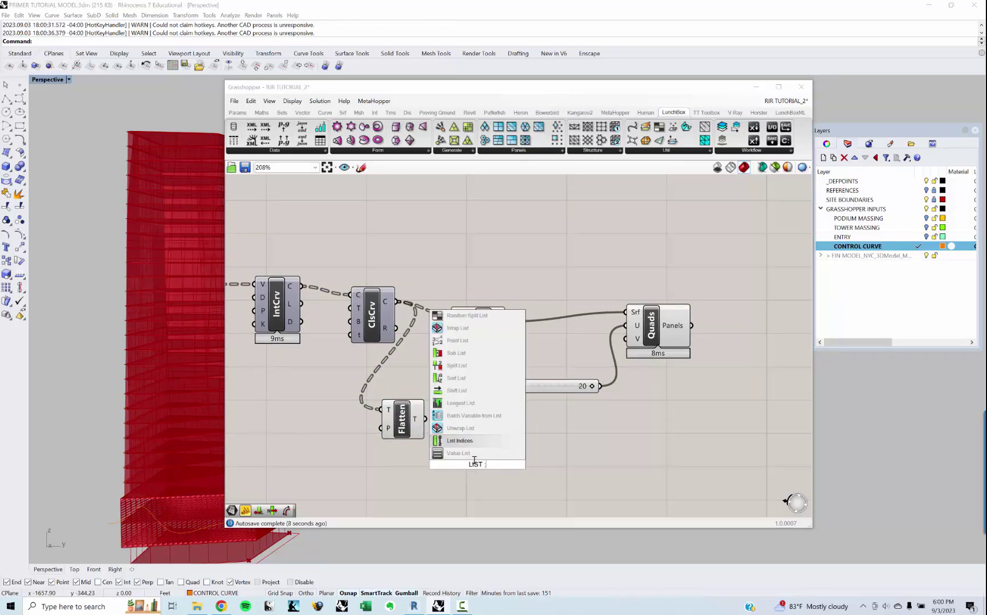
text(LENGTH)
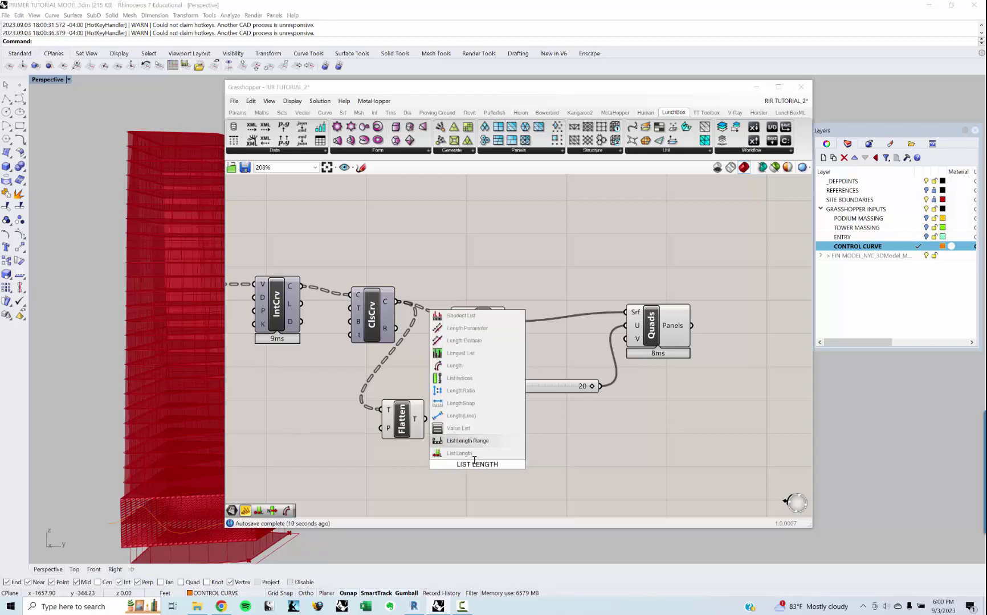
click(474, 454)
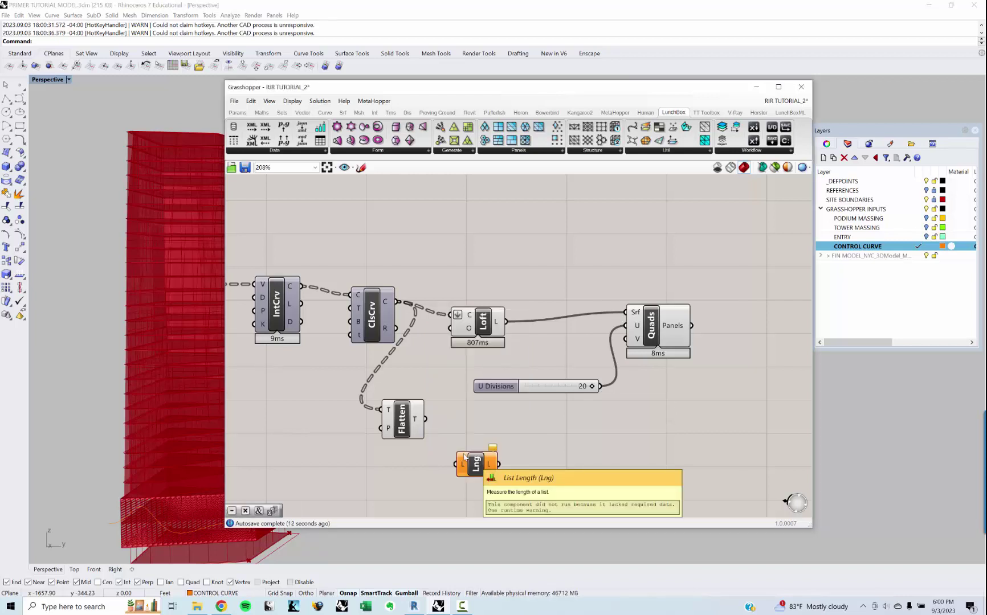
drag(425, 419, 457, 470)
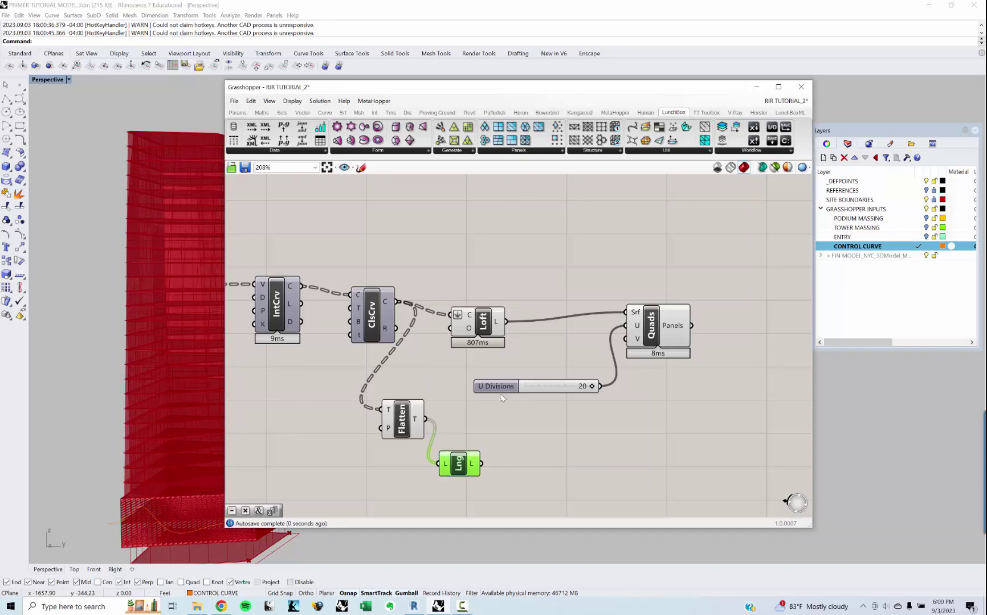
Step: Wire the List Length result into the U input of the Quads component in place of the U Divisions slider
drag(497, 391, 505, 396)
click(504, 400)
mouse_move(475, 467)
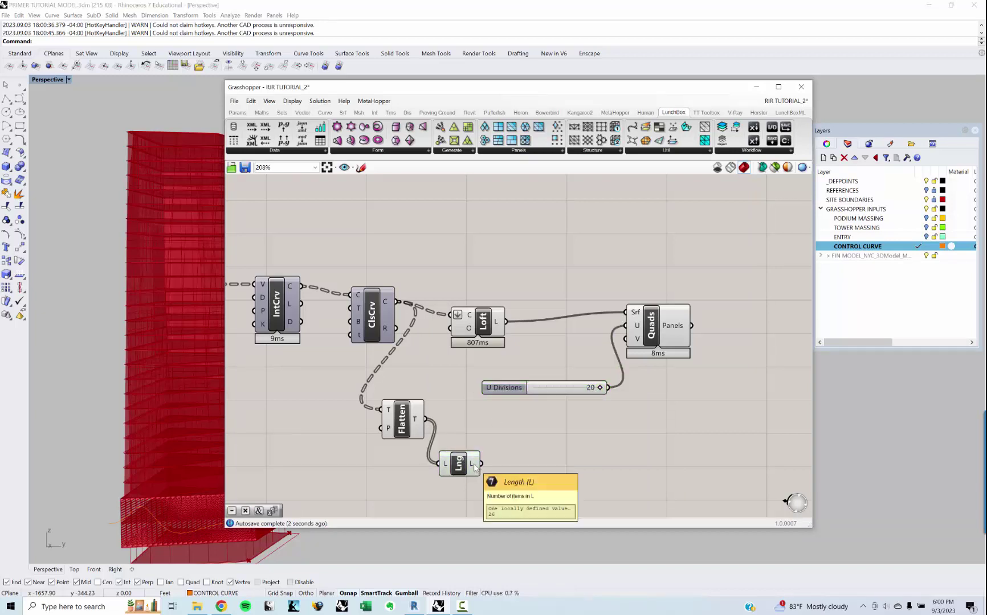
drag(483, 466, 626, 326)
Step: Examine the tower in the front view, checking the panel rows against the floor lines up to the roof
right_drag(133, 451, 110, 409)
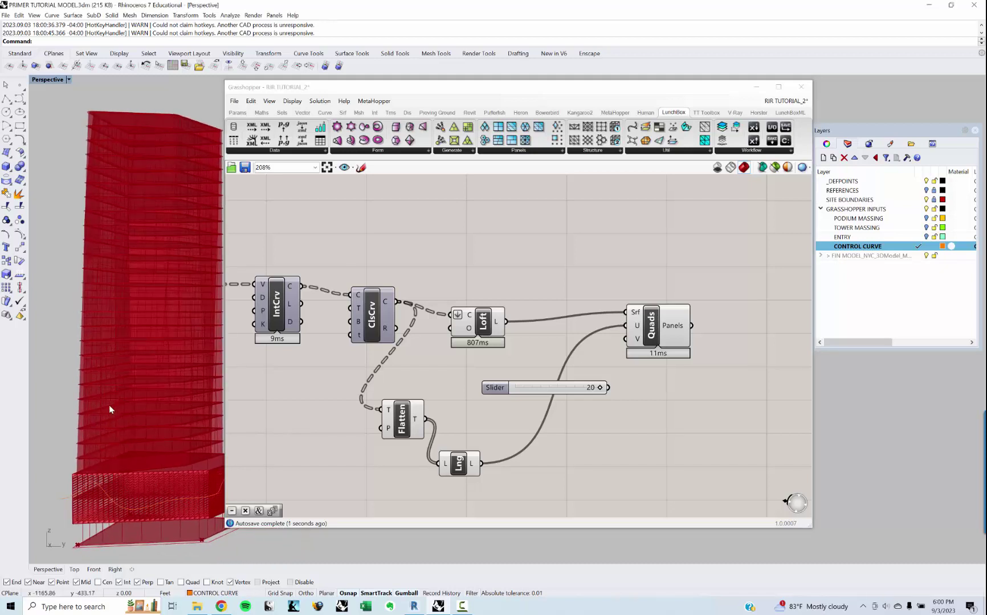
key(Return)
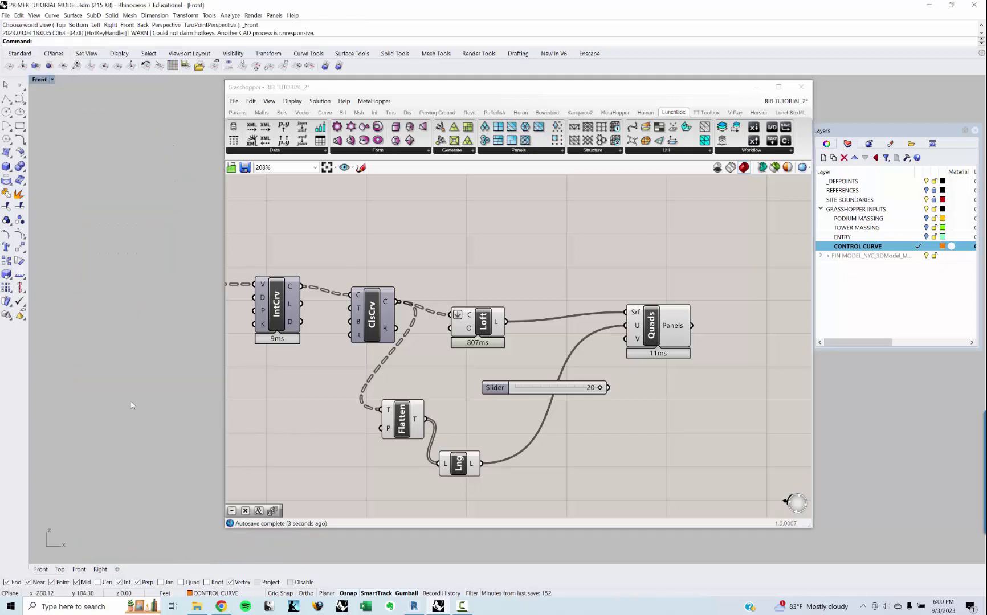
scroll(126, 341, down, 5)
right_drag(128, 354, 157, 345)
scroll(146, 336, up, 16)
scroll(79, 341, up, 4)
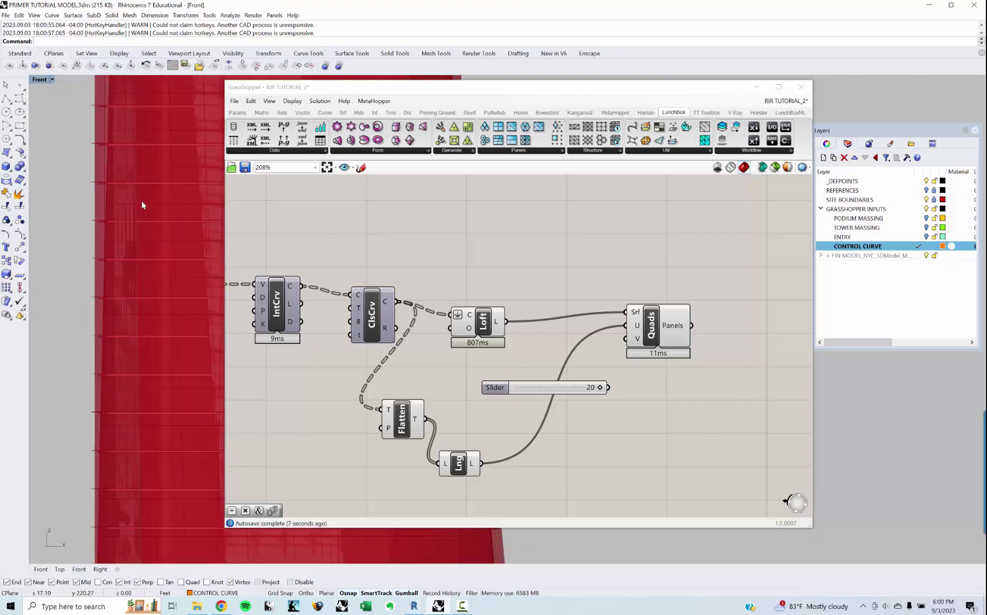
right_drag(142, 126, 135, 330)
right_drag(159, 208, 132, 377)
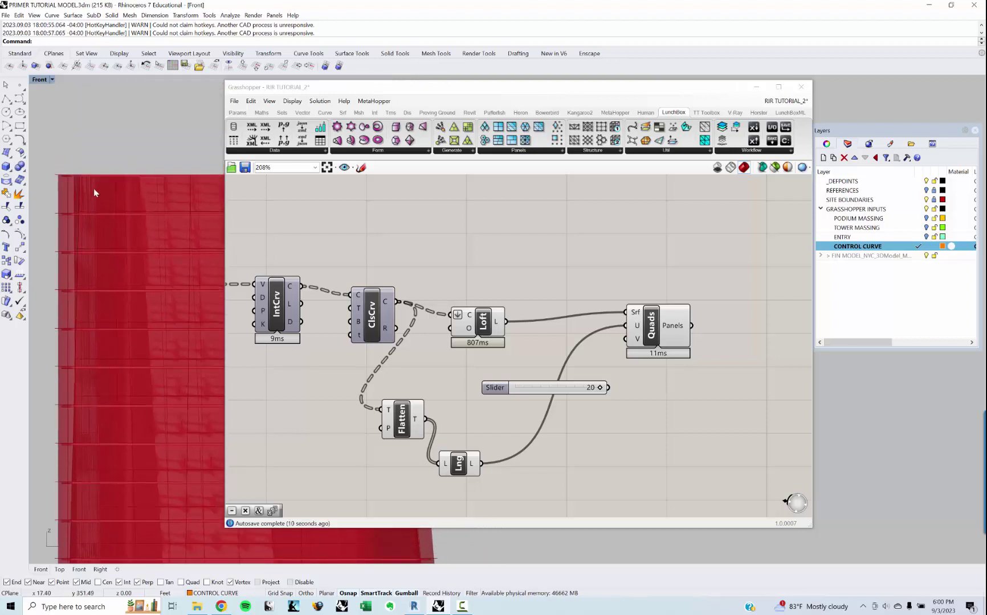
right_drag(115, 264, 115, 262)
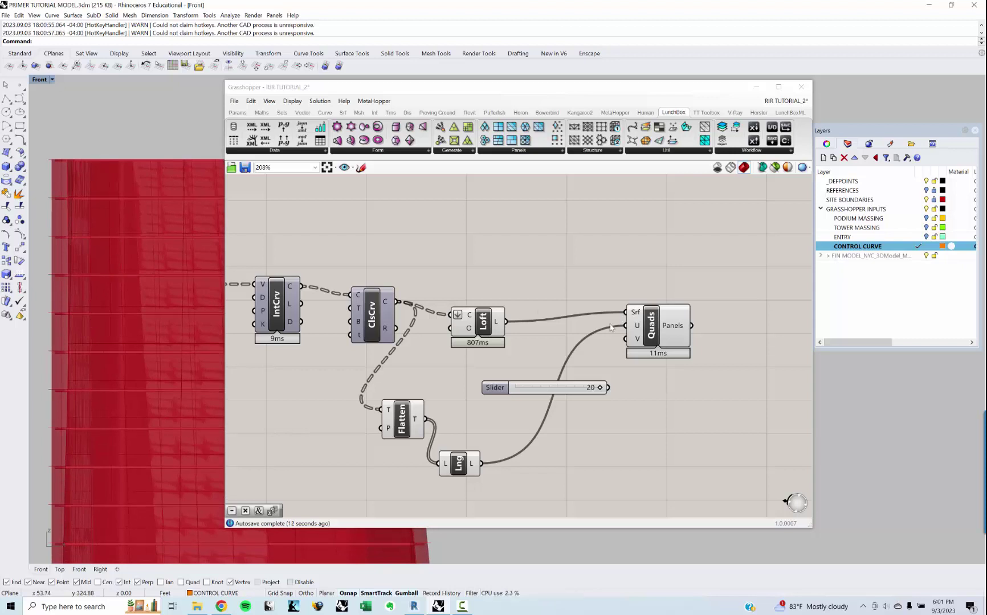
Step: Highlight the Quads panels and compare their horizontal divisions with the floor lines from the podium upward
click(670, 332)
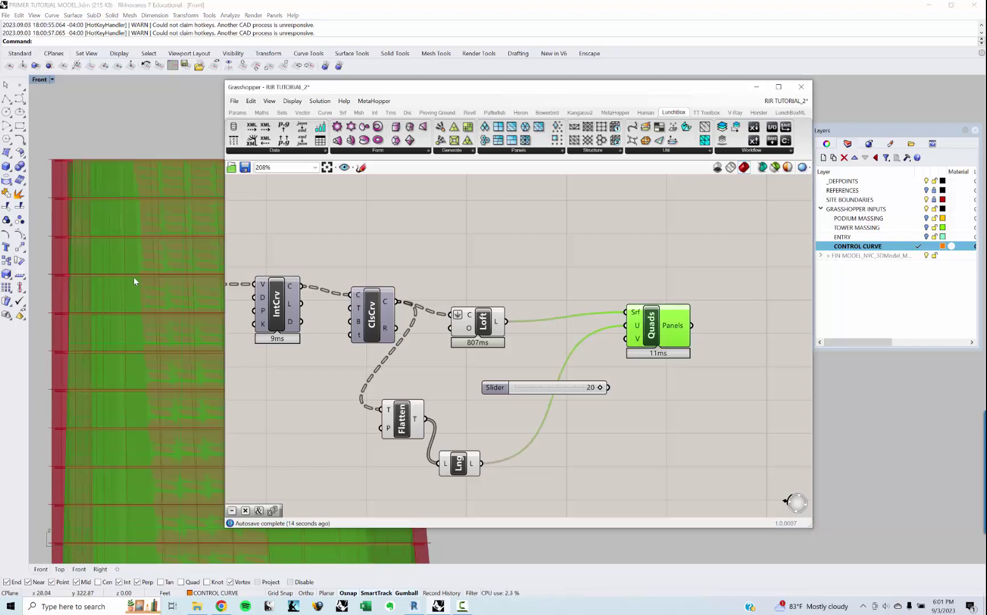
right_drag(84, 201, 117, 171)
scroll(137, 447, up, 8)
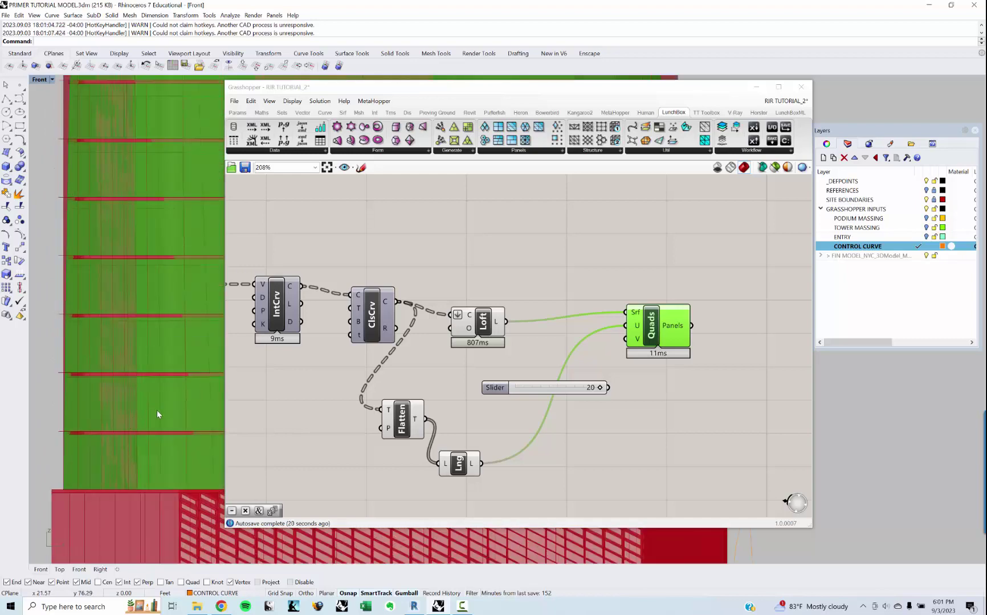
right_drag(158, 379, 145, 433)
scroll(140, 346, down, 2)
right_drag(143, 342, 142, 469)
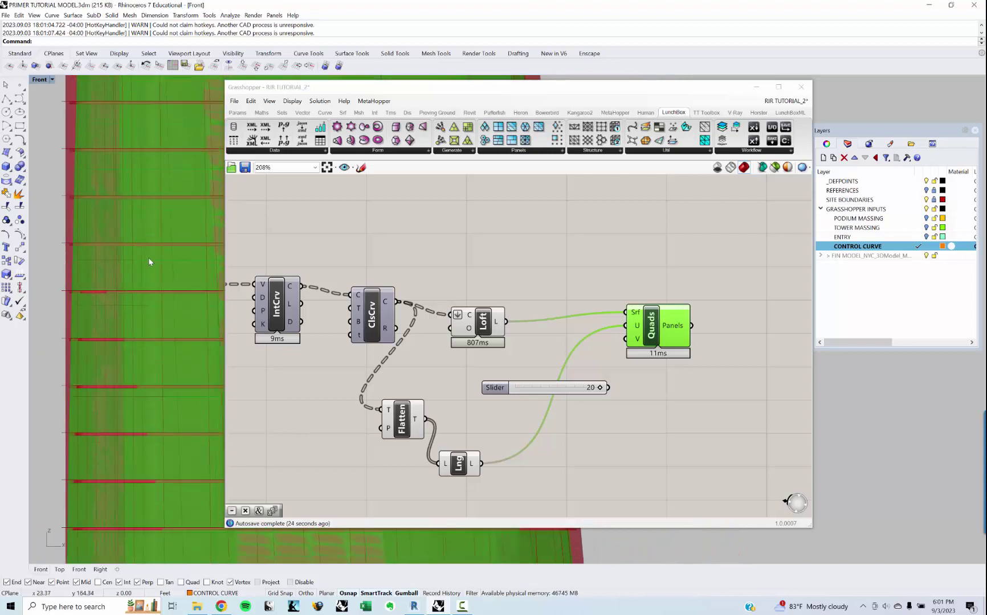
right_drag(148, 258, 154, 280)
Step: Add a Subtraction component and connect the List Length result to its A input
right_drag(582, 407, 560, 402)
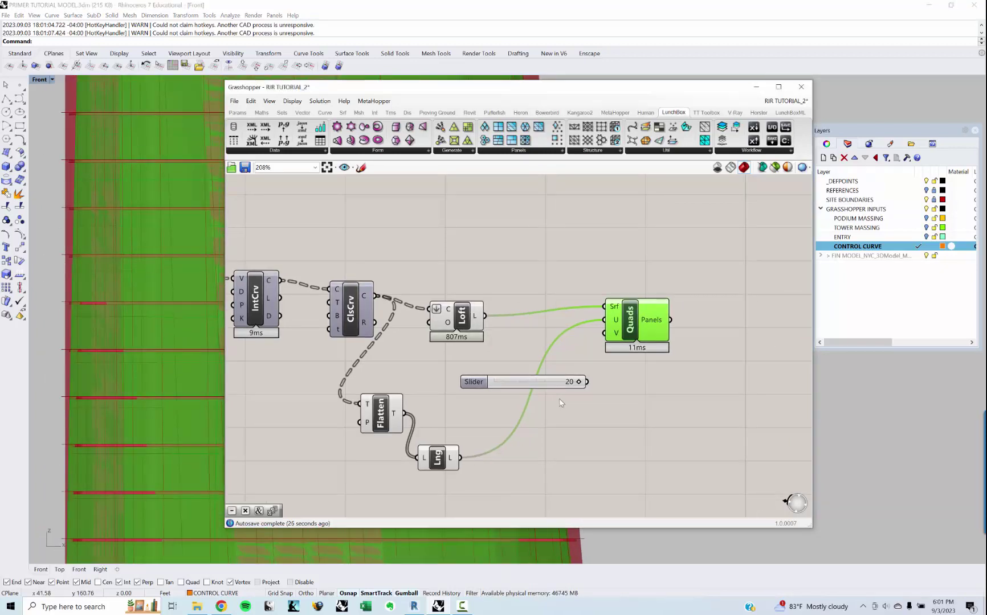
double_click(573, 435)
text(subtr)
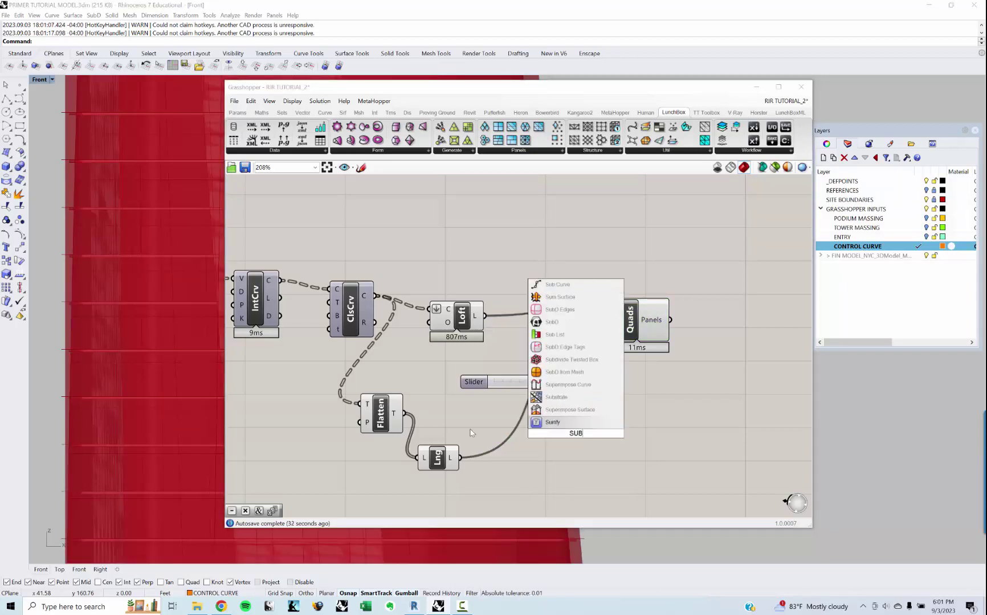
key(Return)
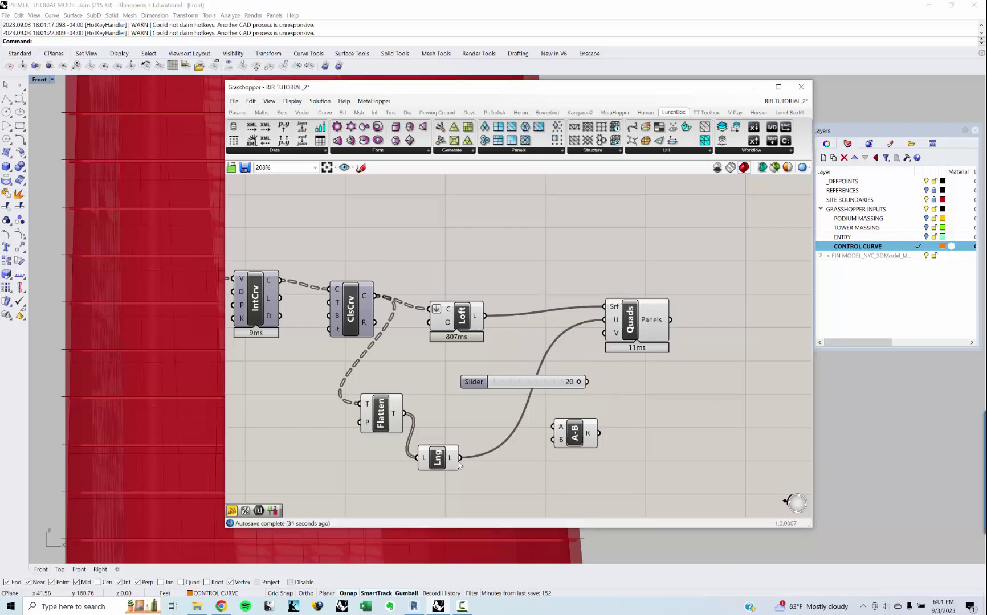
drag(459, 464, 557, 433)
Step: Add a panel containing 1 as the subtraction's B input and wire the subtraction result into the Quads U input
double_click(519, 465)
text(PANEL=1)
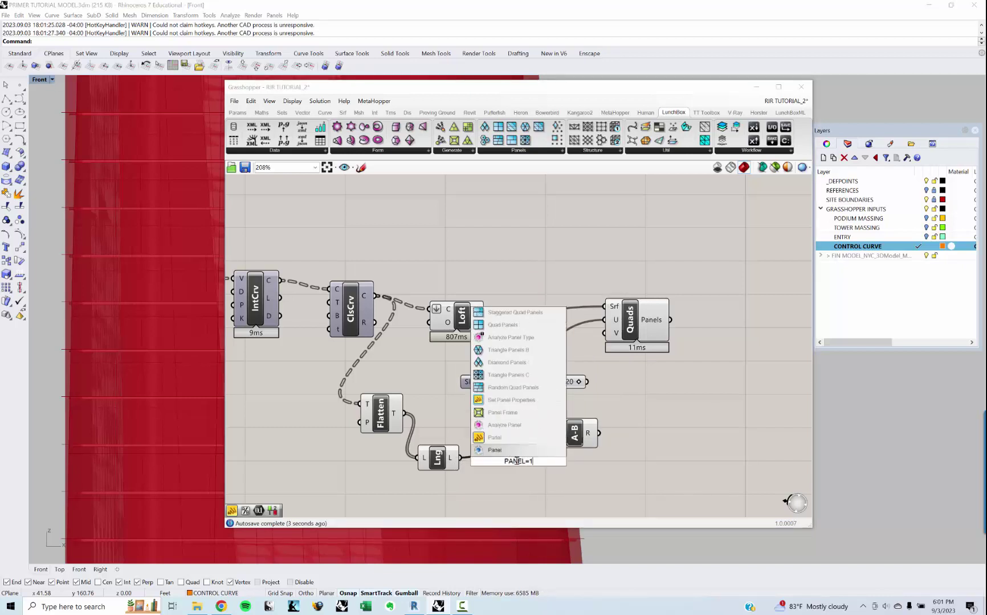
key(Return)
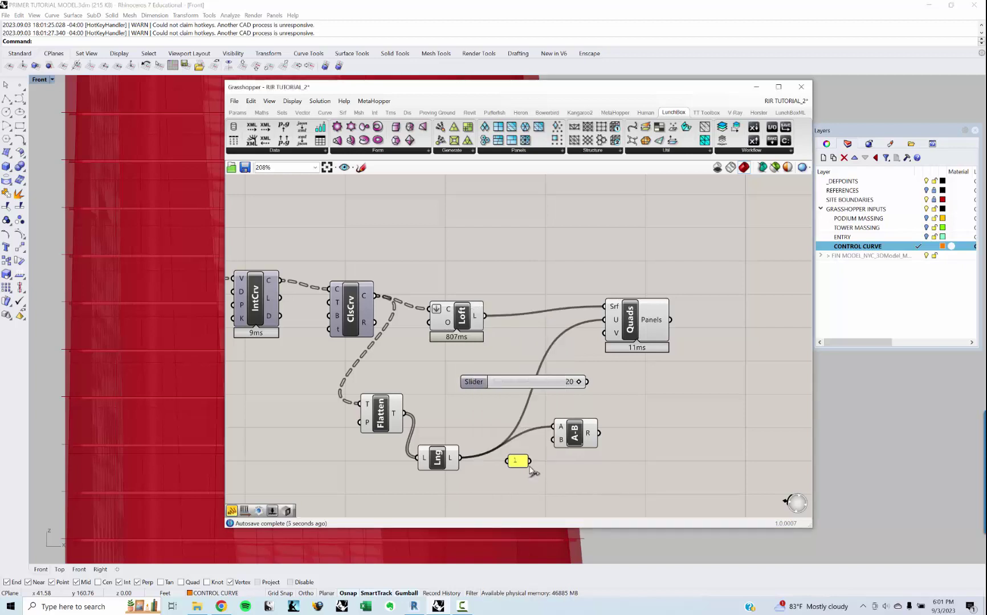
drag(530, 462, 605, 320)
Step: Highlight the Quads panels and check in the front view how the rows line up with the floors
click(635, 325)
right_drag(156, 268, 156, 326)
right_drag(154, 228, 152, 277)
right_drag(194, 159, 176, 243)
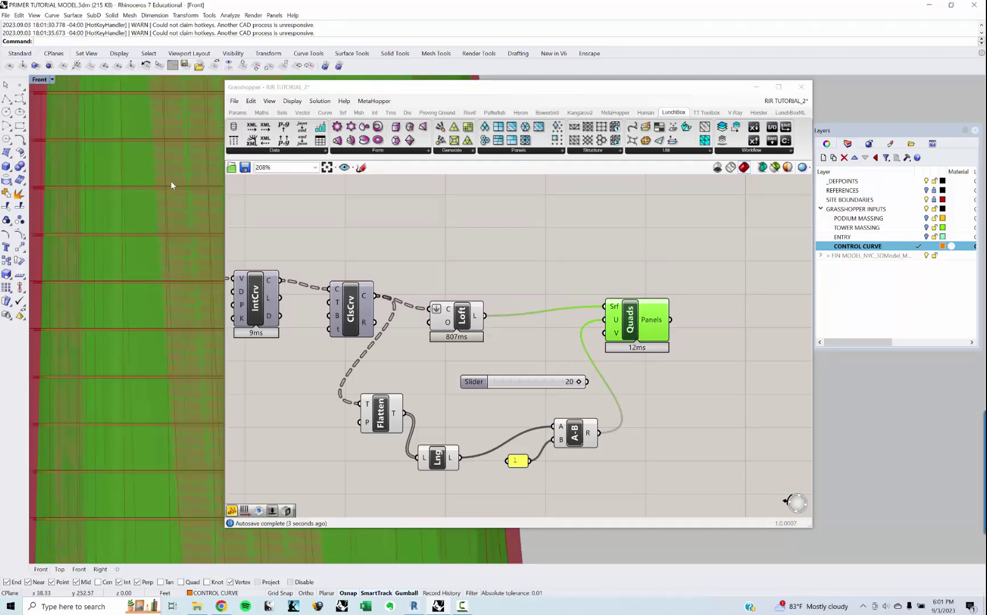
Step: Switch the model to the perspective view and move the Grasshopper window clear of the tower to inspect its panelled facade
middle_click(174, 242)
click(151, 246)
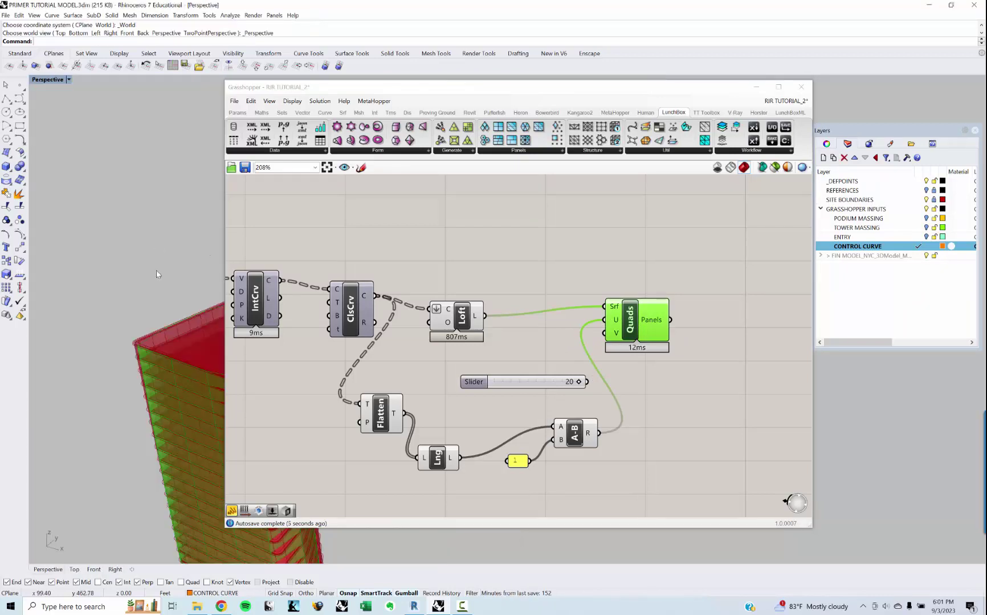
scroll(146, 313, down, 3)
click(317, 92)
drag(317, 93, 465, 94)
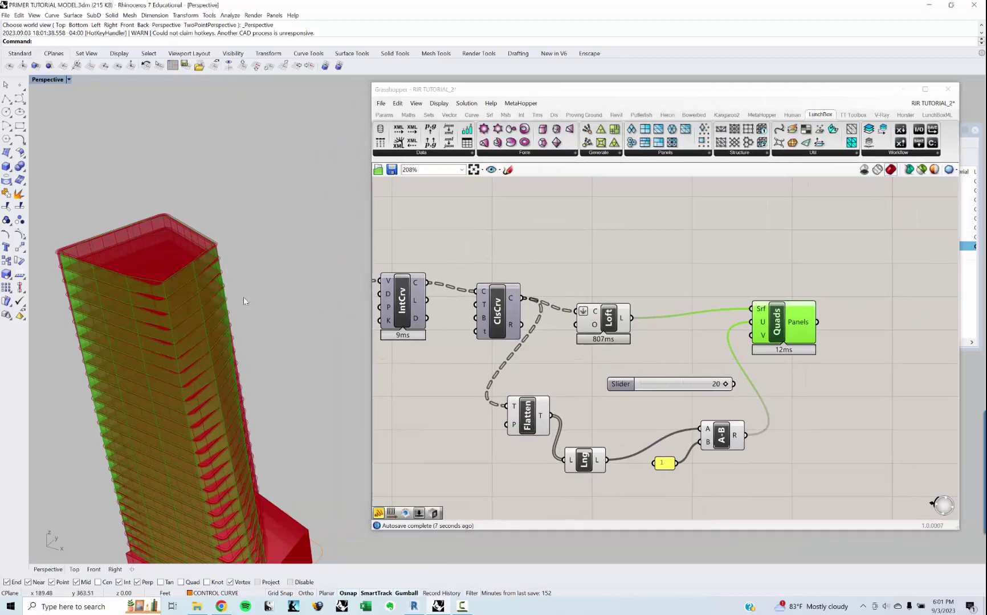
scroll(152, 286, up, 5)
shift+right_drag(194, 293, 227, 376)
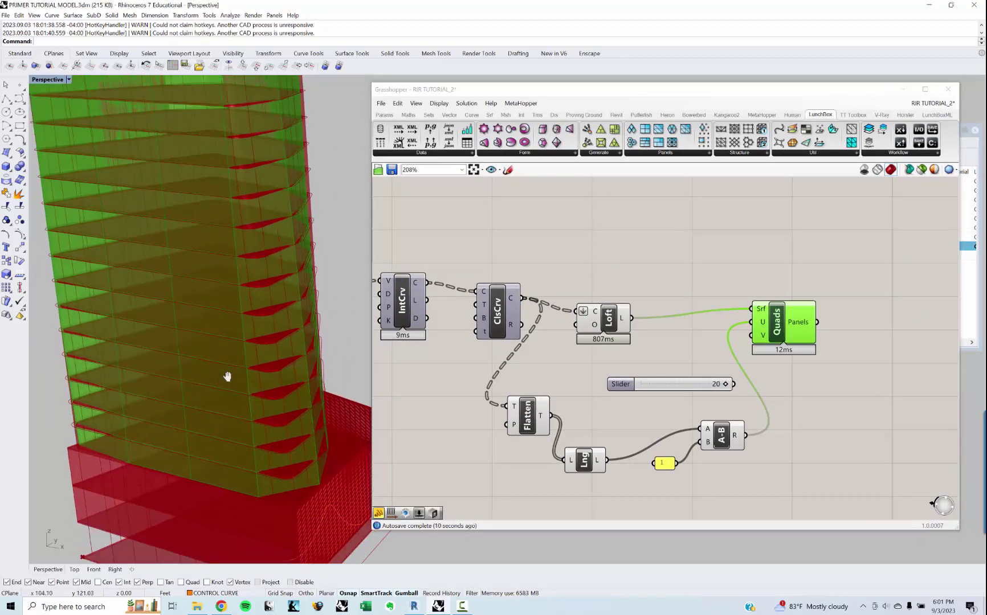
scroll(224, 374, down, 5)
Step: Move the Quads component farther from the Loft to make room and delete the disconnected slider
right_drag(794, 337, 719, 312)
drag(717, 308, 764, 308)
click(665, 348)
click(602, 362)
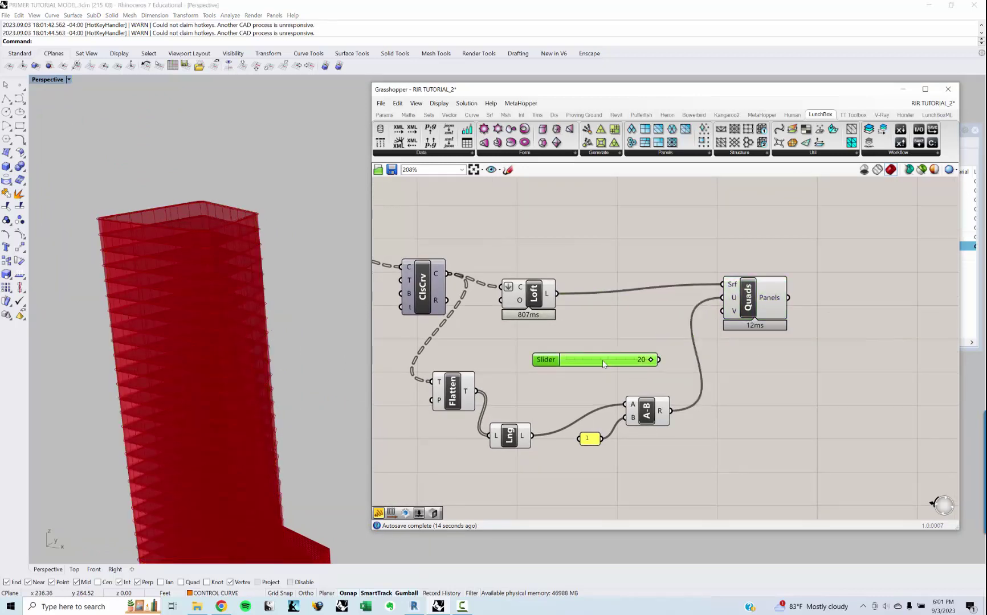
key(Delete)
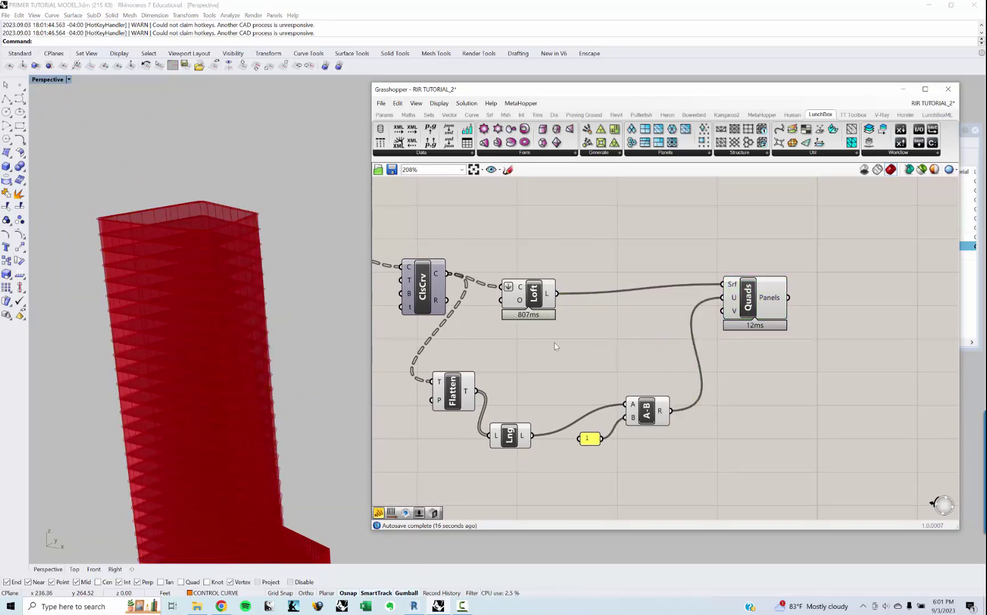
Step: Create a number slider with 0<50<100 and connect it to the V input of the Quads component
double_click(620, 364)
text(0<50)
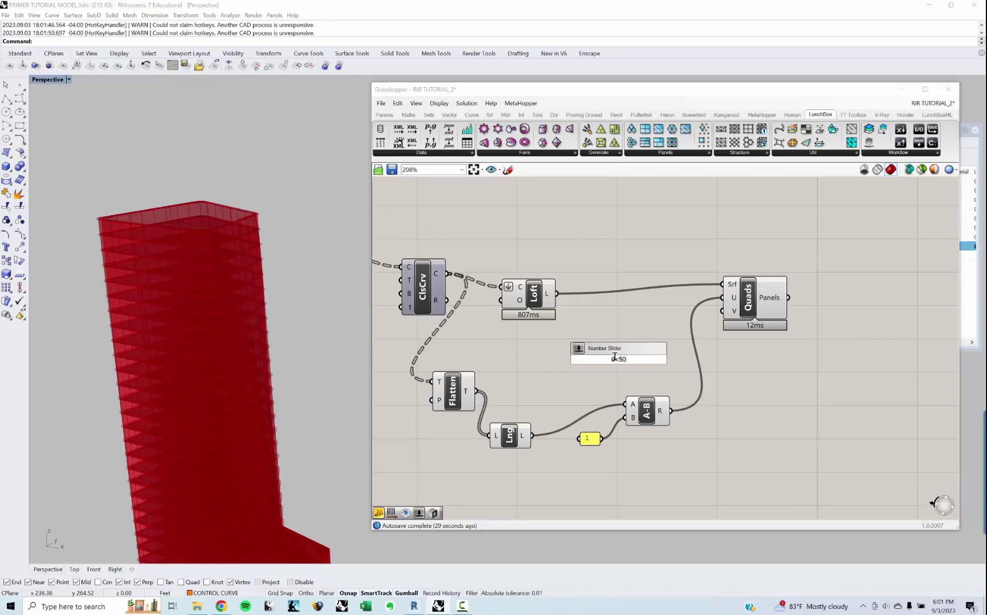
text(<100)
key(Return)
drag(674, 359, 723, 311)
Step: Set the V Divisions slider to 87 while the Quads panels are highlighted on the tower
click(761, 301)
right_drag(304, 379, 213, 362)
scroll(665, 360, up, 2)
drag(665, 360, 698, 362)
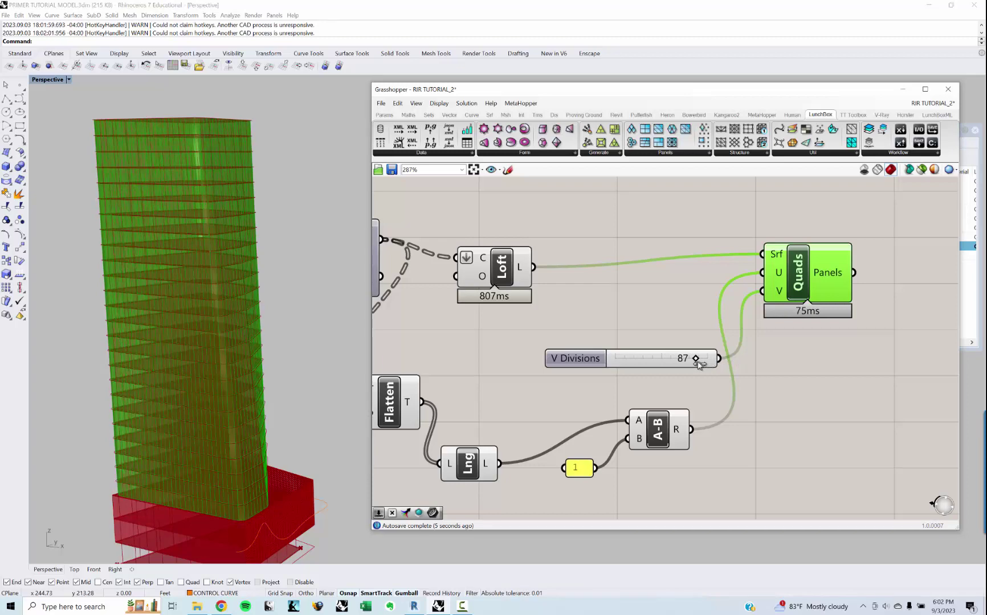
Step: Examine the panel subdivision around the tower's rounded corner and along the whole facade
scroll(199, 257, up, 5)
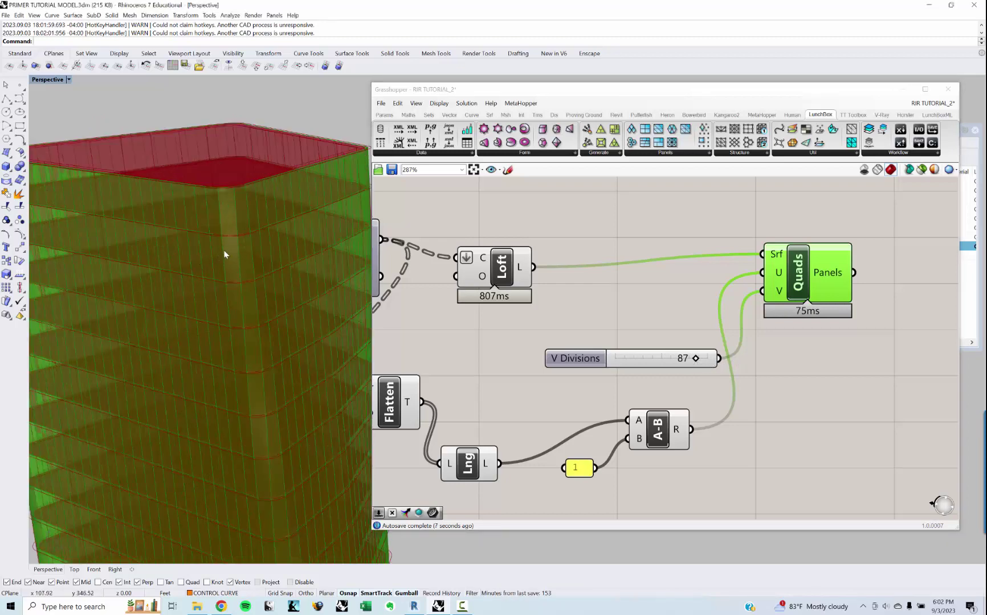
scroll(227, 257, up, 5)
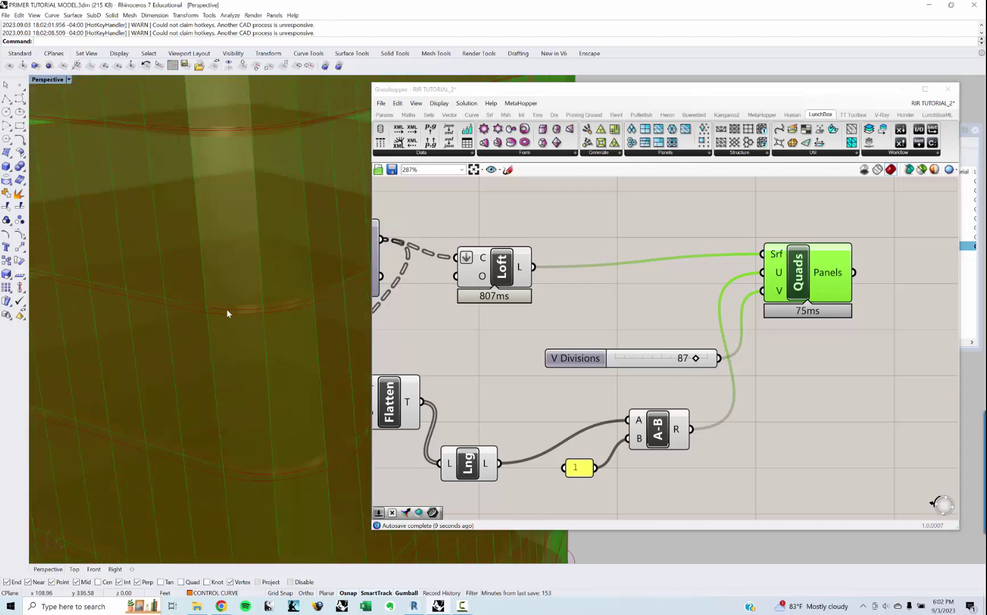
right_drag(227, 313, 229, 322)
shift+right_drag(241, 420, 210, 285)
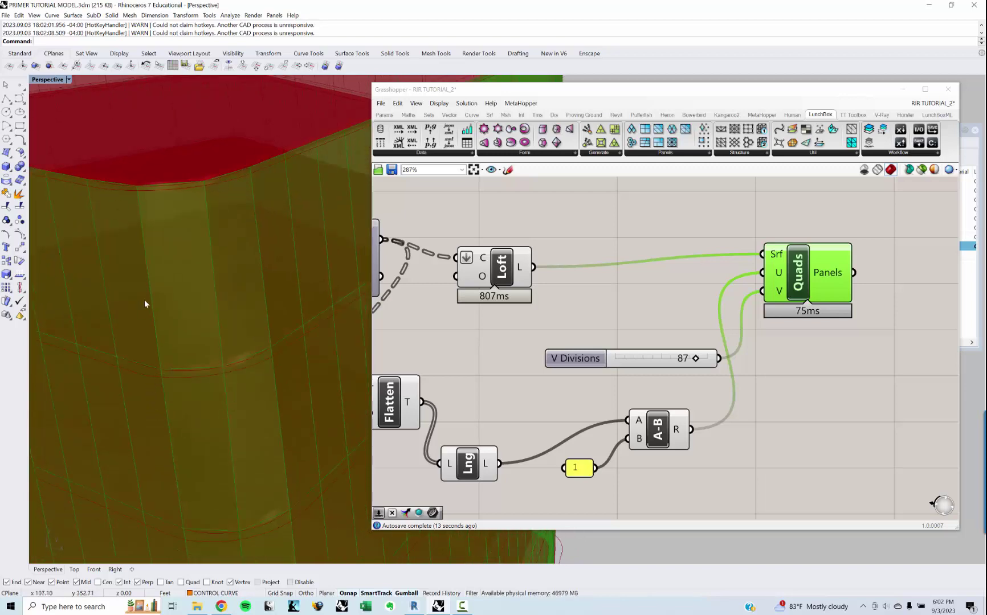
scroll(178, 285, down, 8)
scroll(193, 181, up, 5)
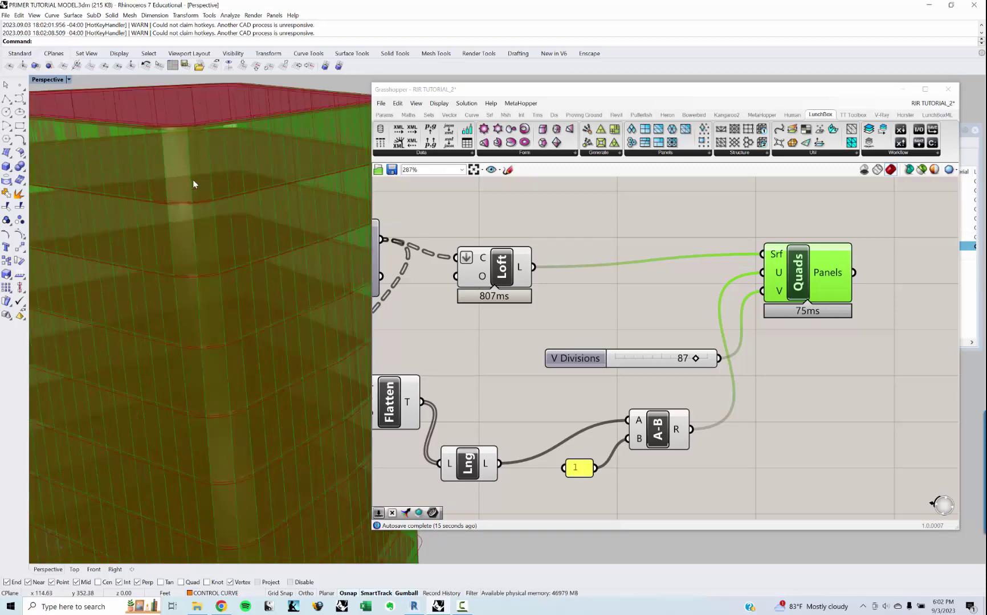
scroll(172, 170, down, 8)
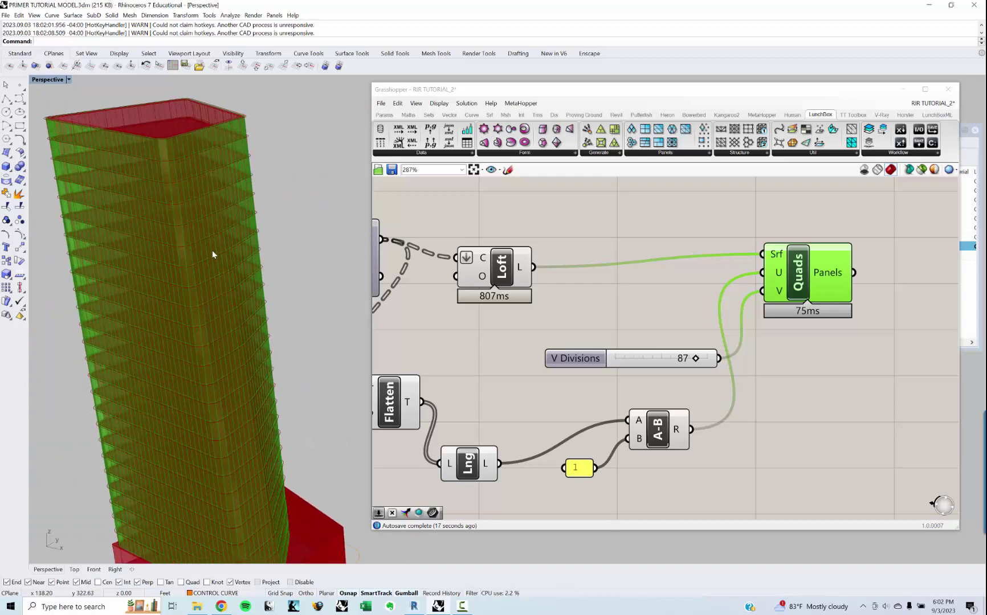
right_drag(216, 287, 205, 441)
right_drag(558, 404, 461, 420)
click(681, 350)
click(729, 284)
right_drag(729, 285, 550, 346)
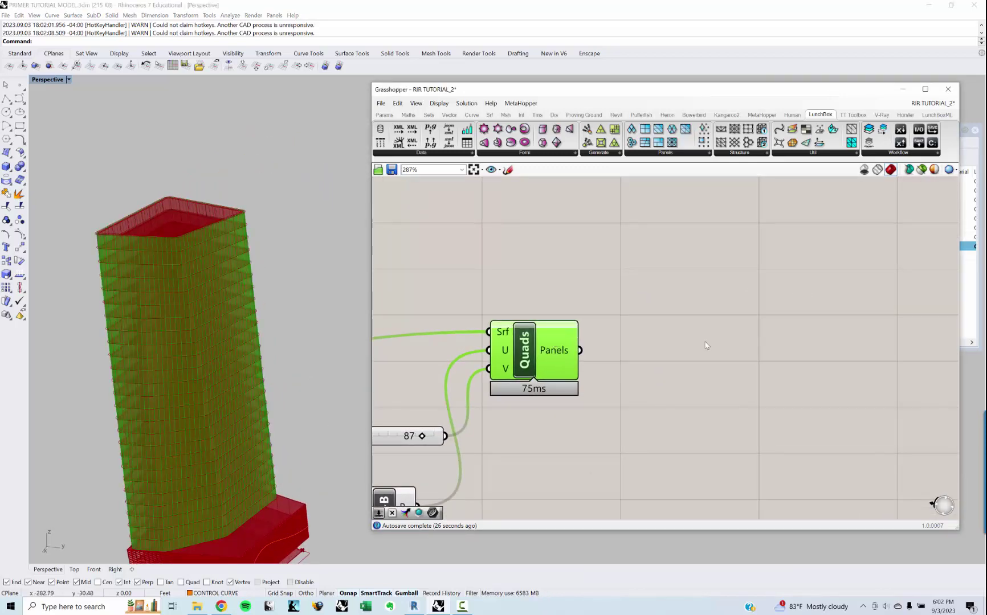
click(715, 348)
double_click(694, 350)
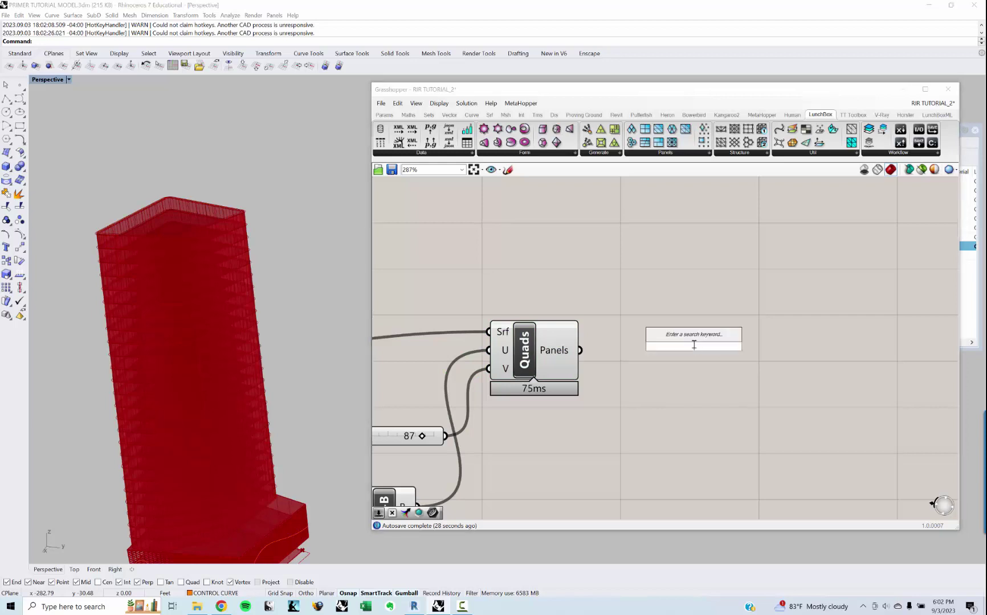
click(707, 304)
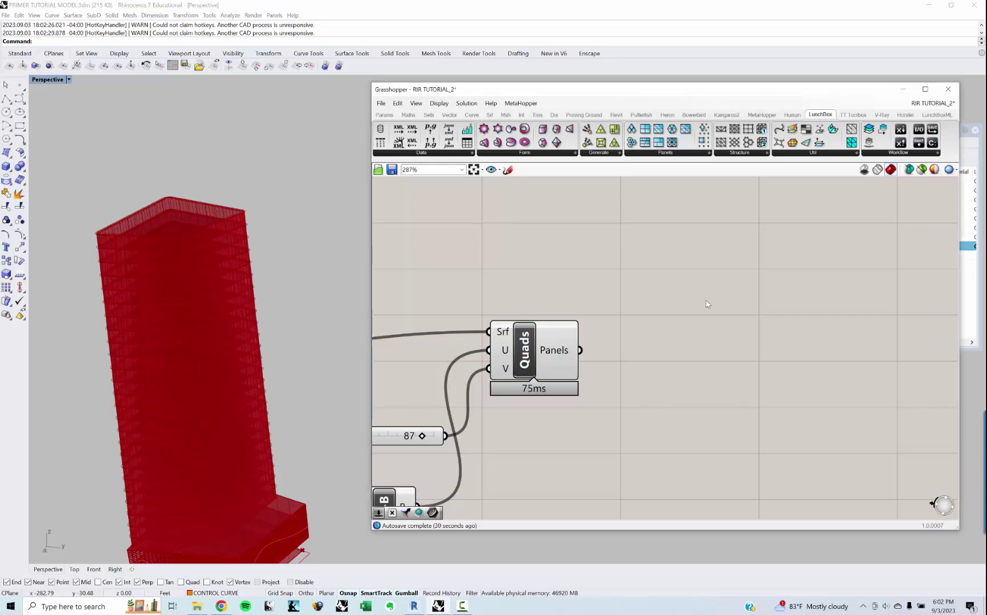
right_drag(706, 304, 656, 337)
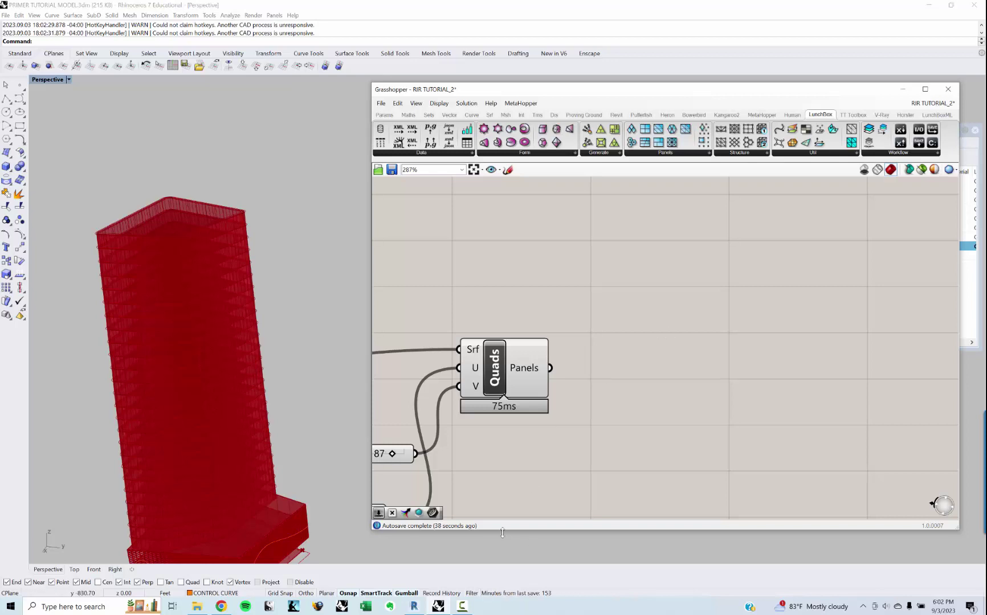
Step: Switch to Revit, minimize the Grasshopper and Rhino windows, and show the whole tower in the 3D view
click(423, 605)
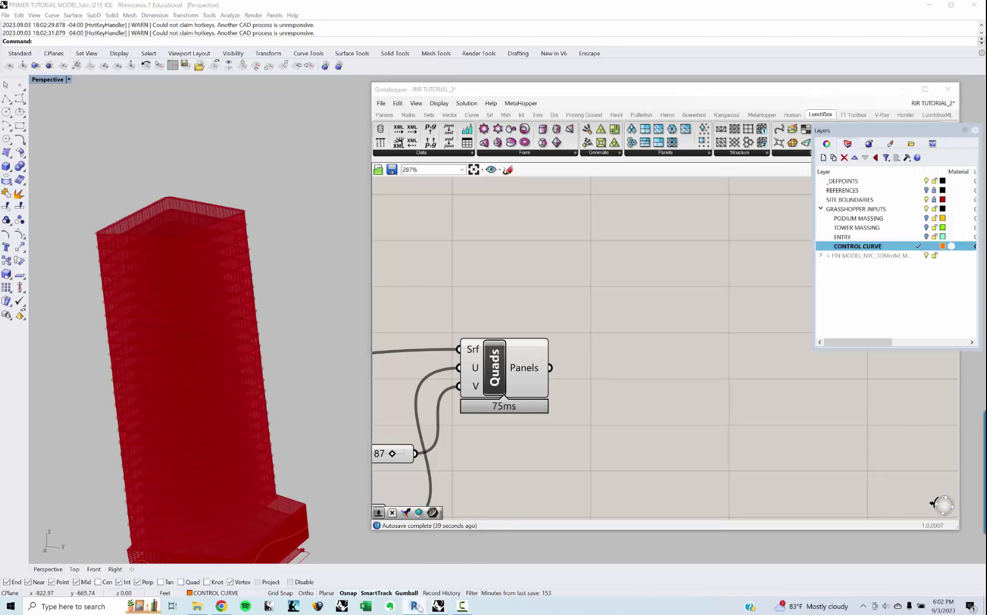
click(897, 92)
click(929, 5)
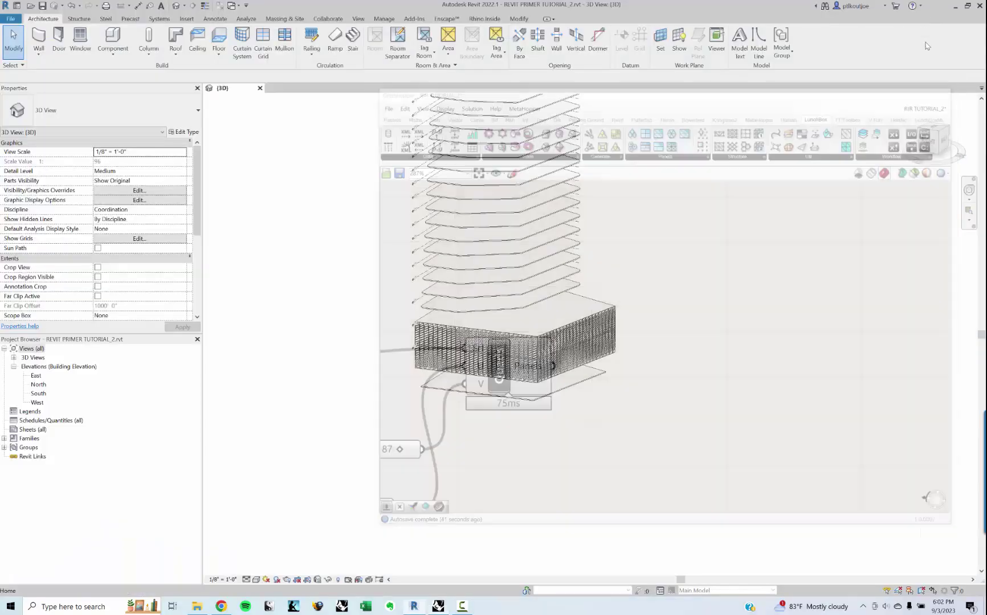
scroll(646, 205, down, 5)
shift+middle_drag(655, 211, 530, 342)
scroll(568, 358, up, 1)
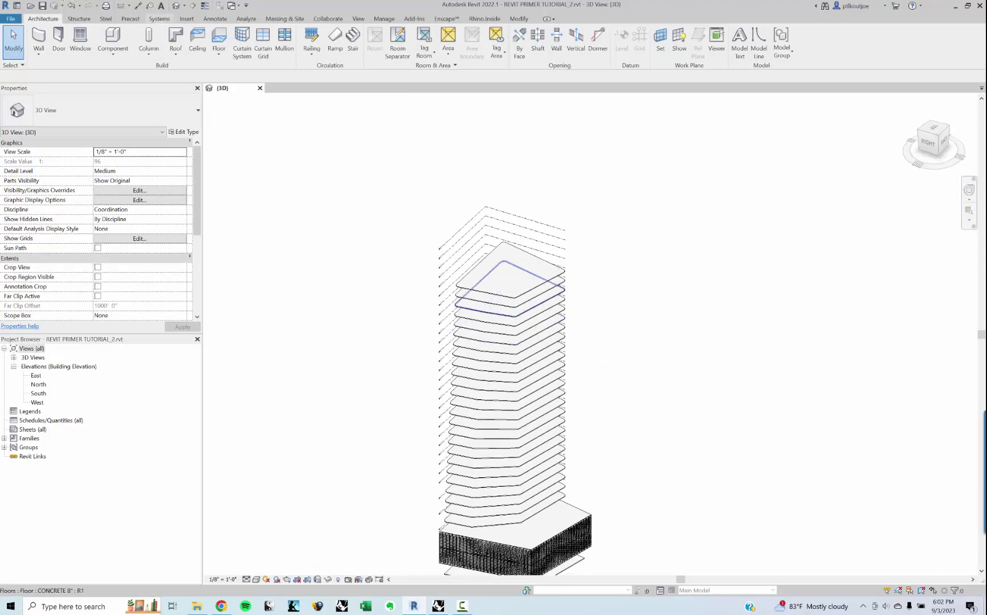
Step: Create a new family from the English-Imperial template Curtain Panel Pattern Based.rft, dismissing the save reminder without saving the project
click(9, 18)
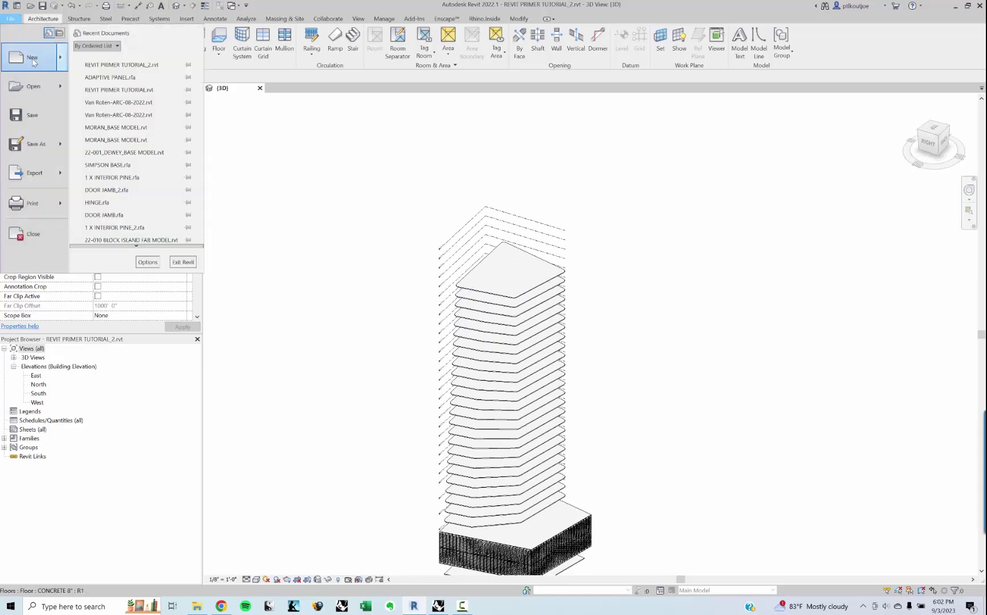
mouse_move(32, 60)
click(127, 73)
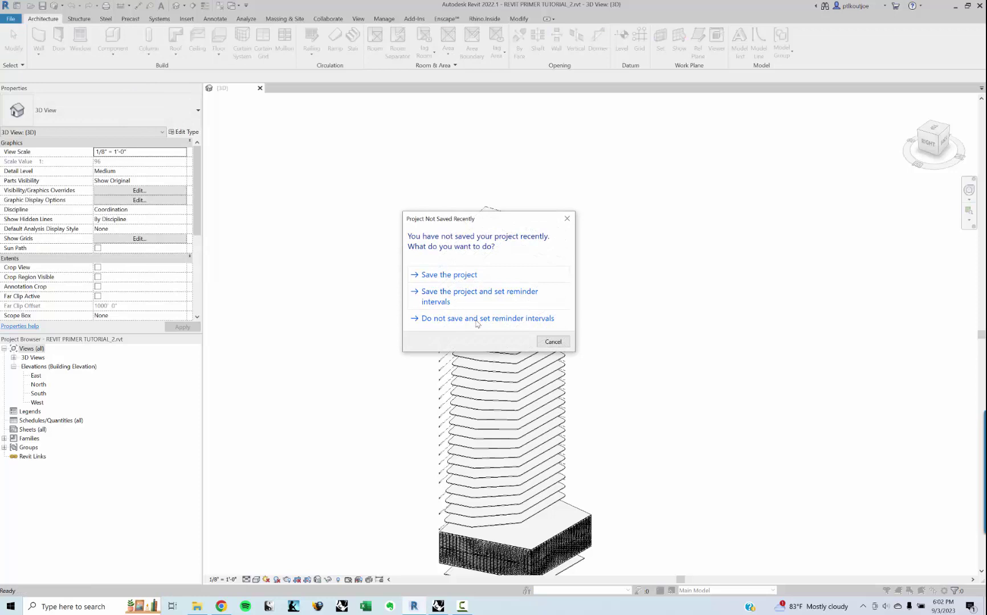
click(553, 342)
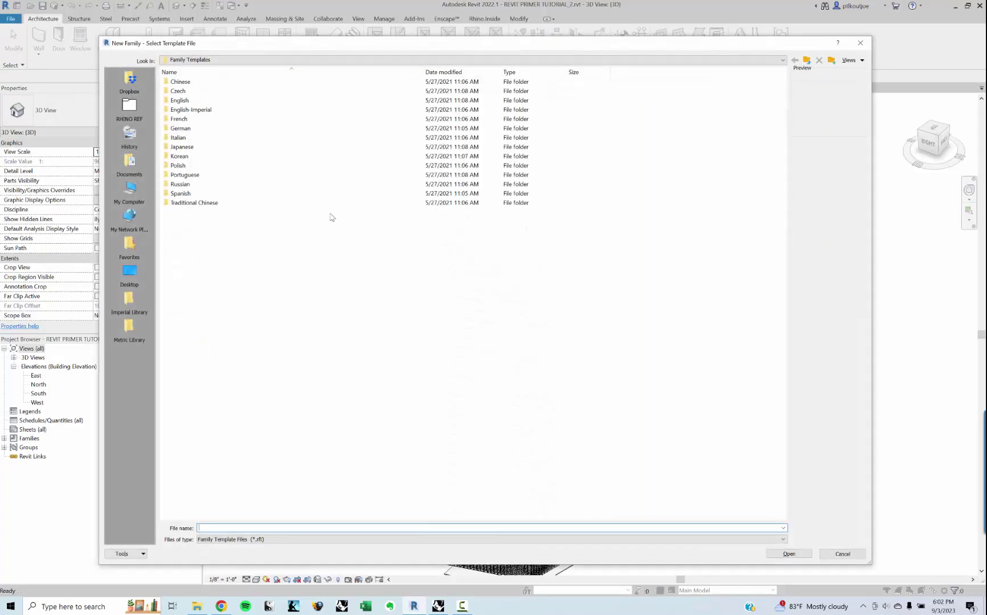
double_click(197, 109)
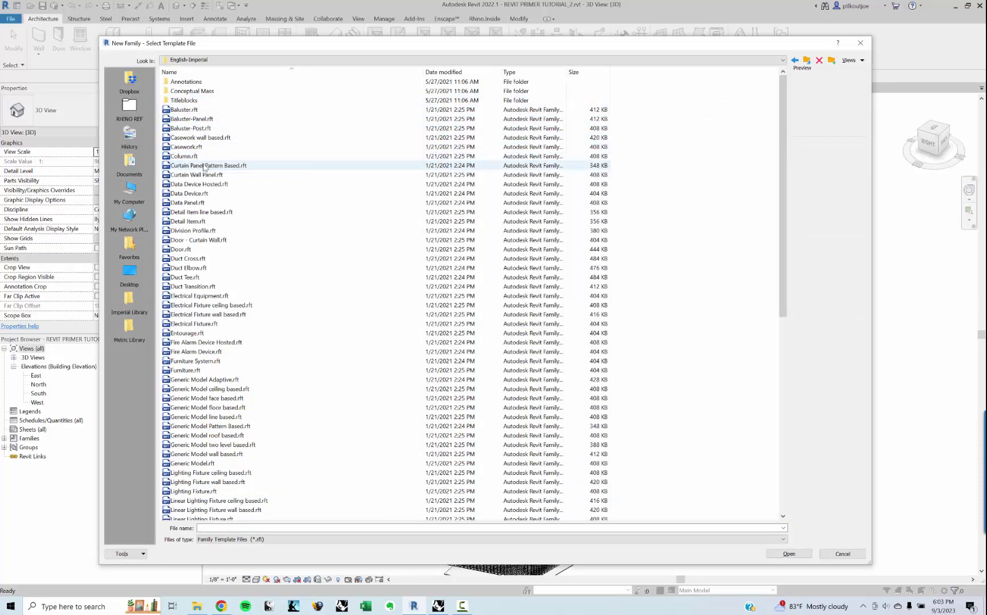
double_click(204, 166)
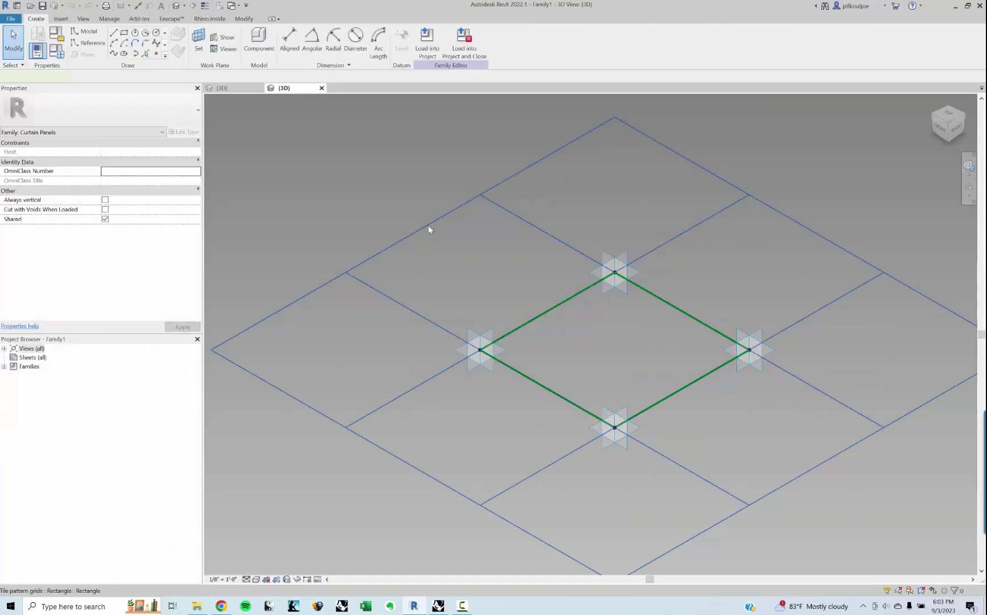
Step: Select the tile pattern grid and review its available pattern types, leaving Rectangle as the type
click(428, 225)
key(Escape)
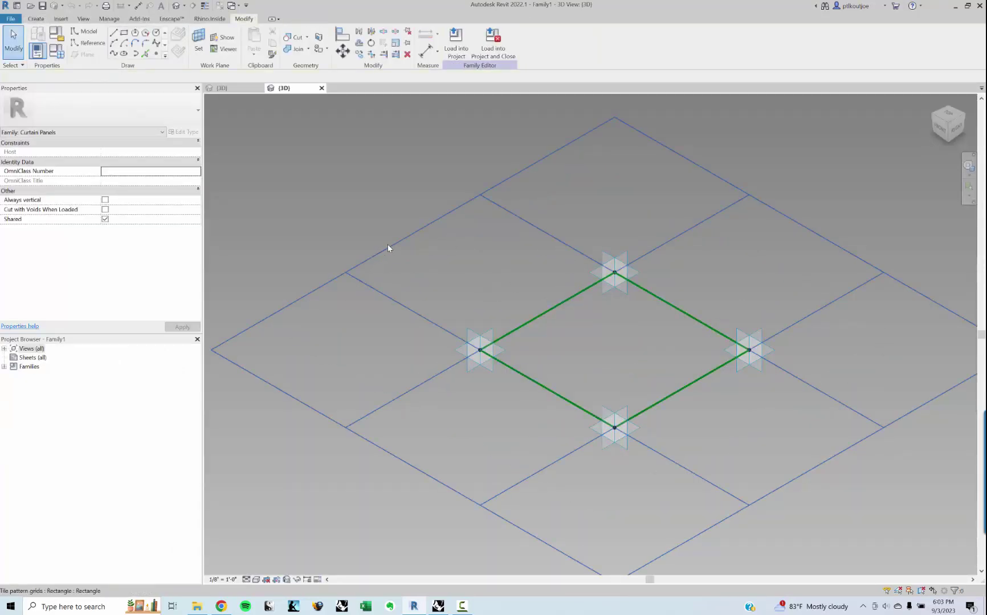
click(388, 249)
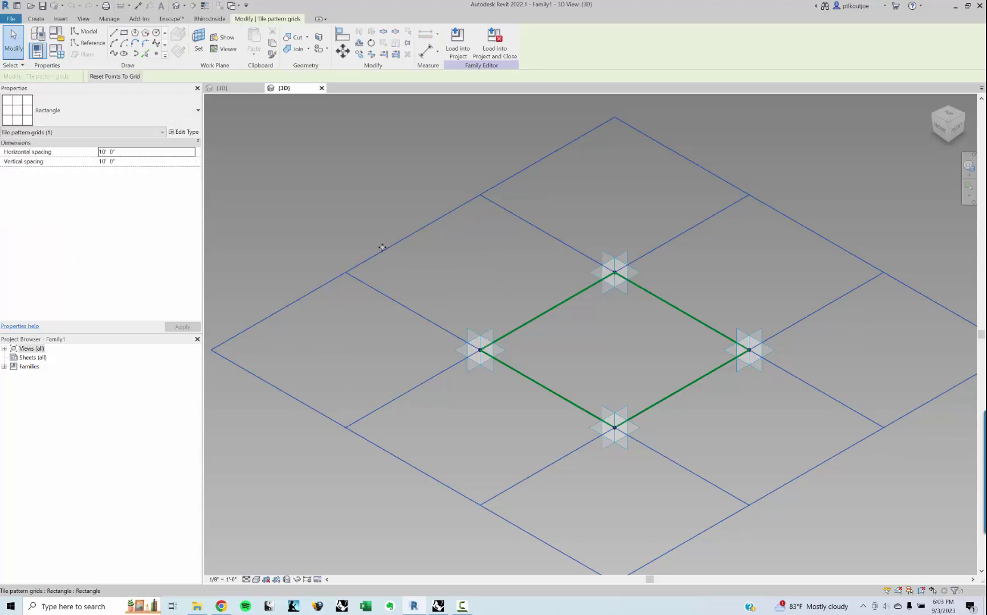
click(171, 111)
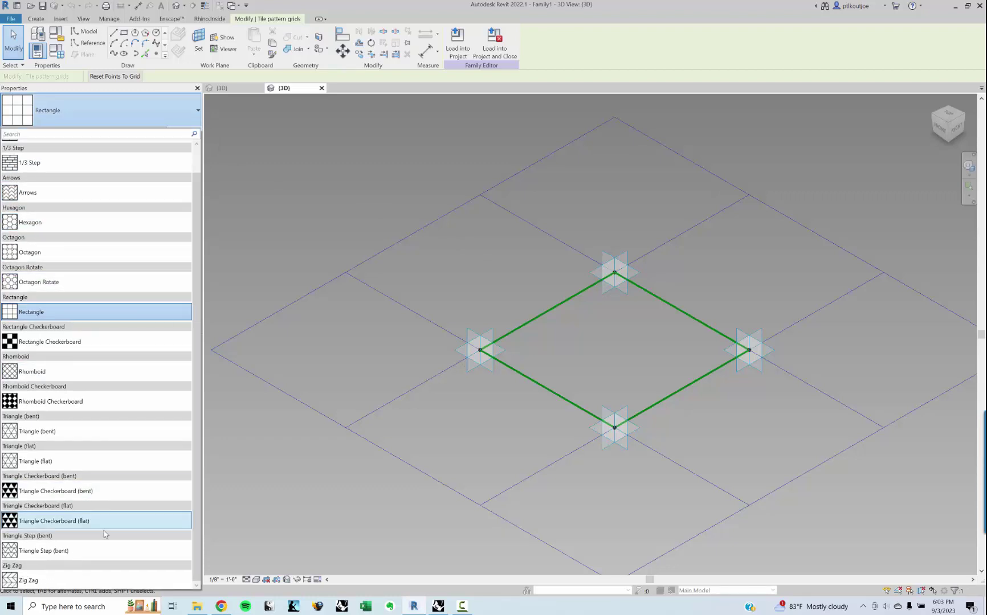
scroll(107, 248, up, 1)
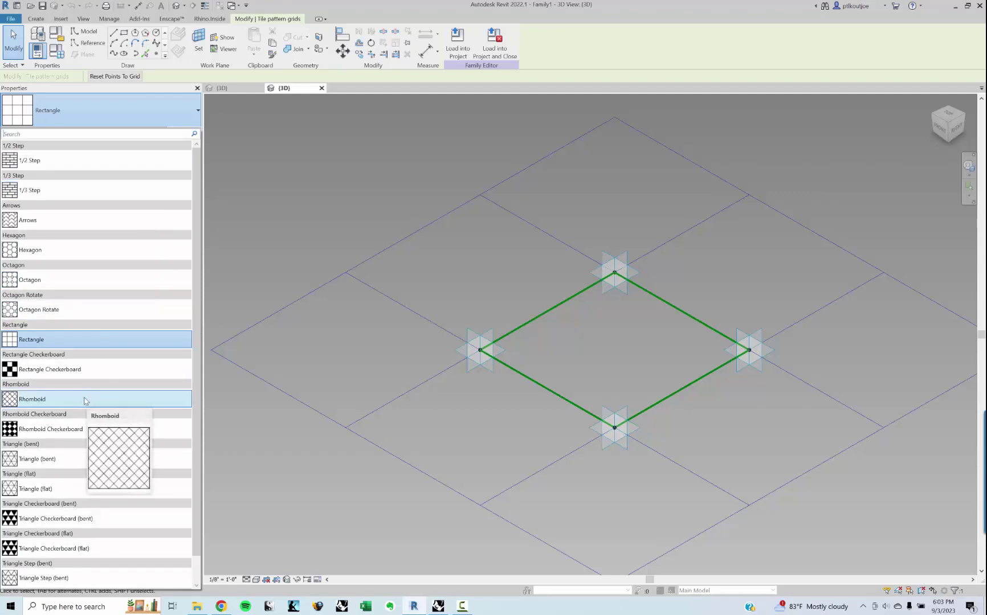
scroll(86, 401, down, 1)
scroll(95, 403, up, 1)
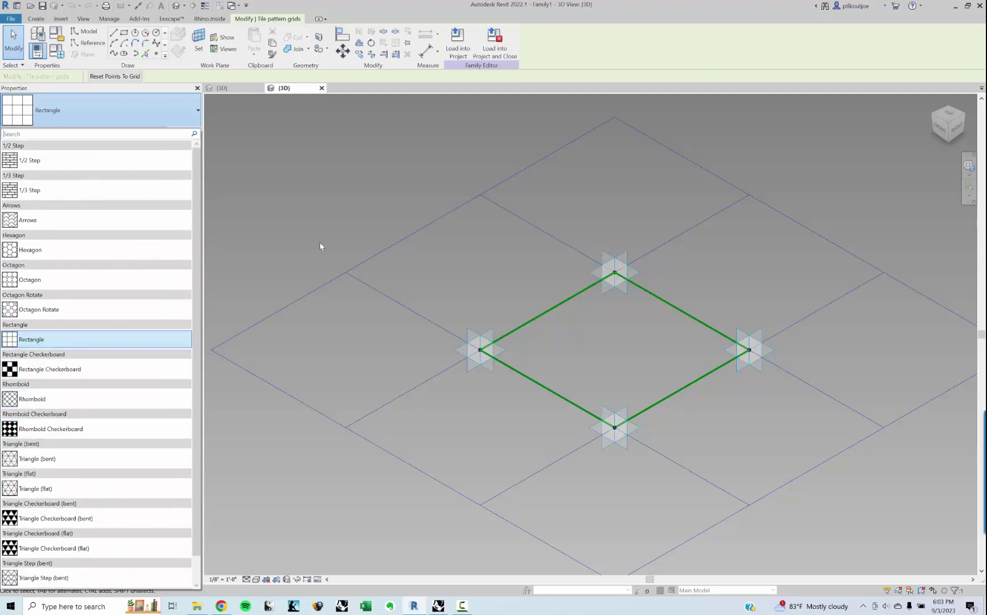
click(427, 160)
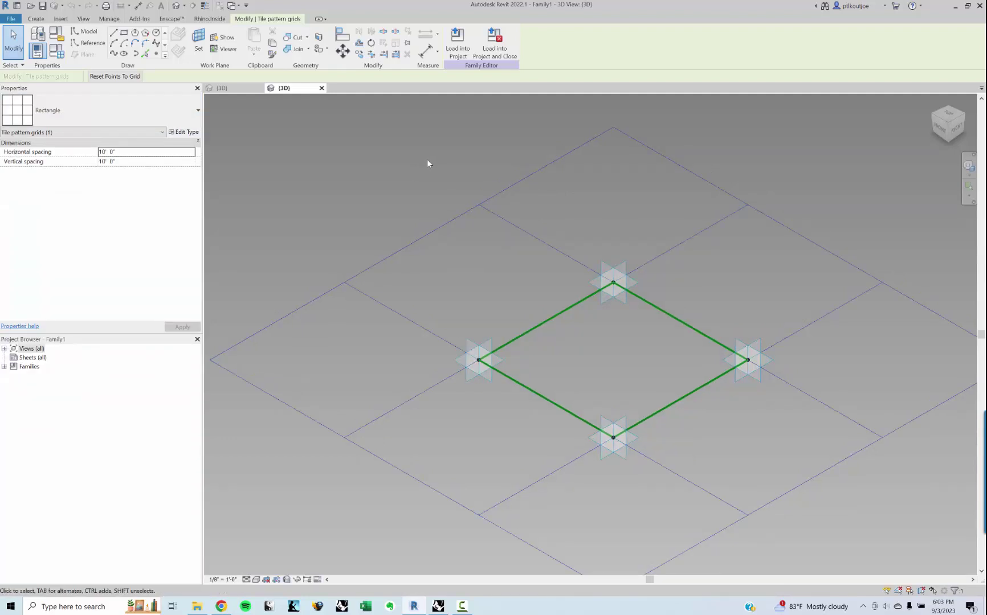
drag(496, 280, 388, 219)
click(485, 294)
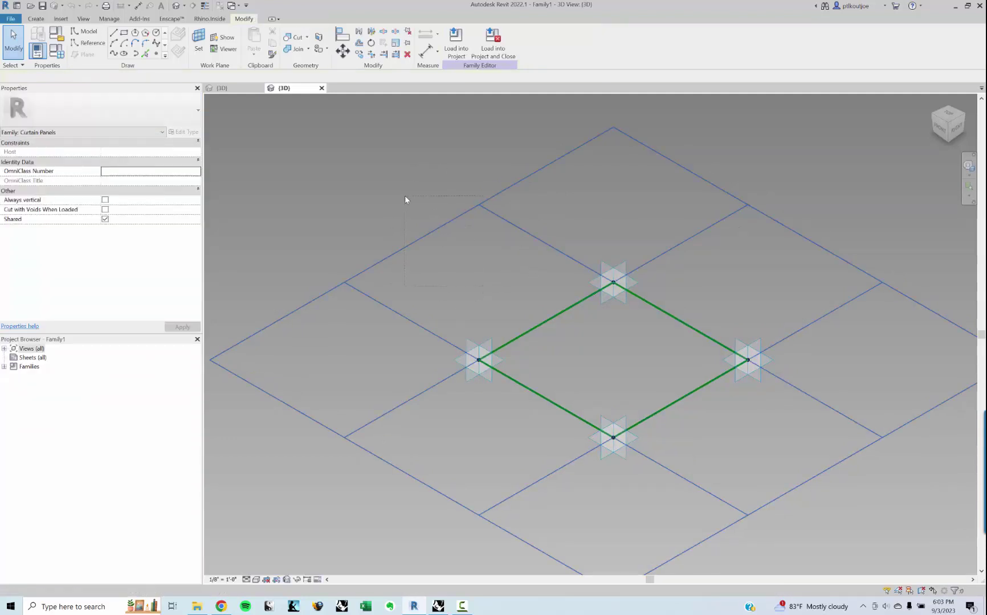
click(404, 196)
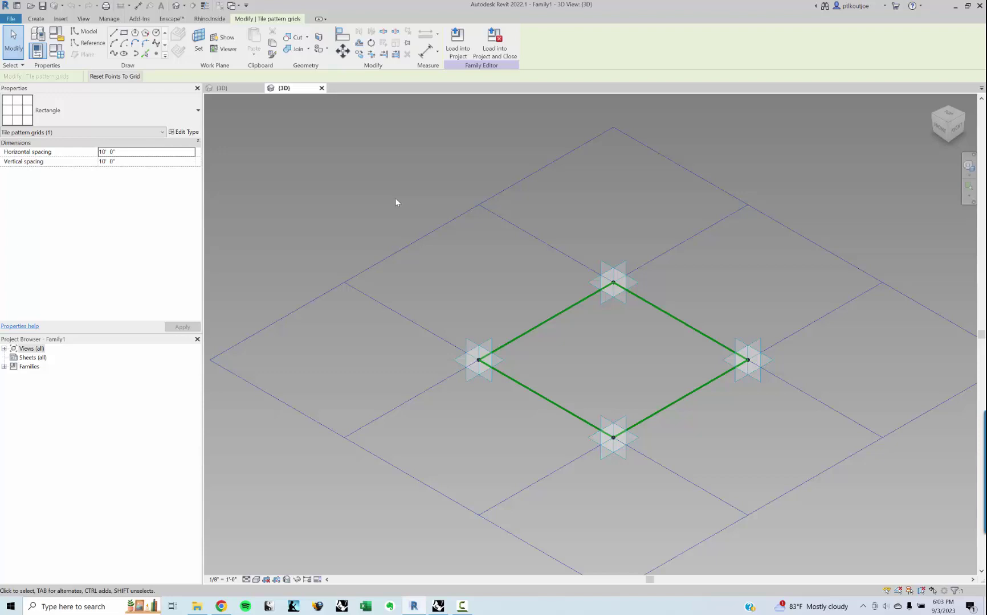
click(423, 188)
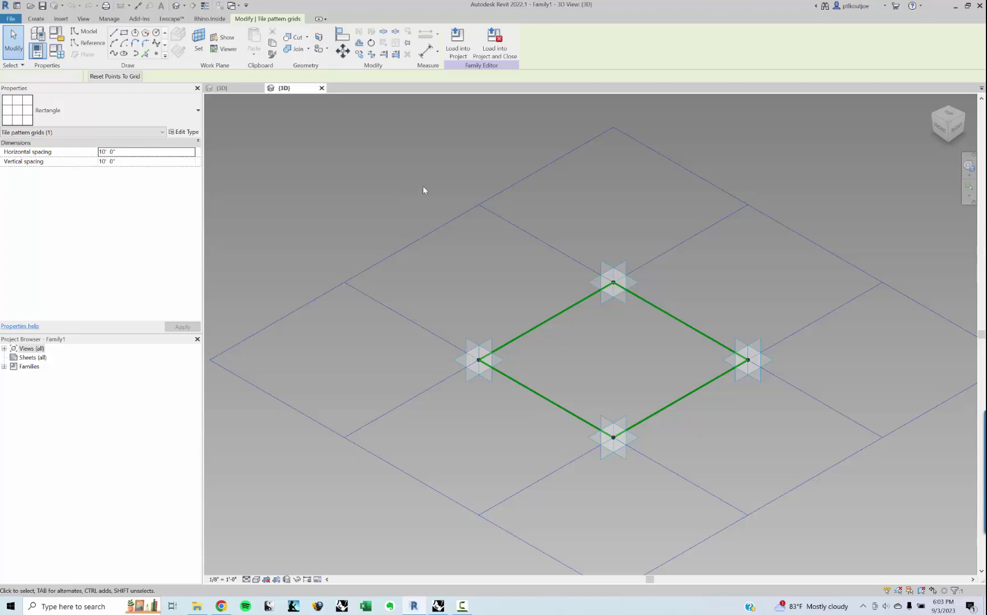
Step: Set the scale of the family's 3D view to 1" = 1'-0"
click(231, 580)
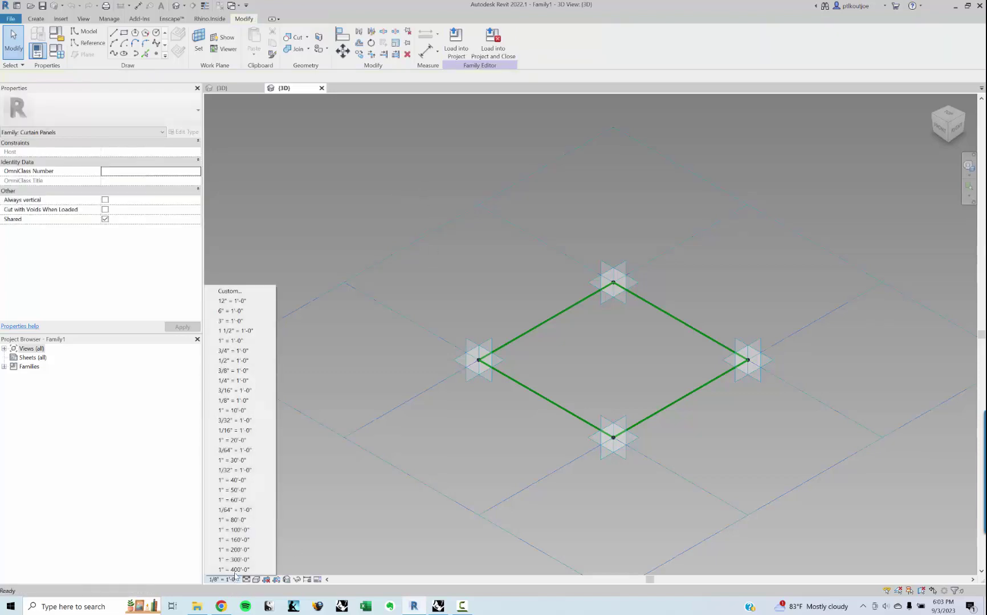
click(245, 340)
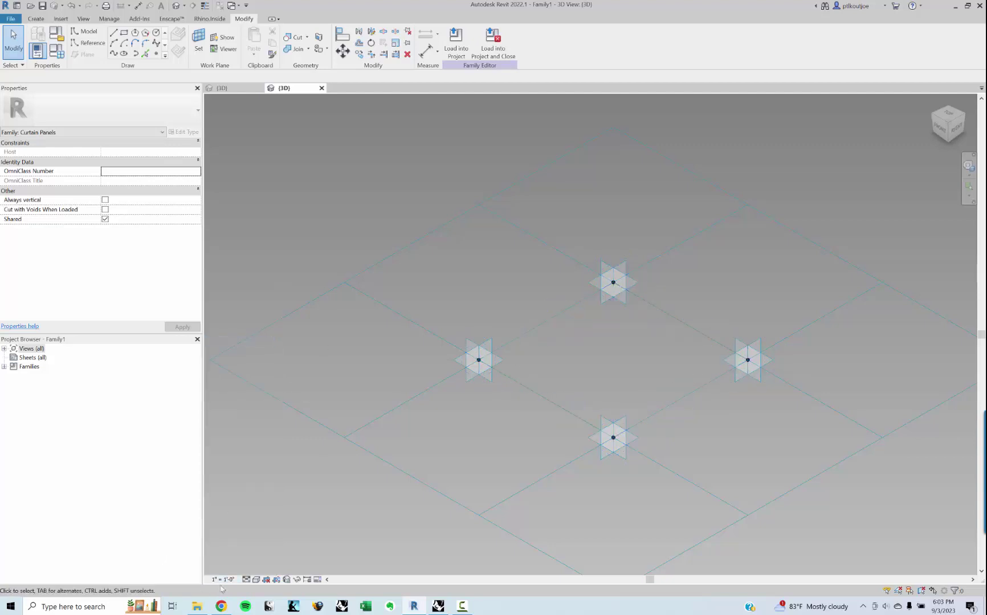
click(222, 580)
click(521, 326)
Step: Sketch a rectangle about 4" by 4" from the panel's corner adaptive point, using that point's vertical reference plane as work plane
scroll(522, 339, up, 3)
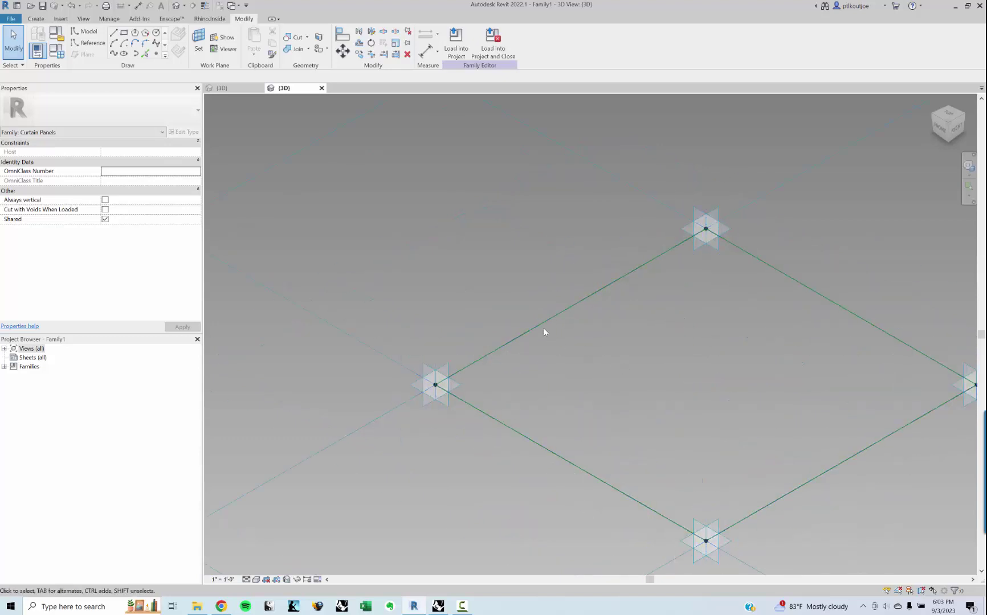
scroll(557, 356, up, 2)
middle_drag(590, 380, 564, 351)
scroll(560, 345, down, 1)
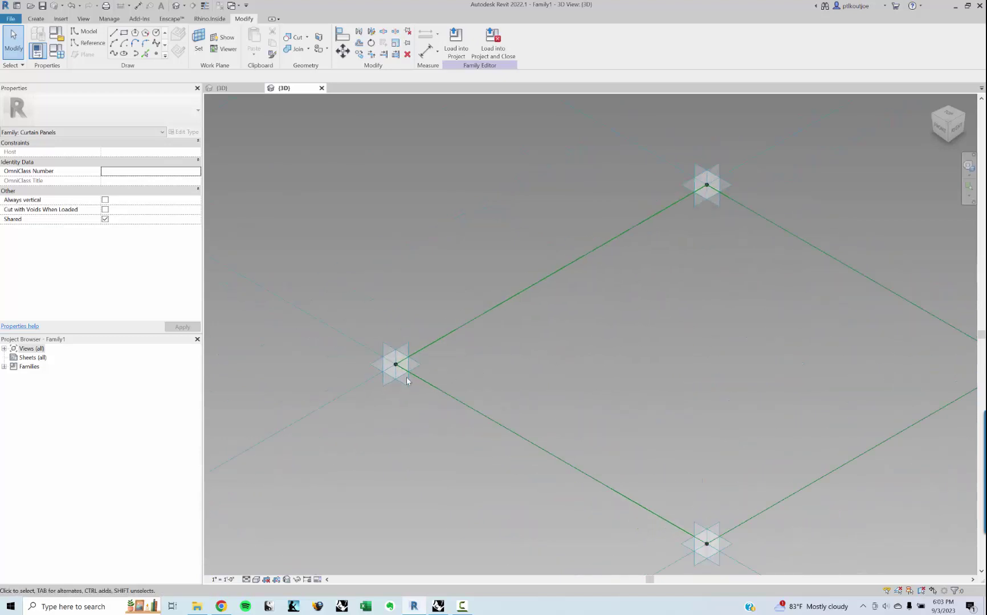
scroll(399, 374, up, 3)
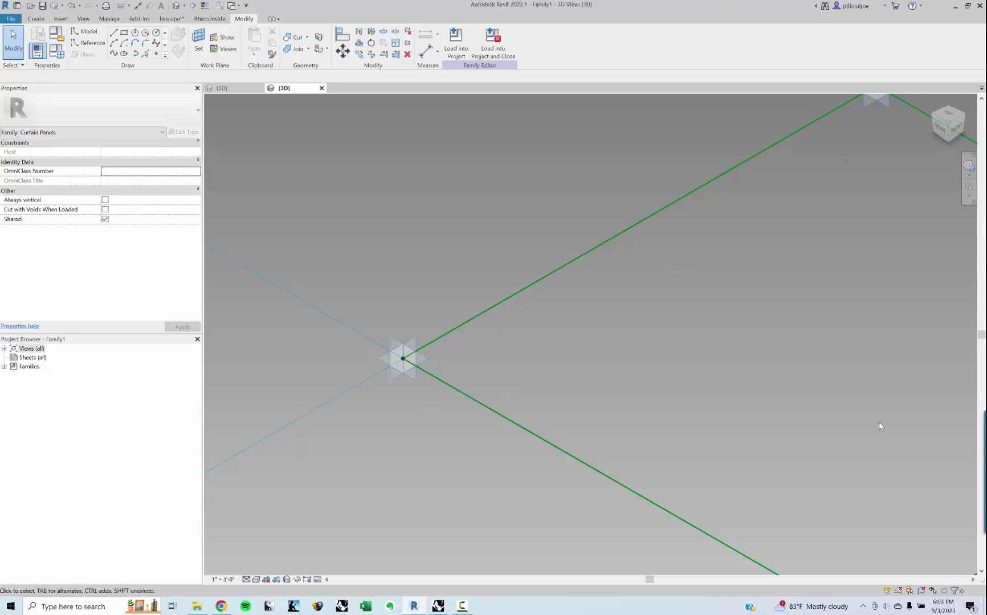
scroll(725, 220, down, 1)
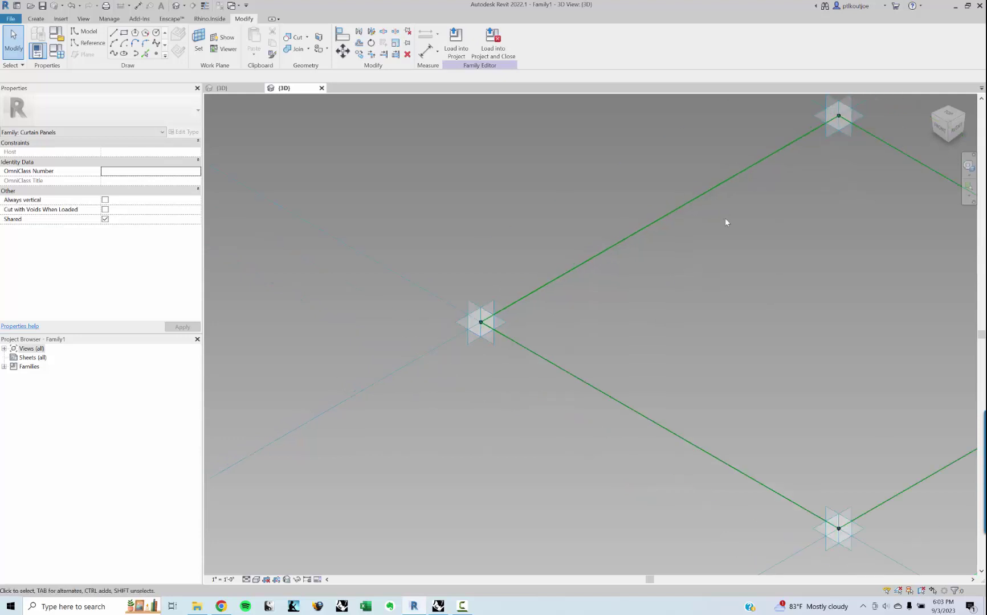
click(124, 32)
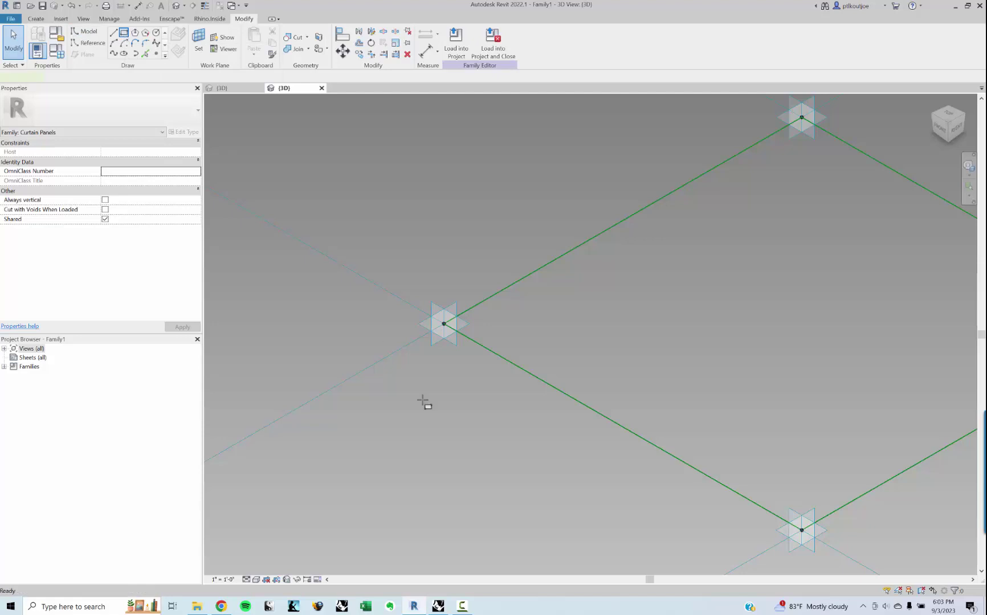
key(Escape)
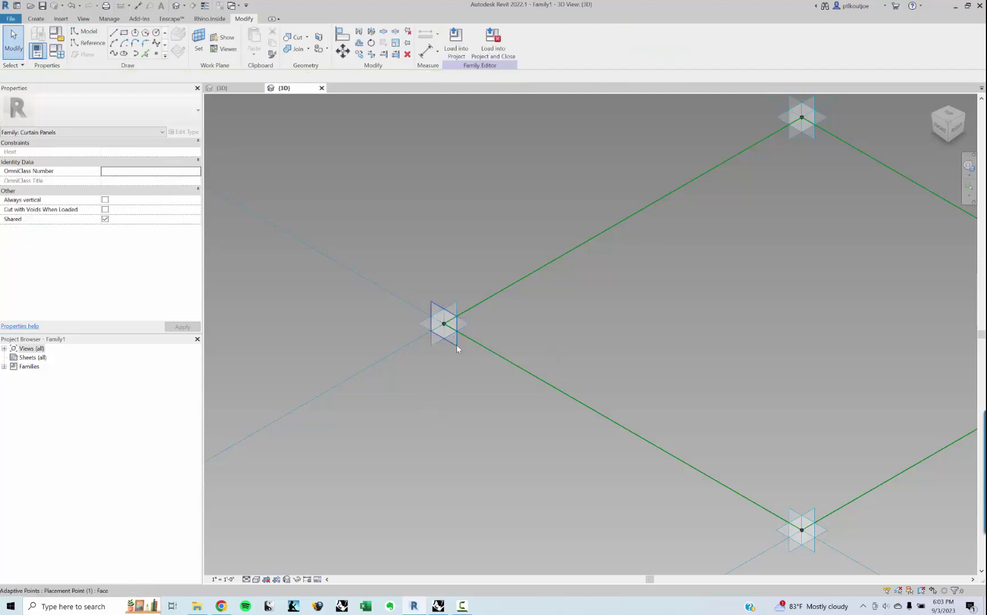
click(456, 345)
scroll(456, 347, up, 1)
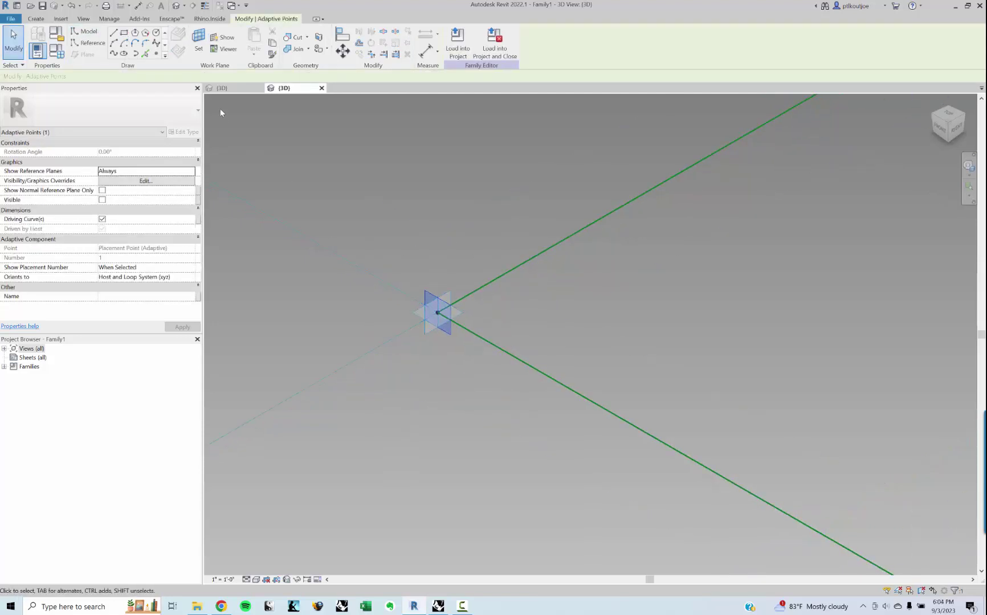
click(123, 33)
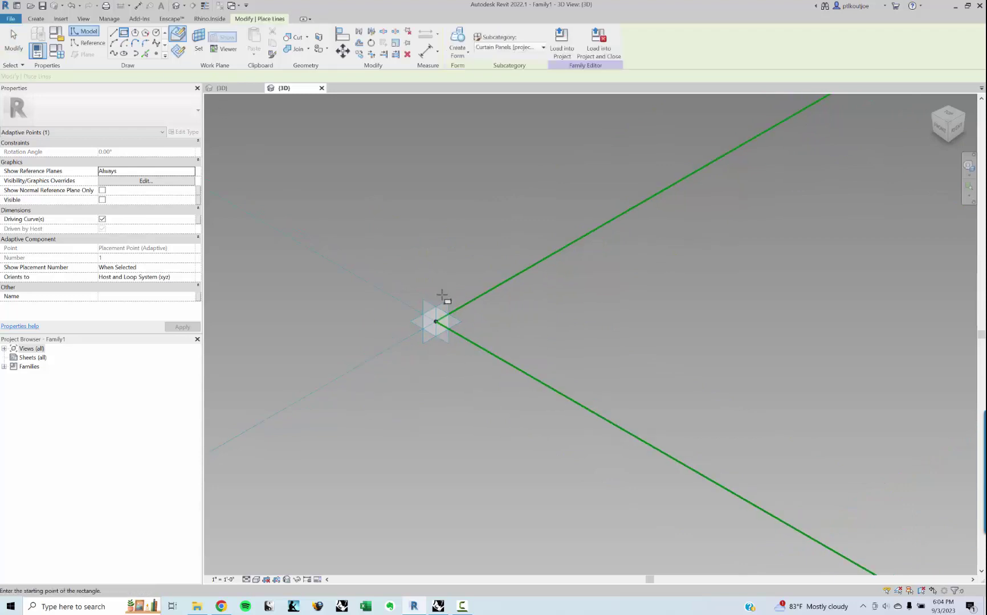
click(437, 322)
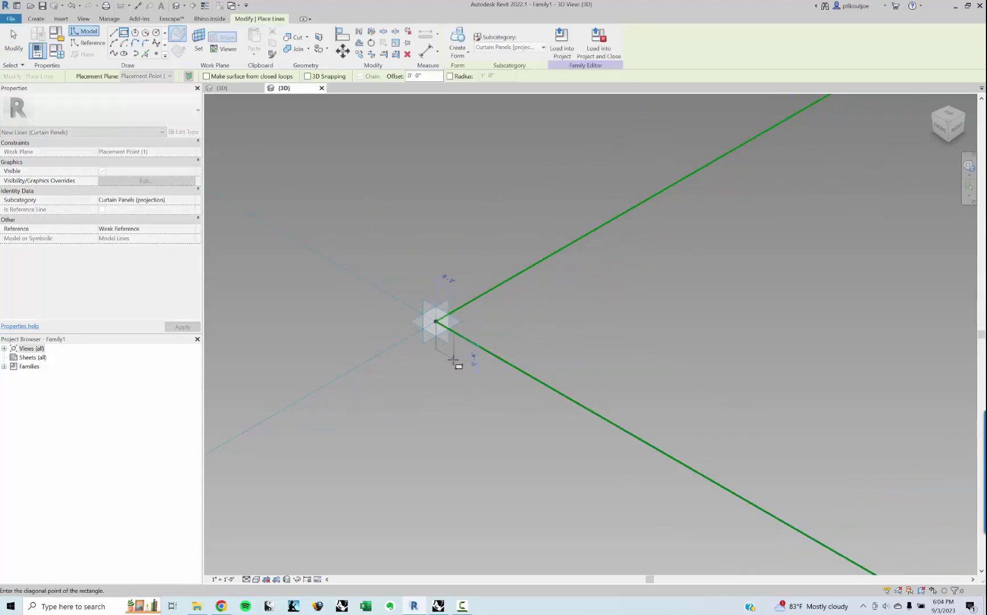
key(Escape)
key(Escape)
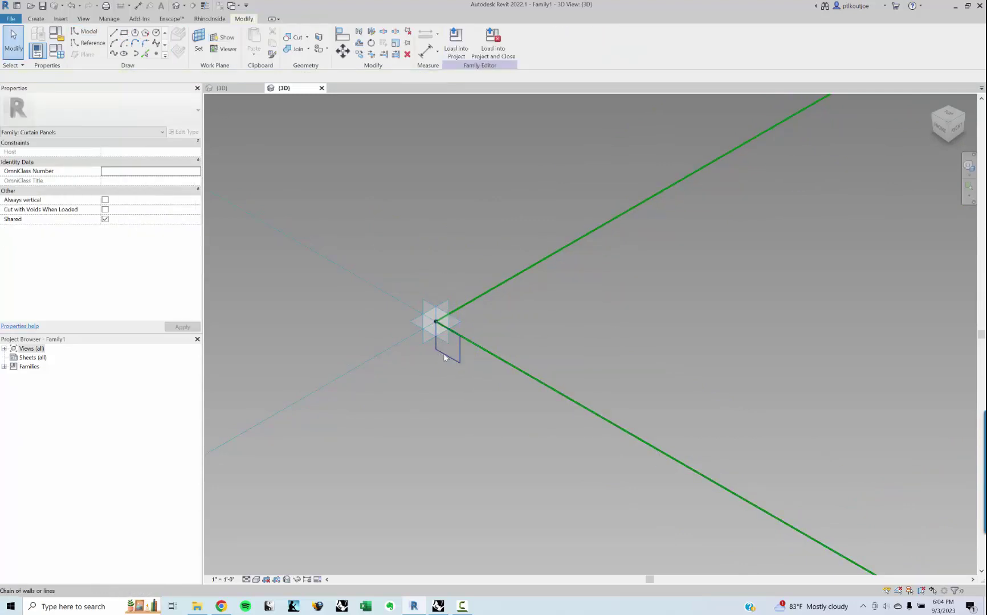
Step: Set the mullion rectangle's height to 6" and its width to 2"
click(448, 361)
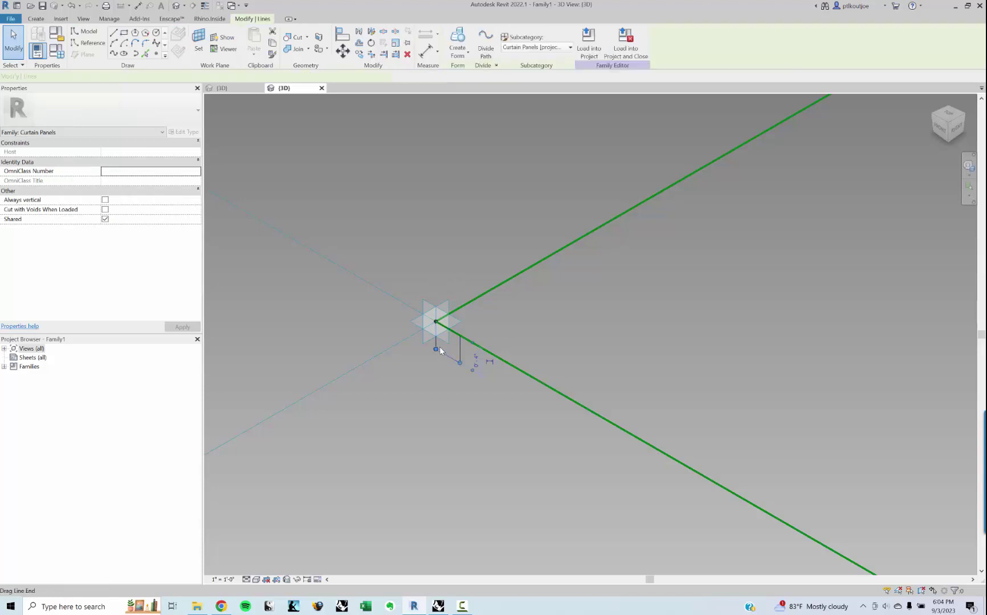
click(476, 361)
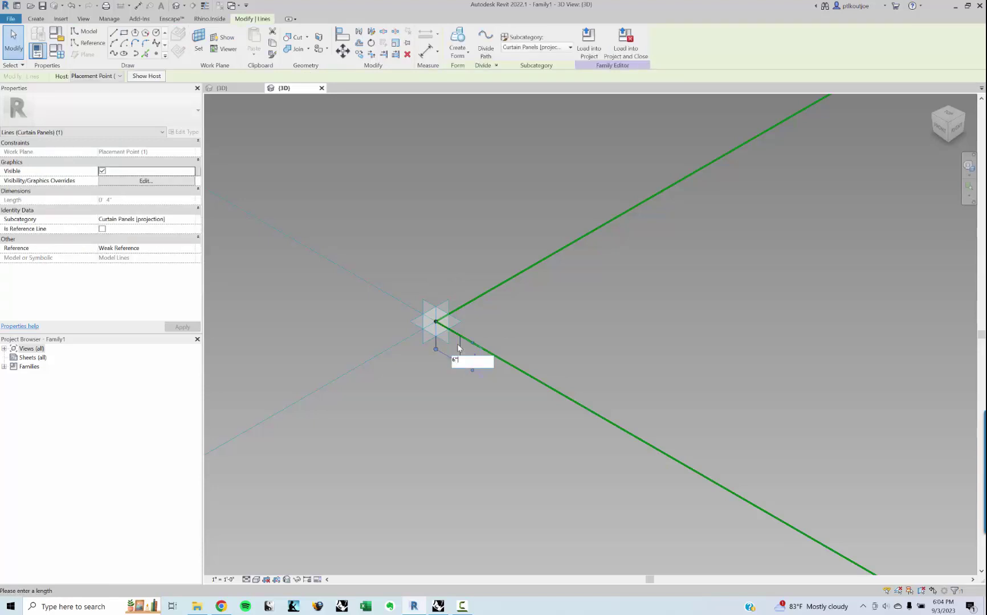
text(6")
key(Return)
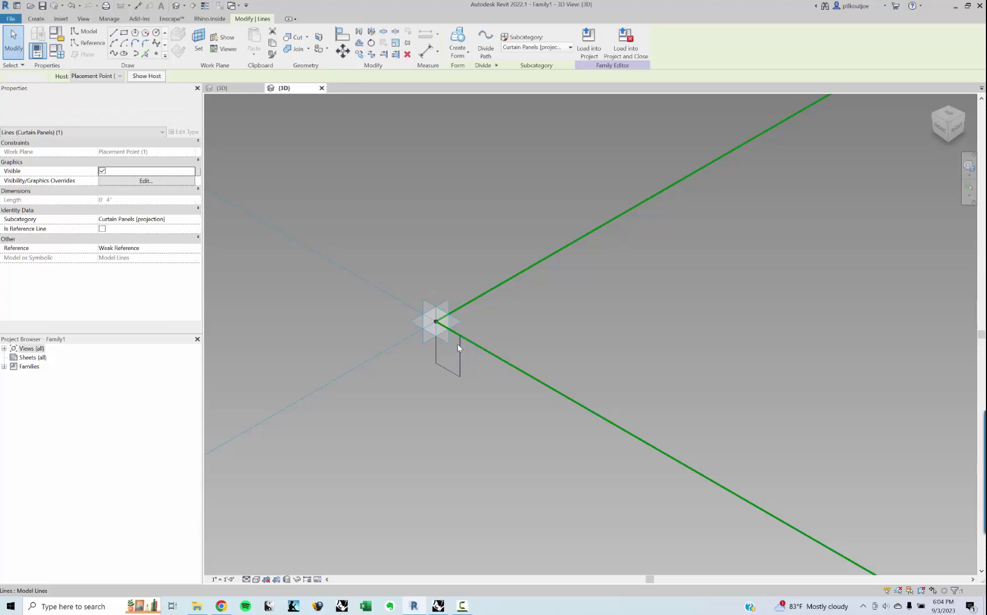
key(Escape)
click(459, 362)
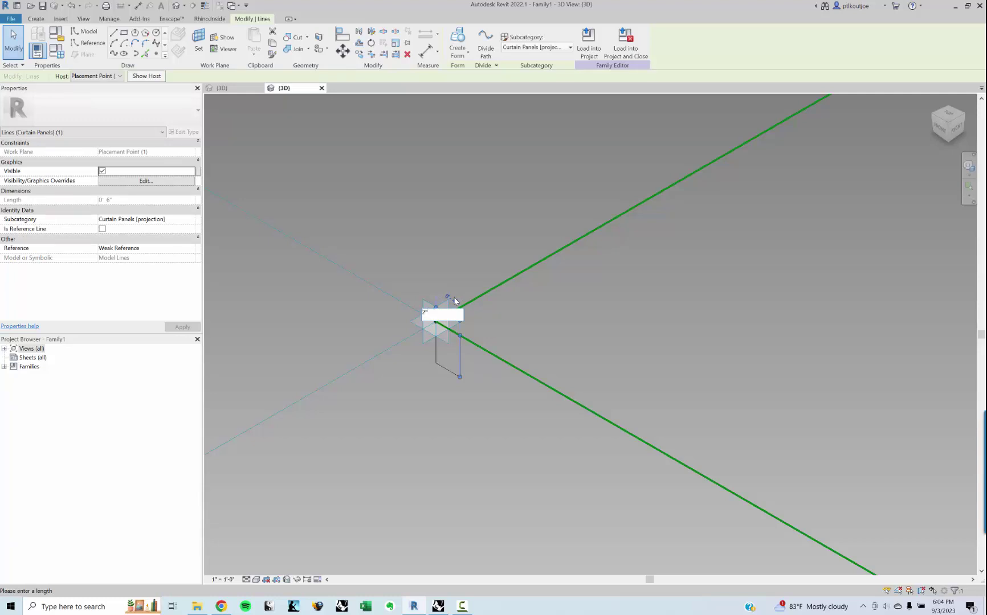
key(Return)
click(581, 320)
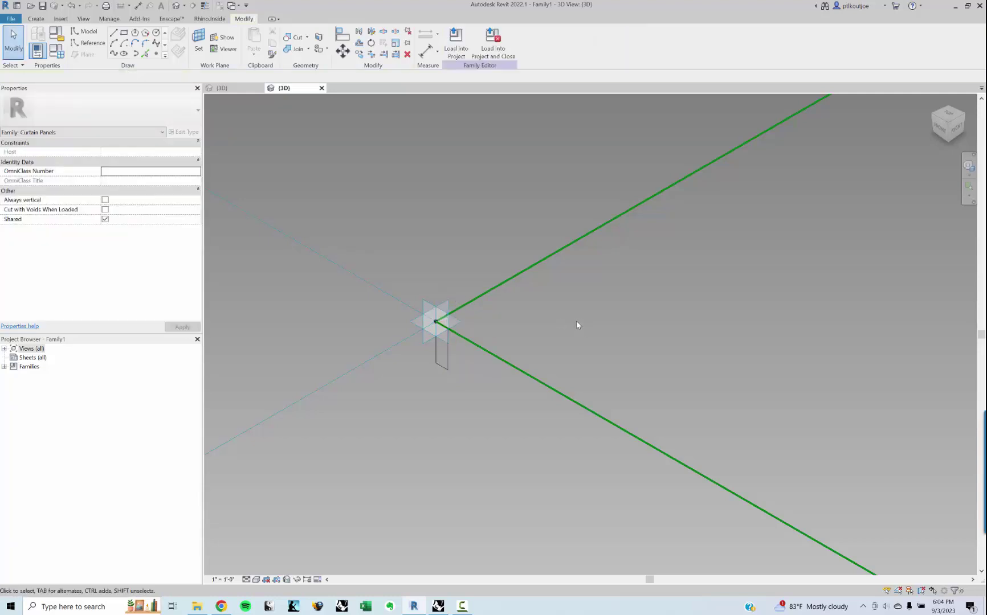
Step: Create a solid frame form by sweeping the 2" by 6" rectangle along the panel's loop of four reference lines
click(473, 346)
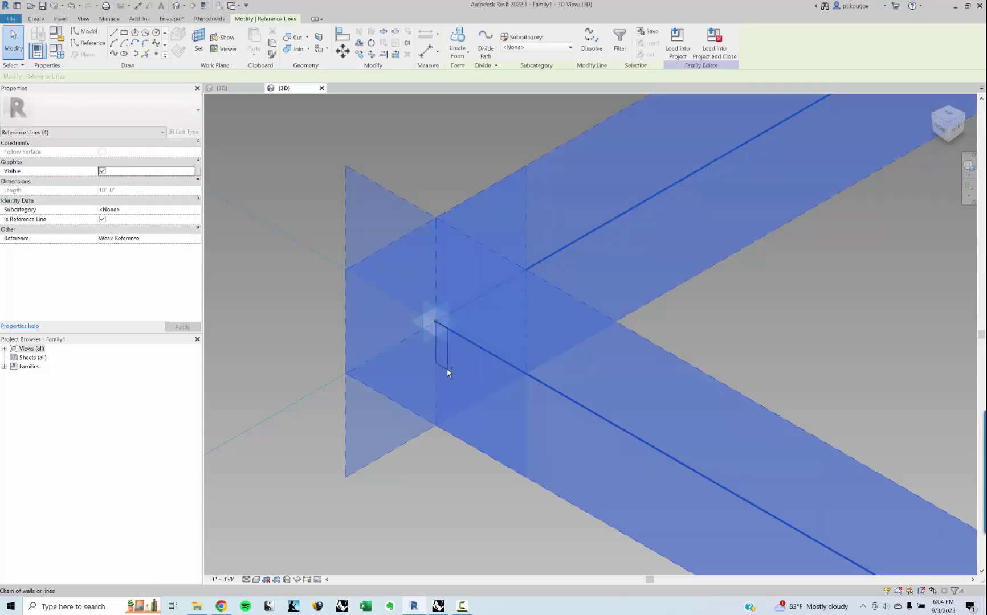
ctrl+click(452, 368)
click(458, 42)
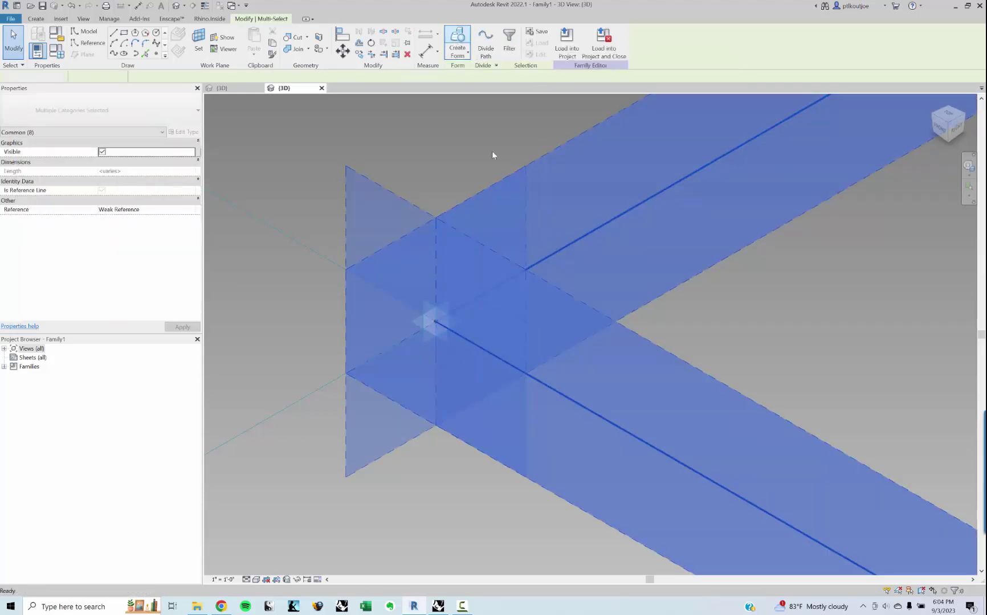
scroll(608, 298, down, 4)
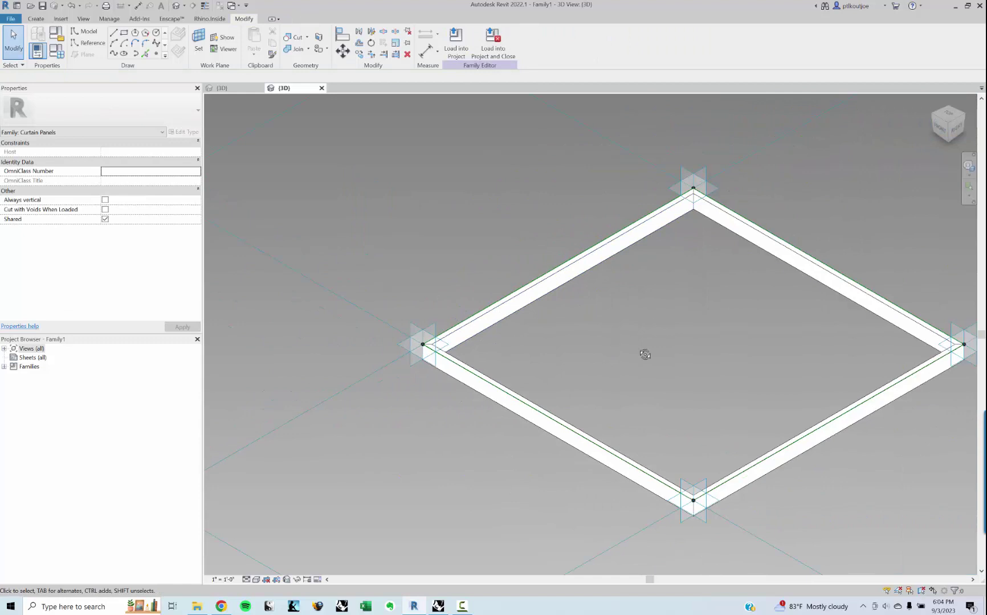
shift+middle_drag(644, 355, 624, 402)
shift+middle_drag(700, 388, 626, 372)
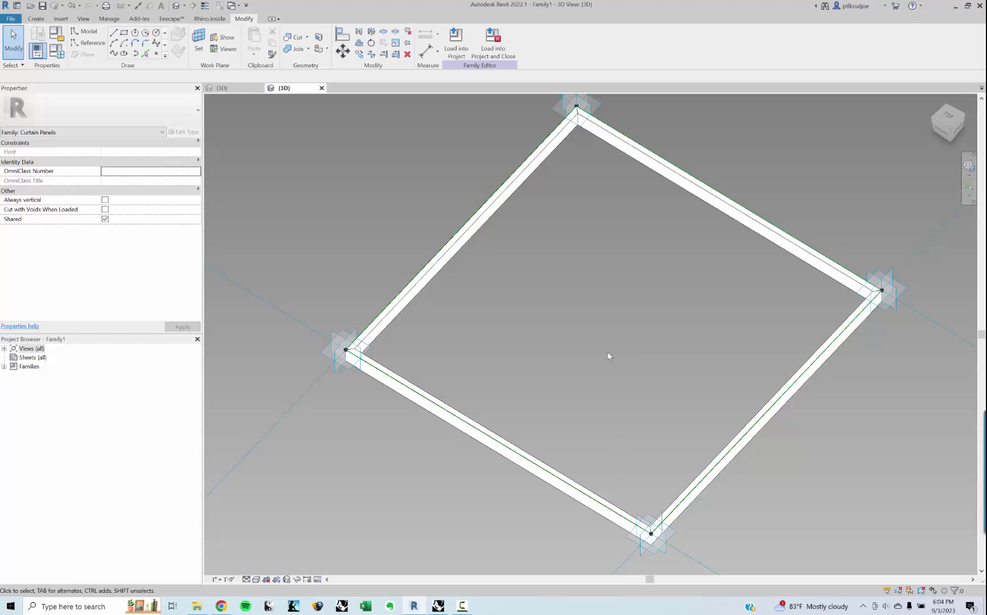
shift+middle_drag(584, 360, 568, 353)
Step: Create a form from the panel's four-line reference loop, cycling through the possible forms and choosing the solid block extrusion
key(Tab)
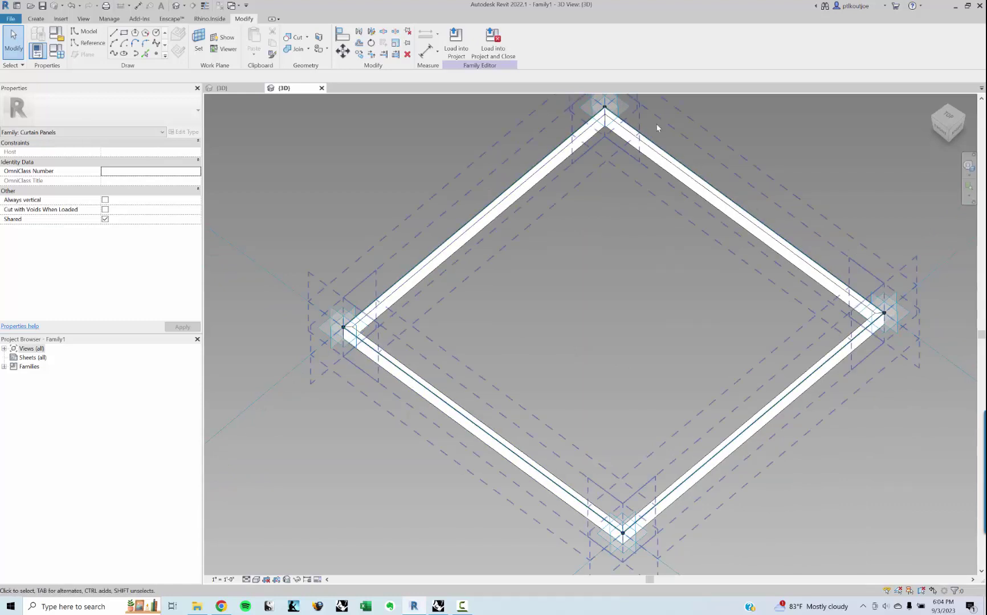
click(390, 362)
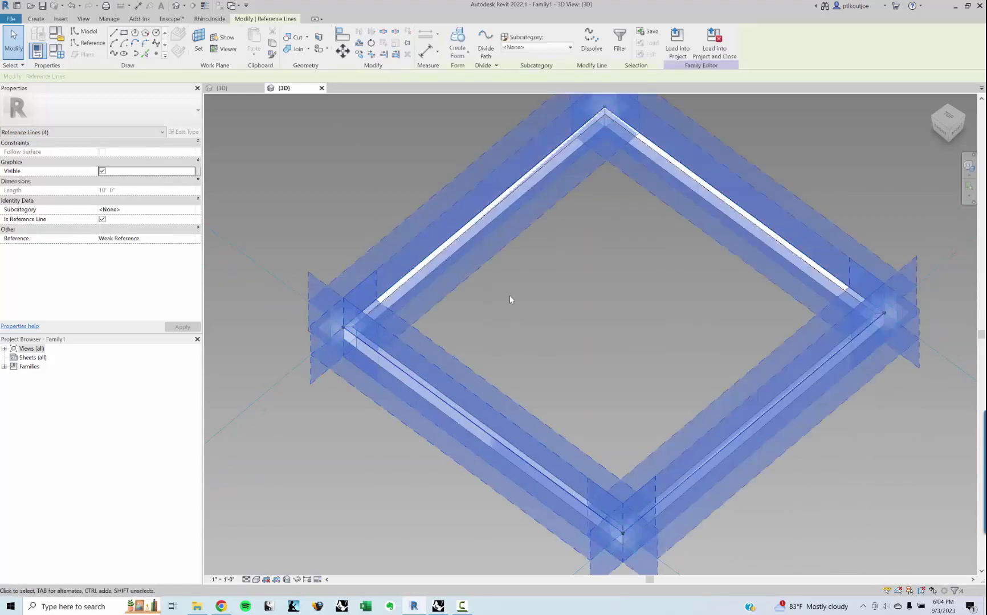
click(517, 329)
click(414, 381)
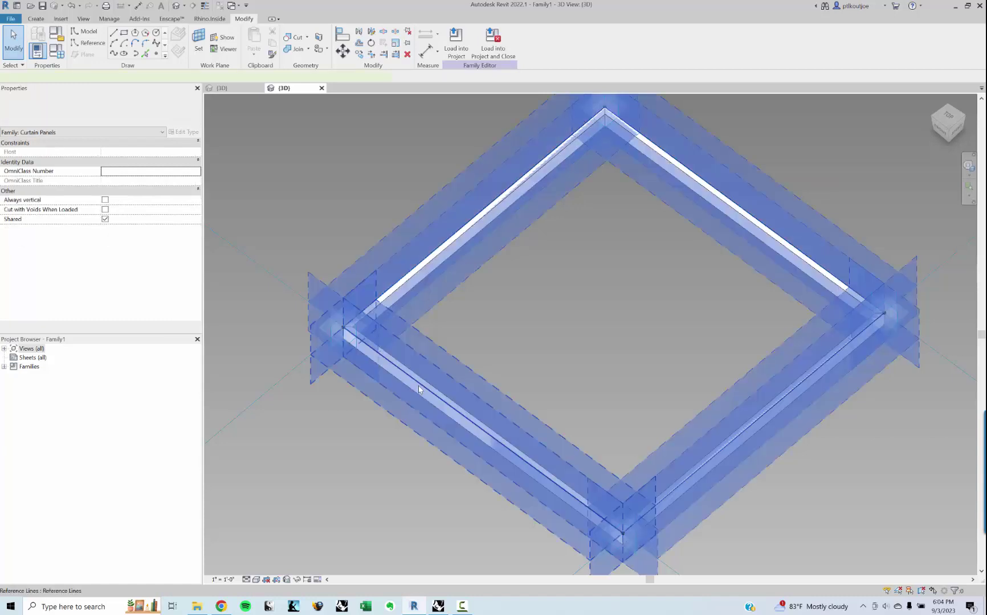
click(458, 40)
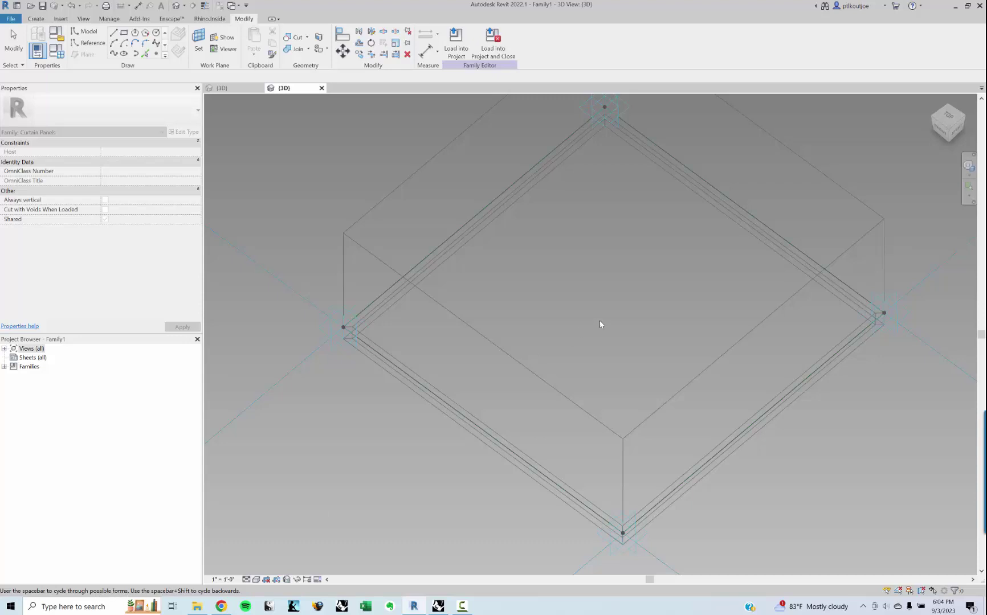
key(space)
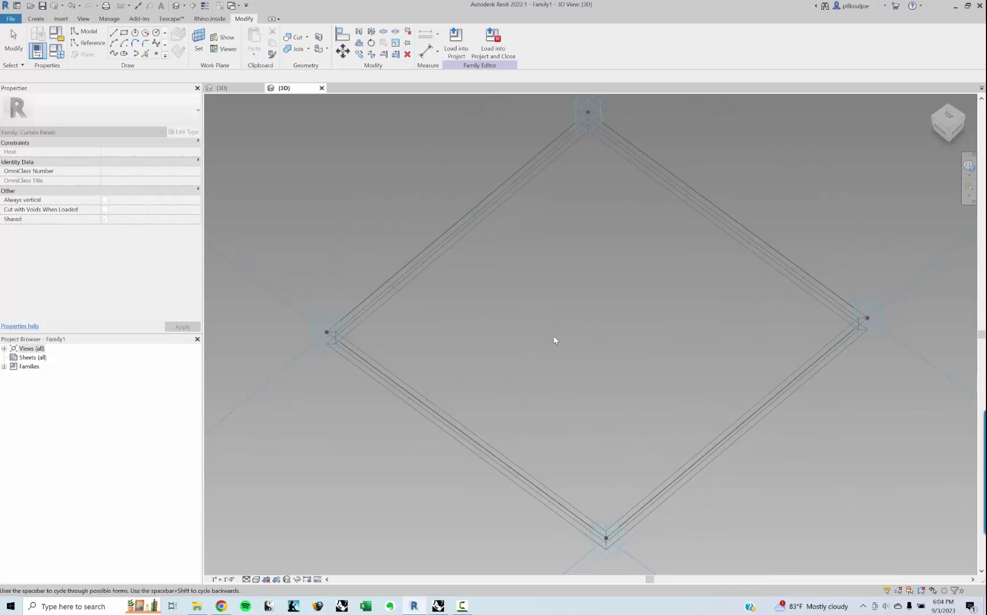
key(space)
key(space)
key(space)
click(515, 338)
key(Escape)
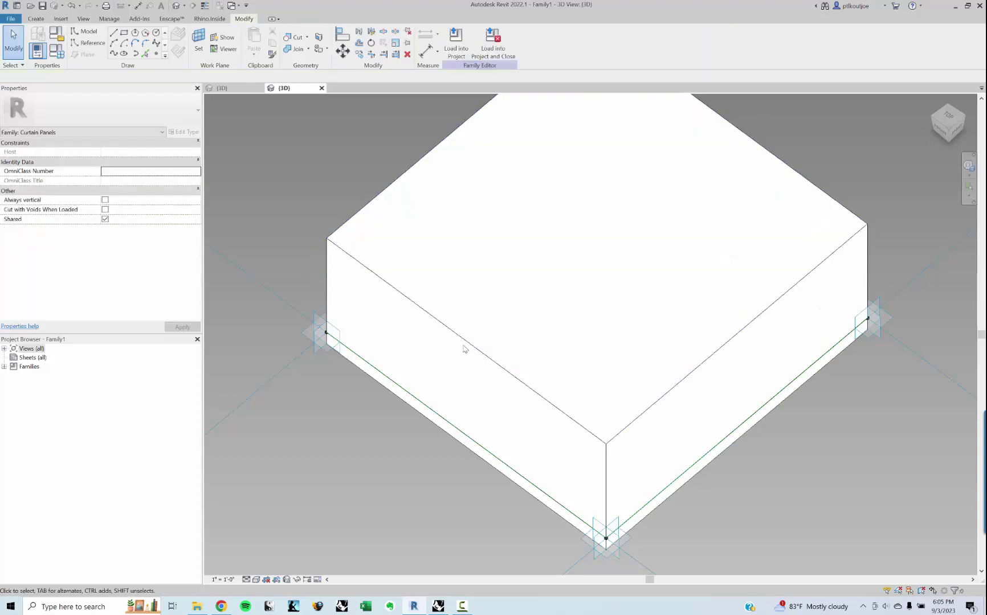
Step: Set the block form's positive offset to -1" and its negative offset to 2"
click(392, 291)
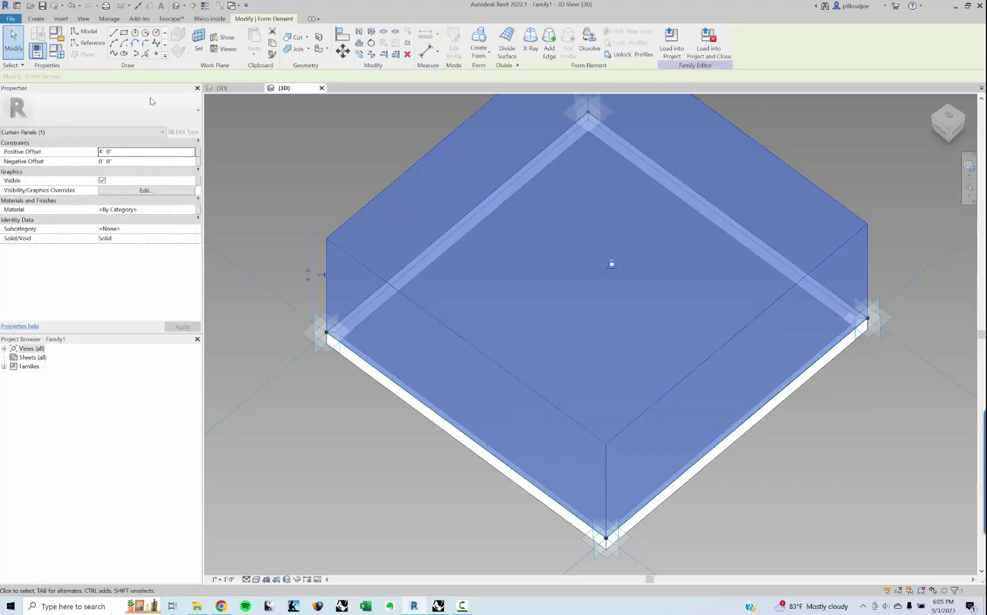
click(117, 152)
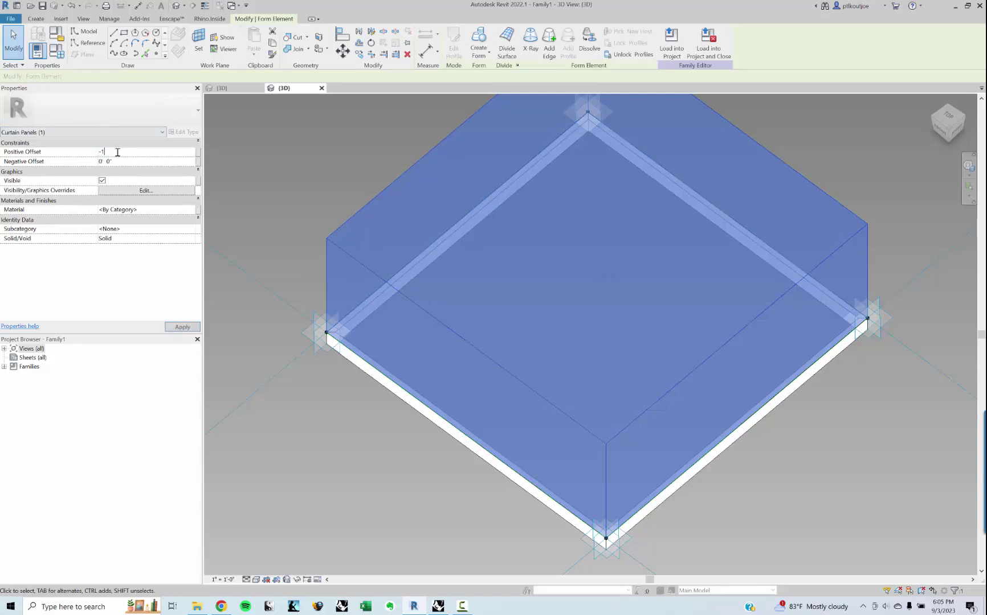
click(117, 163)
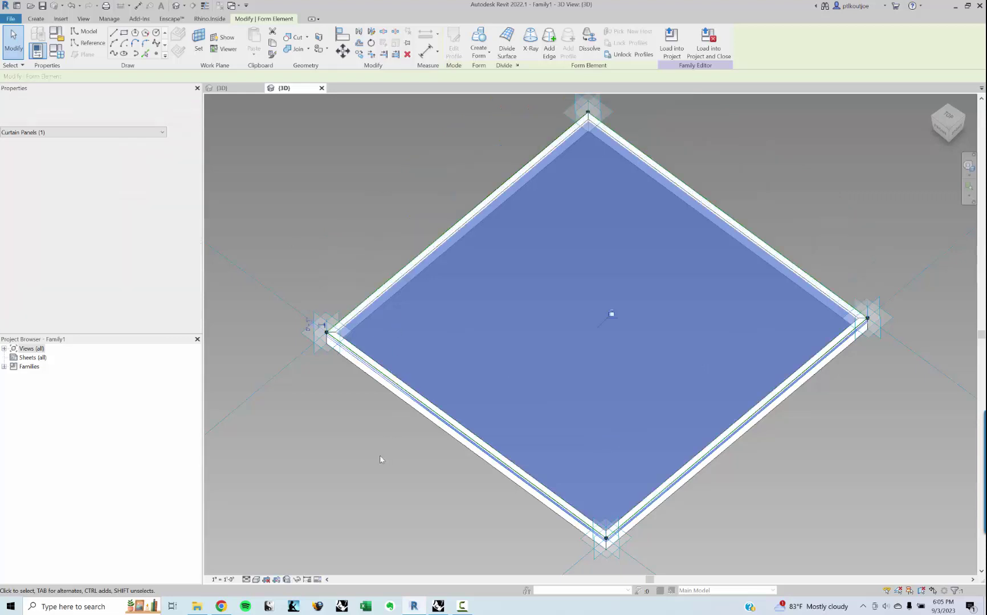
click(382, 453)
scroll(389, 411, up, 3)
shift+middle_drag(416, 294, 479, 265)
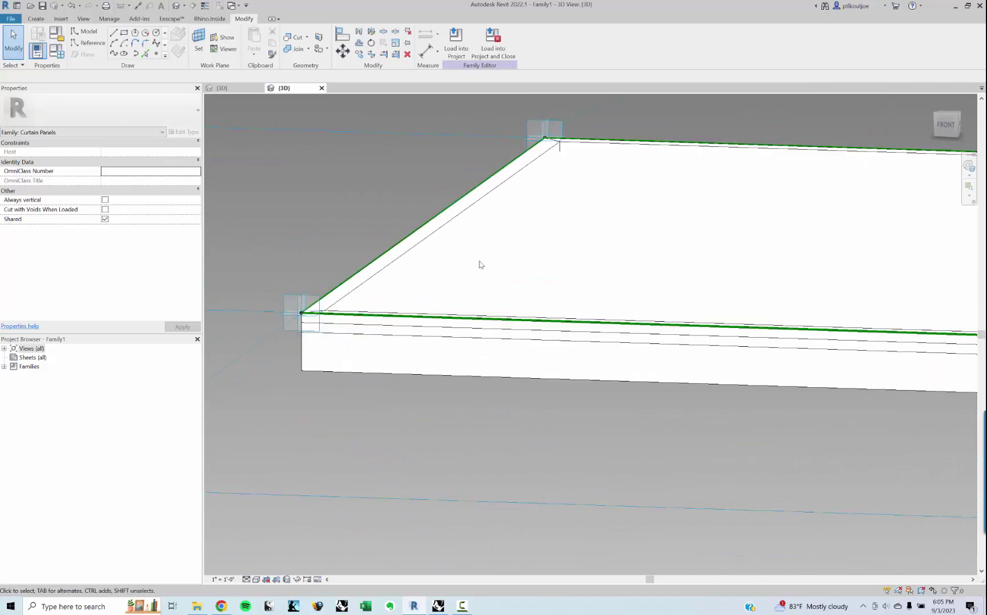
Step: Change the thin panel form inside the frame from solid to void so it cuts the frame
key(Tab)
click(358, 332)
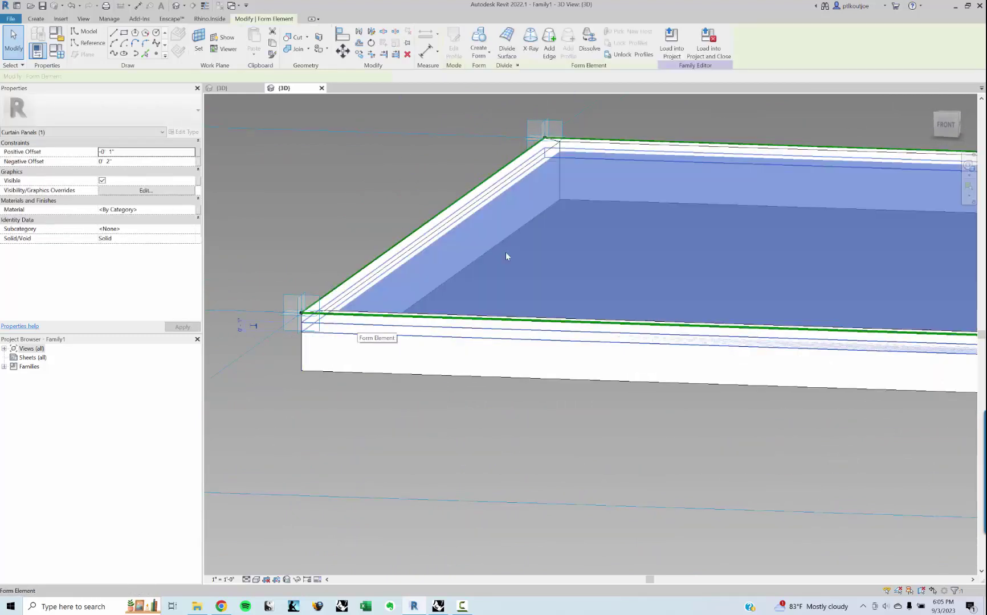
shift+middle_drag(506, 255, 566, 244)
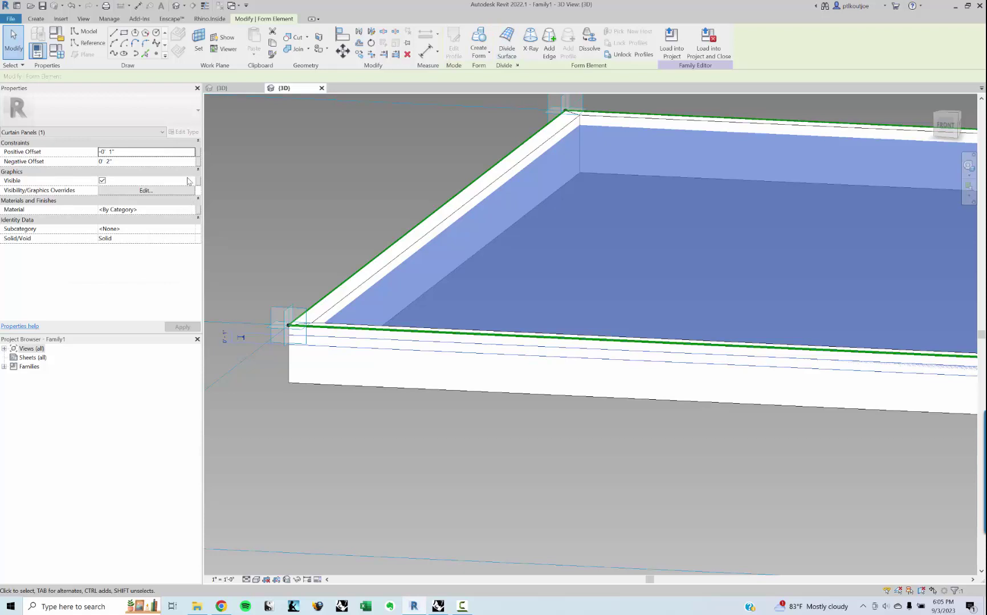
click(192, 239)
click(192, 239)
click(108, 257)
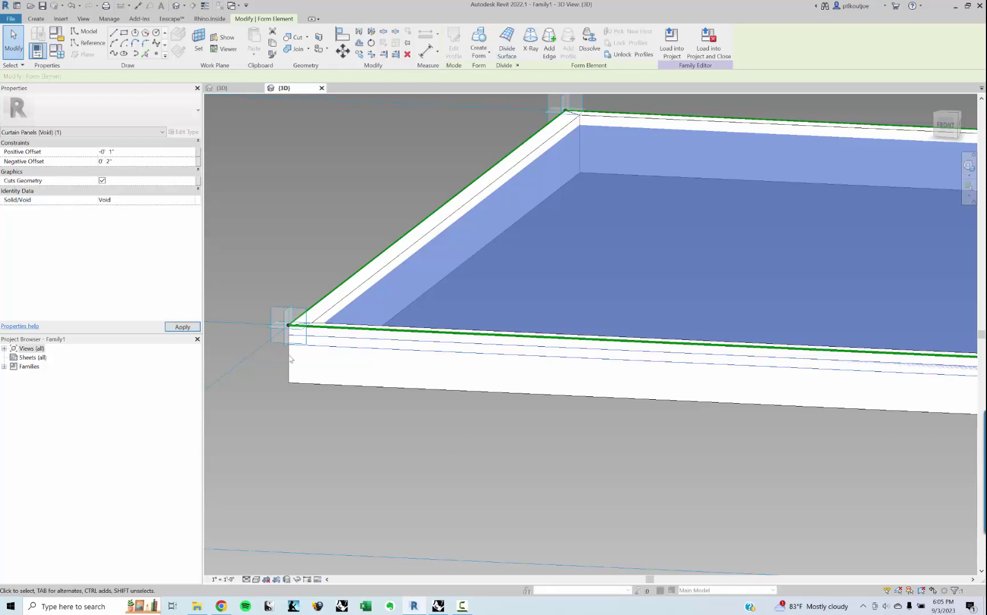
click(451, 456)
shift+middle_drag(599, 264, 365, 342)
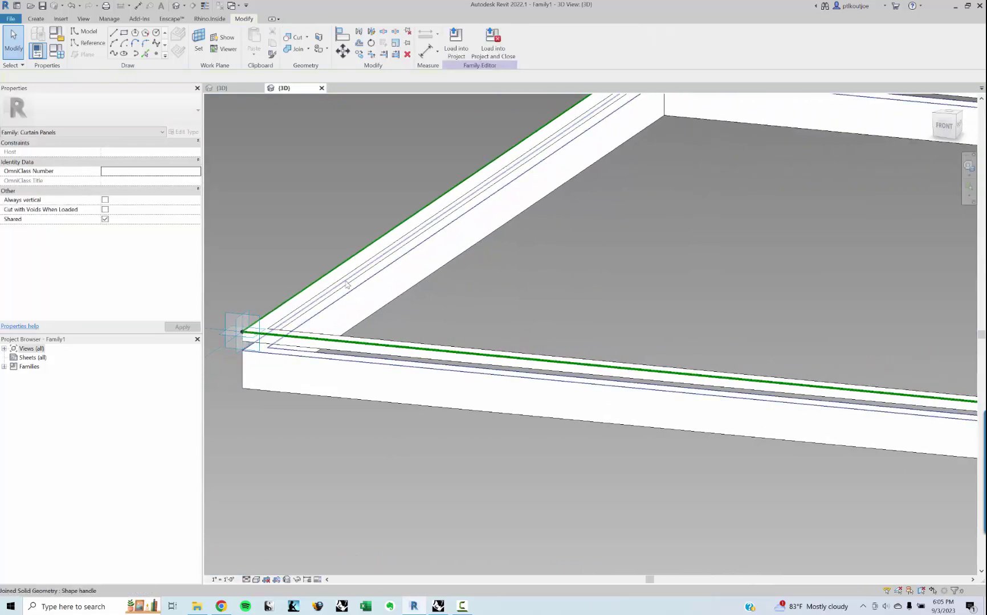
key(Tab)
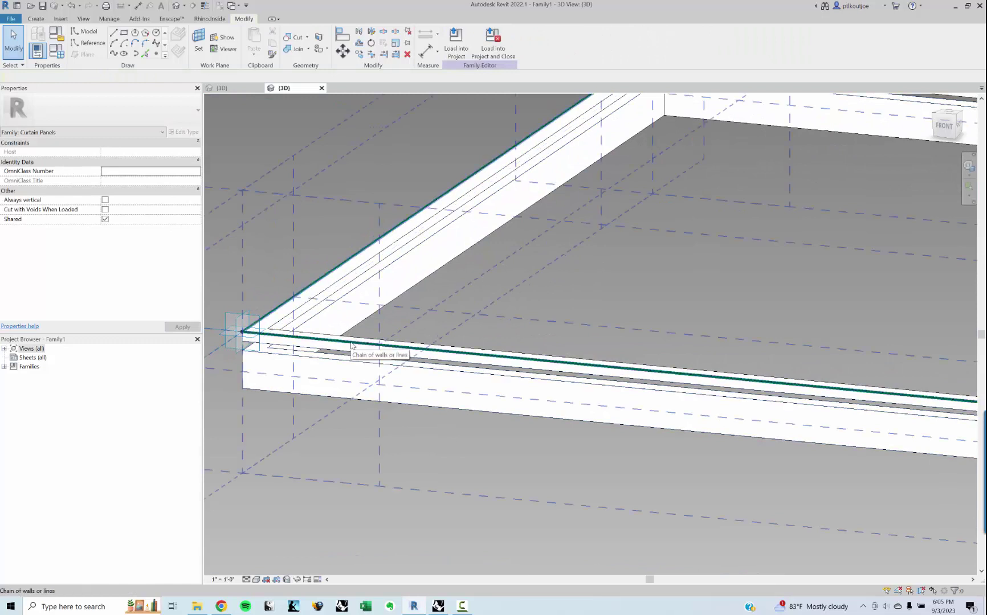
click(354, 344)
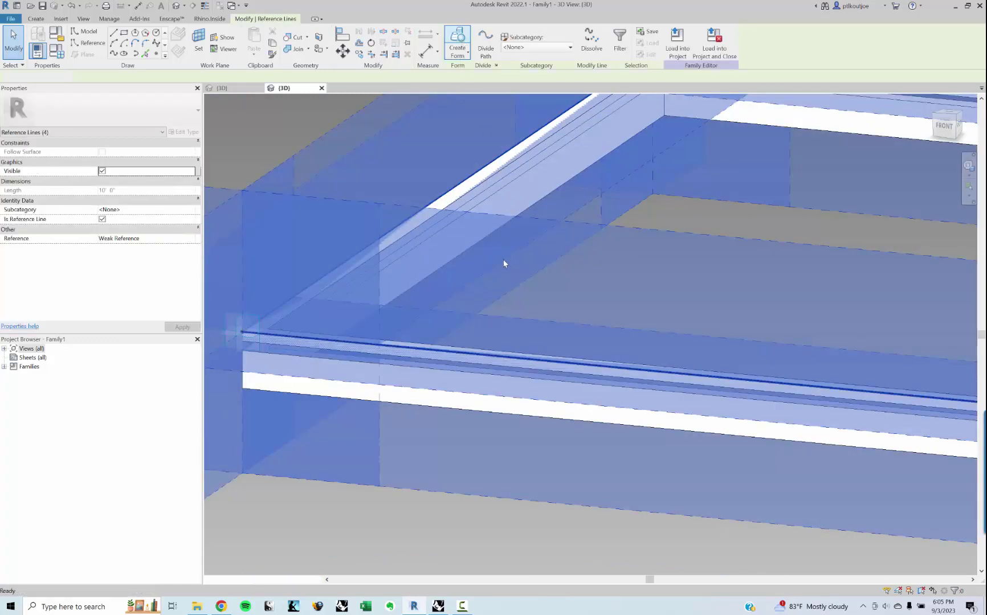
key(Delete)
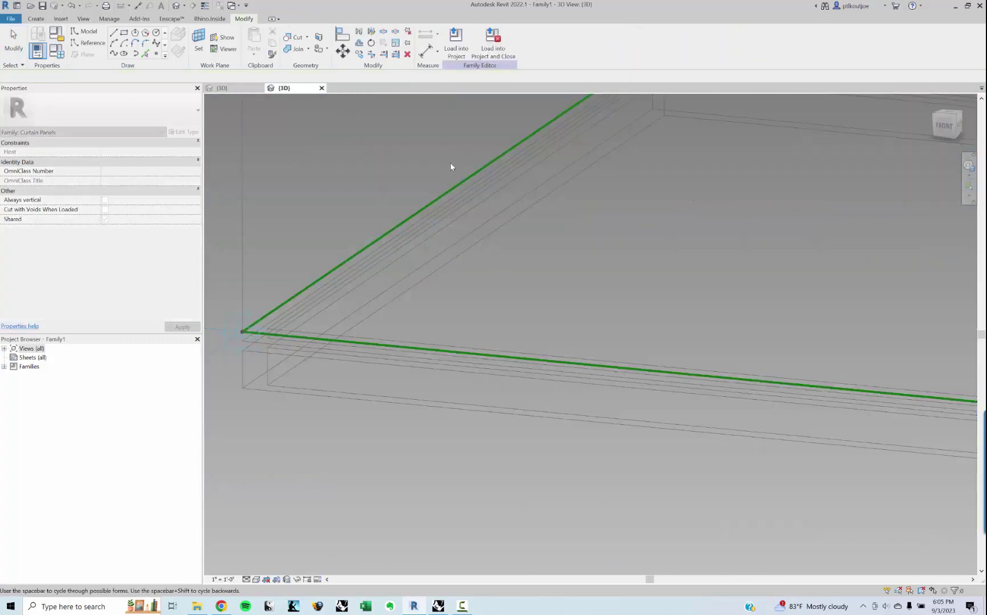
scroll(371, 284, down, 3)
key(ctrl+z)
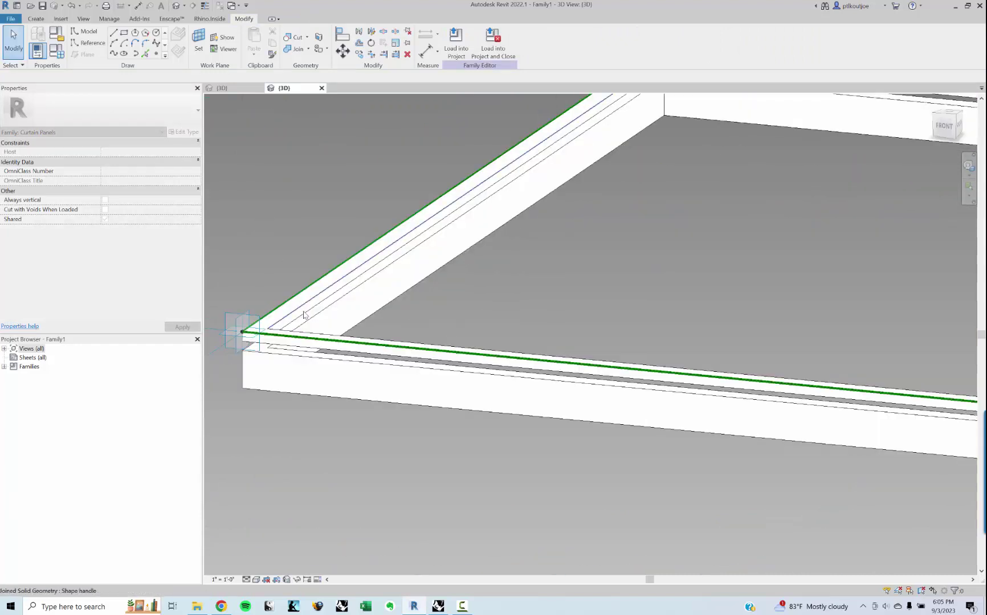
Step: Create another solid block extrusion from the panel's four-line reference loop
key(Tab)
click(298, 300)
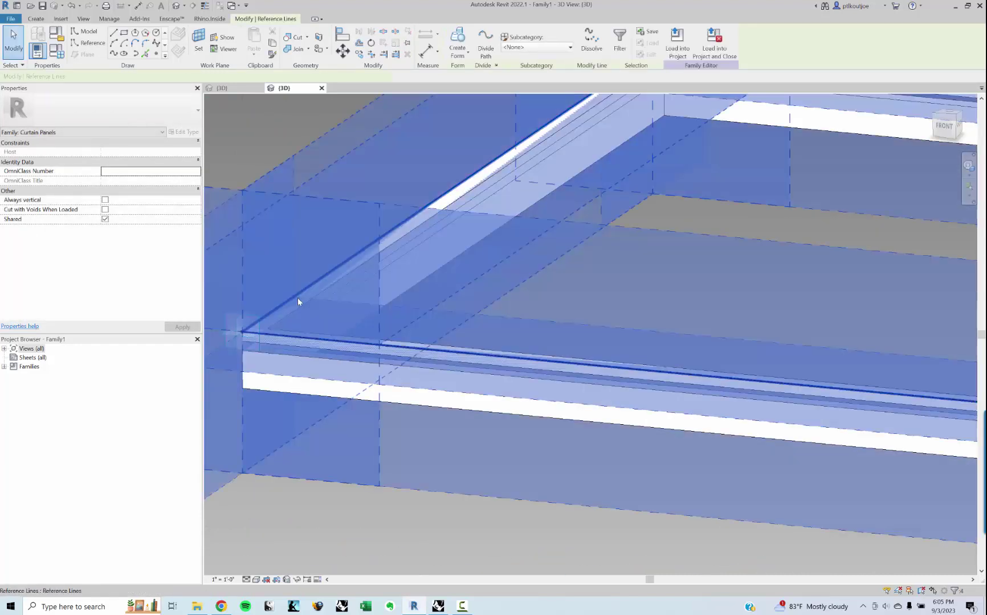
click(457, 40)
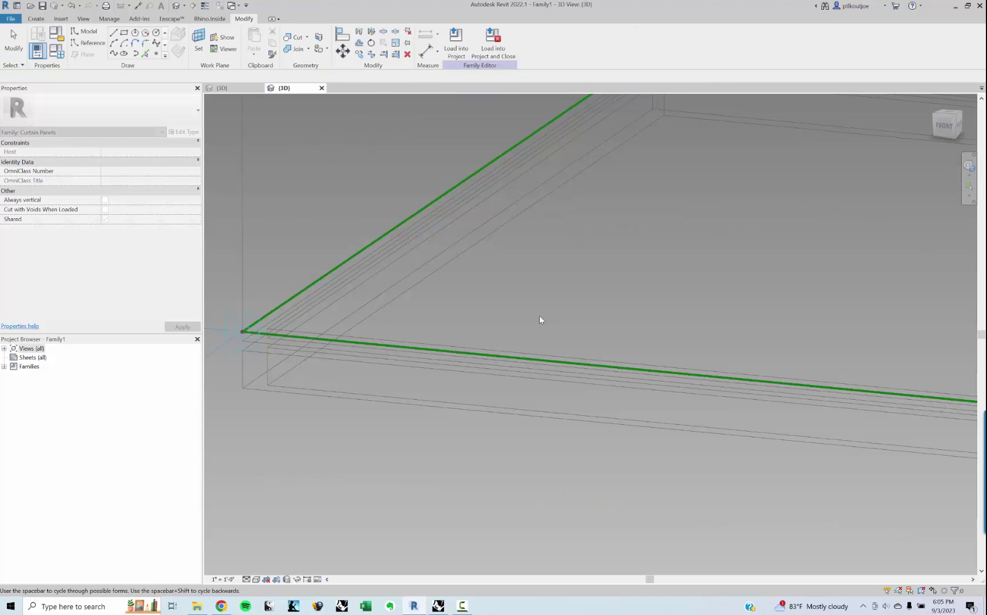
scroll(538, 281, down, 2)
middle_drag(541, 330, 530, 445)
click(355, 258)
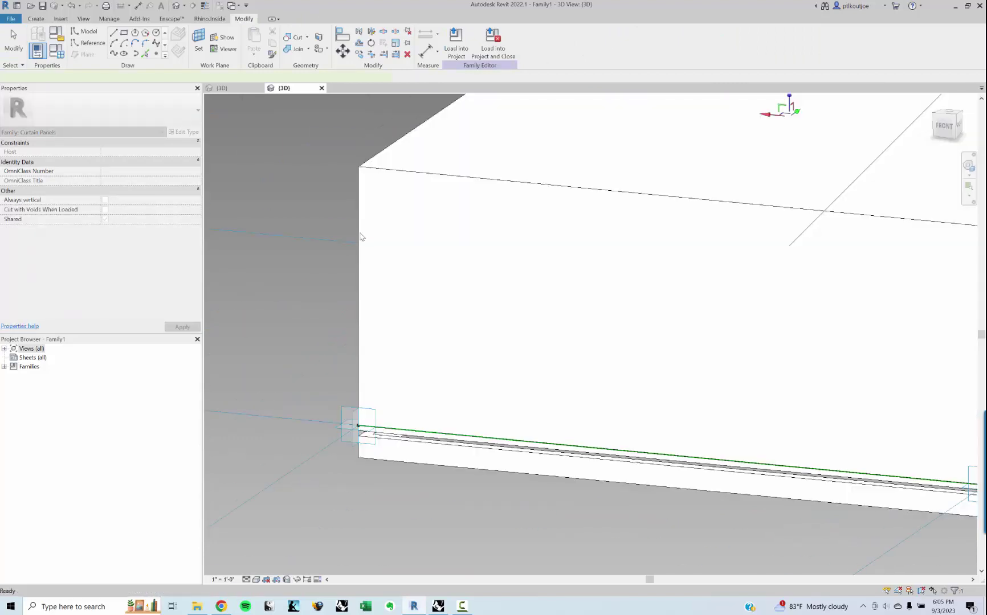
key(Escape)
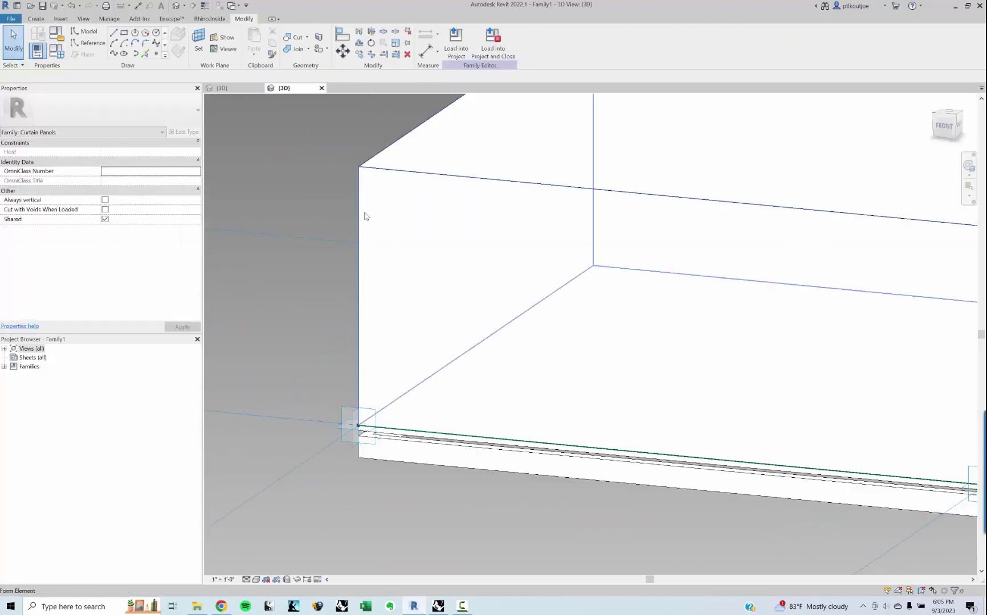
Step: Set the new solid block's positive offset to -1' and its negative offset to 2"
click(297, 201)
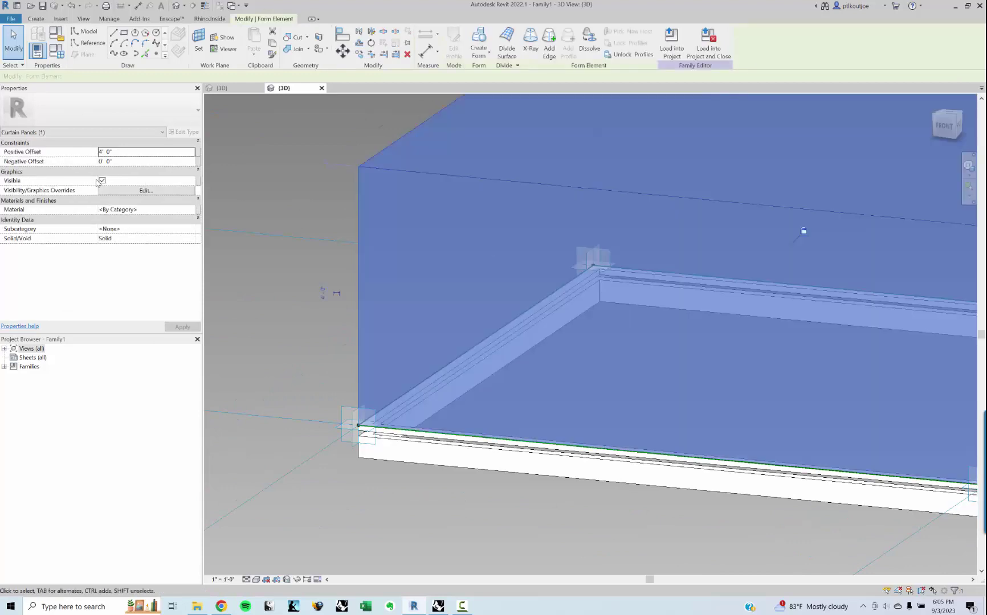
click(131, 156)
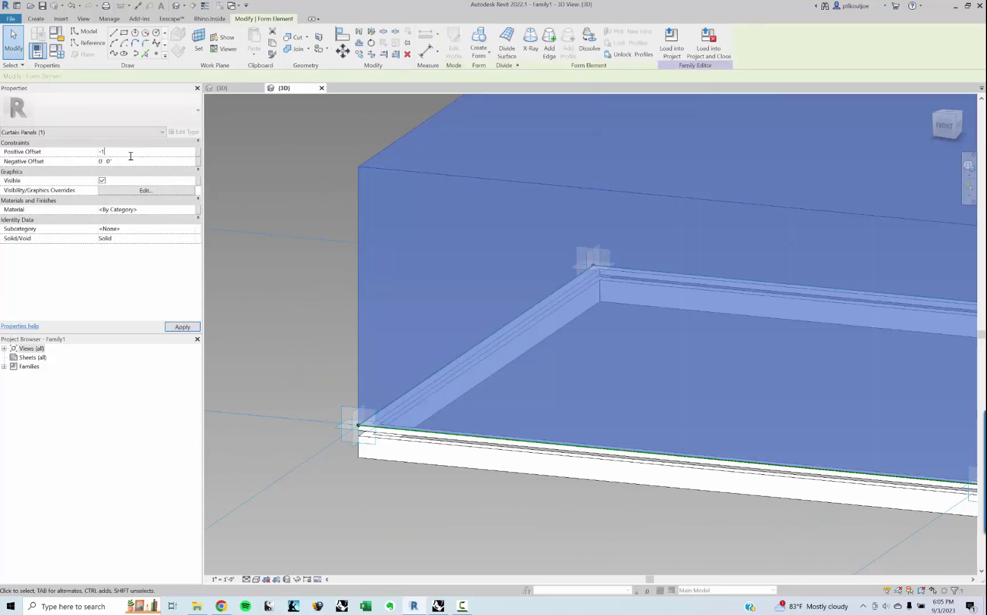
click(119, 164)
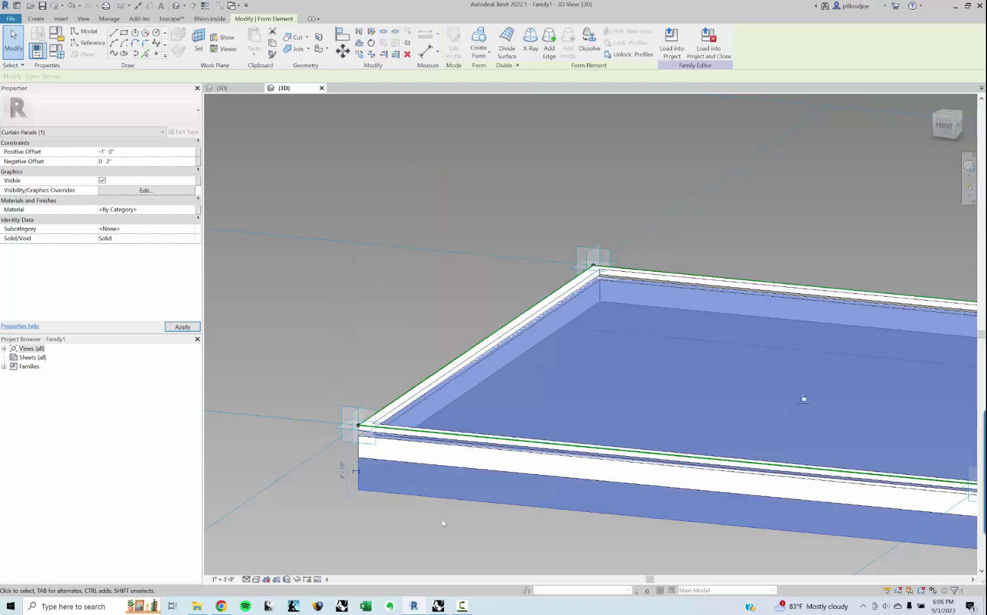
click(451, 531)
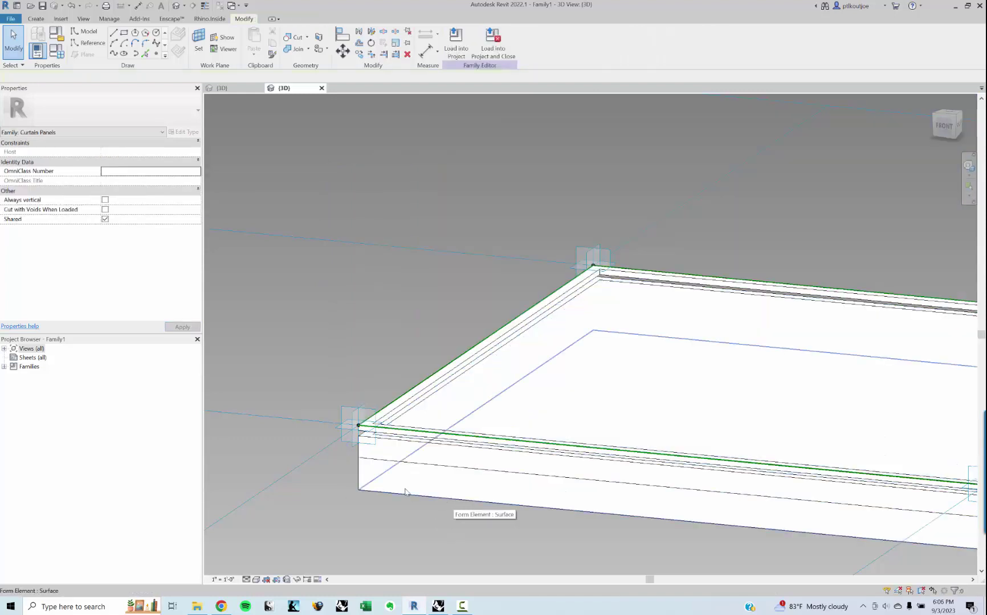
Step: Correct the solid panel's positive offset to -1" so it fits the void's groove in the frame
click(360, 475)
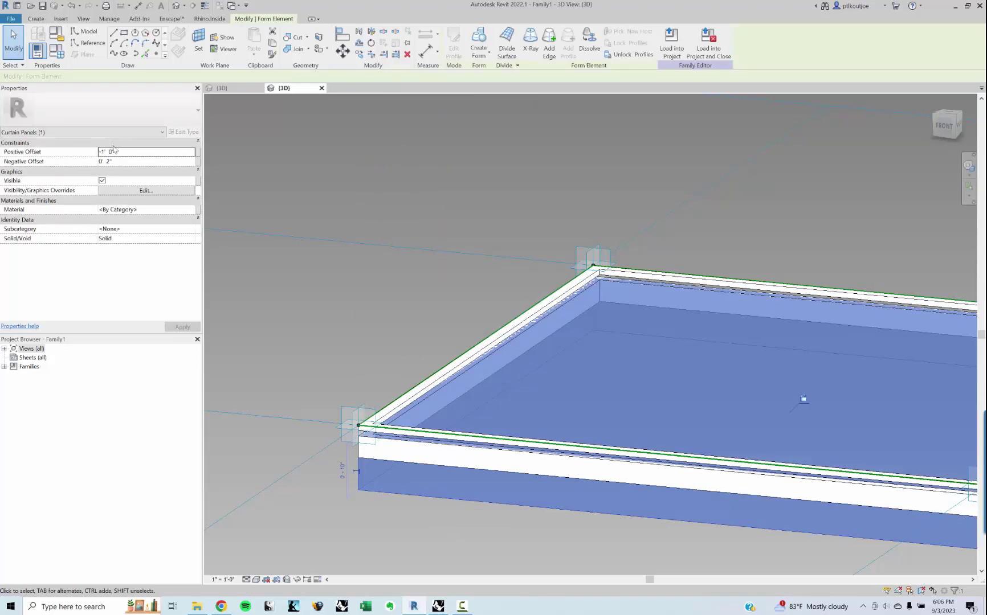
click(119, 153)
text(-)
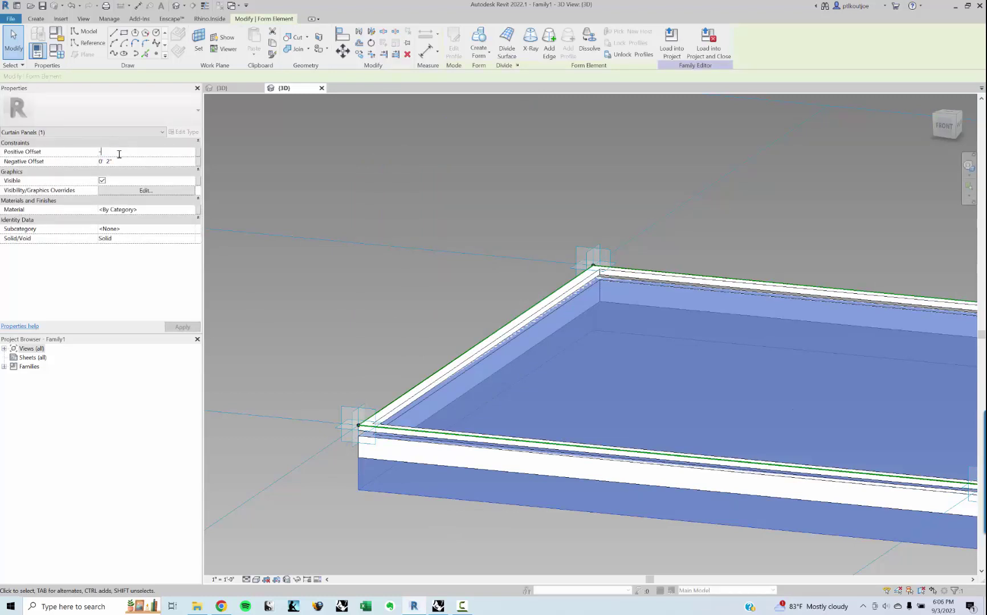
text(1')
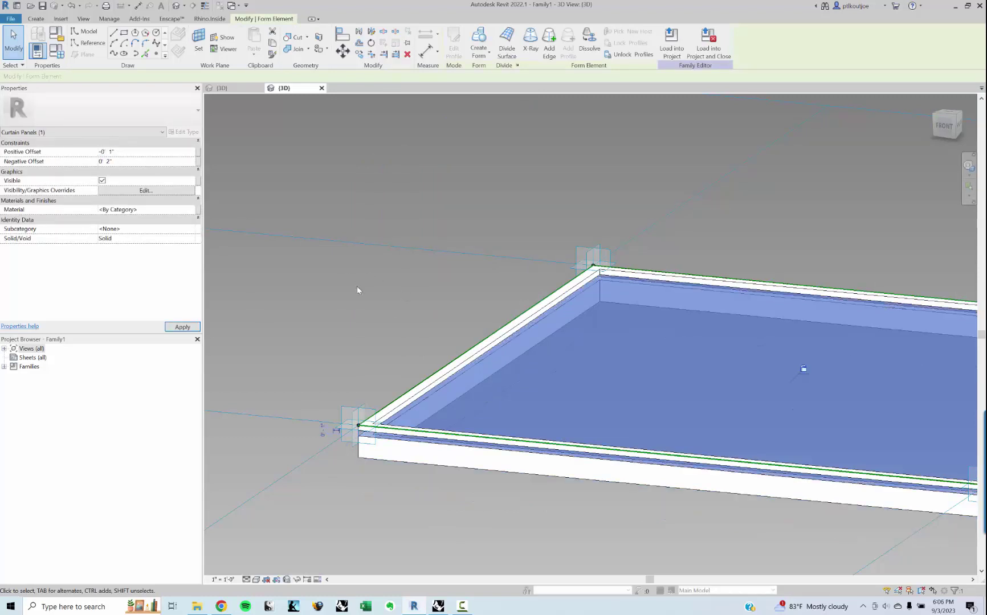
click(376, 295)
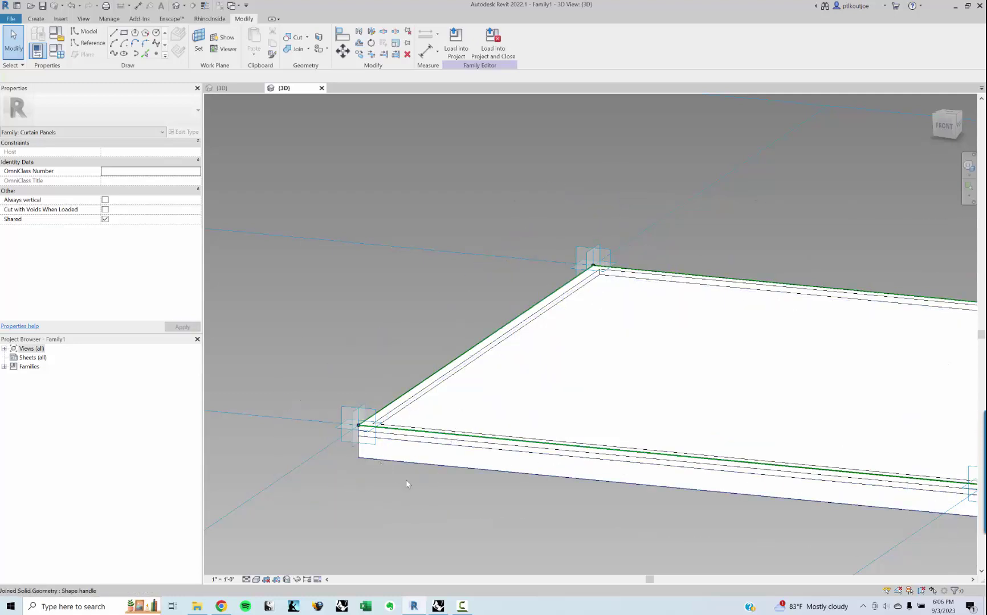
scroll(405, 479, up, 2)
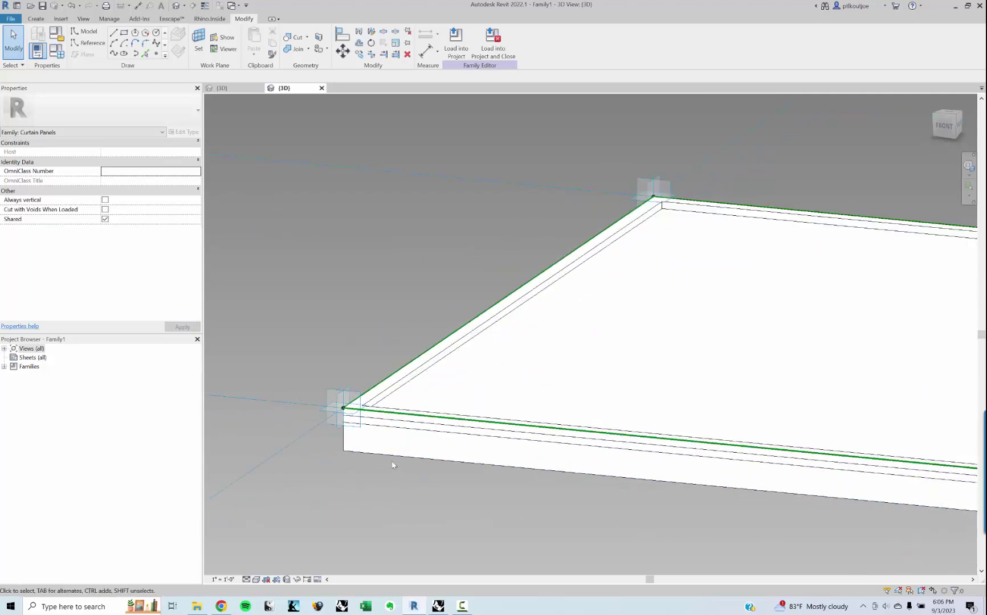
Step: Assign the Default material to the outer frame geometry of the curtain panel
click(342, 447)
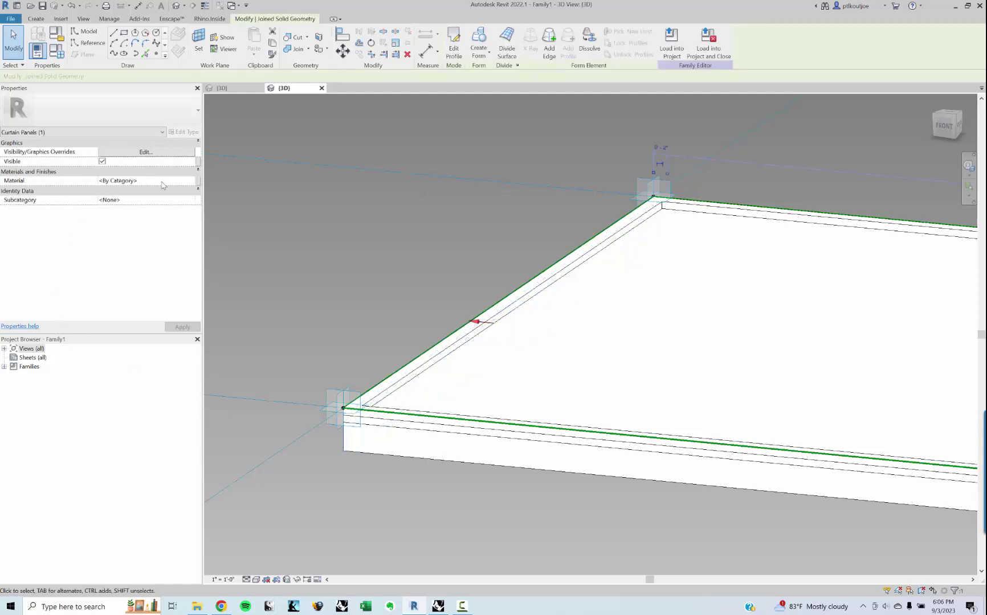
click(192, 182)
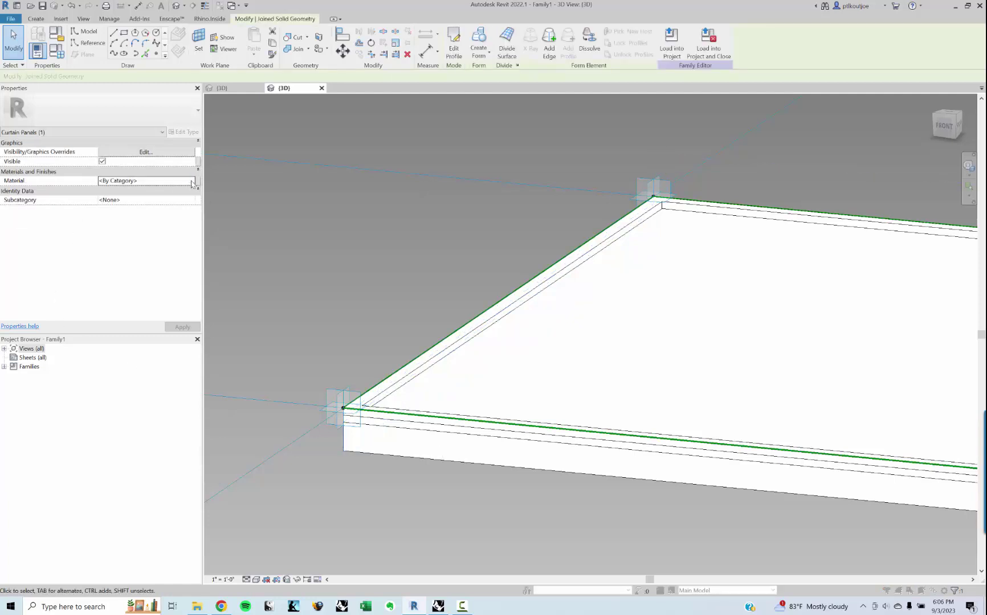
click(193, 182)
double_click(300, 282)
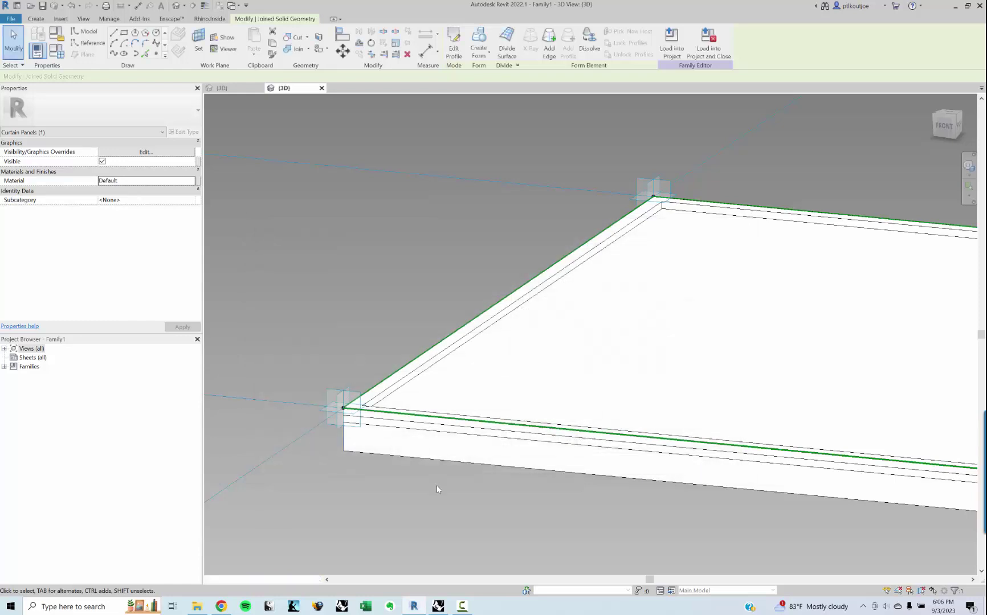
click(436, 485)
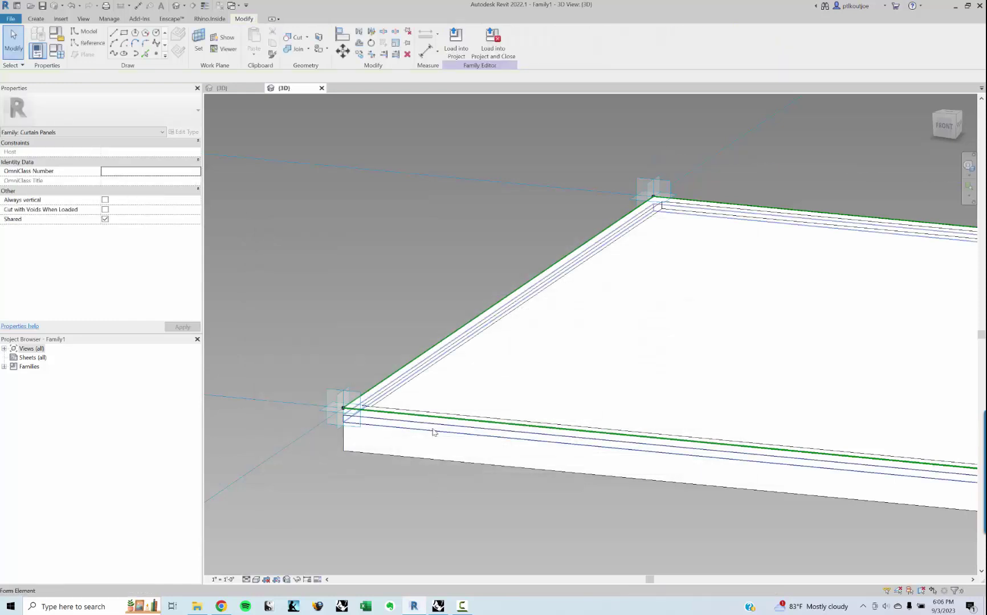
Step: Assign the Glass material to the solid inset panel inside the frame
click(434, 432)
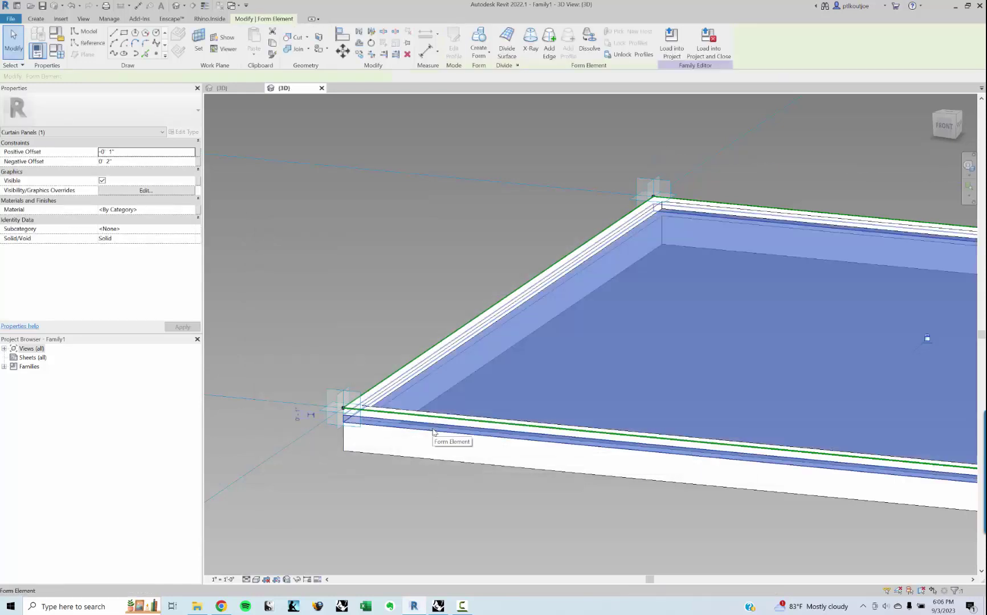
click(193, 210)
click(308, 365)
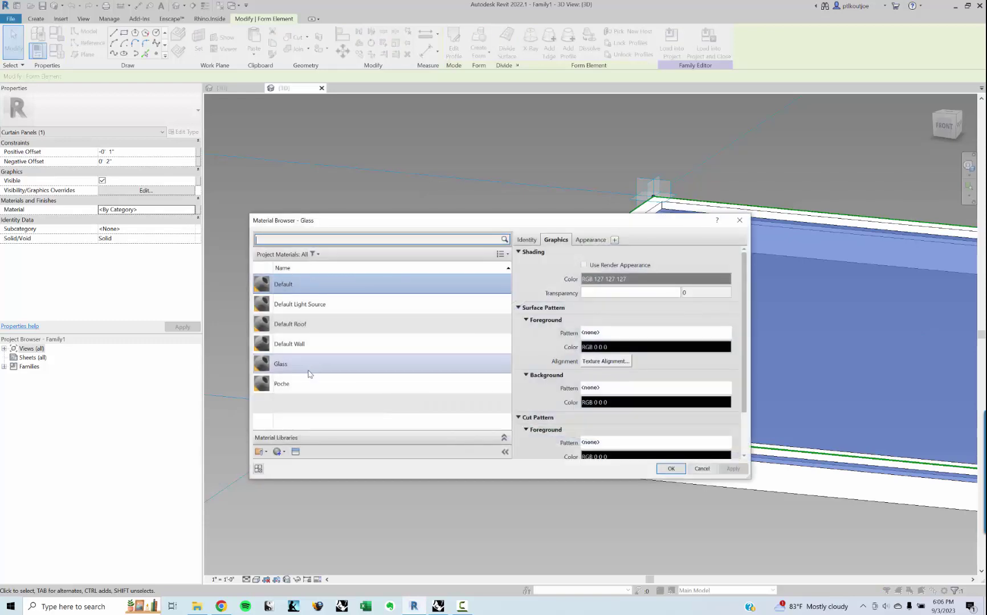
double_click(308, 372)
click(525, 537)
shift+middle_drag(527, 463, 585, 391)
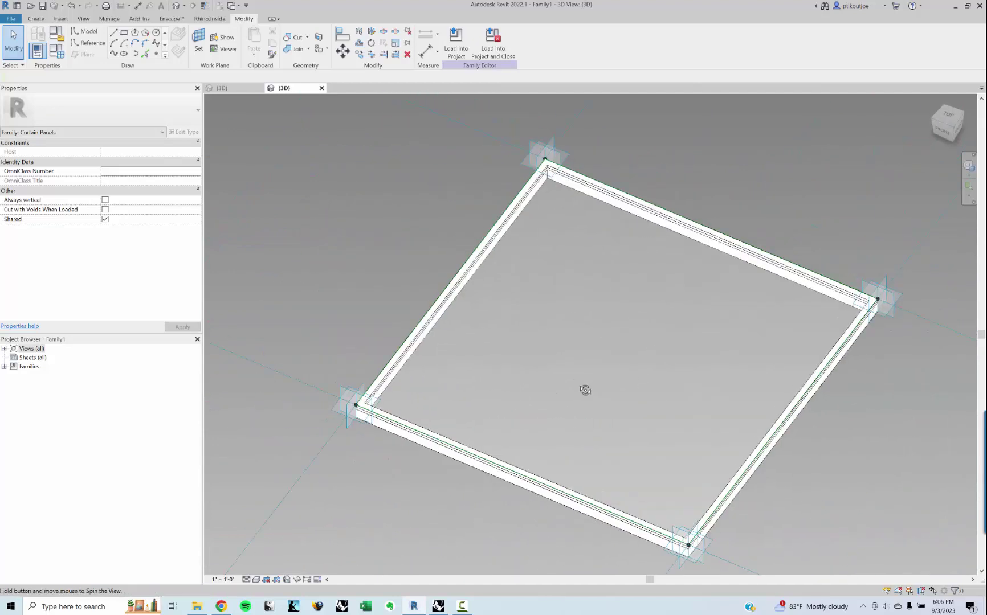
Step: Save the family as ADAPTIVE PANEL_2.rfa in the REVIT PRIMER TUTORIAL folder
key(ctrl+s)
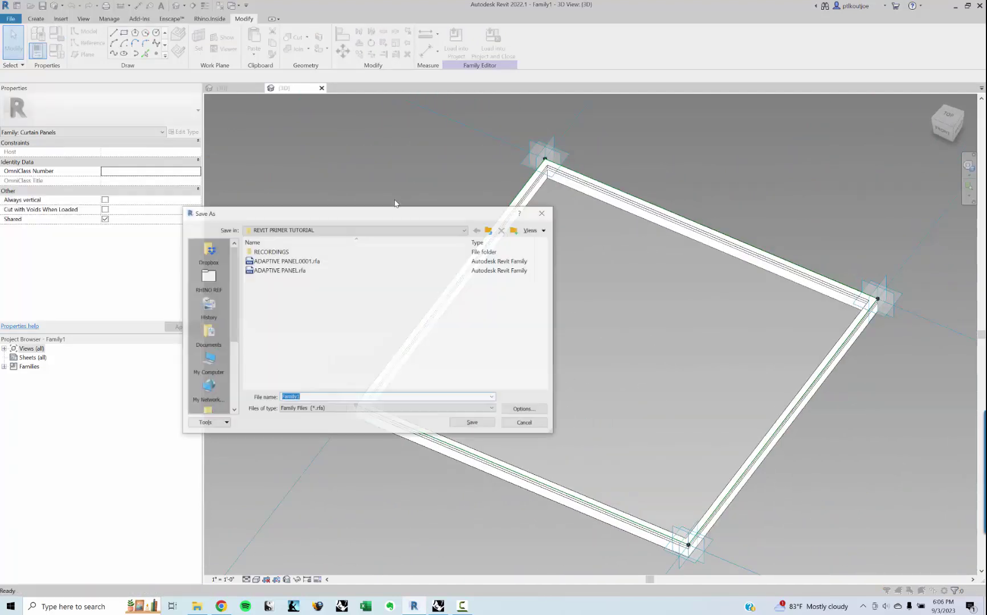
click(320, 271)
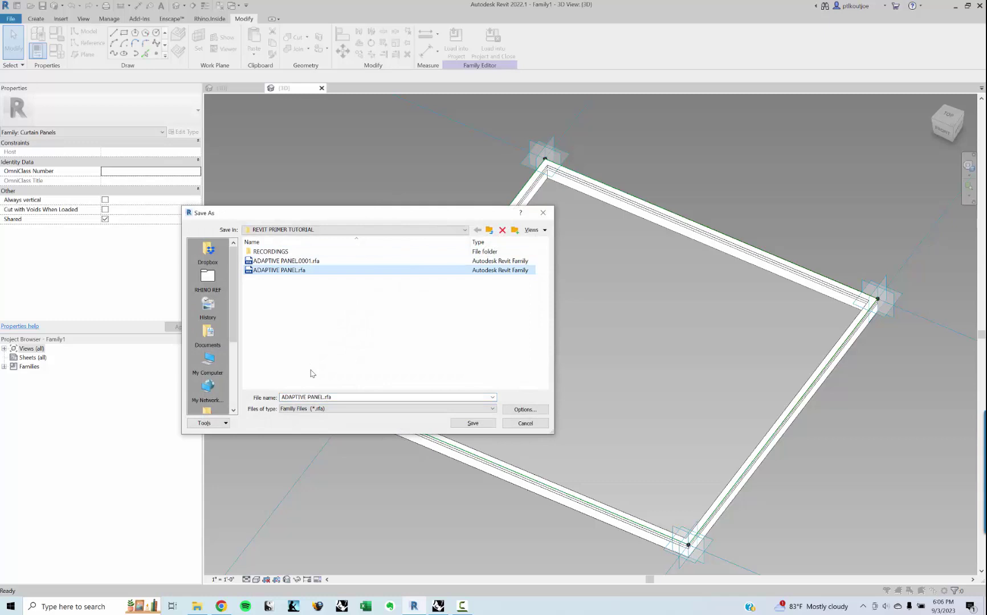
click(323, 398)
click(323, 398)
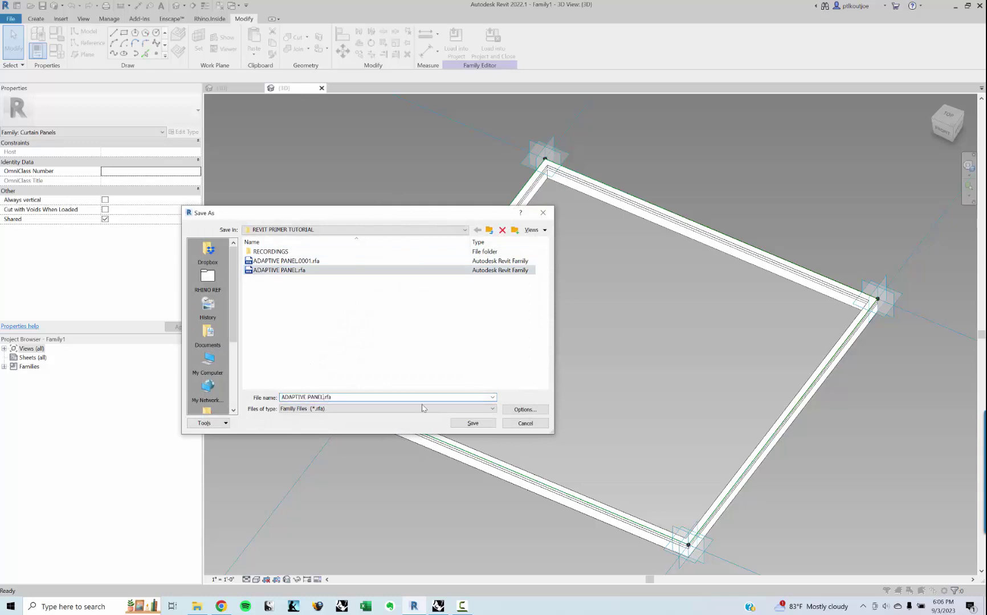
key(Return)
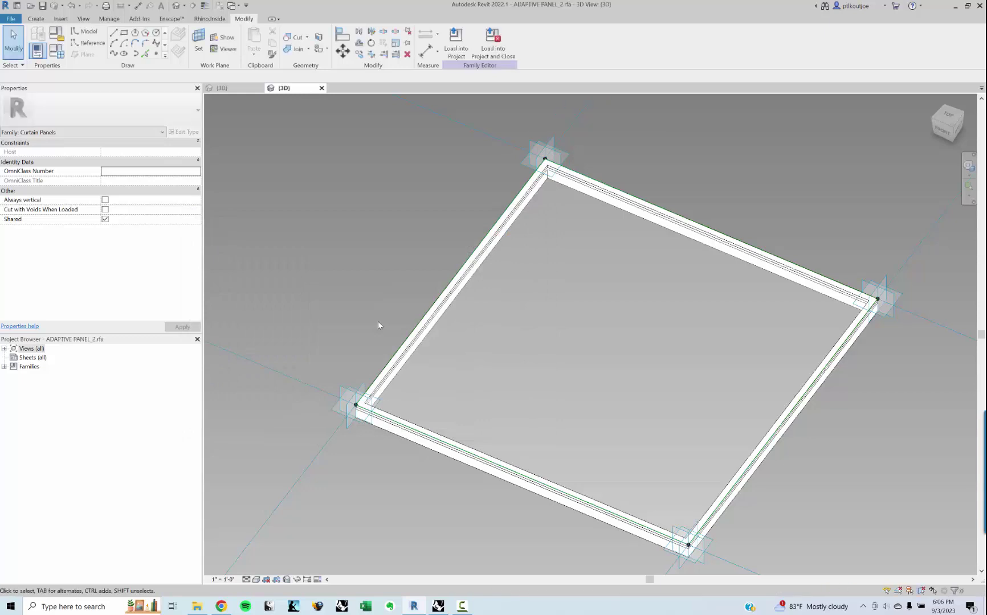
Step: Load the ADAPTIVE PANEL_2 family into the REVIT PRIMER TUTORIAL_2 project
click(456, 40)
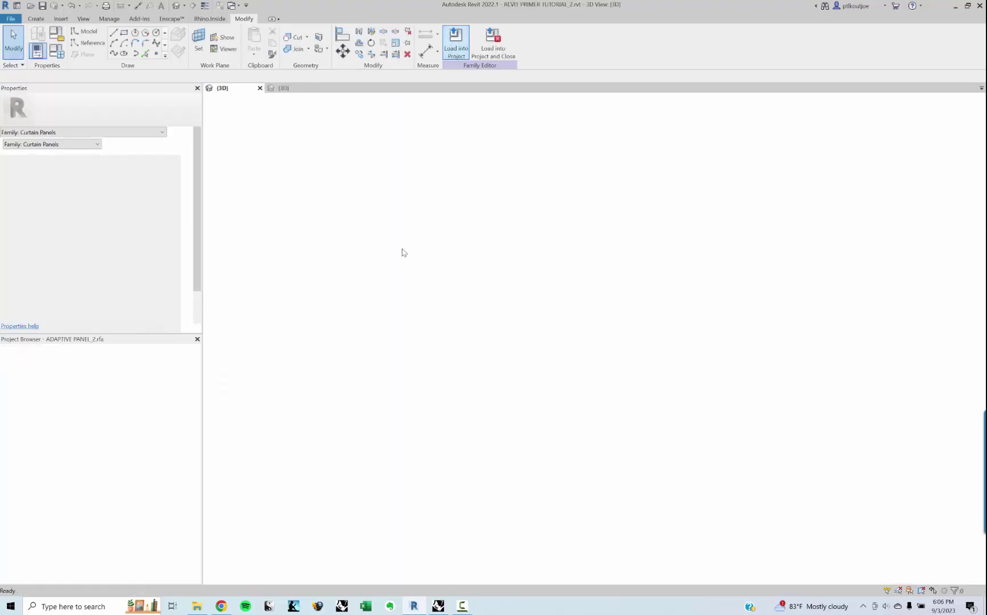
middle_drag(401, 284, 359, 235)
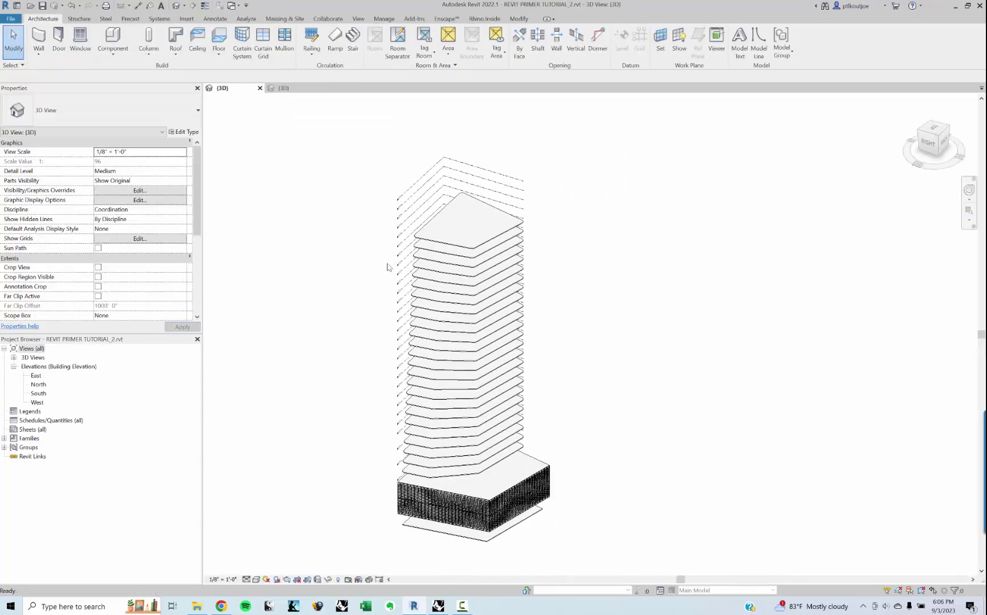
middle_drag(608, 300, 599, 295)
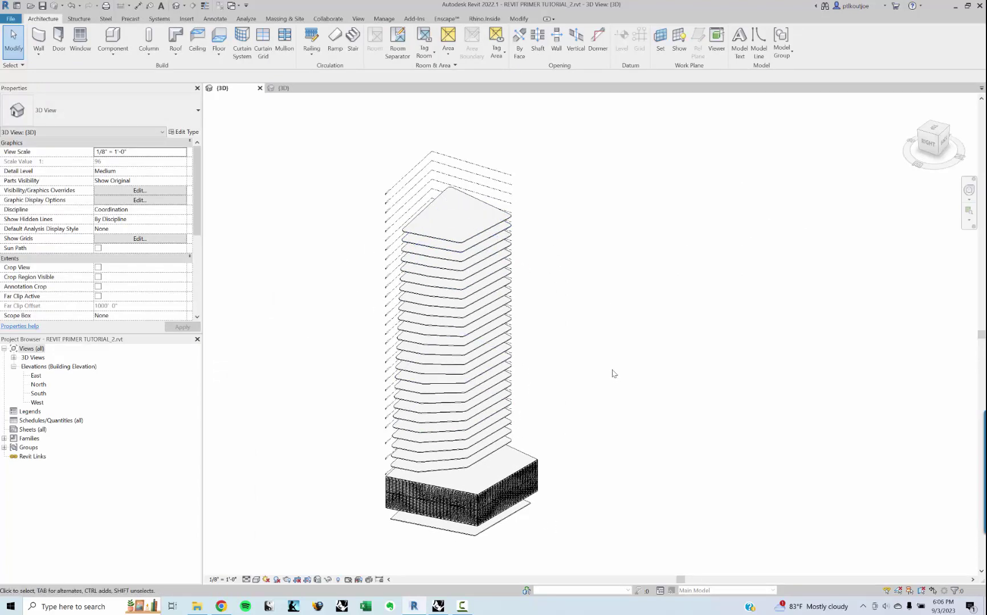
middle_drag(612, 370, 596, 334)
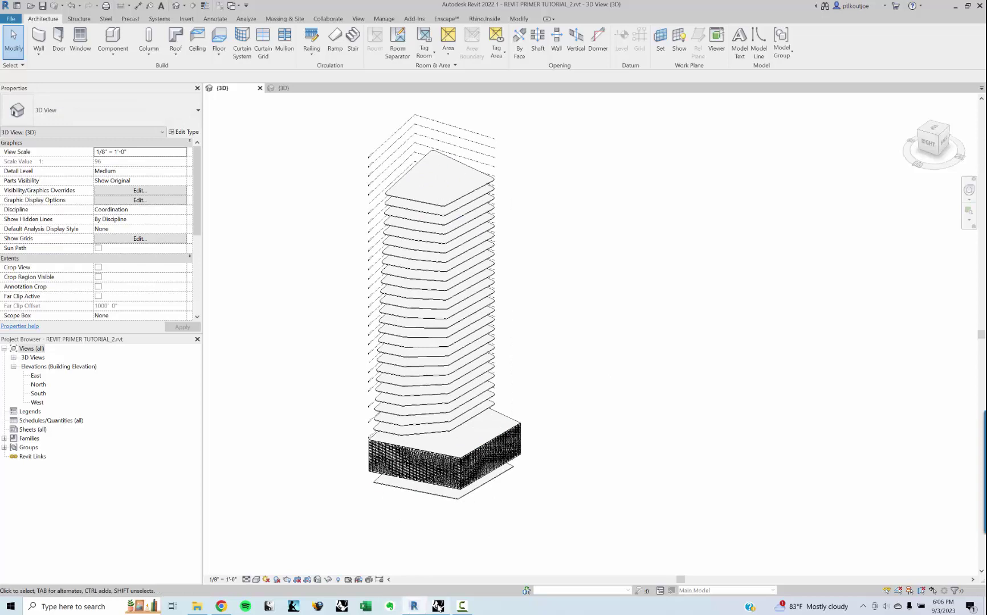
Step: Switch to Grasshopper in Rhino and place an Add Component (Adaptive) component beside the Quads component
click(387, 608)
scroll(651, 276, down, 2)
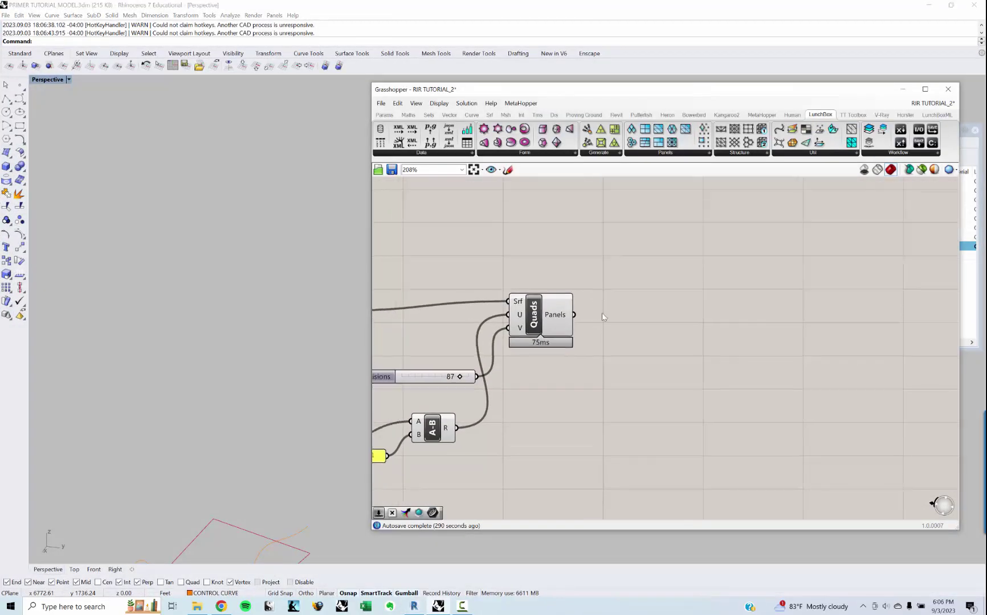
scroll(606, 319, up, 2)
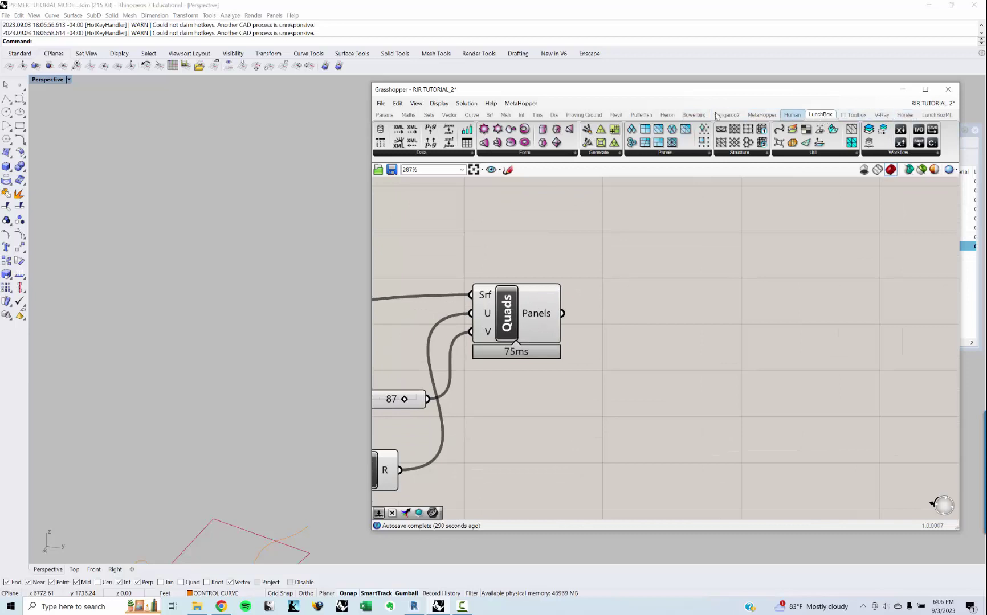
drag(372, 216, 267, 216)
double_click(511, 304)
text(ADAP)
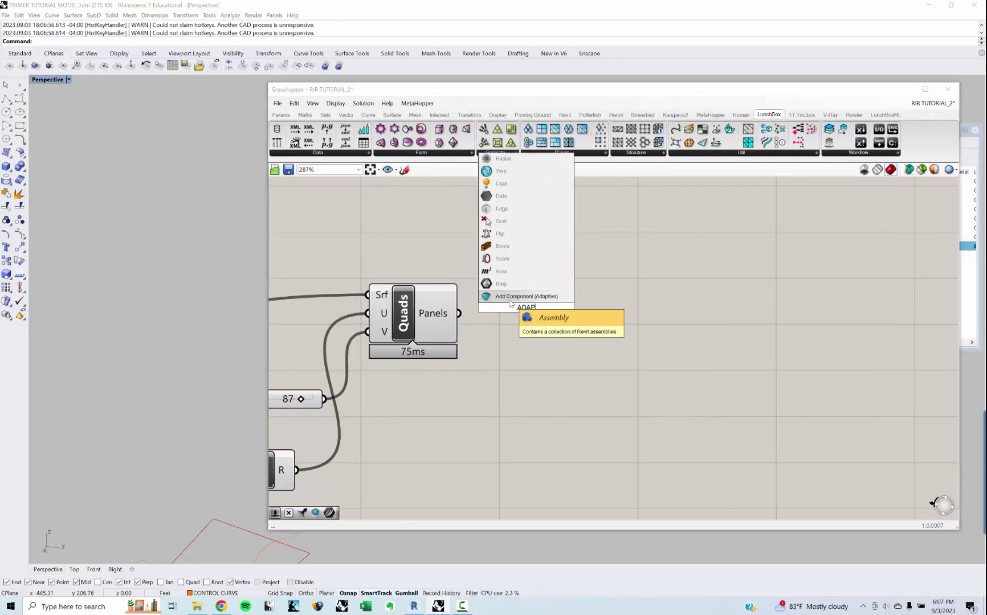
click(511, 300)
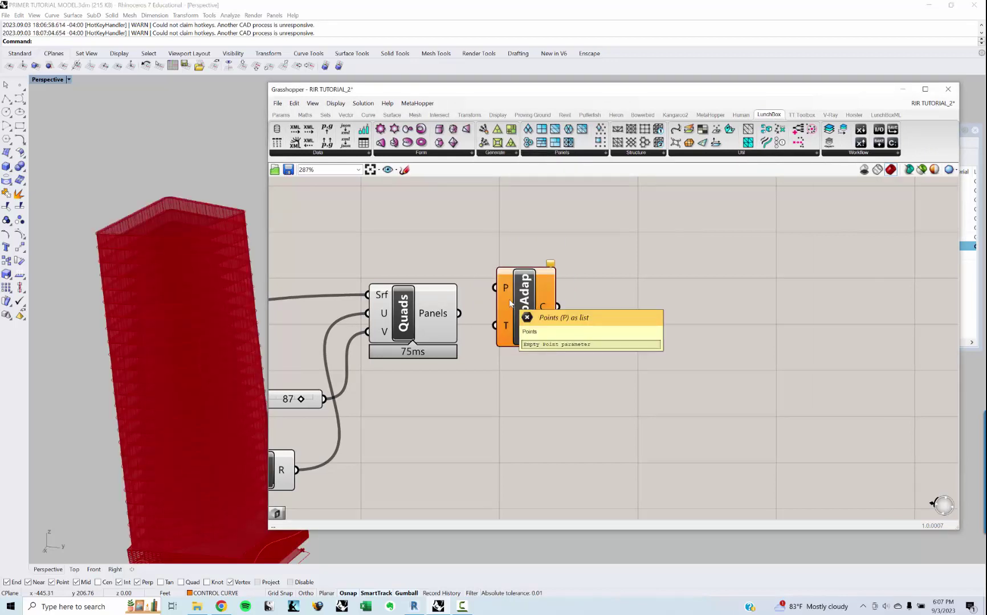
drag(529, 308, 570, 312)
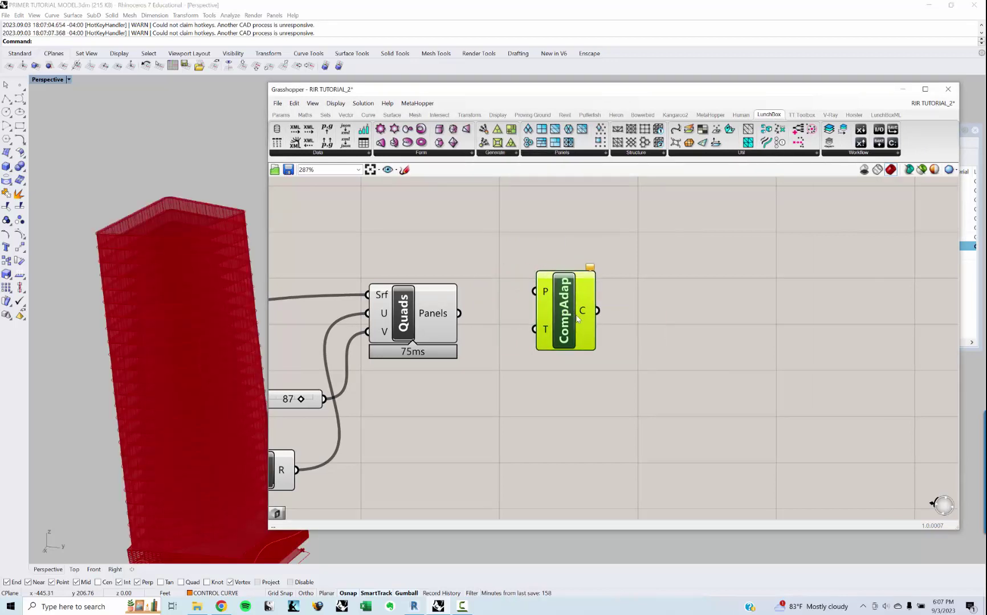
Step: Reveal where the adaptive component is located in Grasshopper's component library
ctrl+alt+click(579, 318)
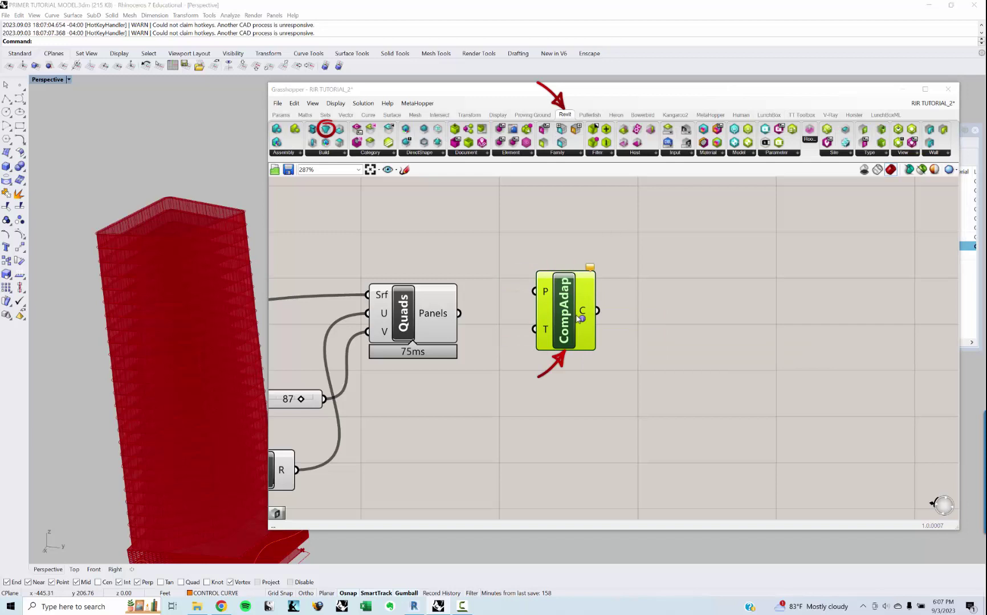
click(513, 247)
right_drag(501, 264, 500, 230)
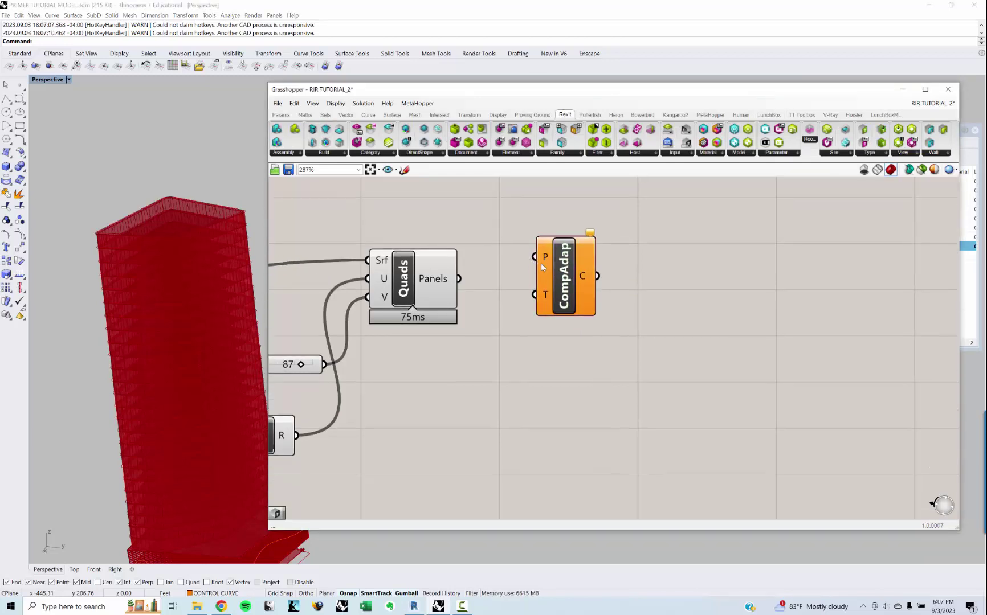
Step: Move the adaptive component farther from the Quads component to leave room between them, and check its Points input
drag(571, 284, 643, 336)
click(539, 396)
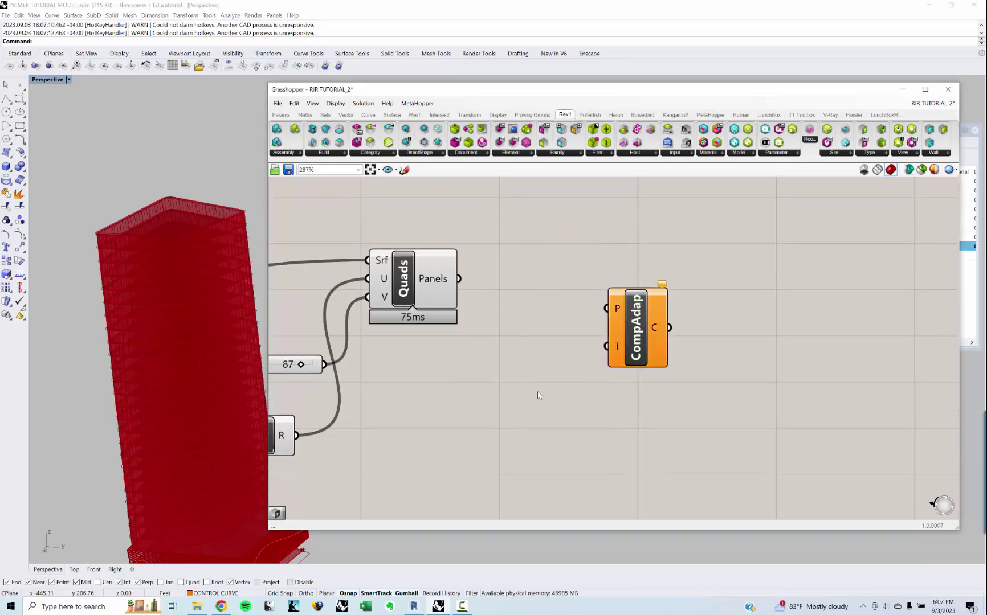
right_drag(507, 376, 531, 370)
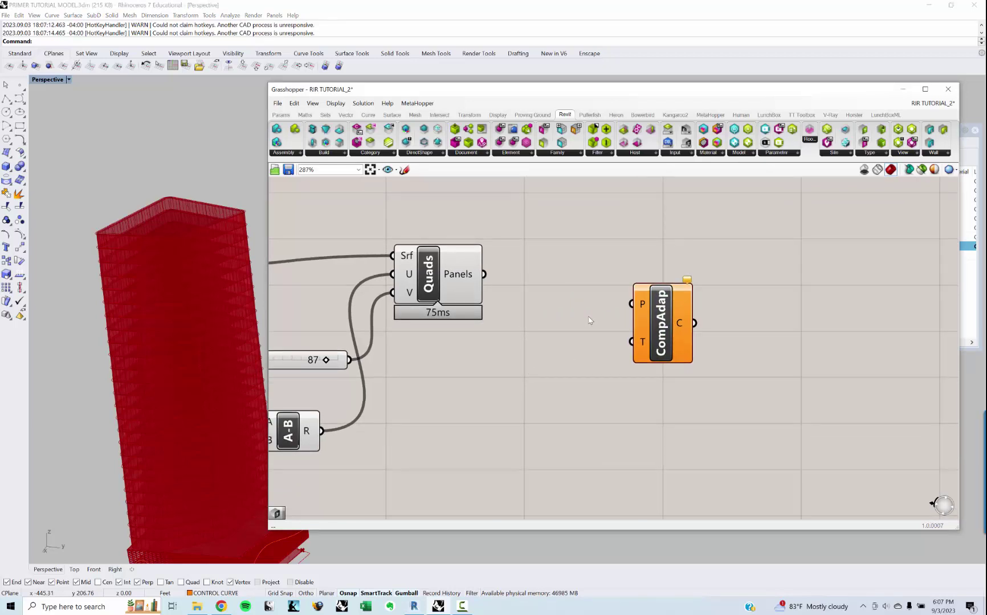
drag(658, 322, 727, 336)
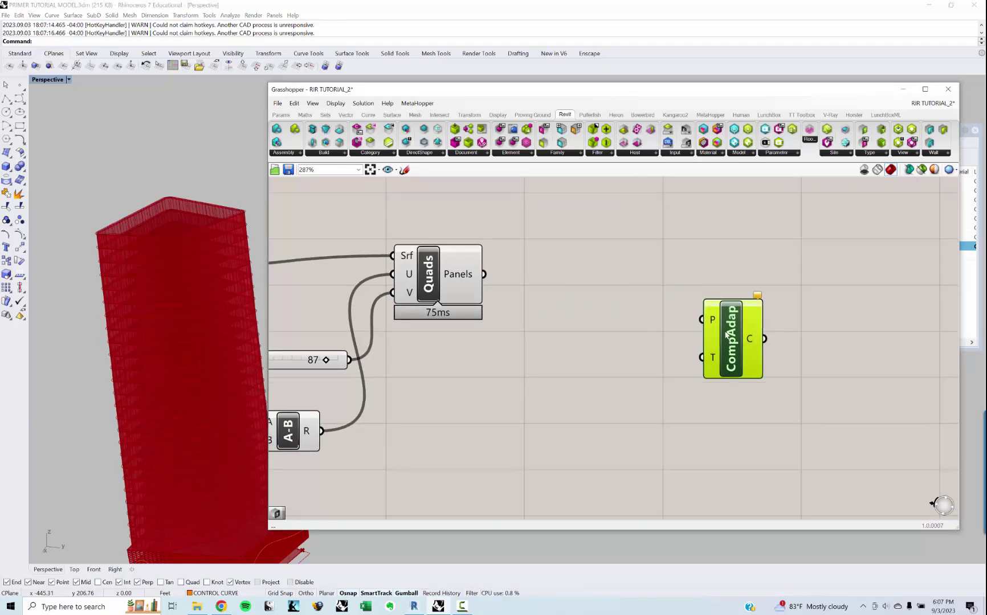
click(709, 317)
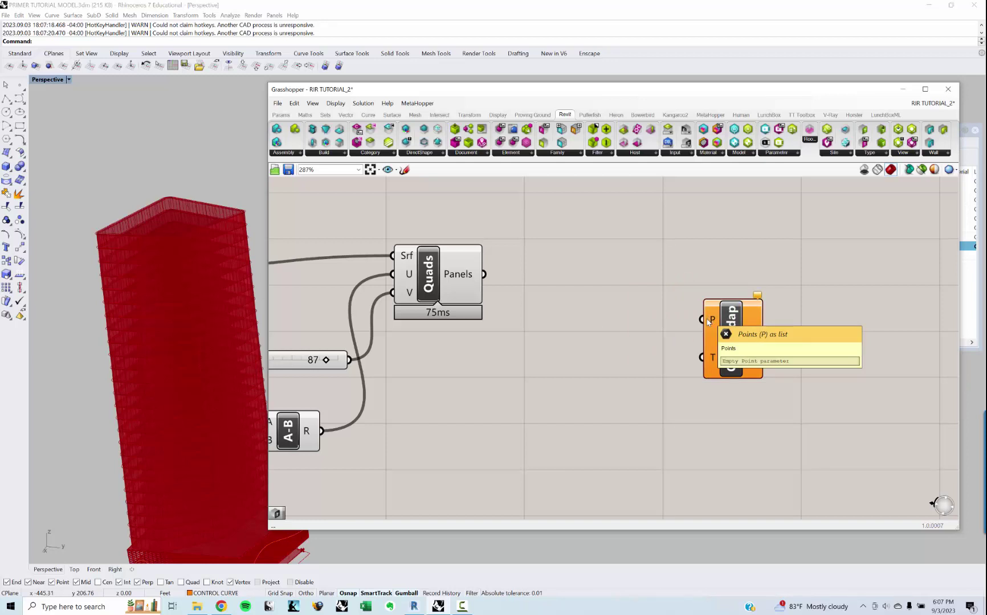
Step: Minimize Grasshopper and Rhino, switch back to Revit, and open the 3D view of the ADAPTIVE PANEL_2 family
click(415, 606)
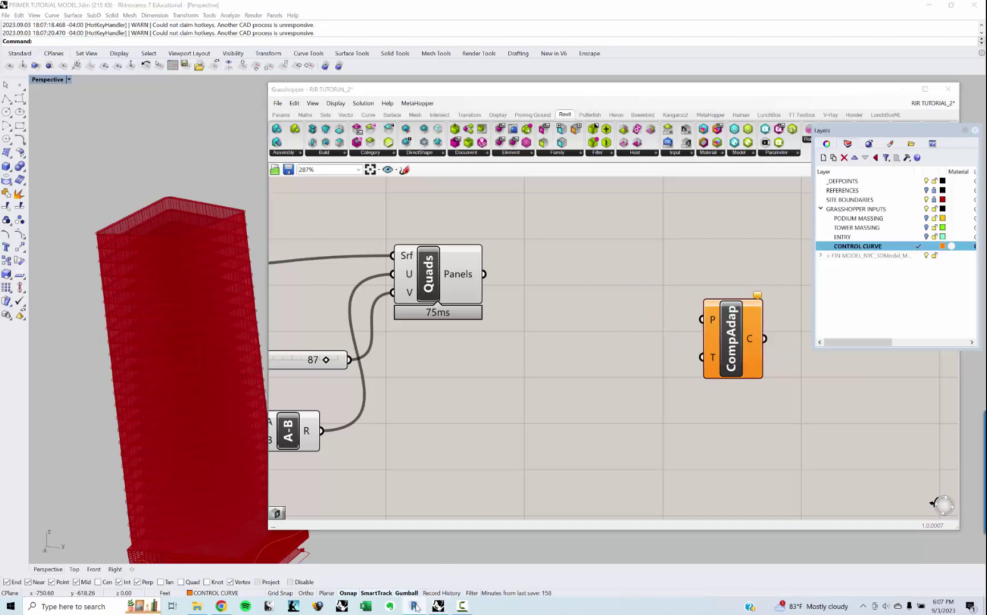
click(417, 606)
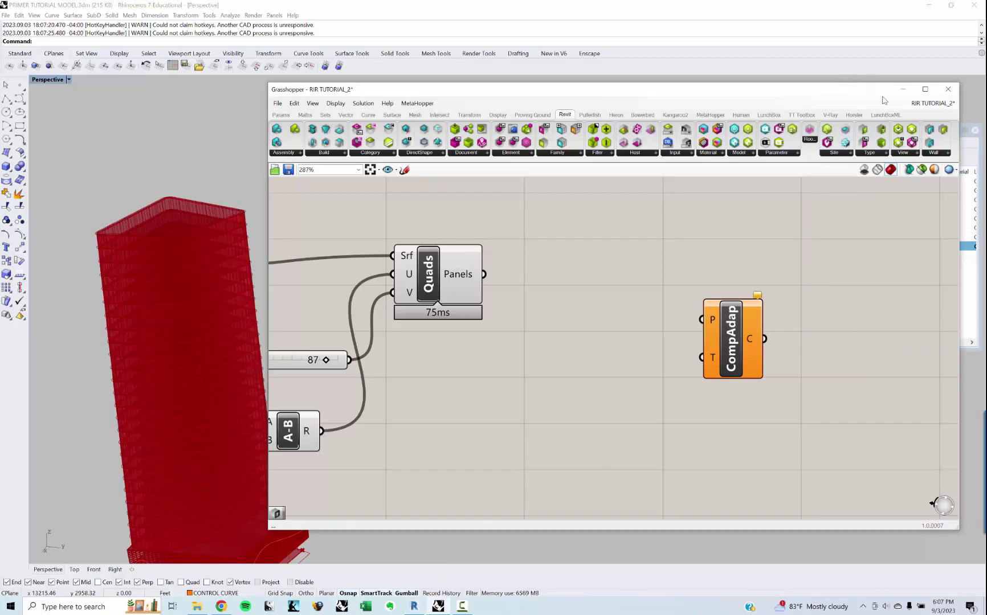
click(902, 89)
click(929, 5)
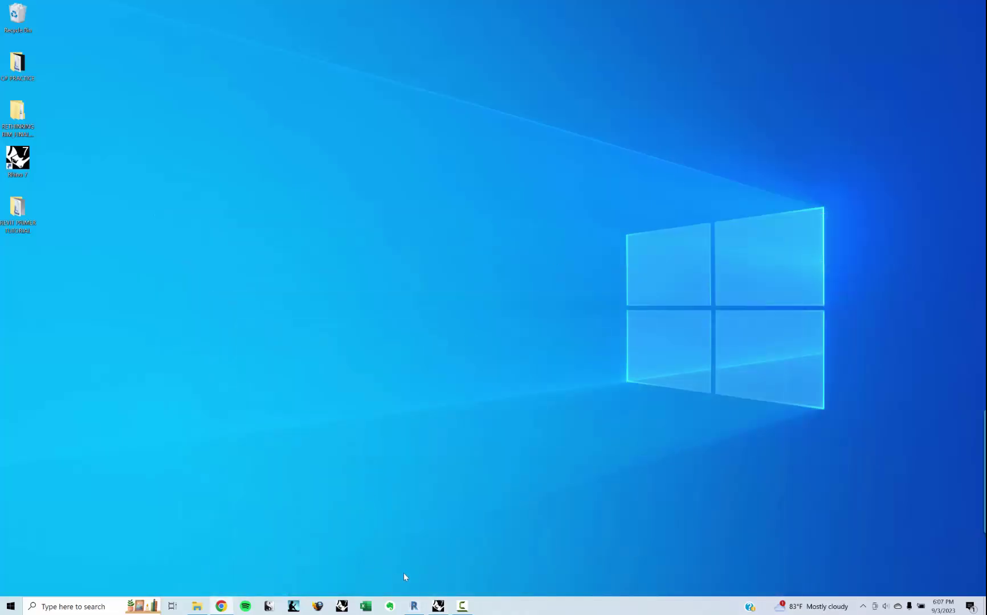
click(414, 608)
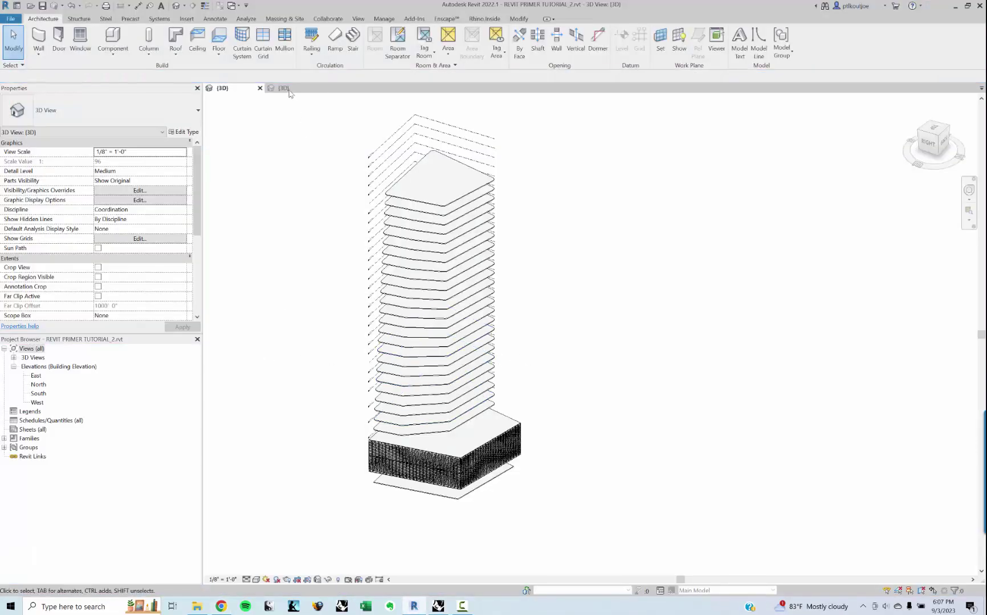
click(286, 88)
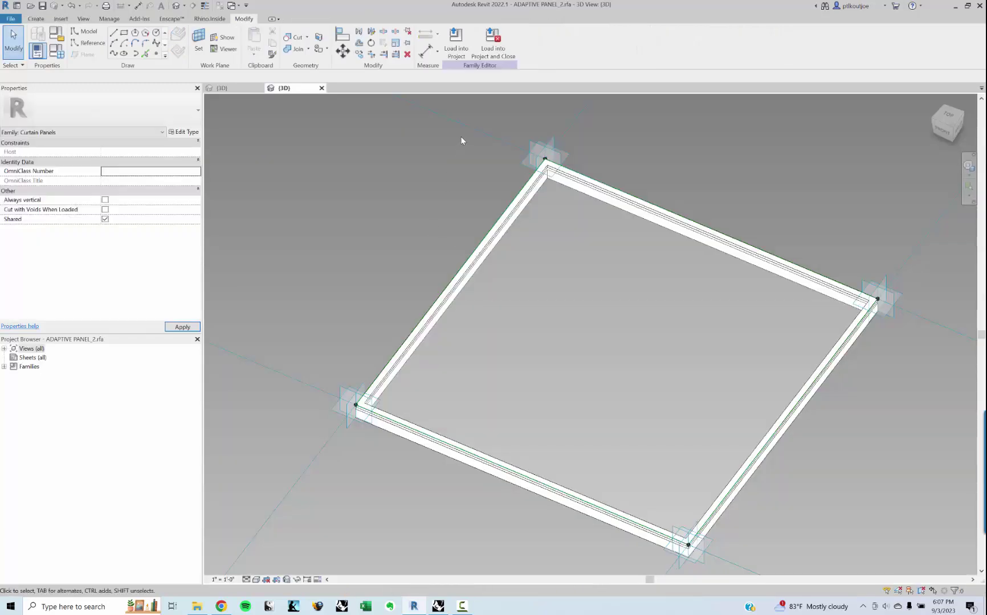
Step: Examine the placement numbers of the adaptive points at the panel's corners
drag(461, 137, 595, 180)
click(634, 160)
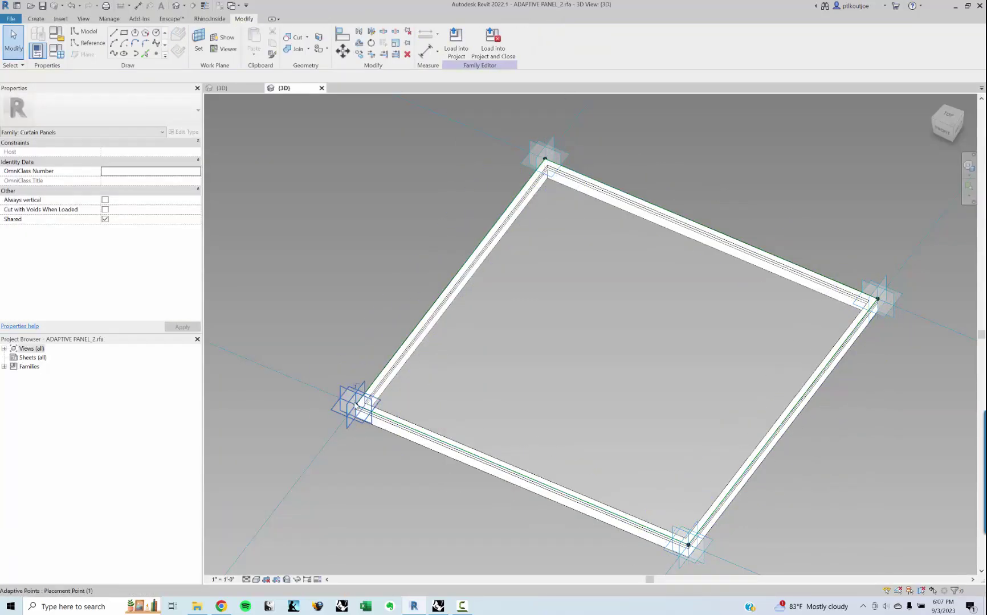
click(356, 405)
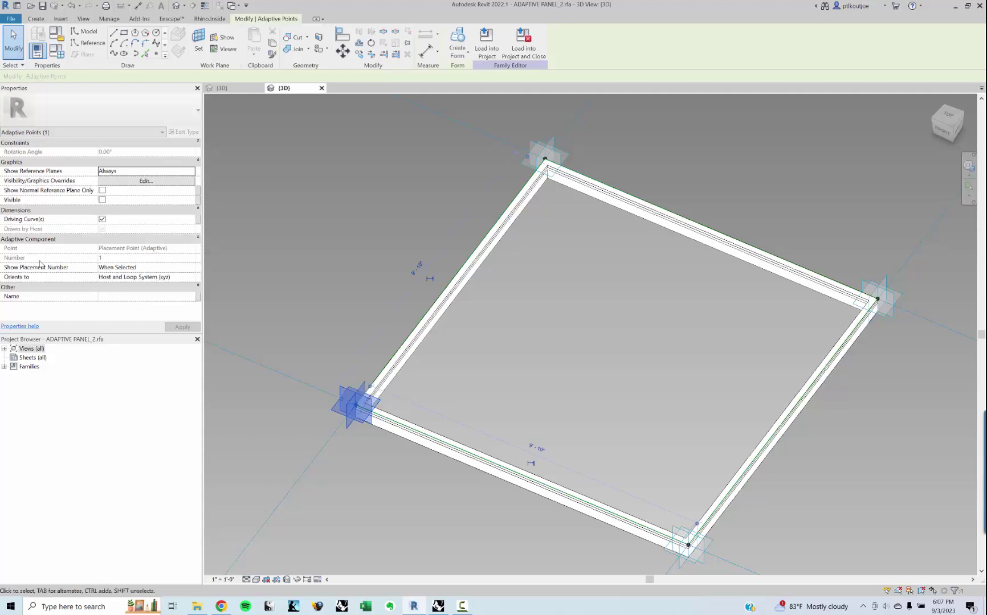
click(683, 525)
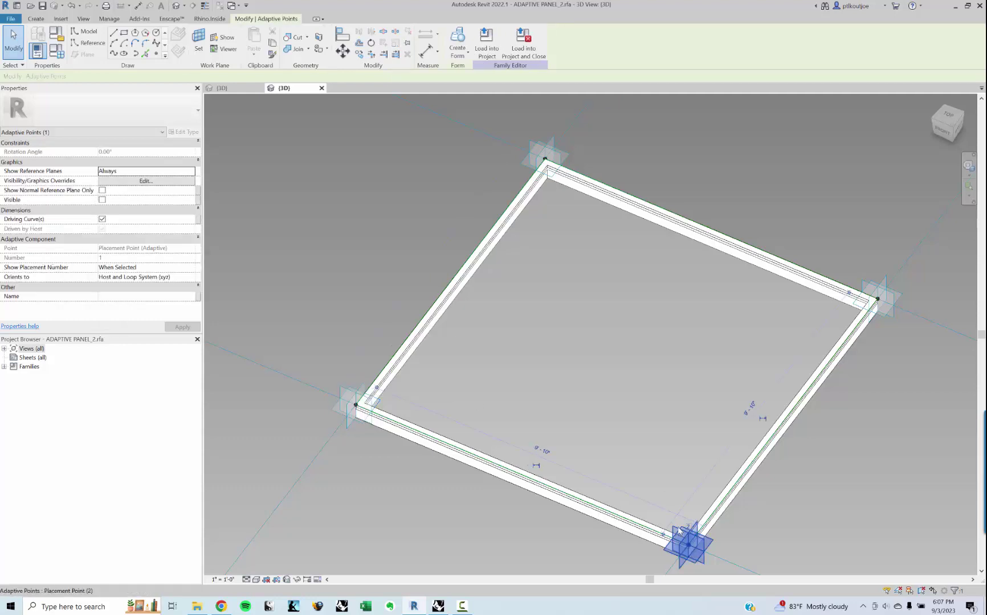
click(544, 151)
click(329, 182)
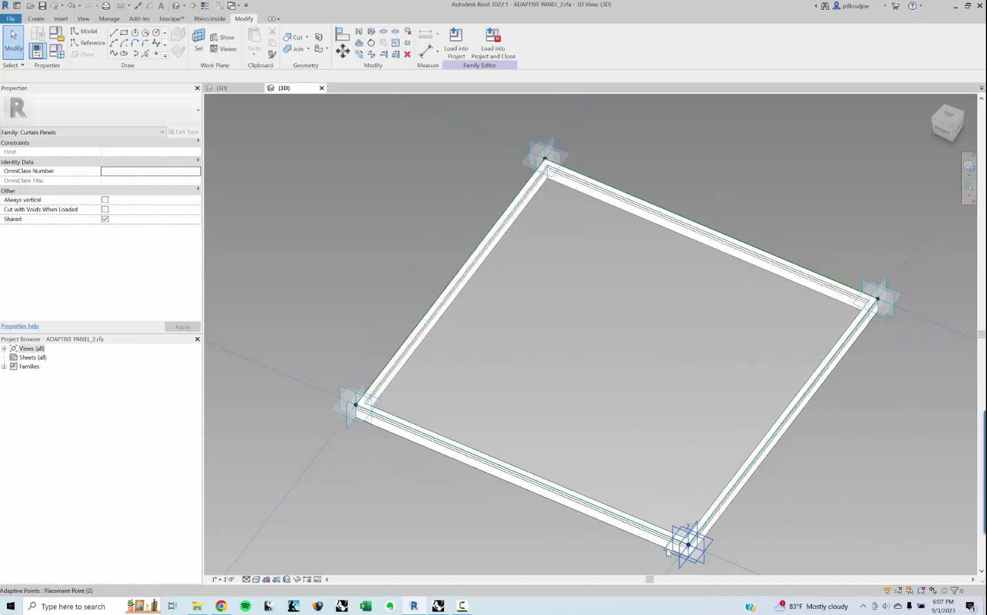
Step: Switch from Revit back to the Grasshopper definition and add a Deconstruct Brep component between Quads and the adaptive component
key(Tab)
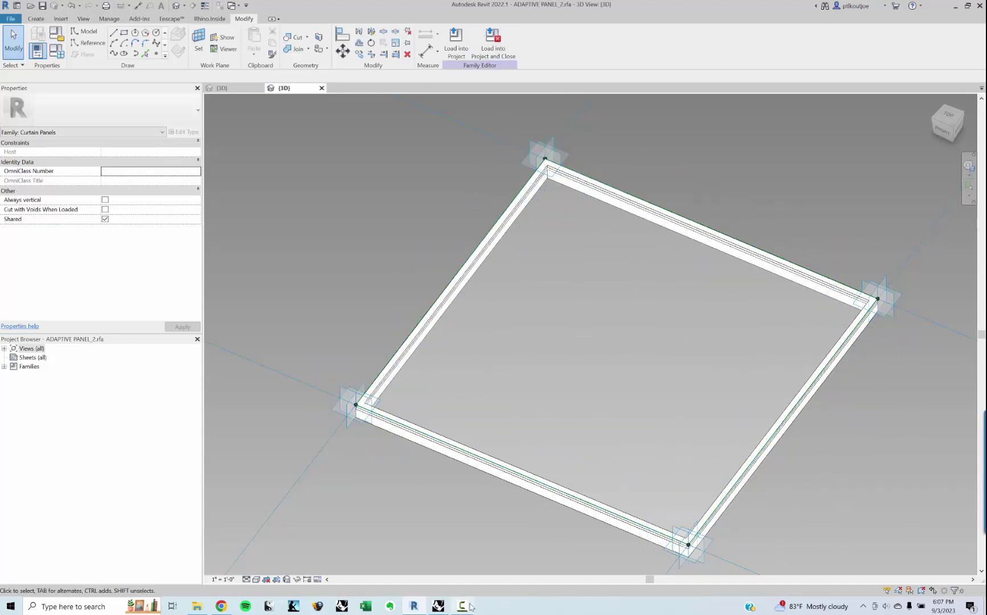
click(438, 607)
right_drag(580, 343, 558, 346)
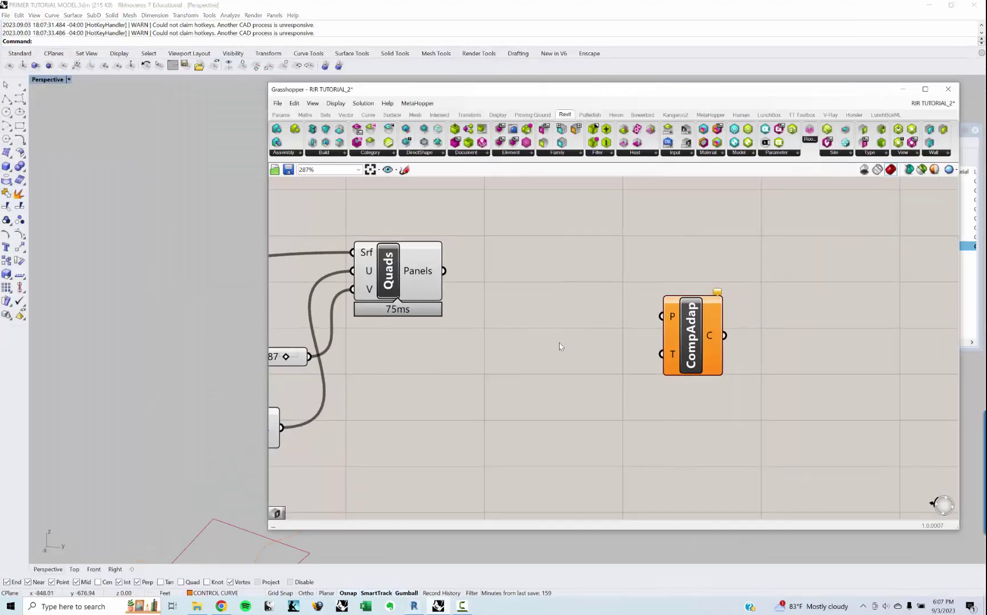
double_click(549, 352)
text(DE)
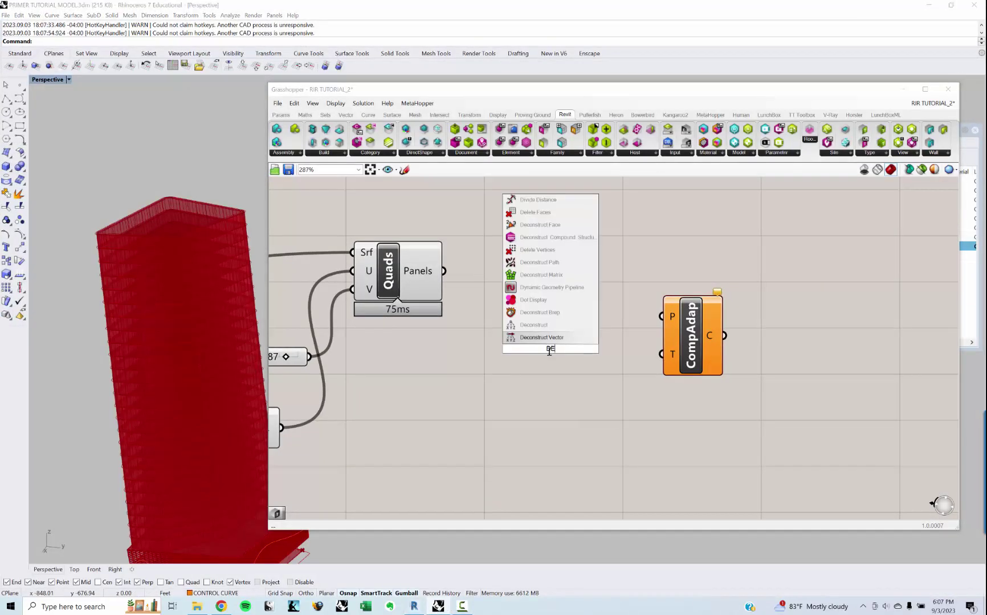
text(CON)
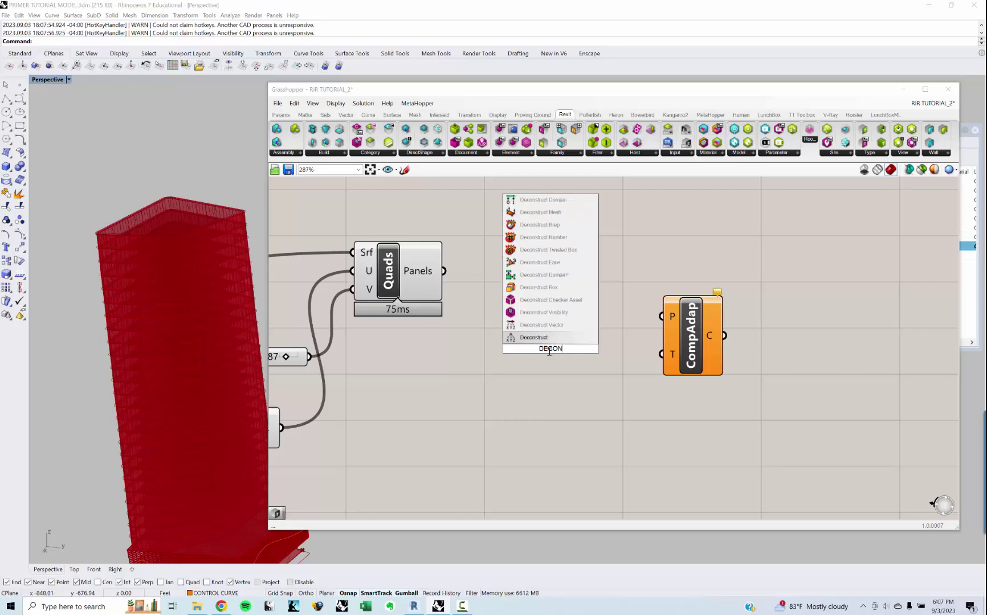
text(STRUCT BRE)
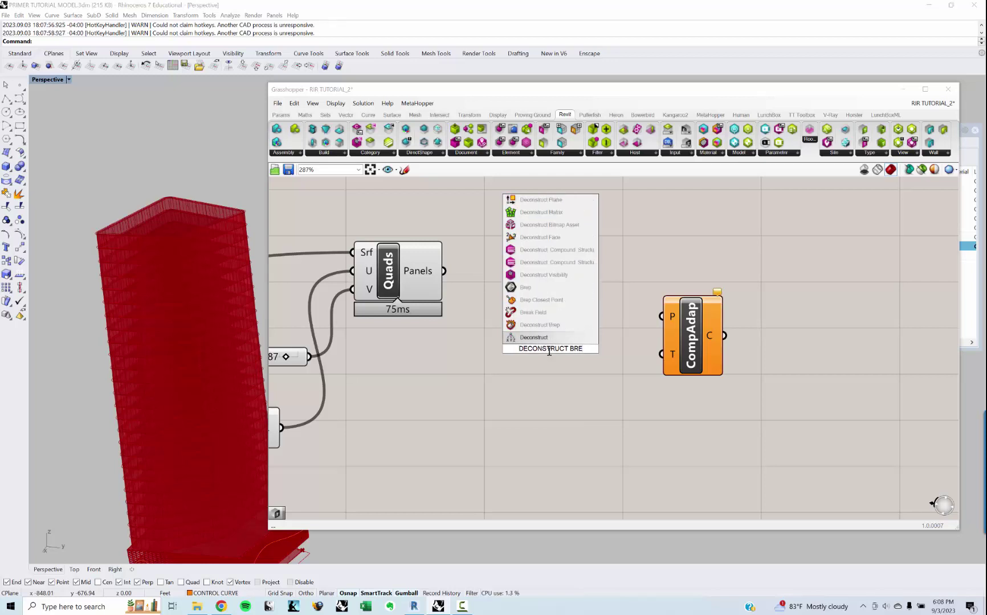
key(Up)
key(Return)
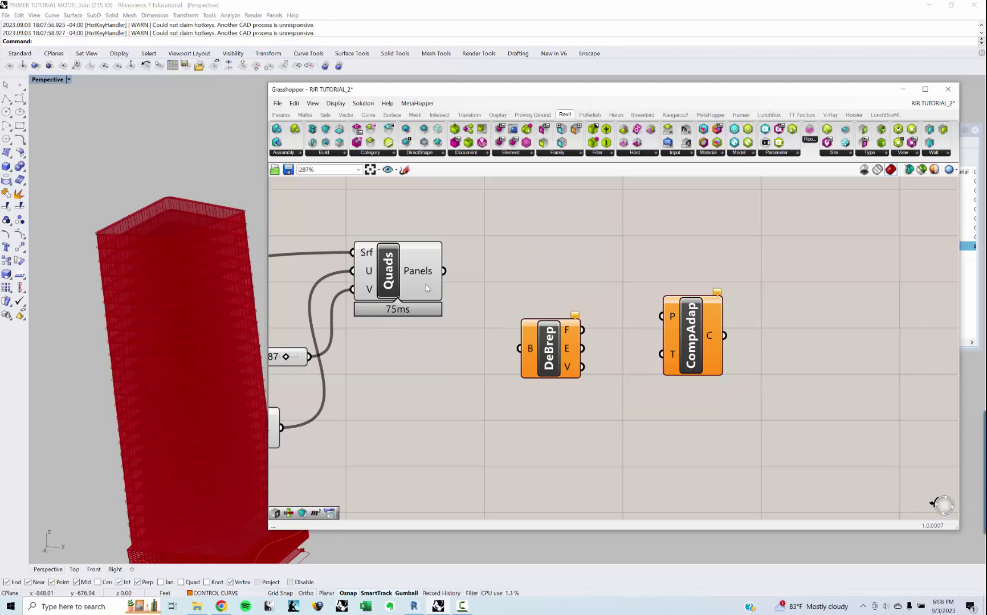
Step: Connect the Quads panels to Deconstruct Brep and its vertices to the adaptive component's Points input, moving the adaptive component slightly farther away
drag(444, 270, 519, 348)
mouse_move(571, 372)
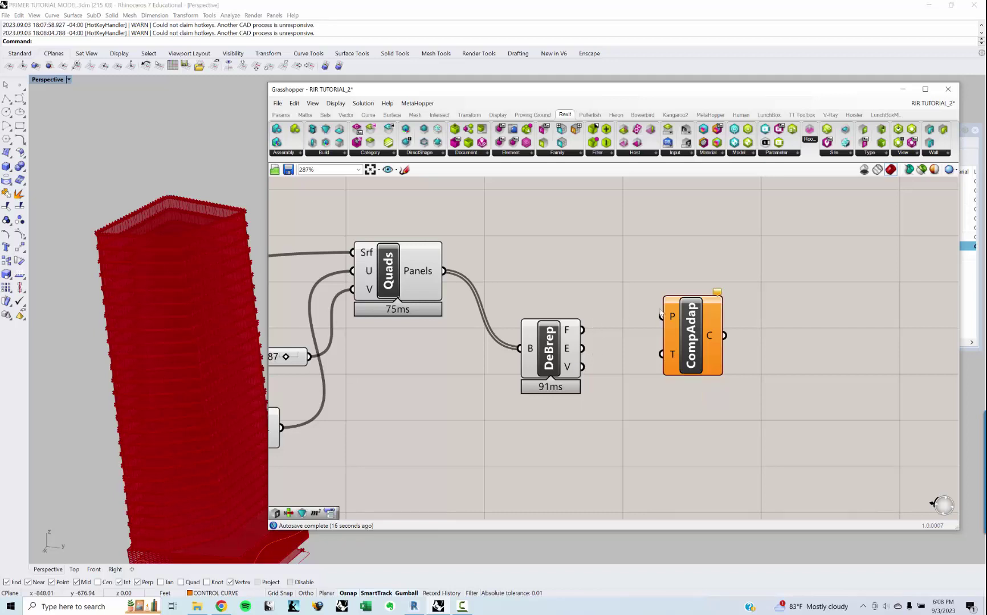
drag(687, 341, 705, 351)
drag(582, 366, 678, 325)
right_drag(693, 304, 668, 290)
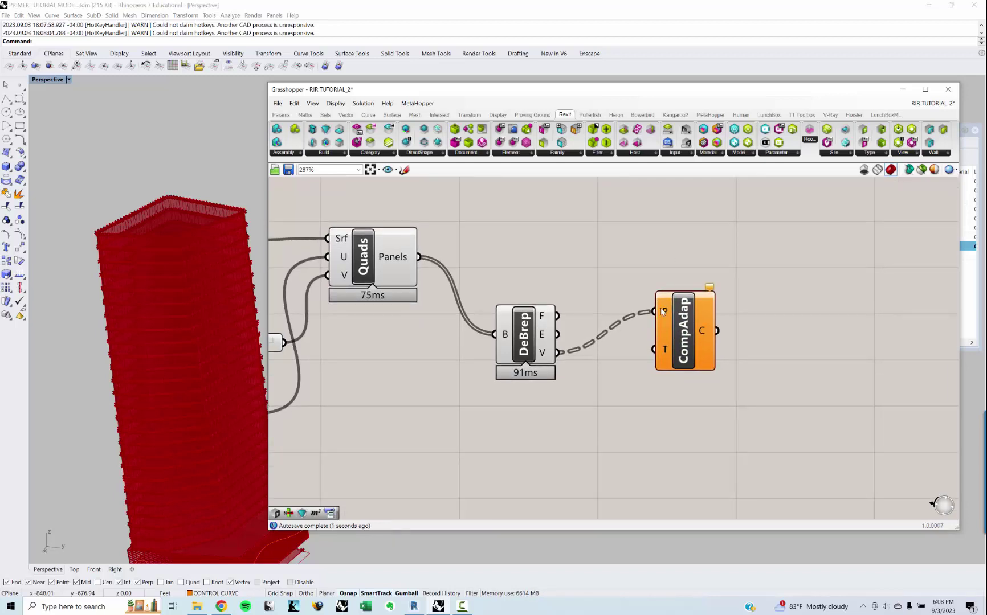
Step: Add a Type parameter below Deconstruct Brep and check its available category and family filters
double_click(588, 432)
text(TYPE)
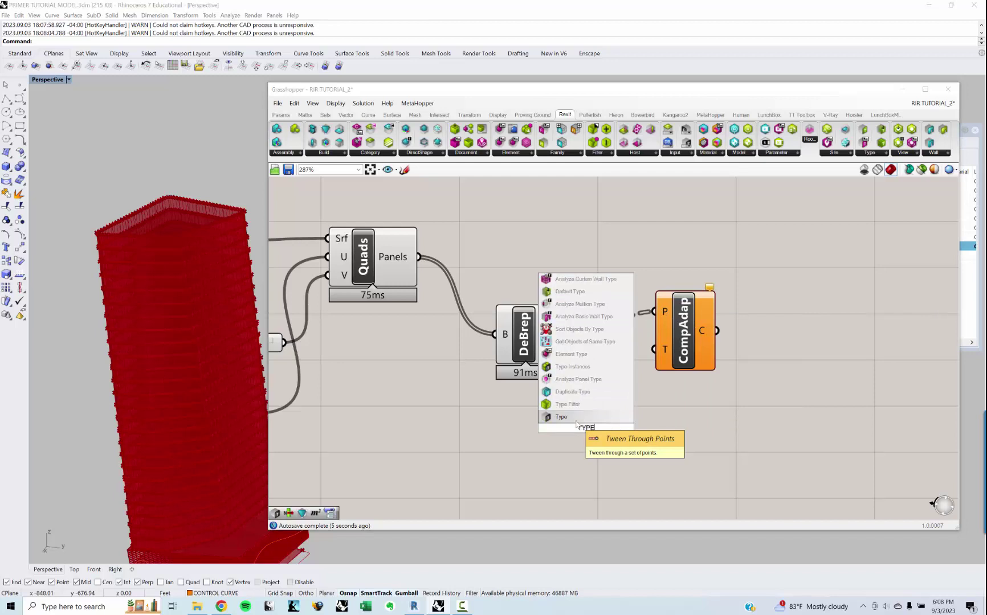
click(576, 422)
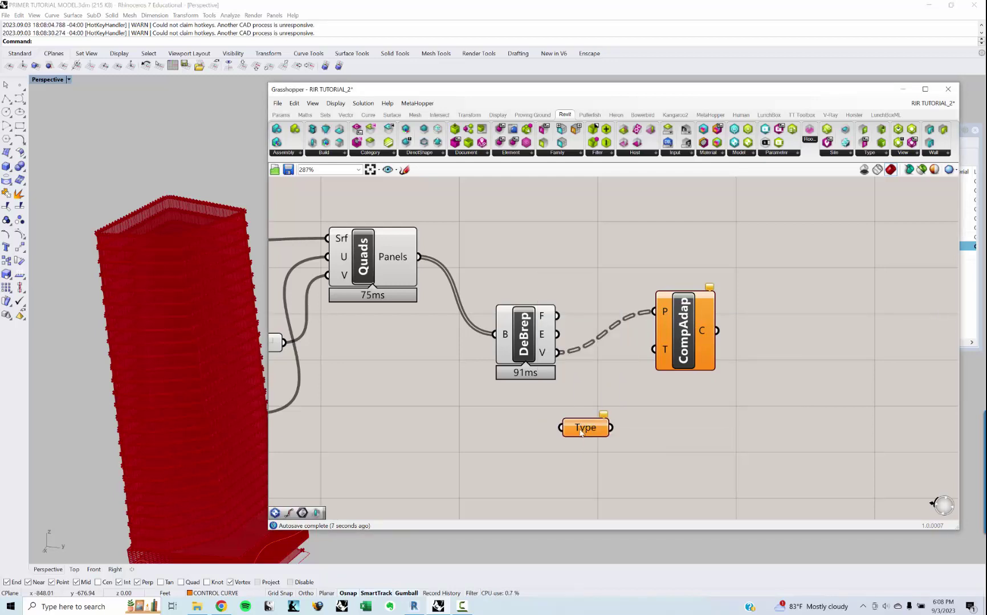
click(582, 433)
right_click(582, 434)
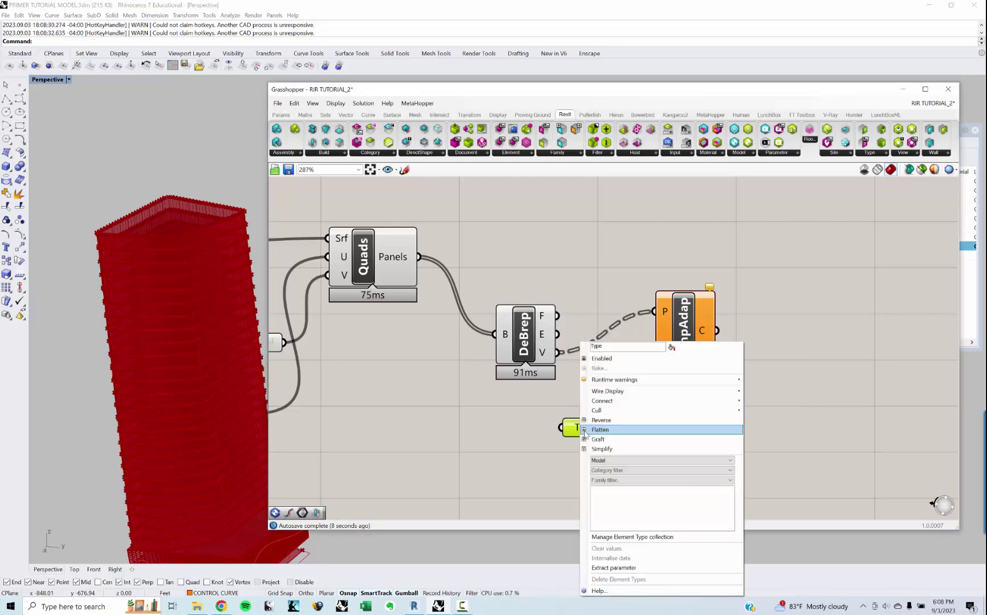
click(609, 471)
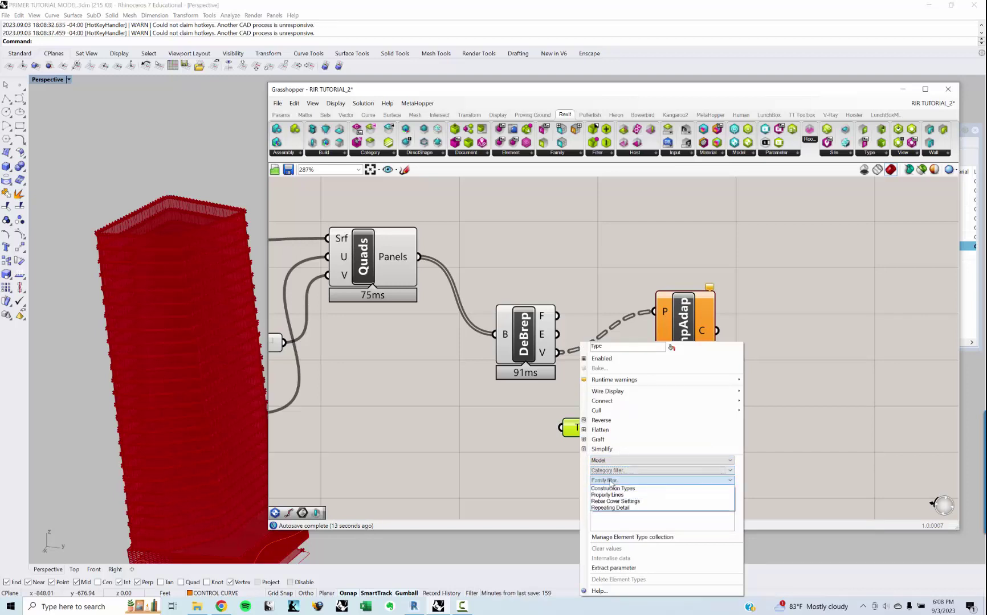
click(612, 461)
click(560, 456)
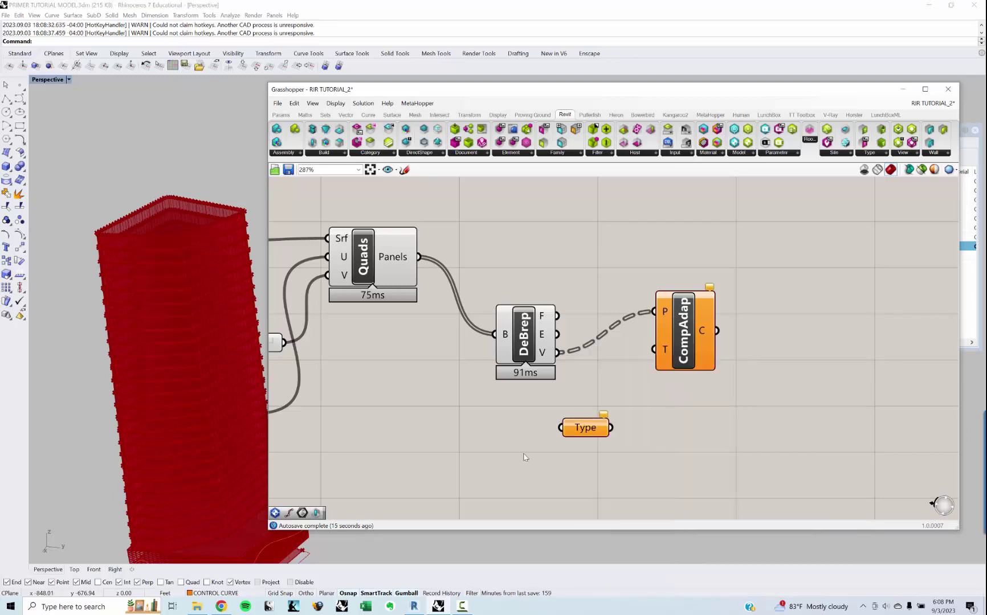
Step: Switch the new Type parameter's category group to All Categories and look through its category filter options
right_click(586, 428)
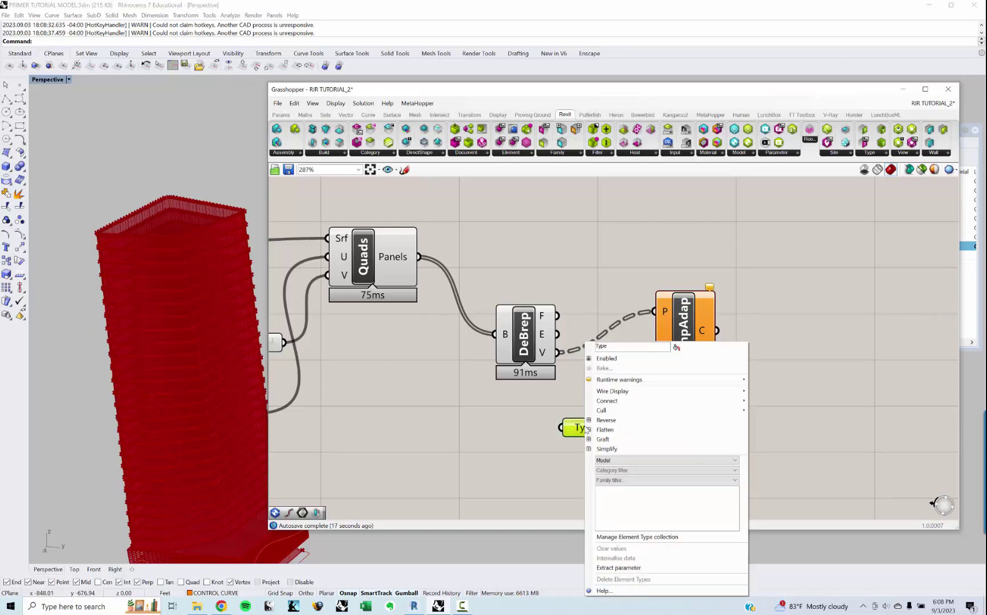
click(626, 471)
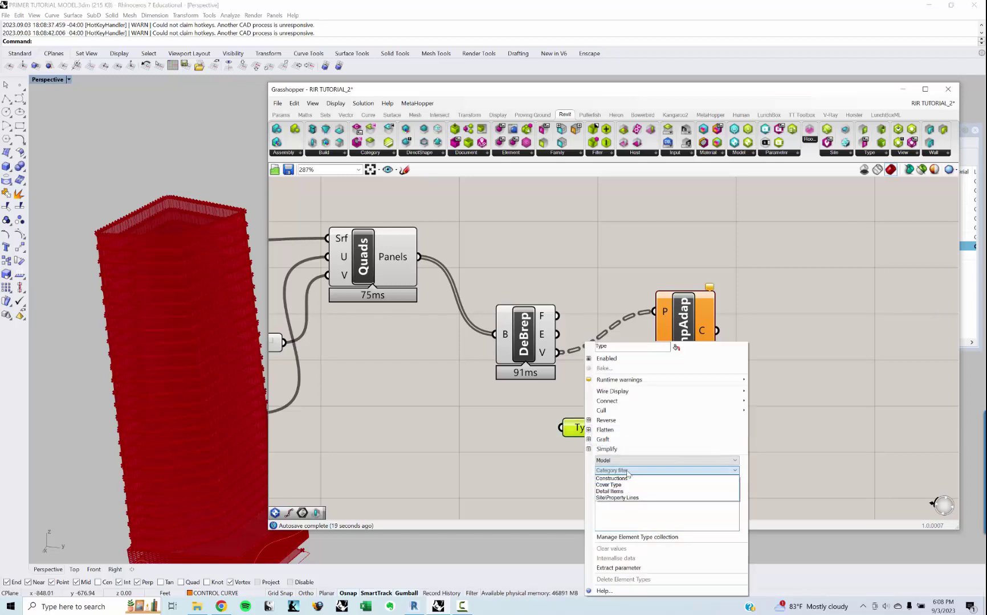
click(626, 471)
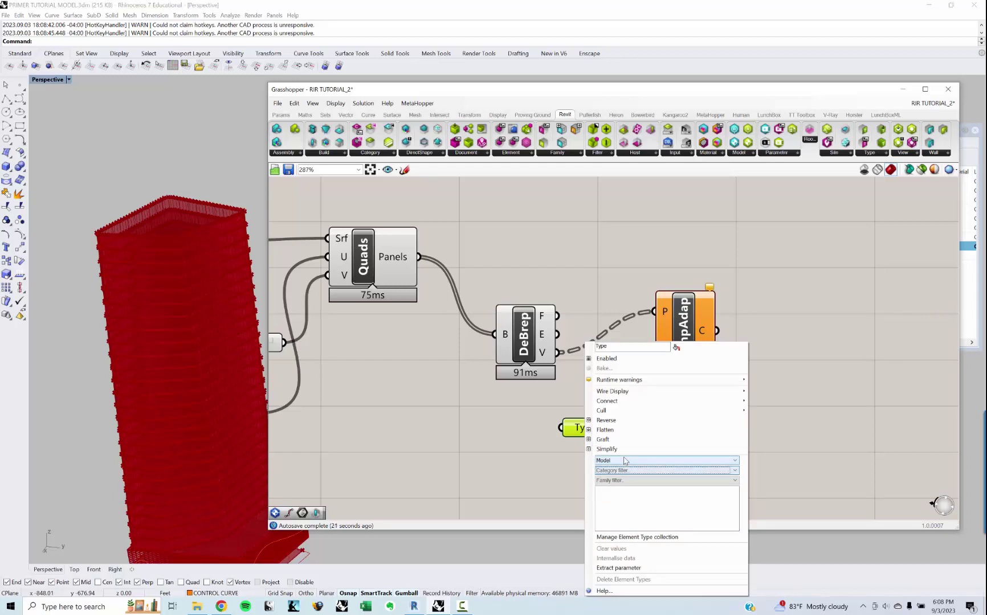
click(625, 460)
click(623, 469)
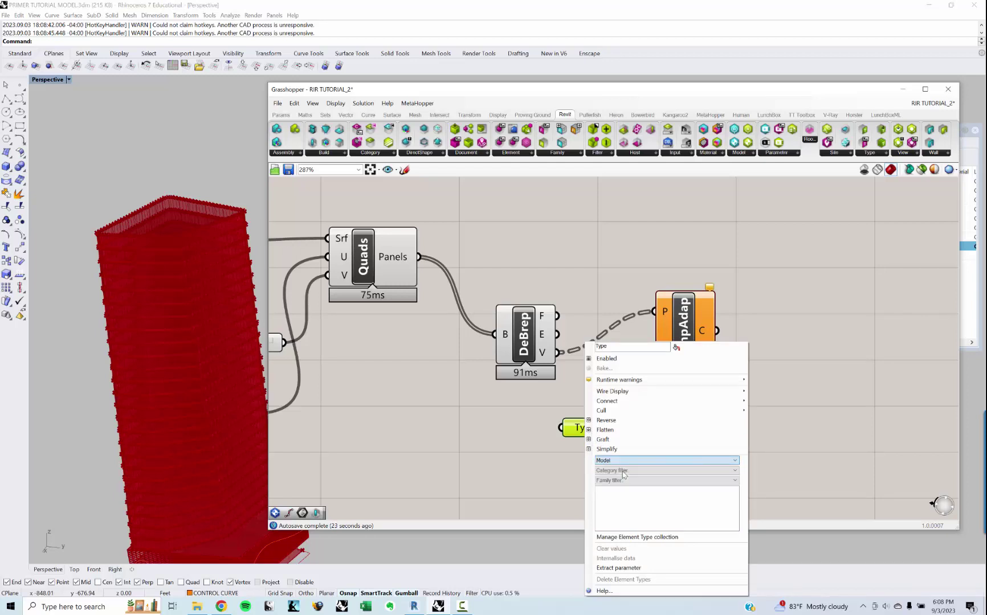
click(623, 471)
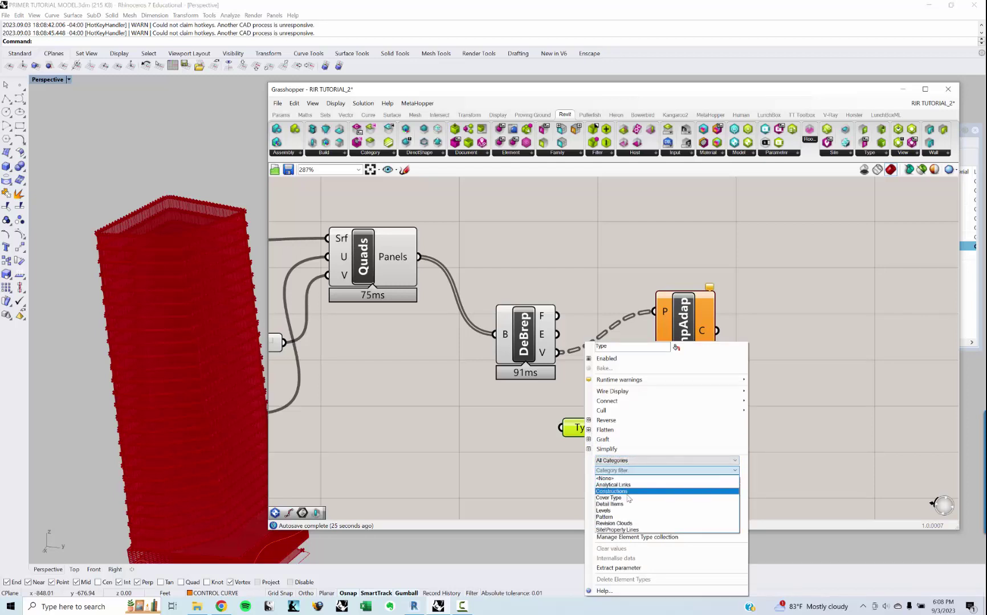
click(624, 470)
click(551, 461)
Step: Delete the new Type parameter
right_drag(560, 461, 558, 453)
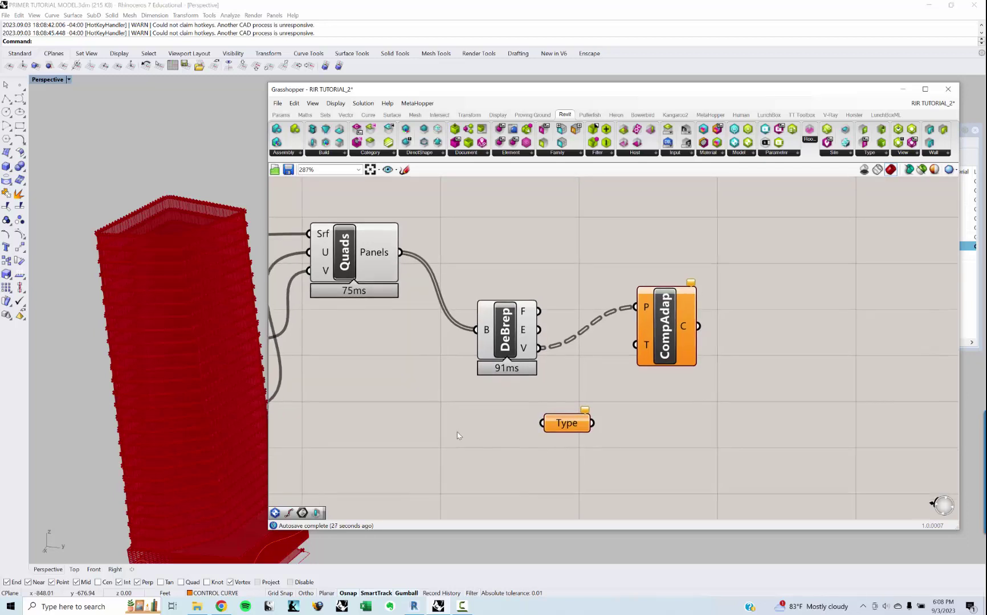
right_drag(458, 434, 486, 437)
click(574, 422)
key(Delete)
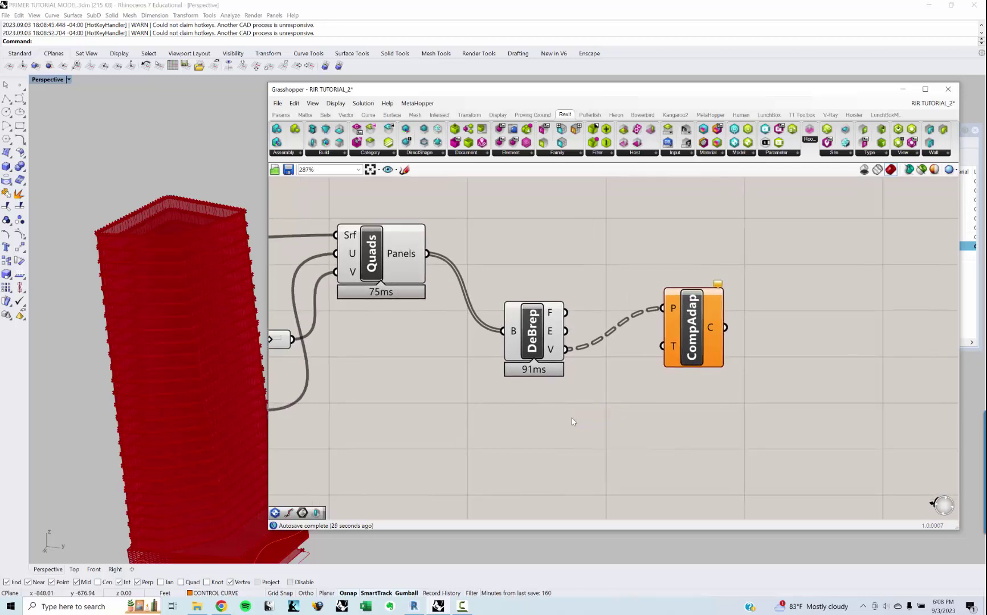
Step: Find the Type parameter feeding the curtain WallCrv component, duplicate it, and set the copy below the original
scroll(702, 377, down, 5)
scroll(609, 365, down, 3)
right_drag(605, 368, 606, 506)
scroll(576, 355, down, 3)
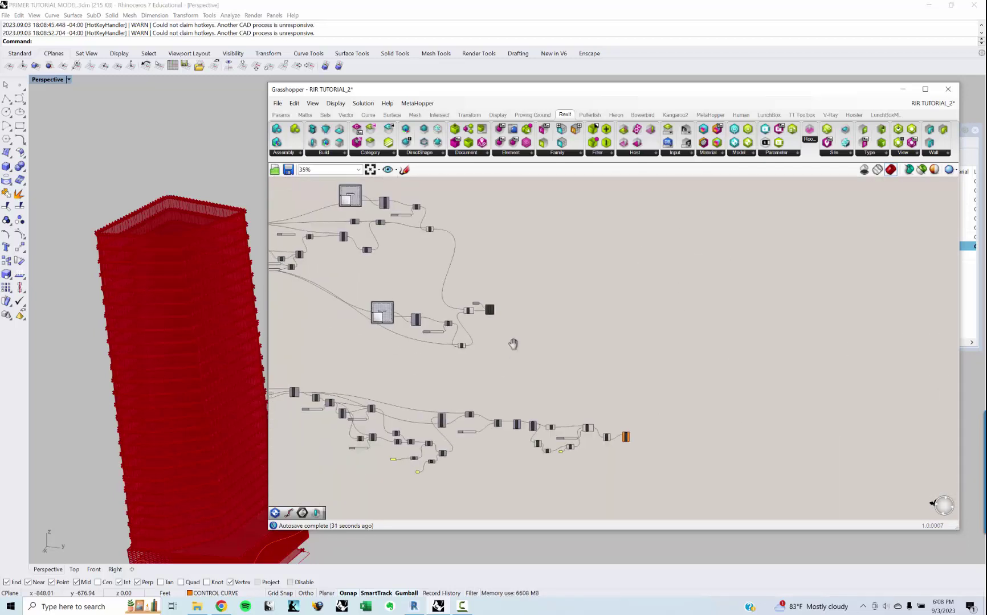
right_drag(513, 344, 595, 362)
scroll(565, 314, up, 5)
scroll(566, 315, up, 5)
scroll(591, 311, down, 5)
right_drag(388, 226, 568, 396)
scroll(608, 334, up, 2)
scroll(609, 333, down, 4)
right_drag(509, 375, 597, 360)
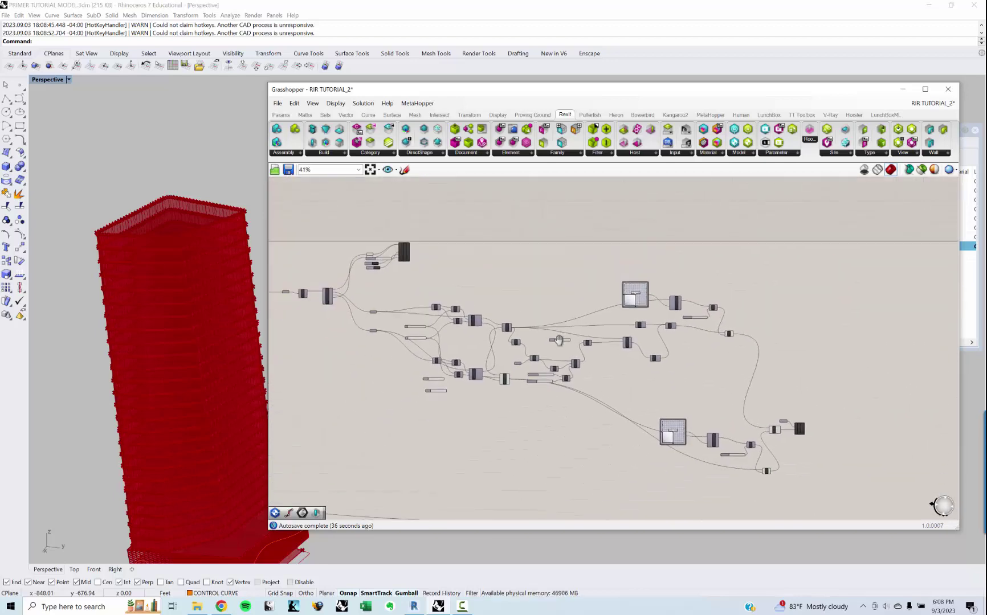
scroll(597, 361, down, 2)
scroll(702, 385, up, 4)
right_drag(501, 333, 703, 482)
scroll(704, 482, down, 4)
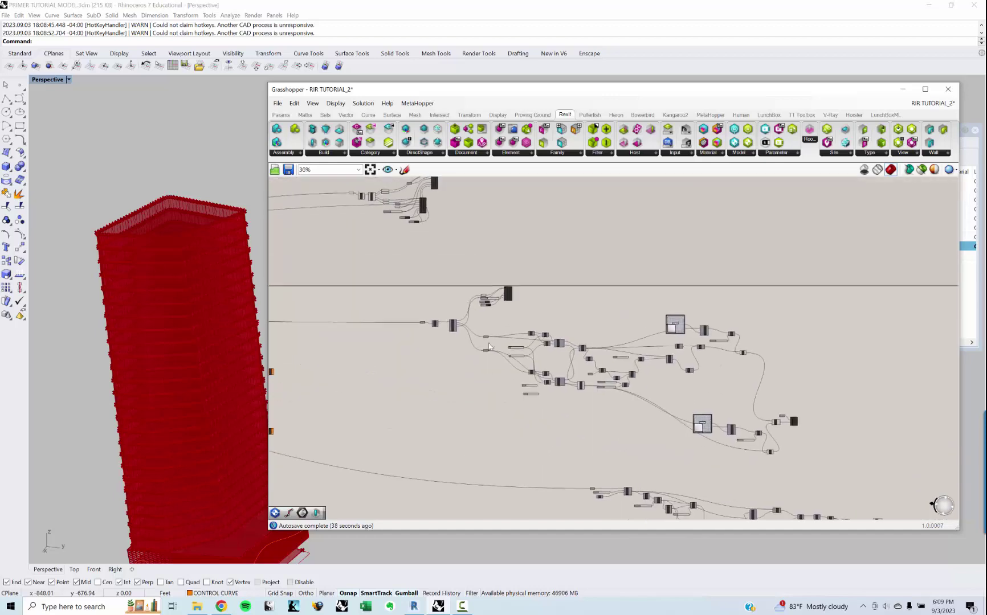
scroll(508, 299, up, 3)
scroll(509, 300, up, 5)
scroll(493, 302, down, 7)
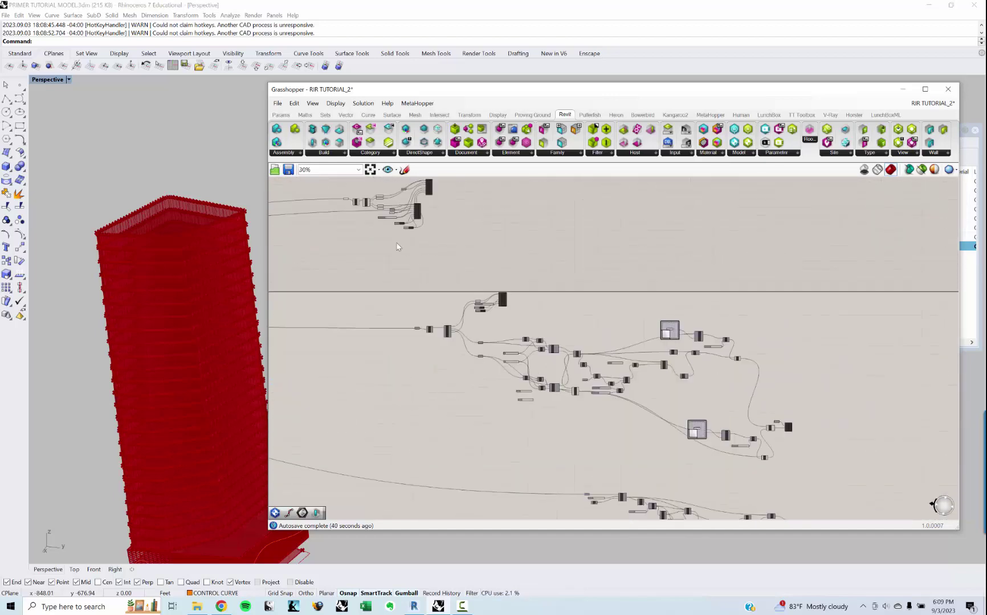
right_drag(395, 209, 519, 355)
scroll(519, 355, up, 8)
click(539, 351)
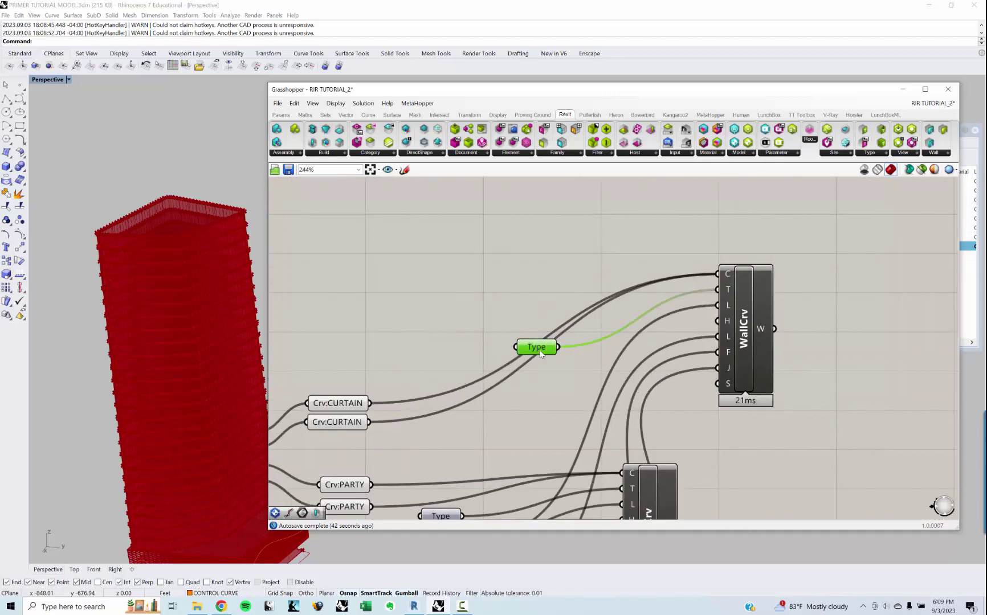
key(ctrl+c)
key(ctrl+v)
drag(562, 361, 579, 450)
Step: Place the duplicated Type parameter below Deconstruct Brep, beside the adaptive component
scroll(561, 400, down, 9)
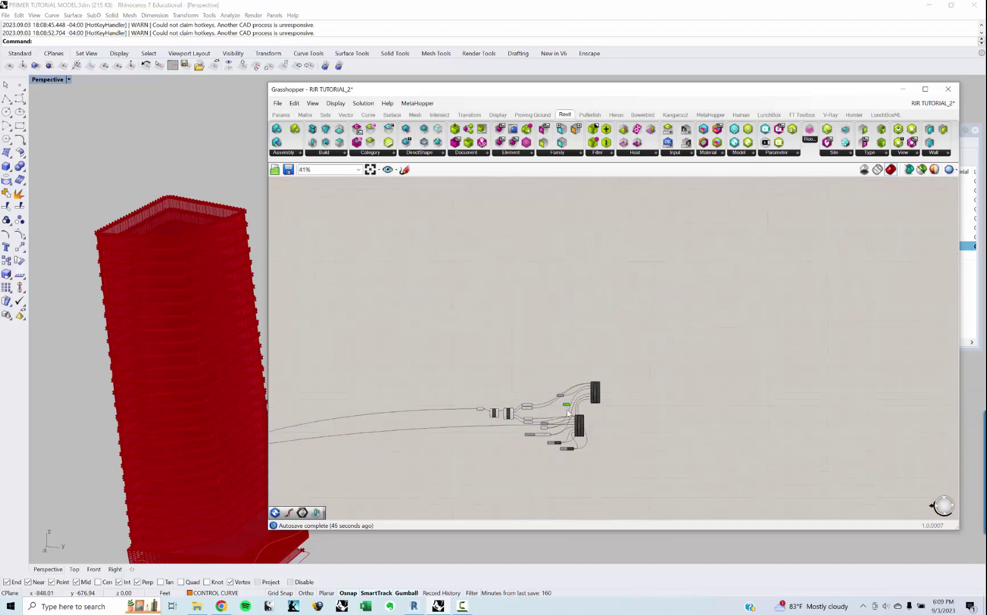
scroll(871, 459, up, 7)
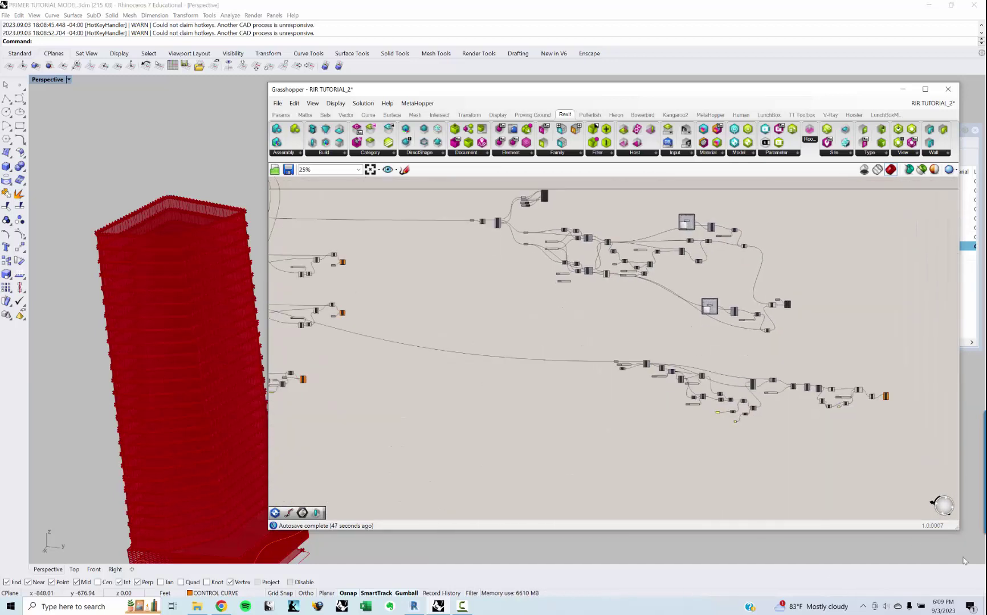
scroll(873, 327, up, 3)
right_drag(791, 384, 648, 438)
scroll(706, 391, up, 3)
click(706, 391)
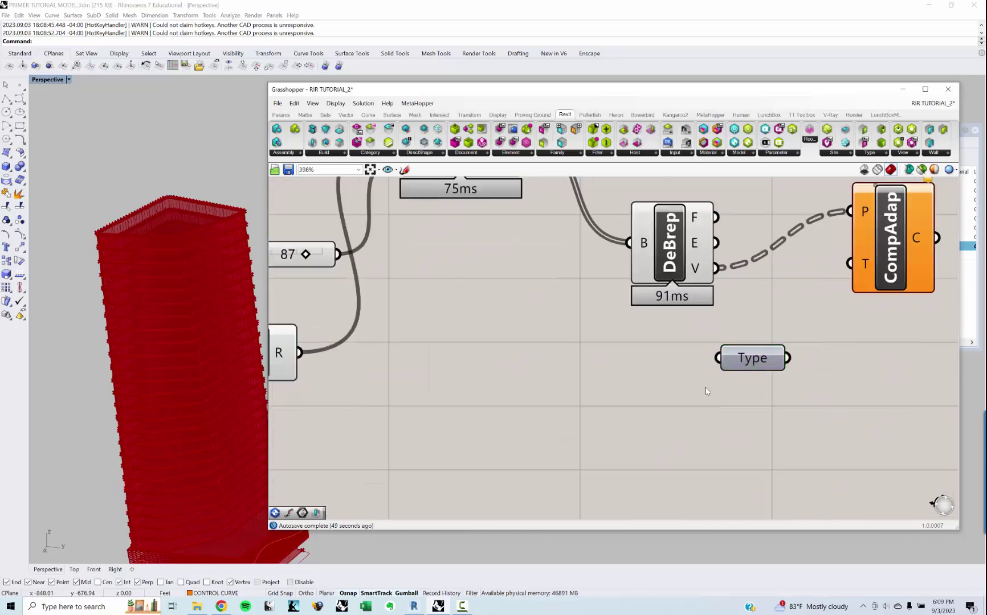
Step: Check the category and family filter options of the duplicated Type parameter
right_click(752, 359)
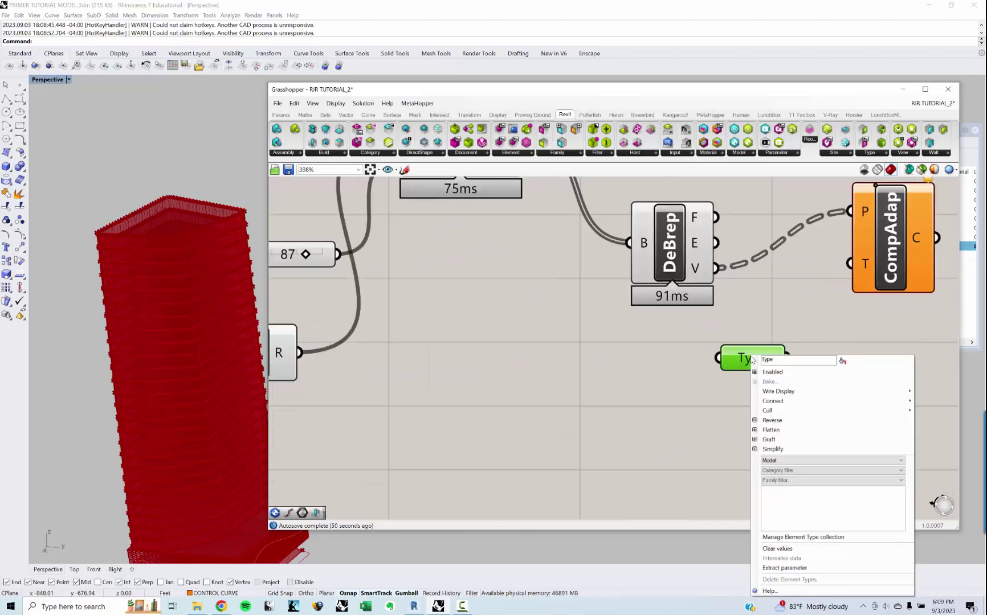
click(800, 471)
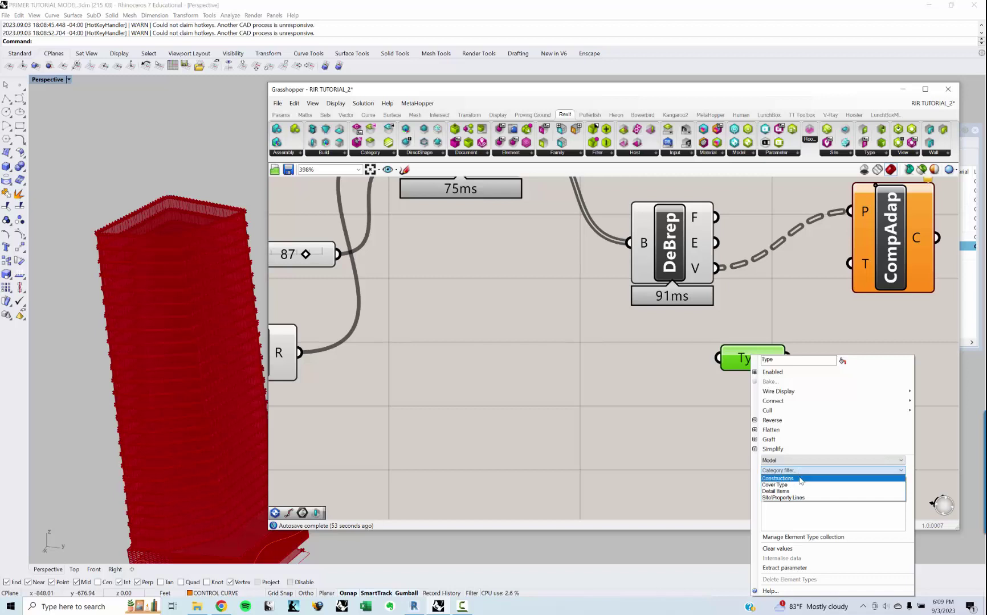
click(801, 471)
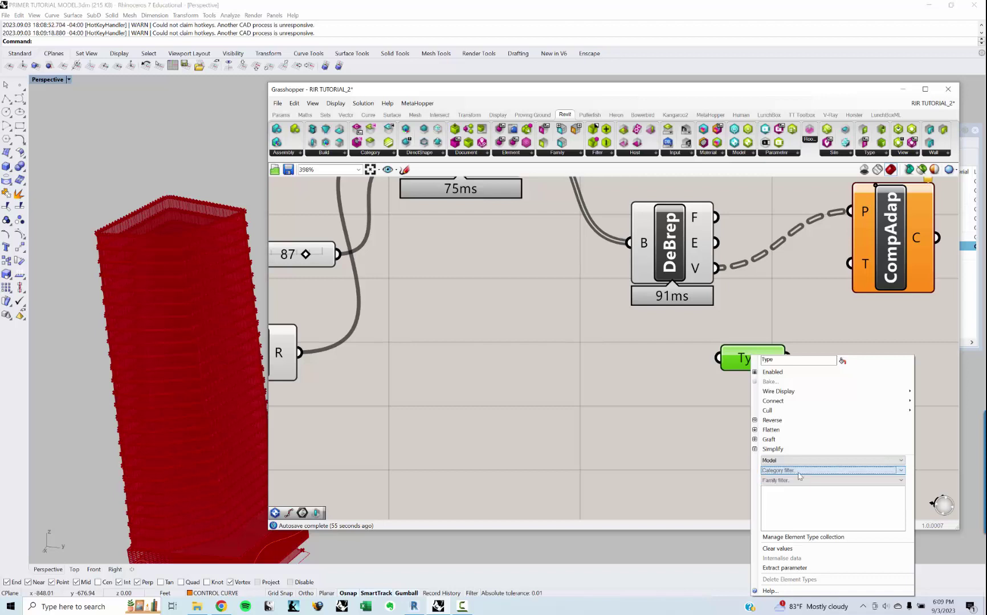
click(800, 480)
click(801, 480)
right_drag(671, 451, 594, 449)
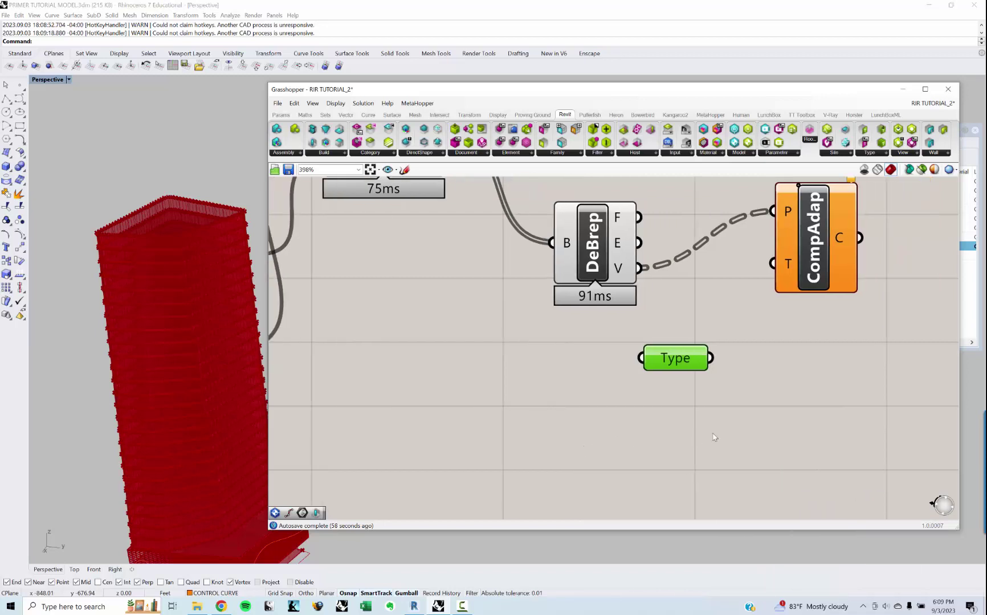
click(714, 436)
Step: Save the RIR TUTORIAL_2 Grasshopper definition
right_drag(756, 391, 661, 441)
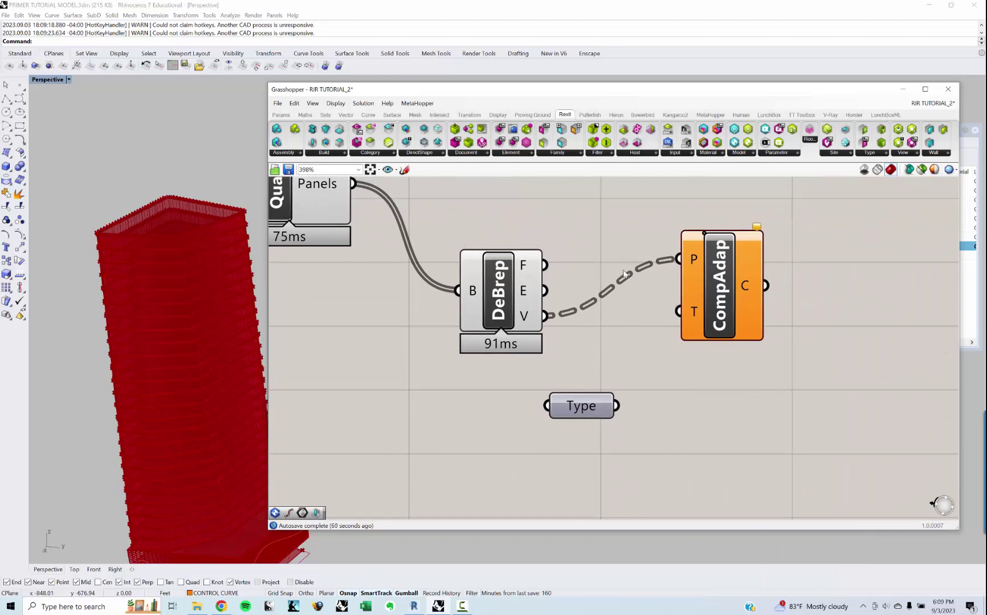
right_drag(593, 243, 596, 261)
right_drag(531, 224, 578, 248)
key(ctrl+s)
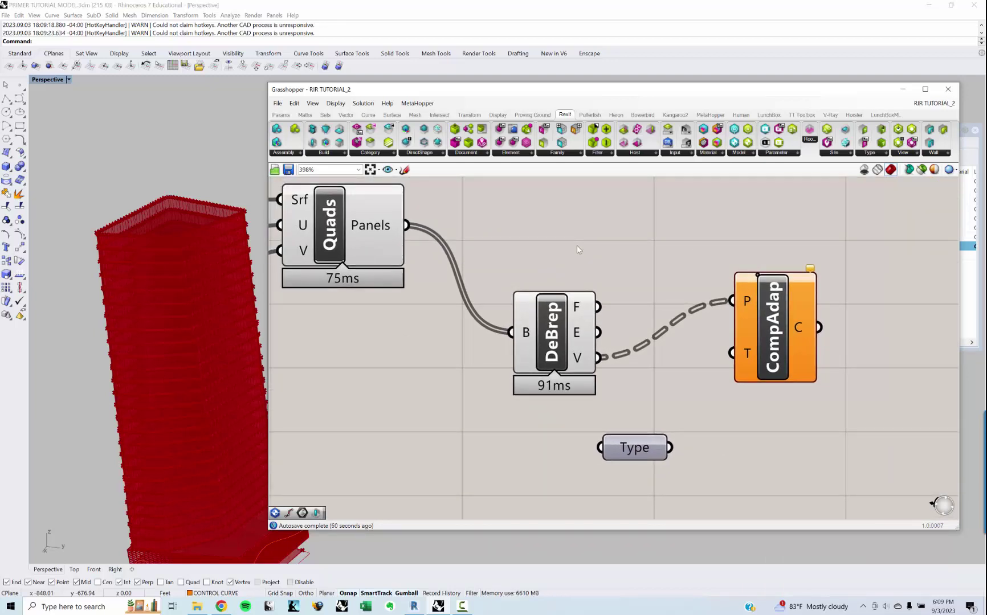
Step: Try to save the PRIMER TUTORIAL MODEL Rhino file, first under its current name and also as a copy
click(163, 236)
click(162, 237)
key(ctrl+s)
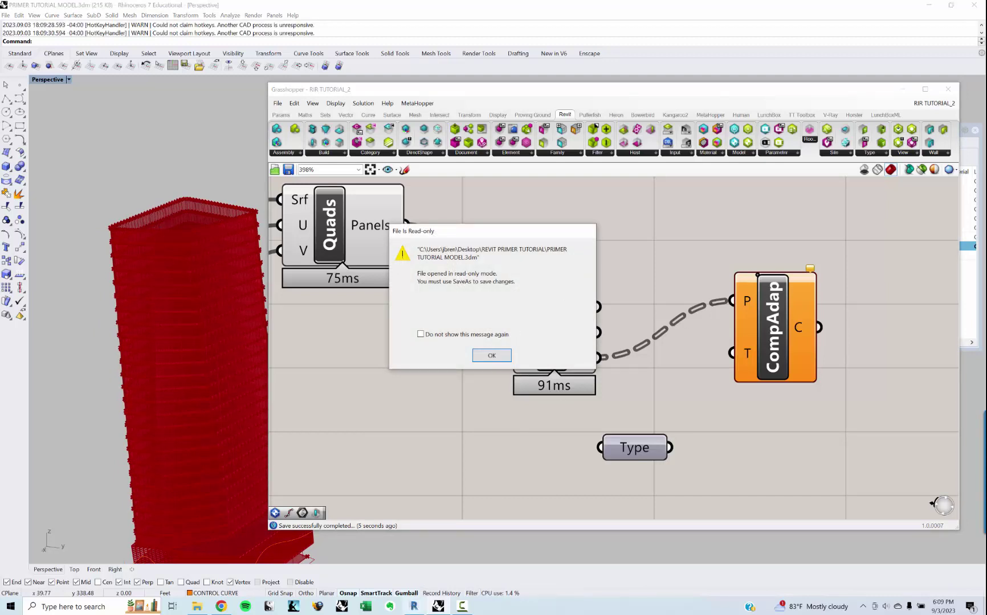
click(491, 356)
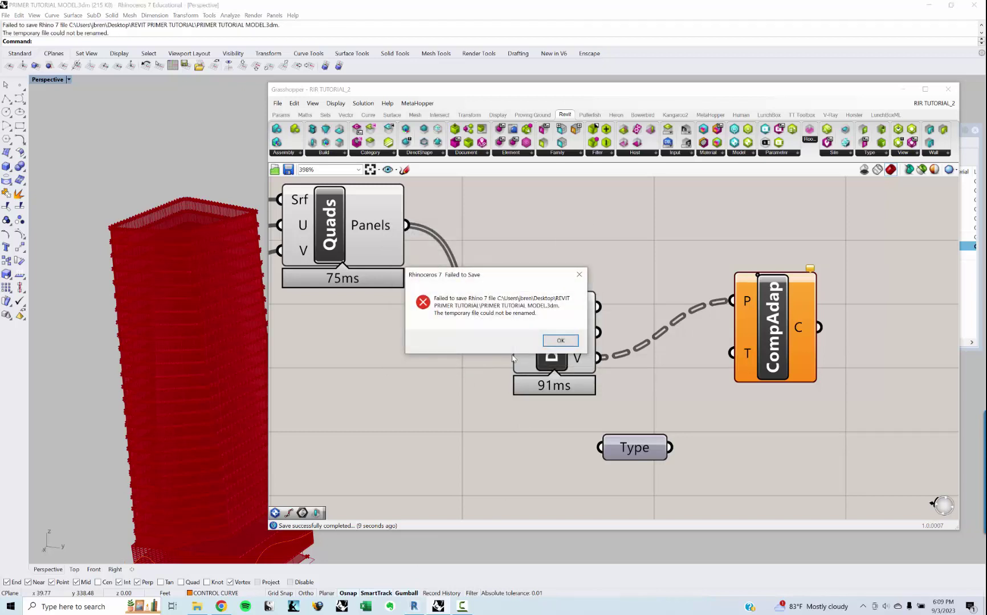
click(562, 340)
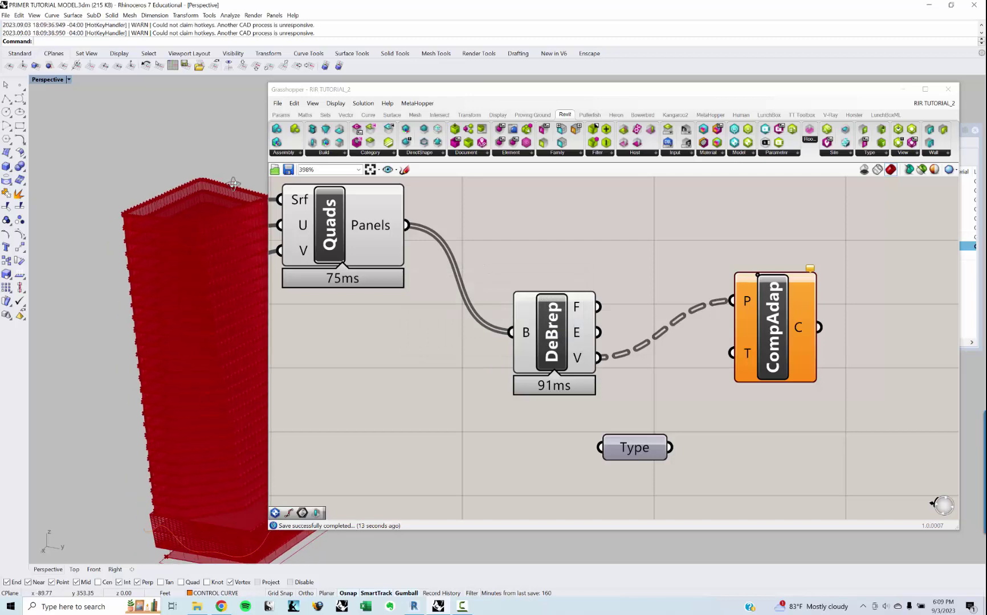
click(5, 15)
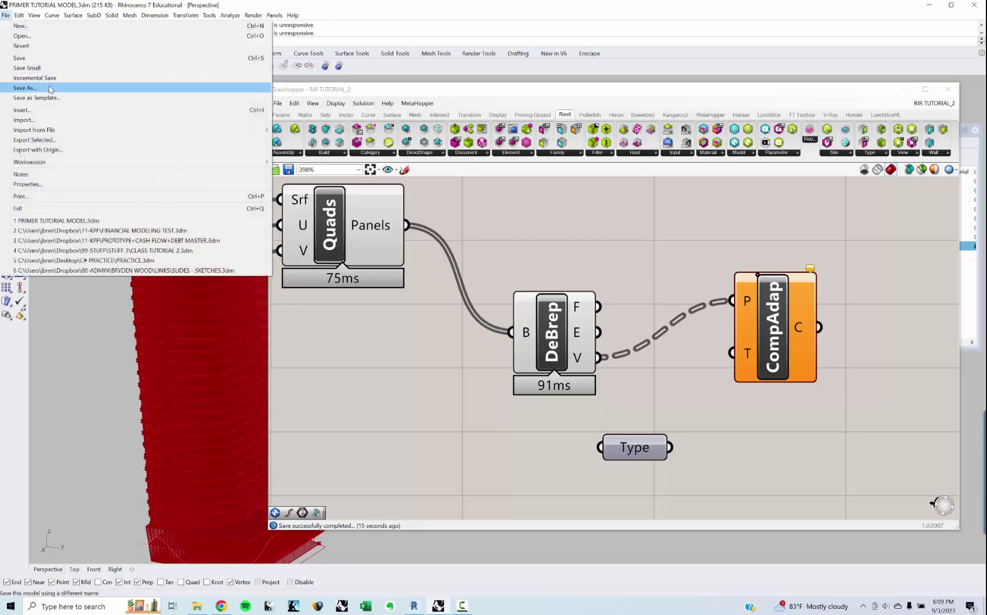
click(46, 88)
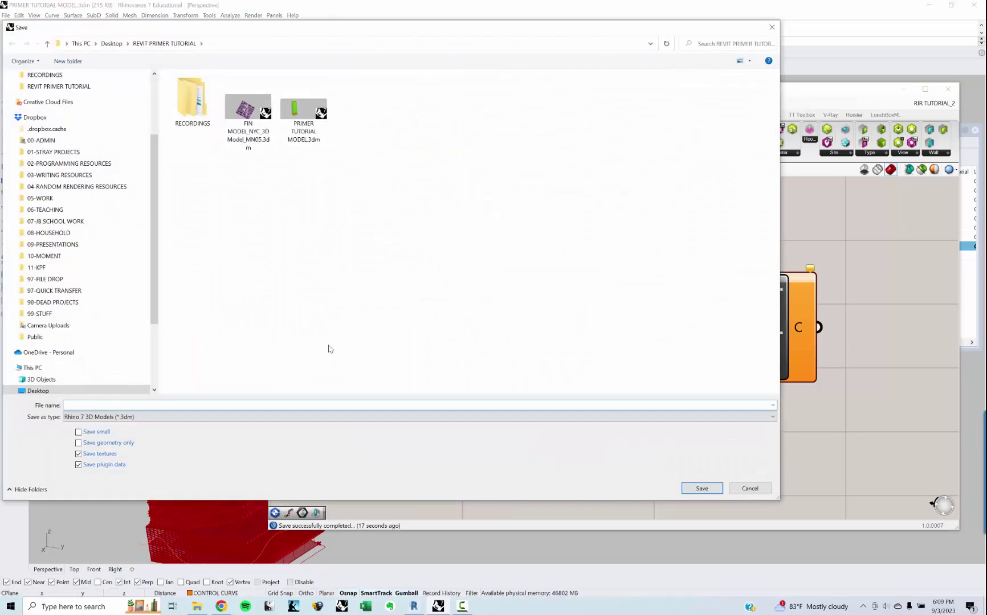
key(Escape)
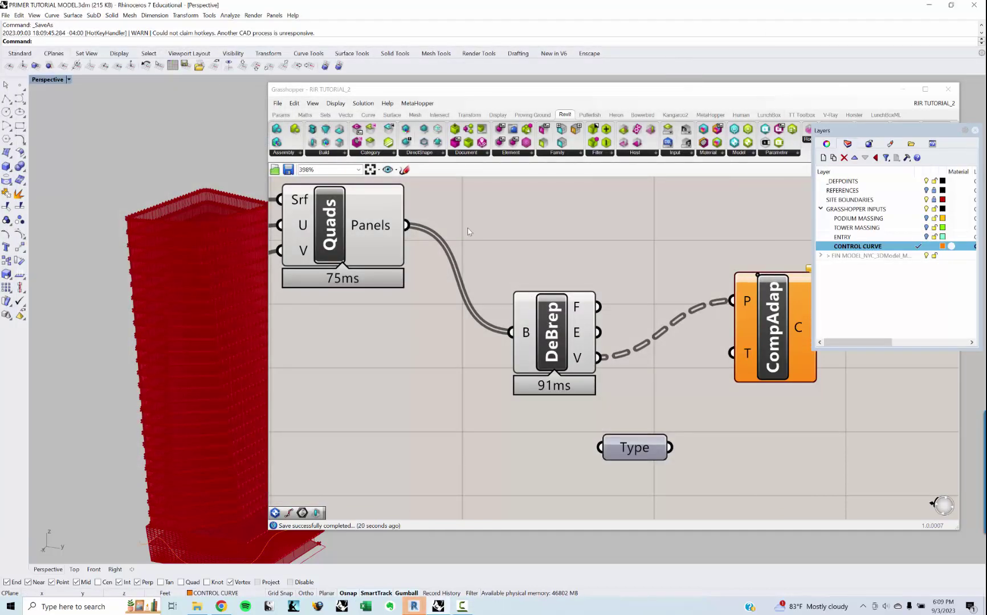
Step: Switch to Revit and make the project's 3D view active in place of the ADAPTIVE PANEL_2 family view
click(903, 89)
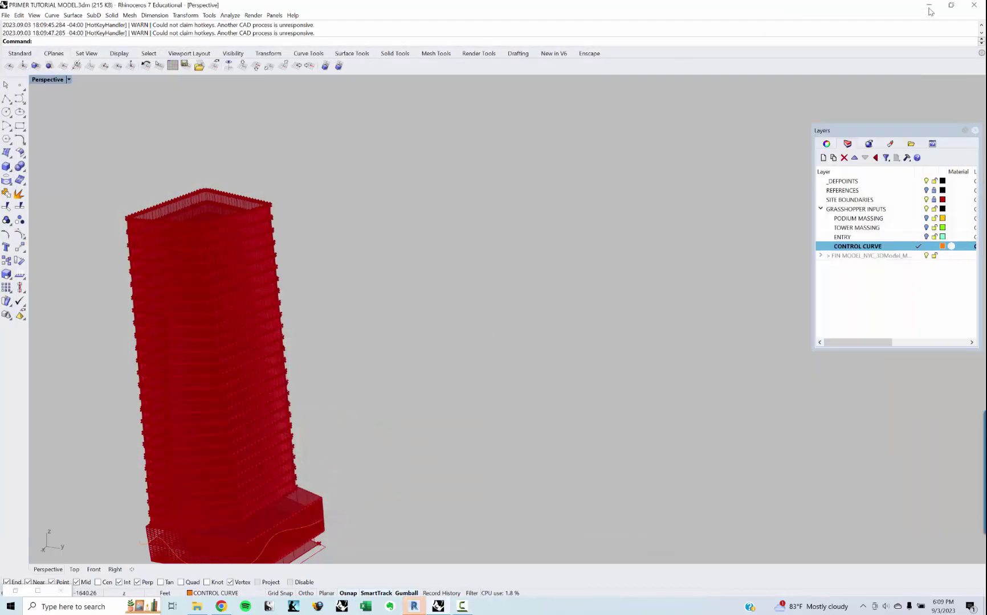
click(928, 4)
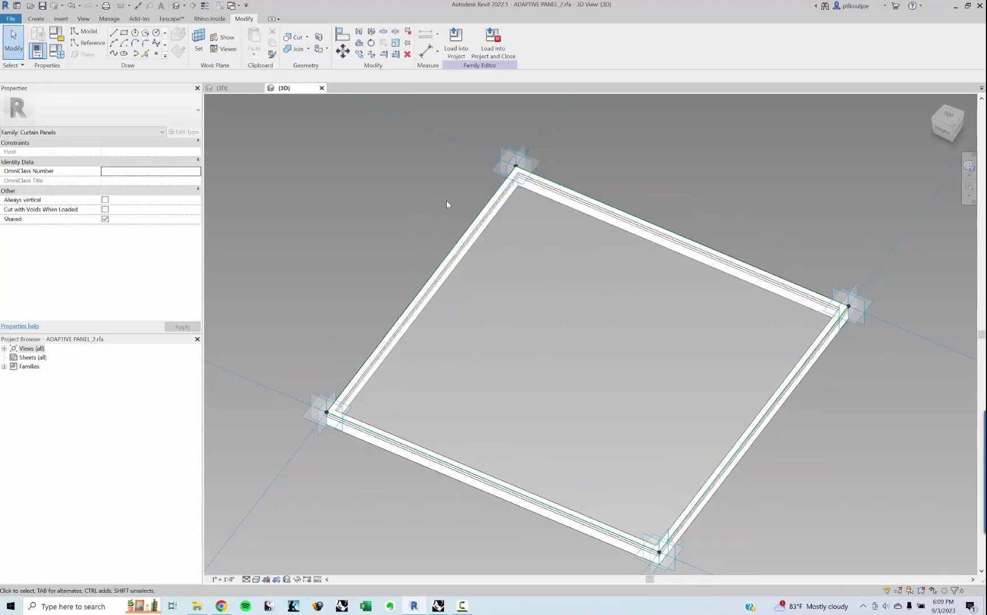
click(231, 89)
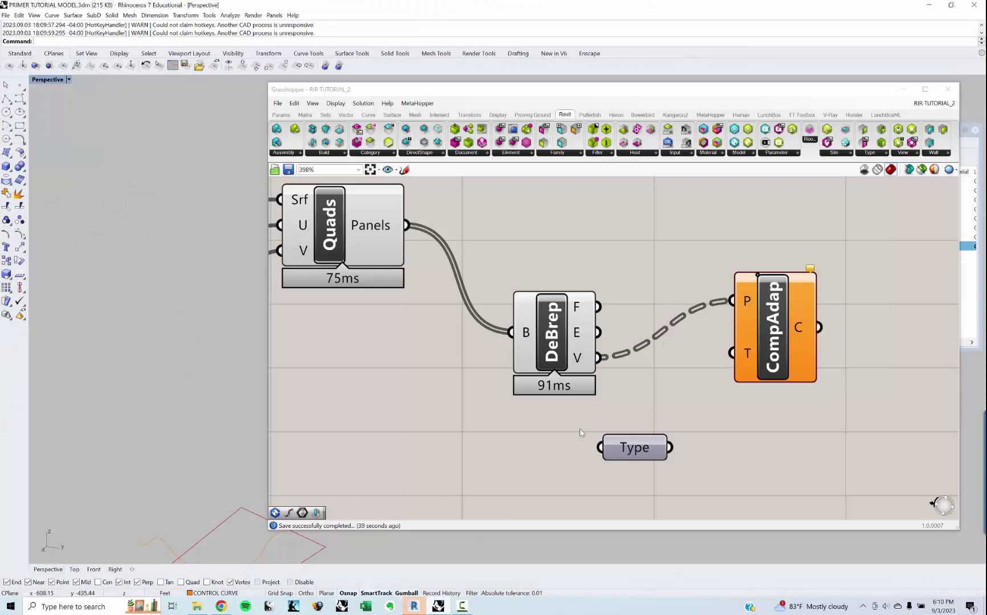
Step: Switch to Grasshopper and check the type choices of the Type parameter below Deconstruct Brep
right_drag(659, 434, 633, 429)
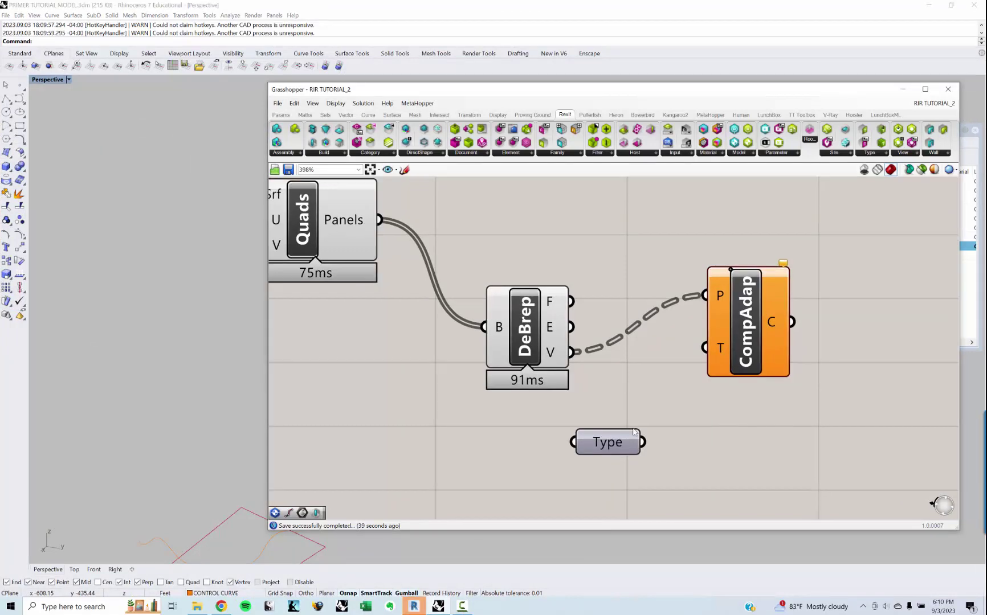
right_click(609, 453)
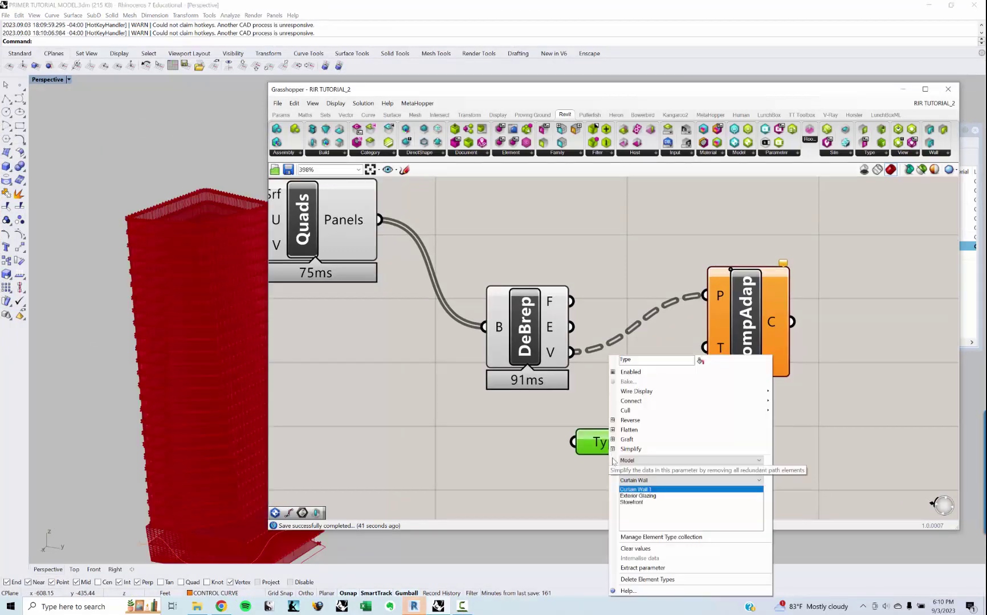
click(551, 473)
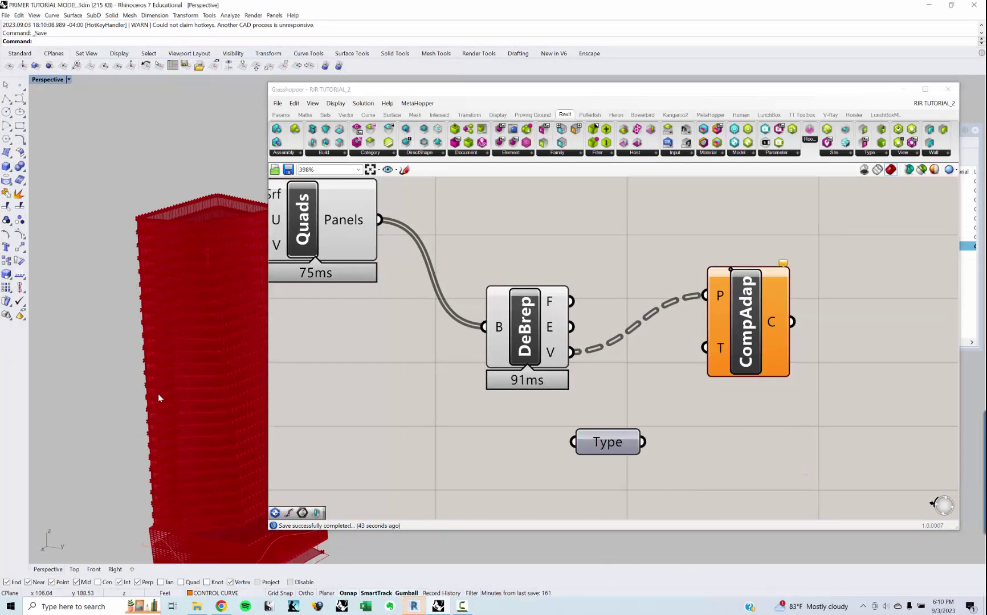
Step: Save the Rhino model as PRIMER TUTORIAL MODEL_2.3dm in the REVIT PRIMER TUTORIAL folder
key(ctrl+shift+s)
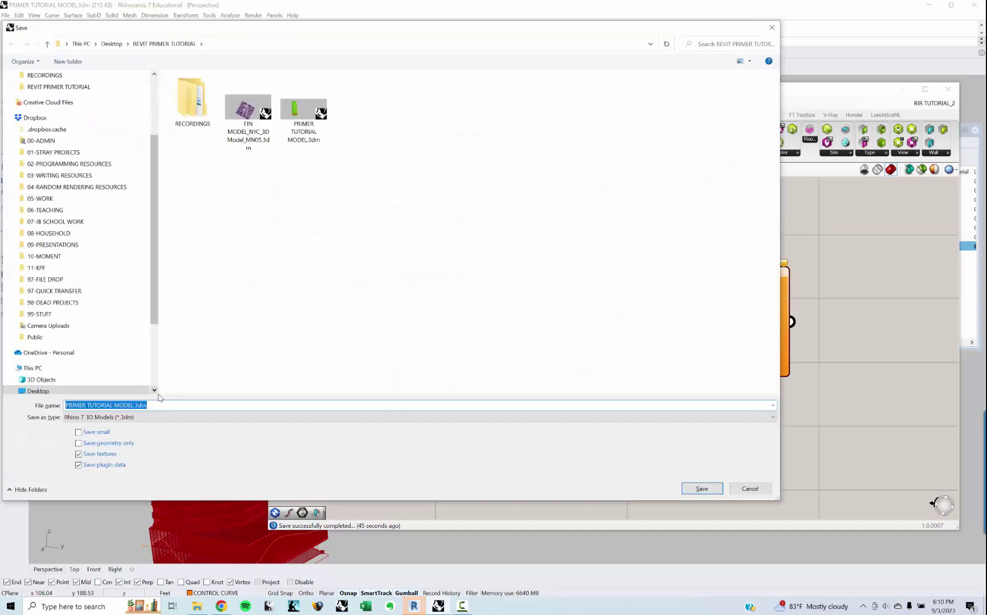
click(304, 117)
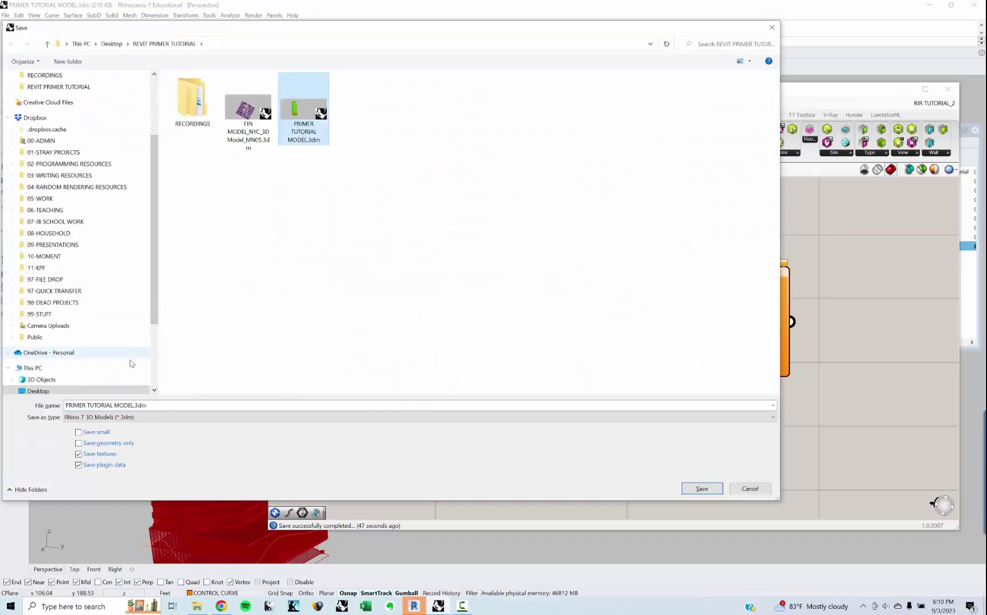
click(134, 404)
click(135, 405)
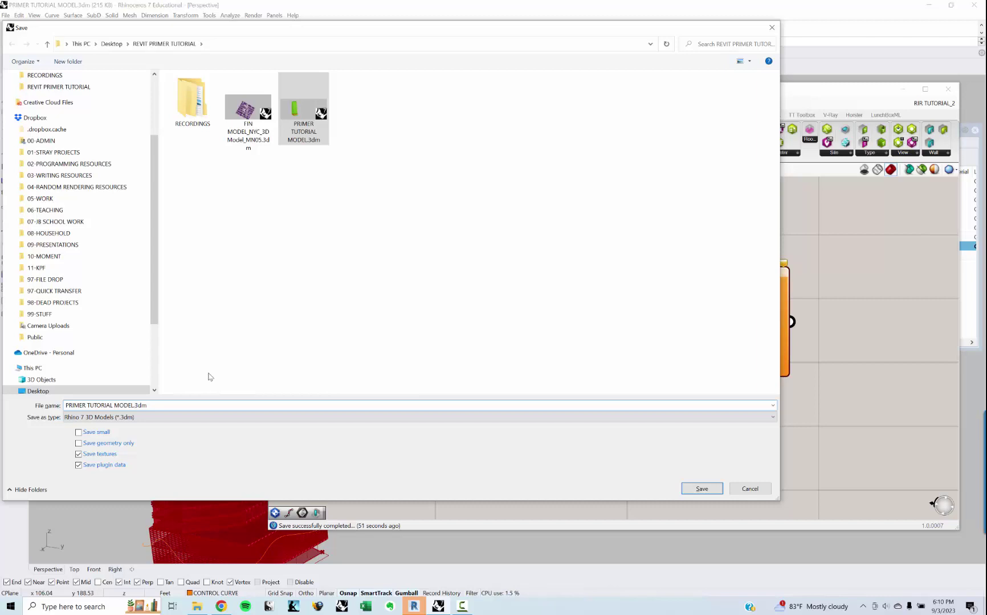
text(_2)
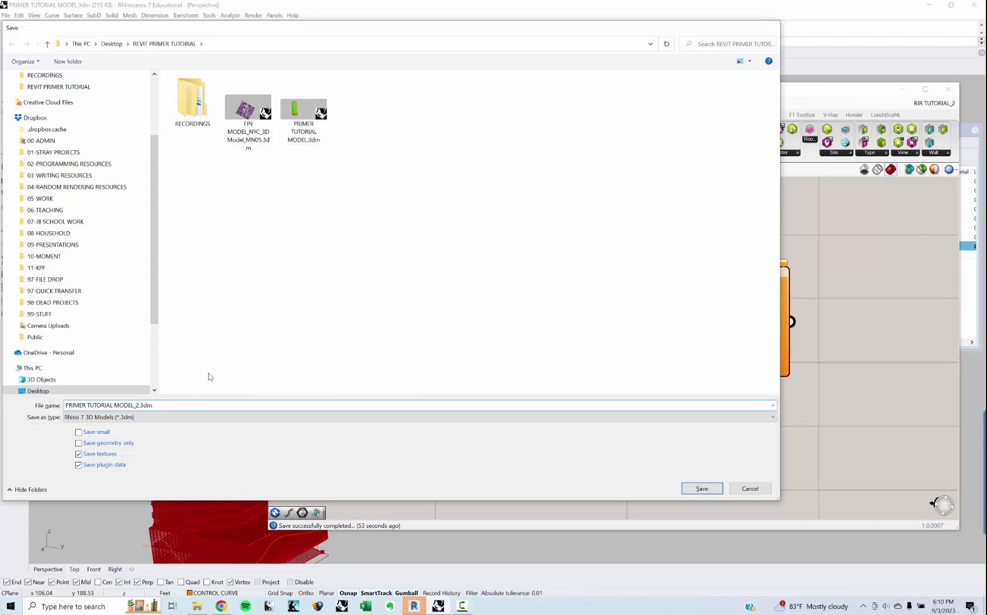
key(Return)
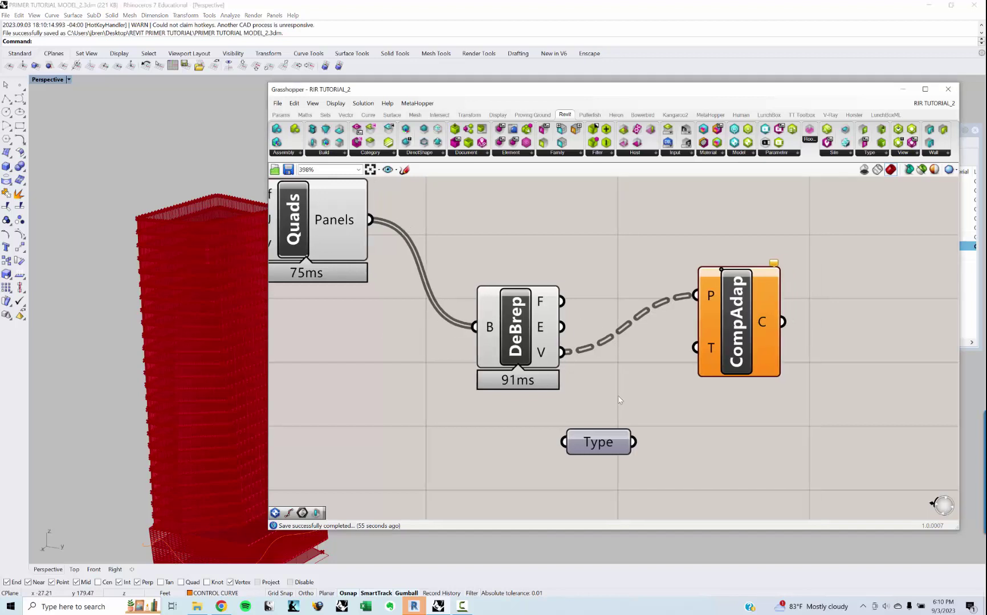
Step: Replace the duplicated Type parameter below Deconstruct Brep with a new, empty Revit Type parameter
right_click(603, 442)
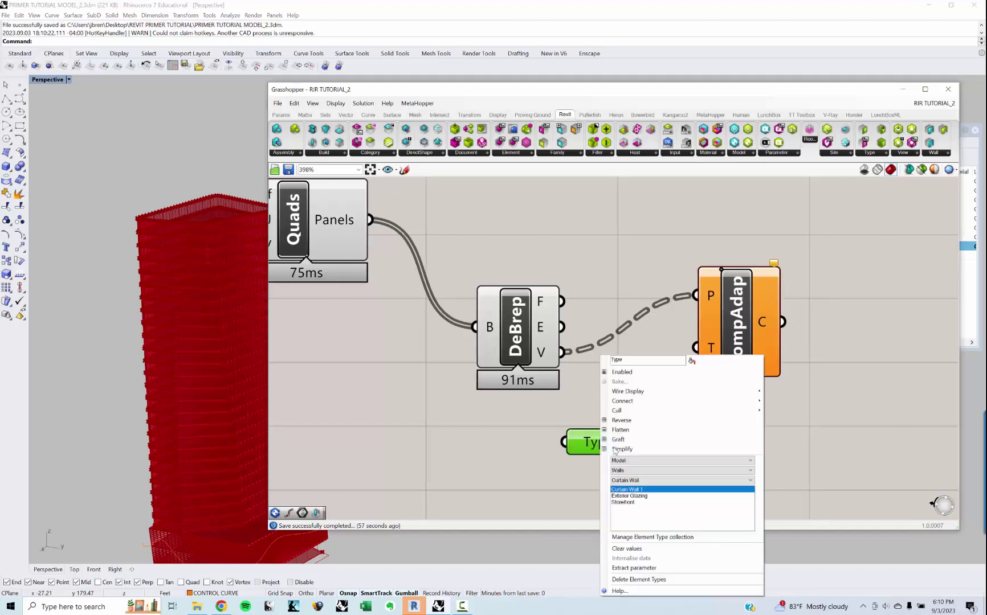
click(574, 444)
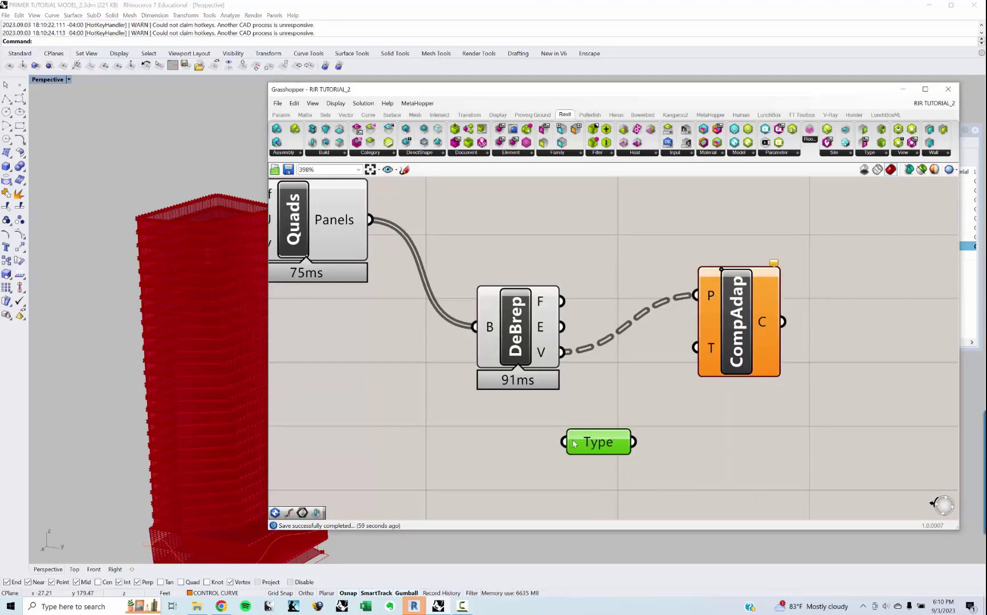
key(Delete)
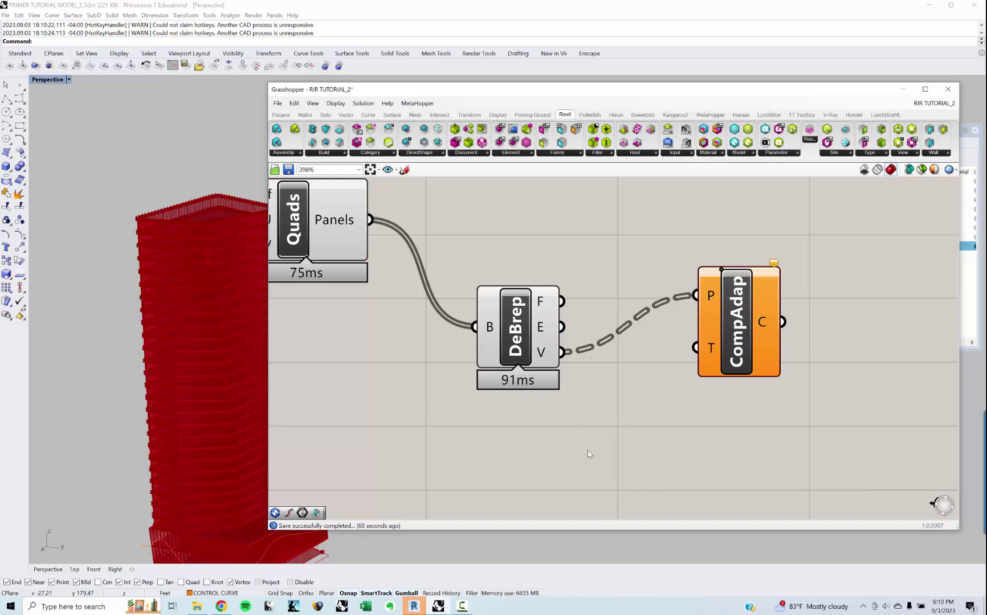
double_click(589, 454)
text(TYPE)
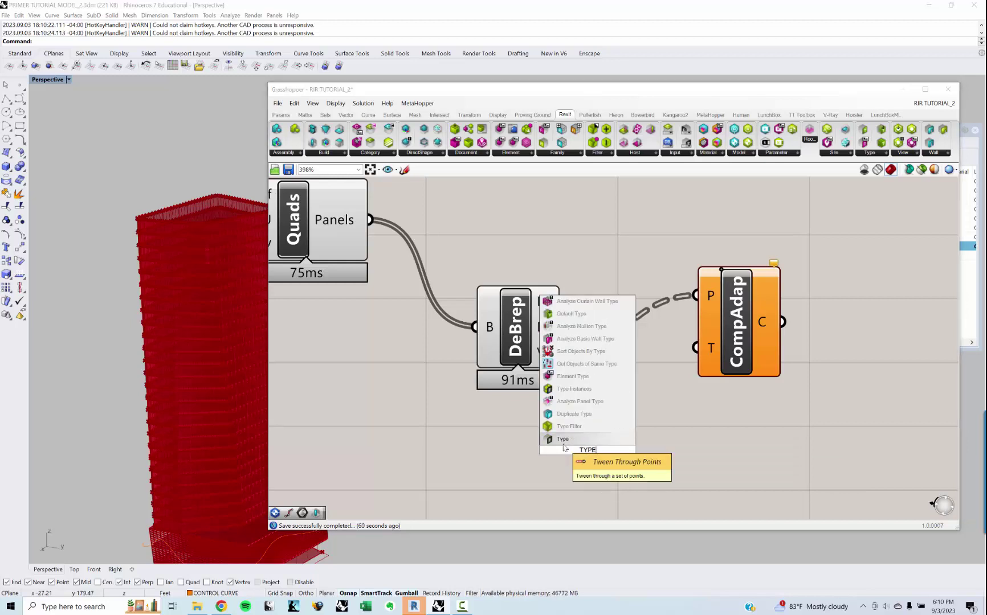
click(563, 443)
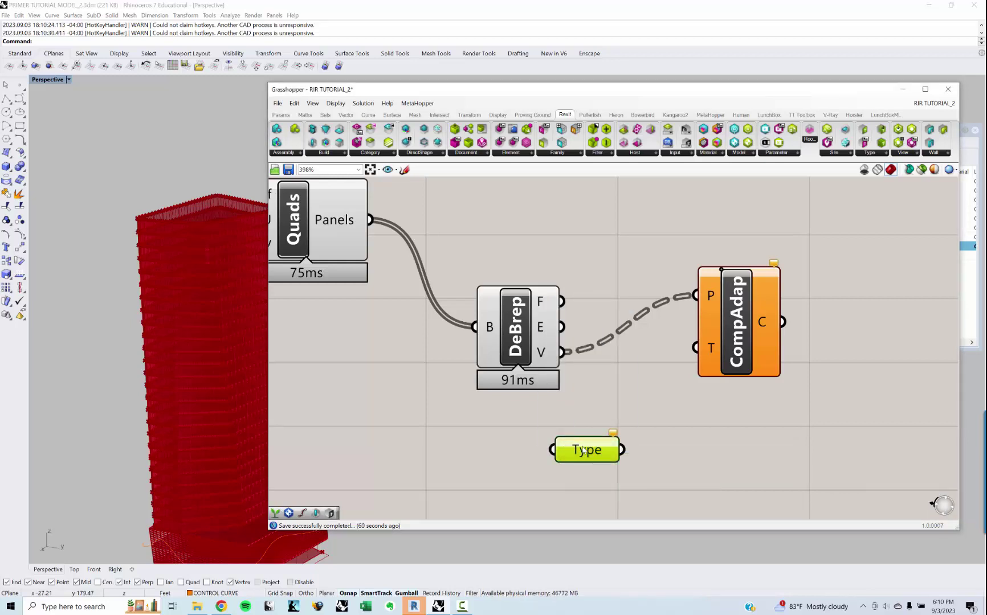
Step: Set the new Type parameter to ADAPTIVE PANEL_2 from the Curtain Panels category and wire it to the adaptive component's T input
right_click(584, 450)
click(631, 470)
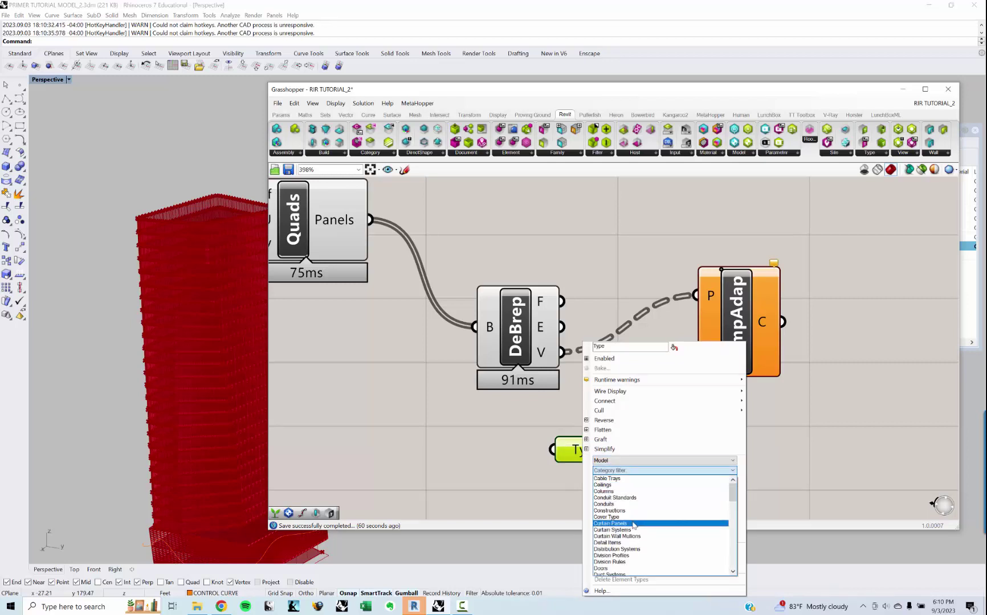
click(632, 523)
click(629, 490)
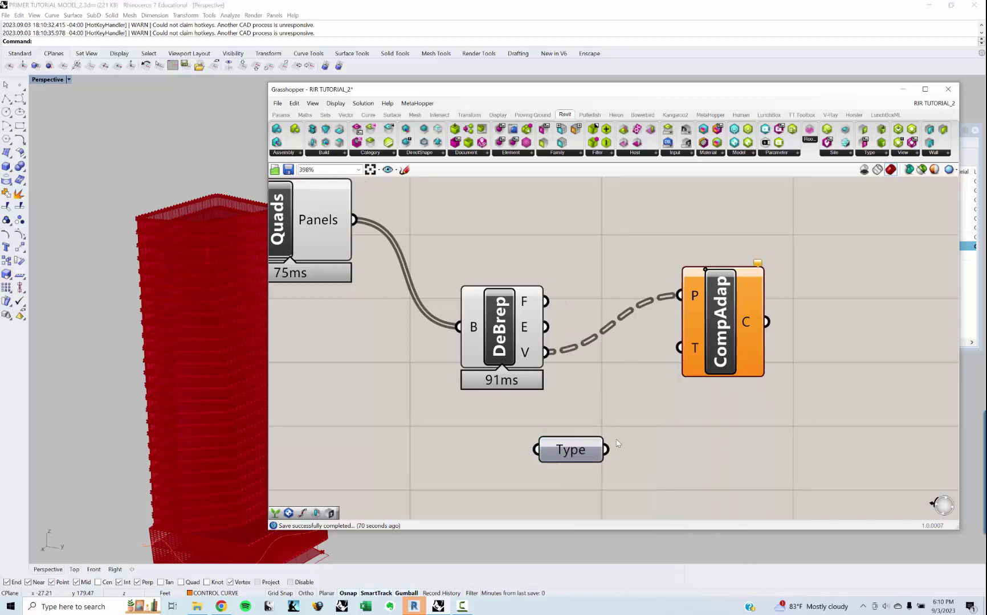
drag(608, 449, 699, 348)
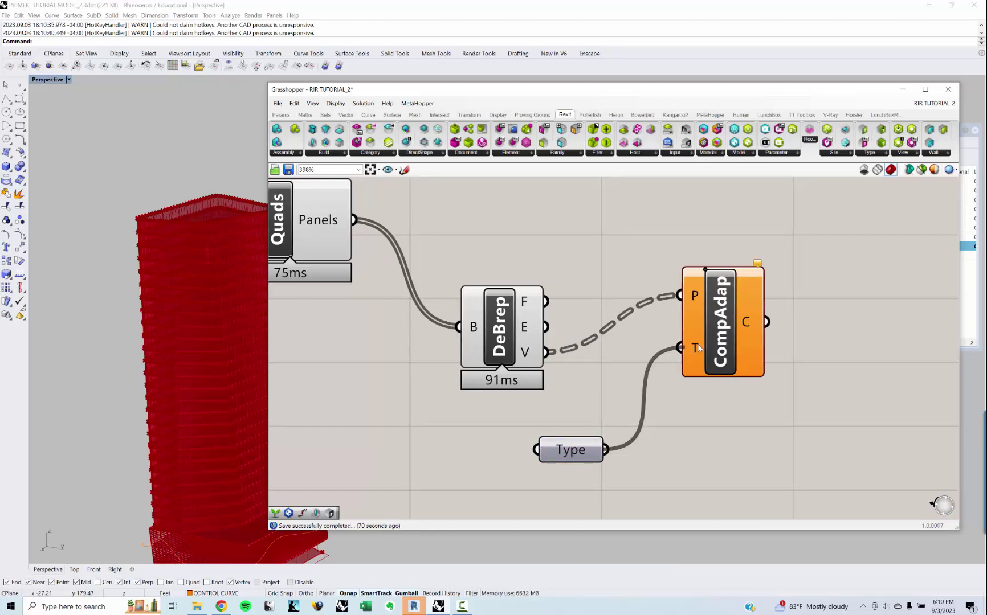
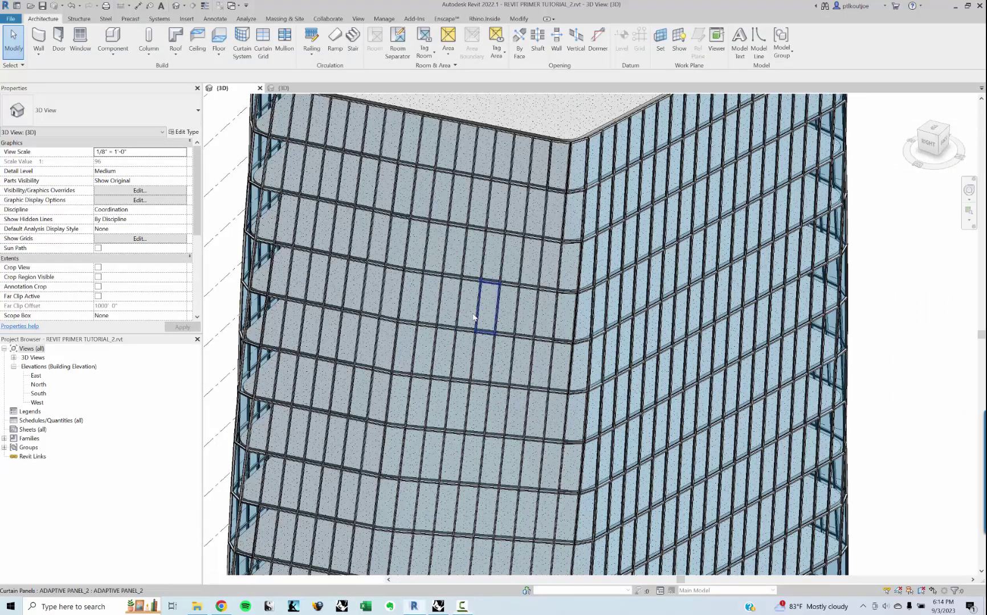
Step: Inspect the adaptive panels placed on the tower facade in Revit, selecting a top-floor panel and a corner panel
scroll(476, 305, down, 5)
scroll(484, 260, up, 4)
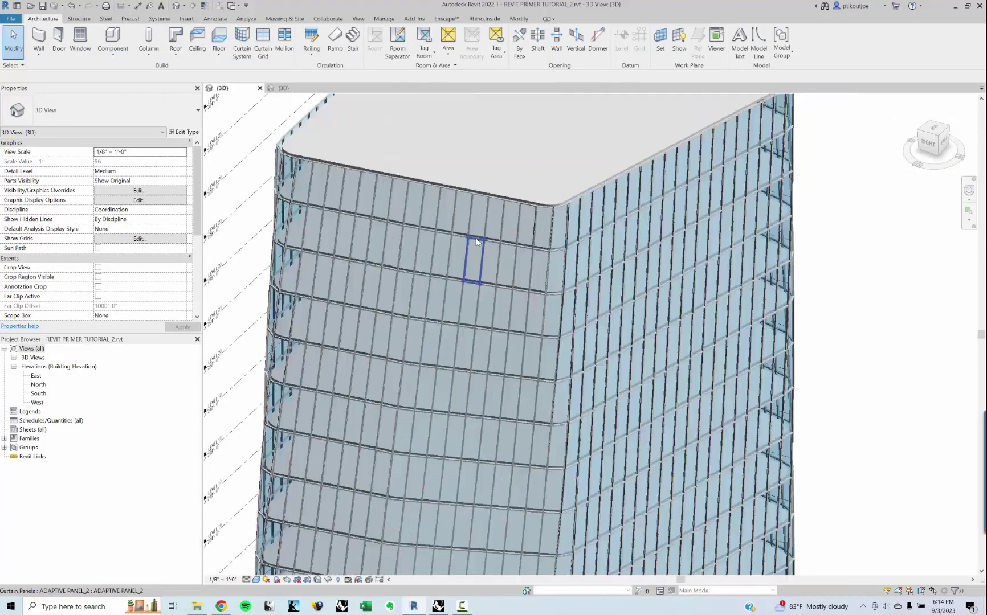
click(477, 237)
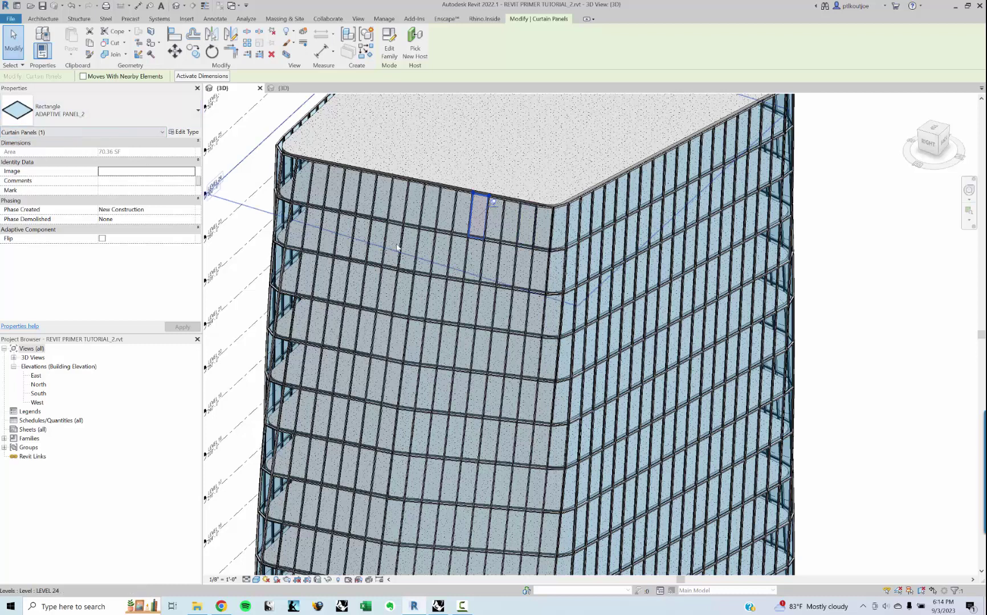
middle_drag(419, 316, 434, 283)
scroll(434, 283, down, 3)
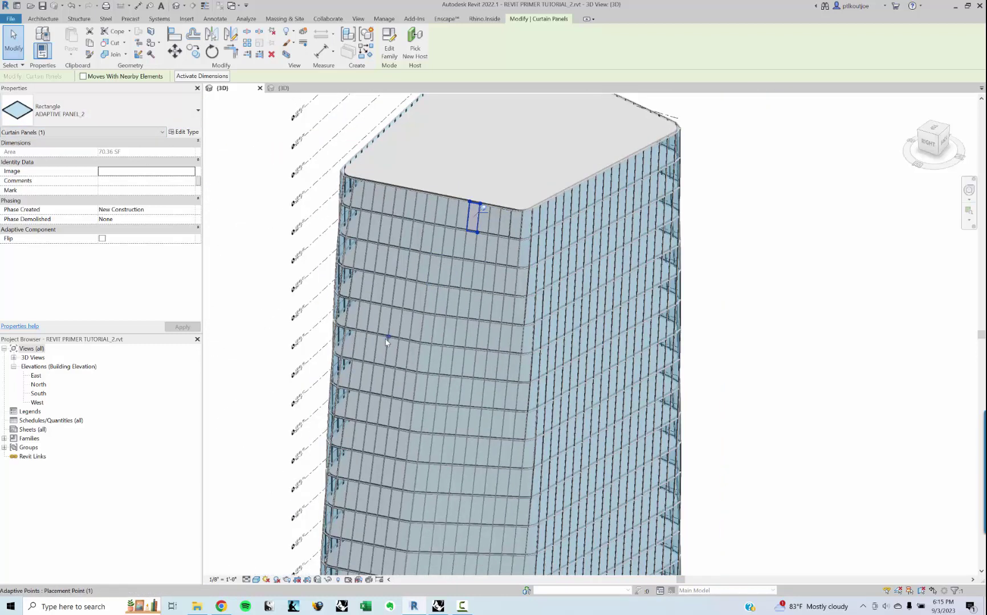
scroll(385, 337, up, 2)
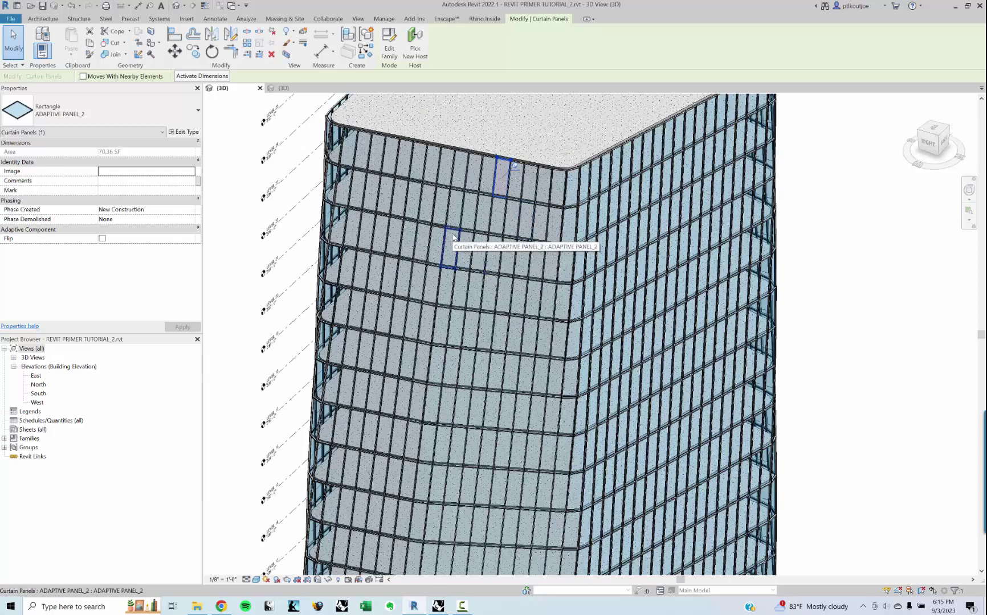
click(327, 188)
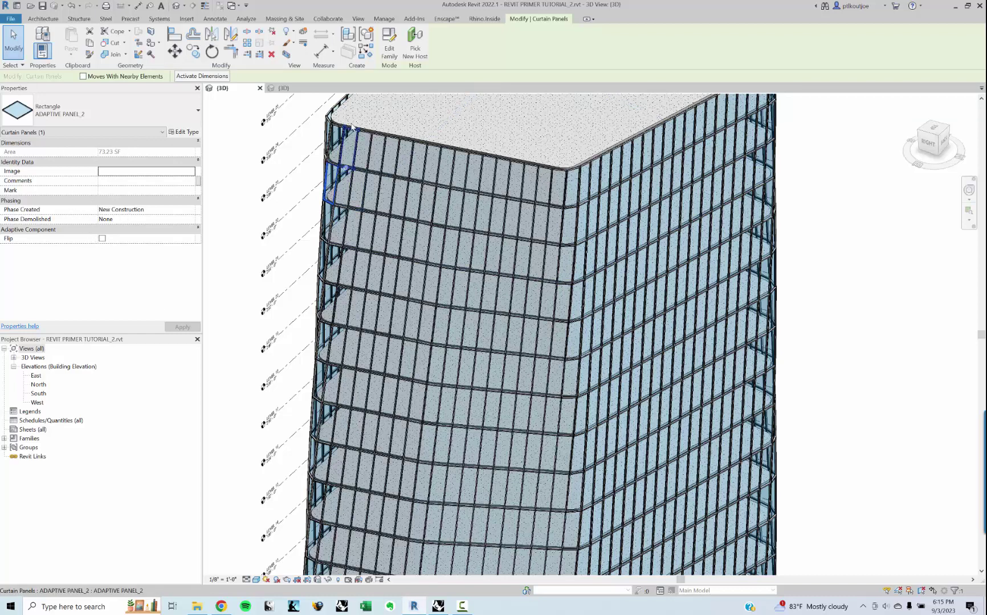
scroll(340, 120, up, 3)
middle_drag(483, 154, 471, 194)
scroll(482, 196, down, 6)
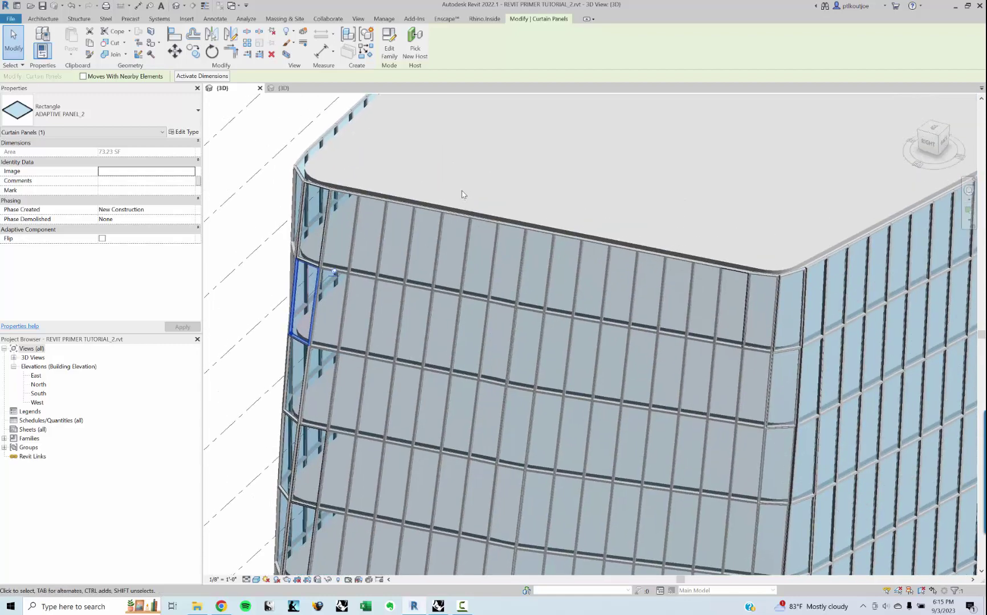
scroll(530, 270, down, 6)
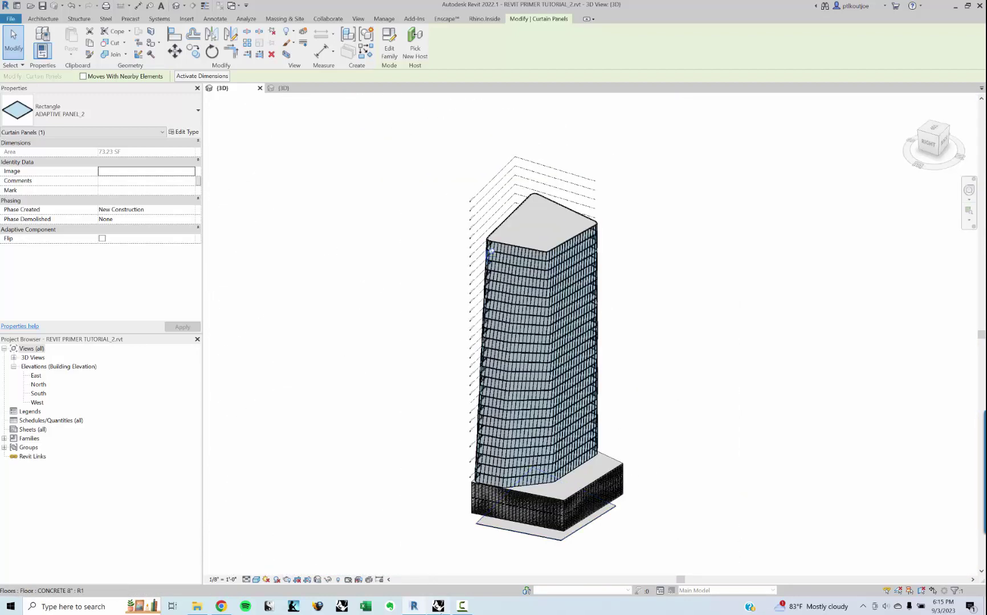
Step: Switch to Grasshopper and read the warnings of the adaptive component
click(438, 606)
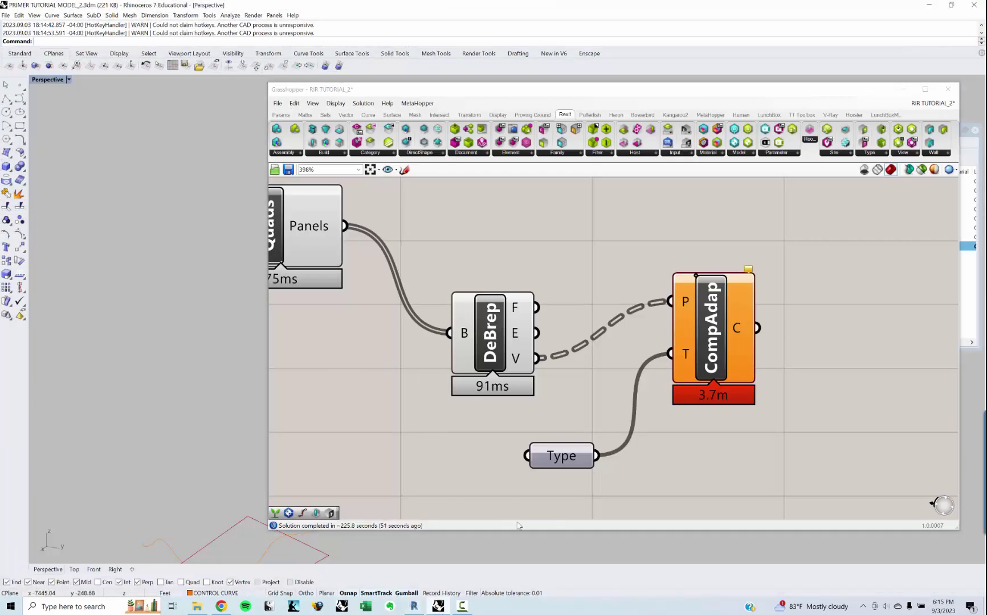
click(749, 270)
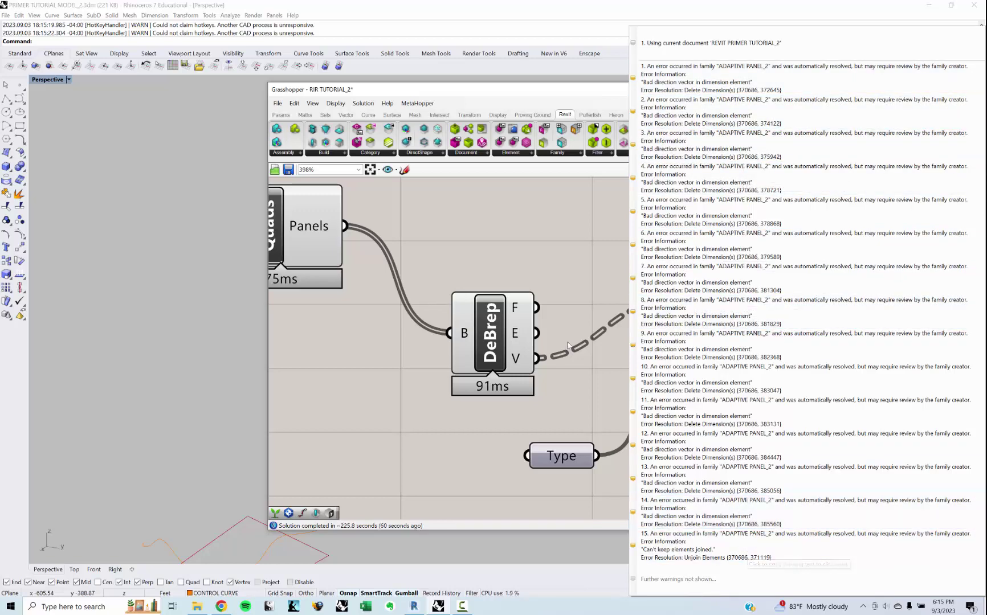
Step: Switch to Revit and inspect the whole tower with its adaptive facade panels in the 3D view
click(541, 251)
click(414, 607)
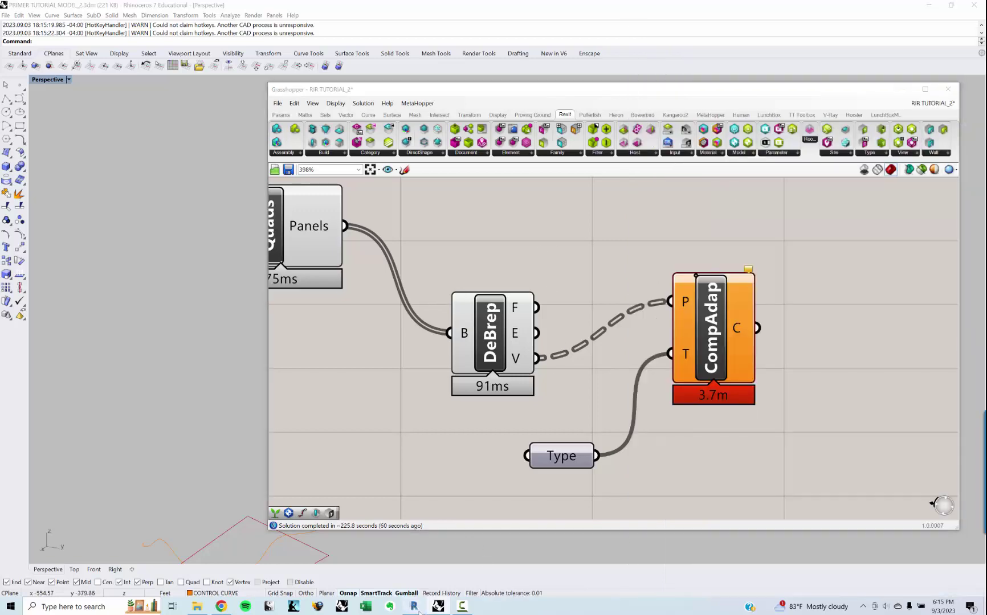
click(905, 86)
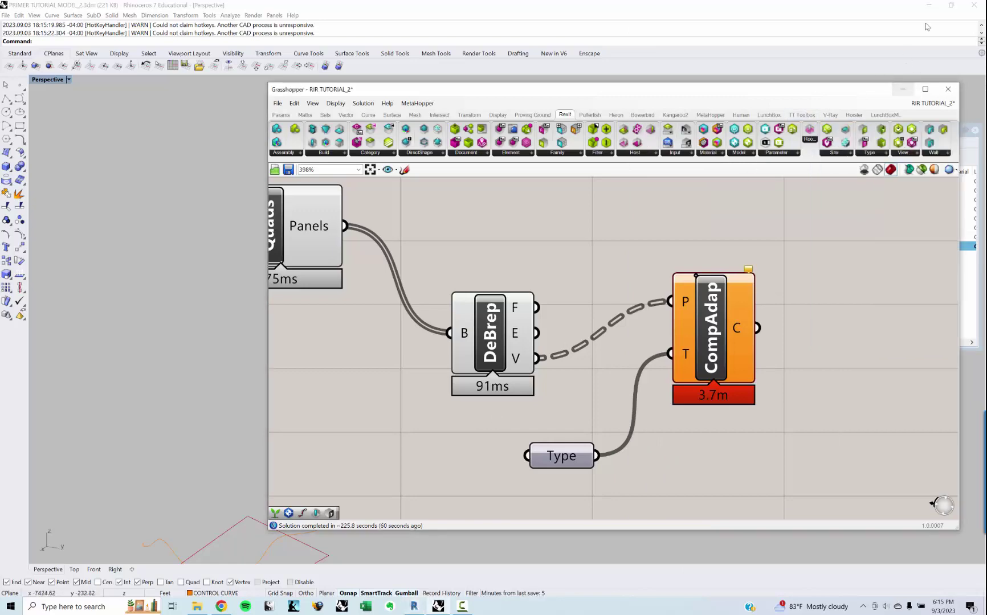
click(929, 5)
shift+middle_drag(595, 293, 691, 393)
shift+middle_drag(456, 446, 502, 360)
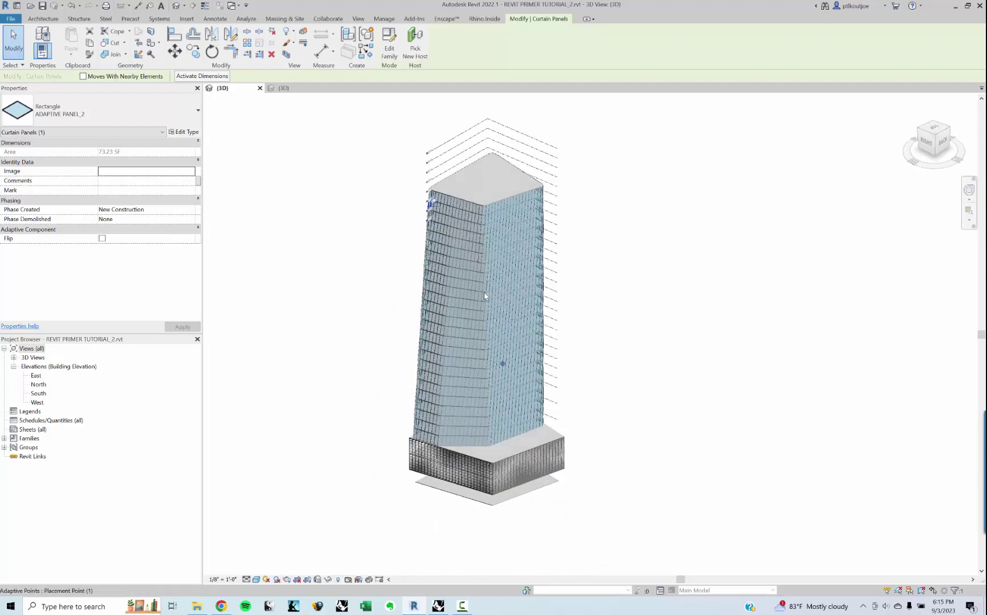
scroll(480, 314, up, 2)
middle_drag(612, 371, 634, 371)
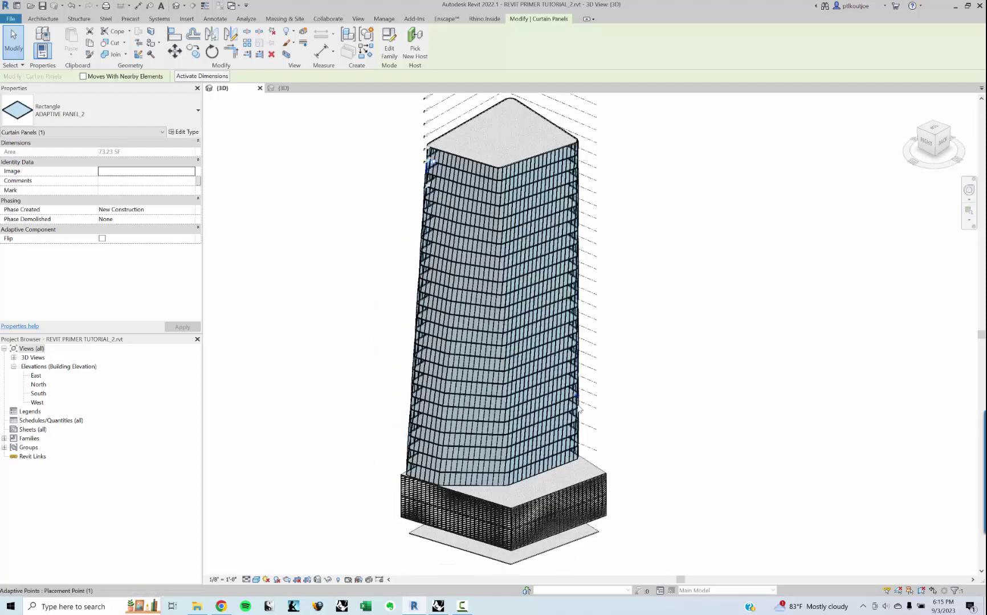
Step: Switch to Grasshopper and locate the stream gate that feeds the Column component
click(439, 606)
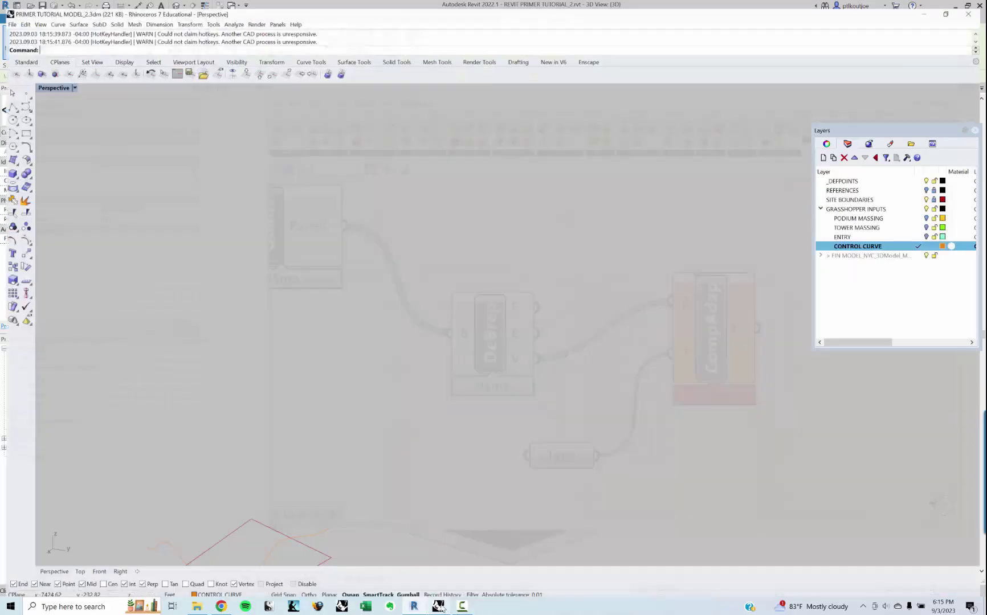
scroll(501, 303, down, 10)
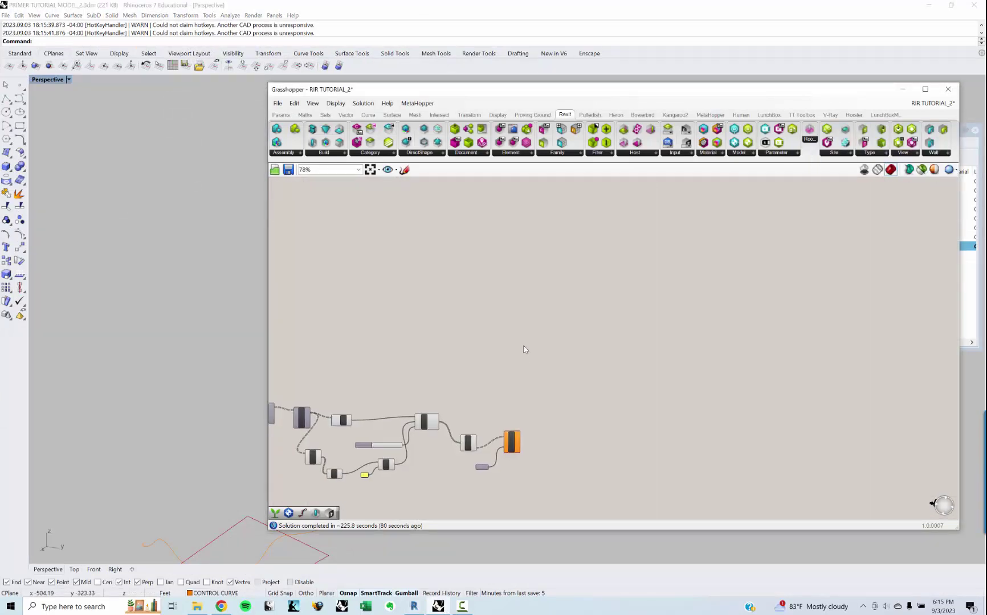
right_drag(494, 289, 437, 349)
right_drag(822, 406, 687, 344)
scroll(686, 344, down, 3)
right_drag(538, 372, 690, 361)
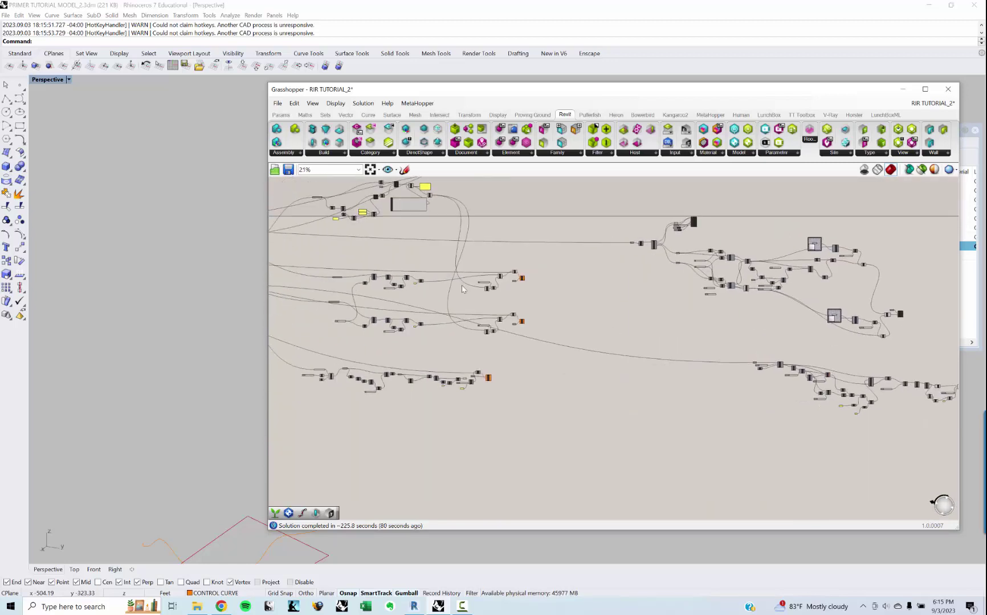
scroll(462, 285, up, 4)
right_drag(386, 334, 494, 492)
scroll(511, 258, up, 4)
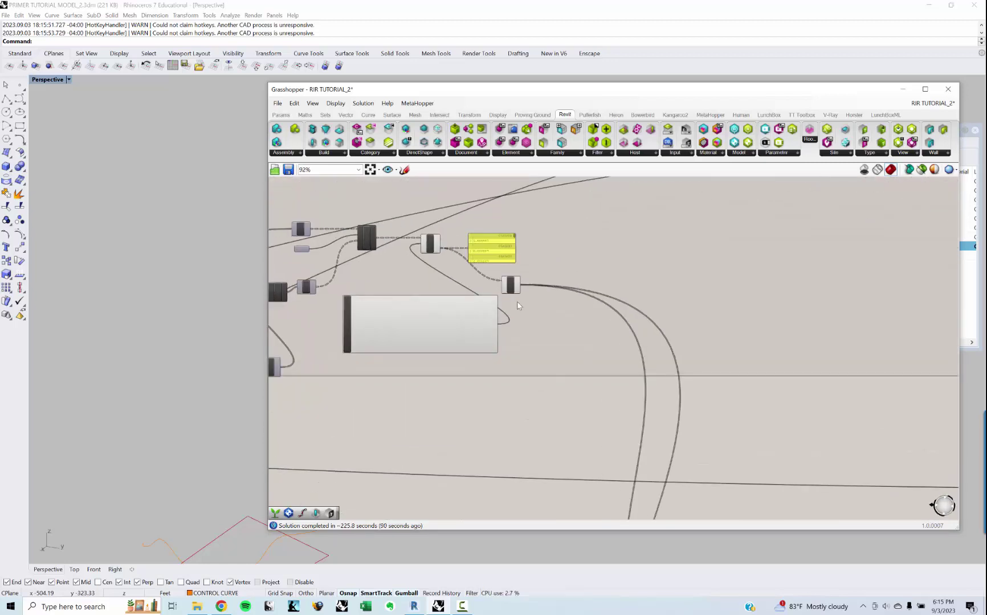
right_drag(720, 469, 460, 221)
scroll(626, 402, up, 1)
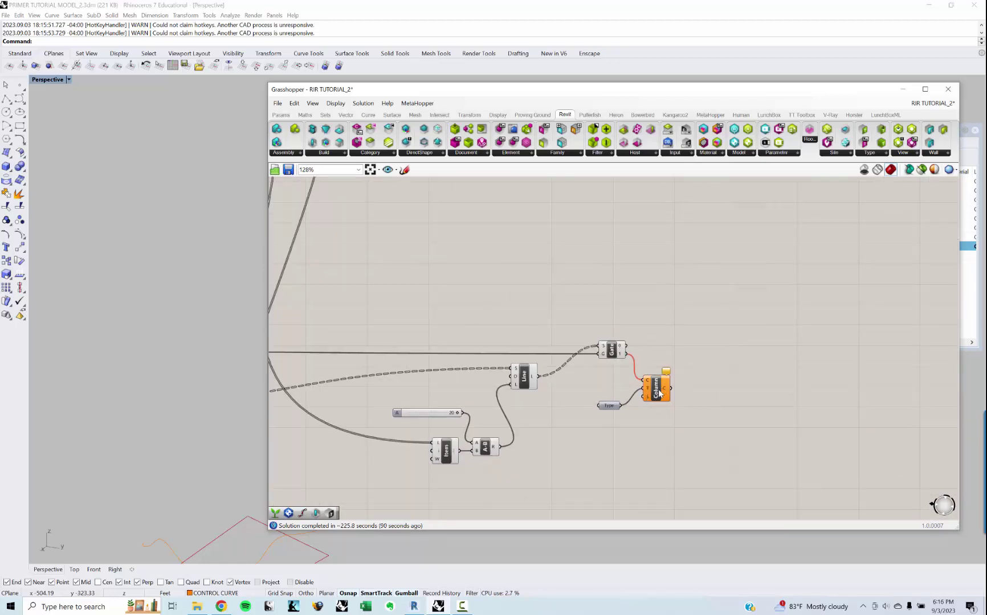
click(611, 342)
Step: Set the Boolean toggle beside the input group, below the TARGET FLOOR TO FLOOR TOWER slider, to True
scroll(611, 342, down, 6)
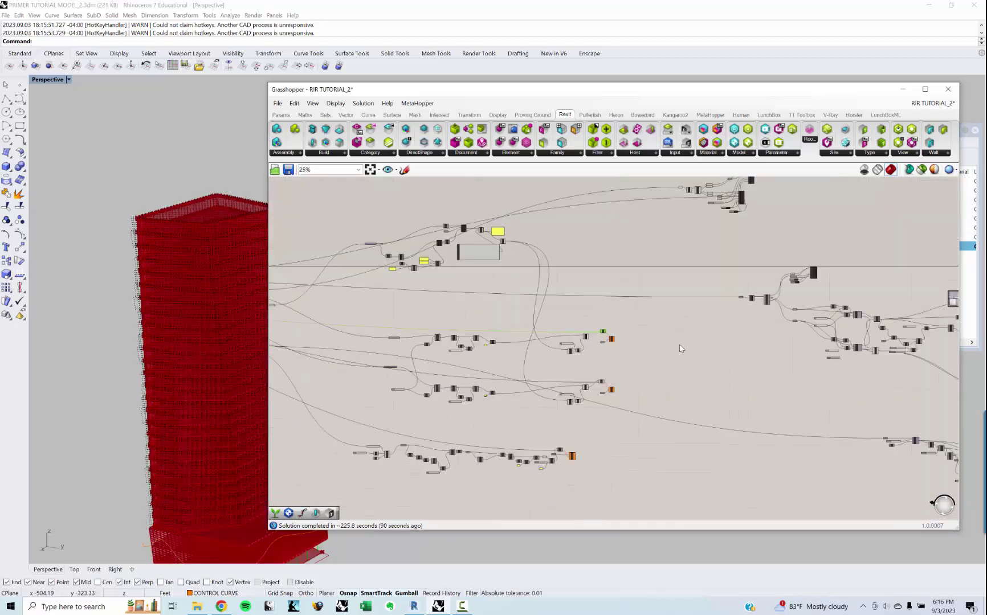
right_drag(471, 297, 517, 316)
scroll(557, 292, up, 12)
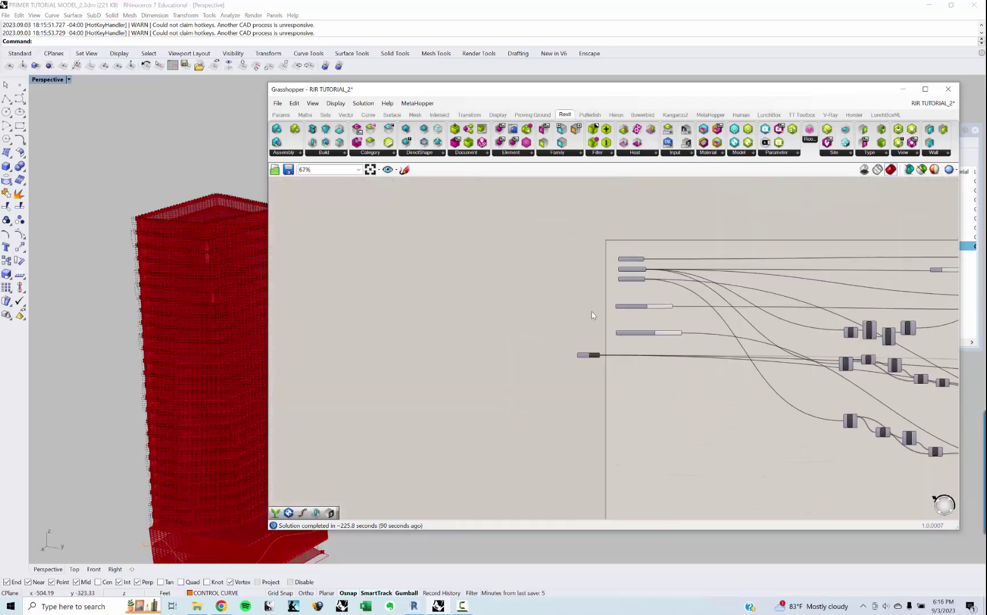
right_drag(592, 353, 549, 325)
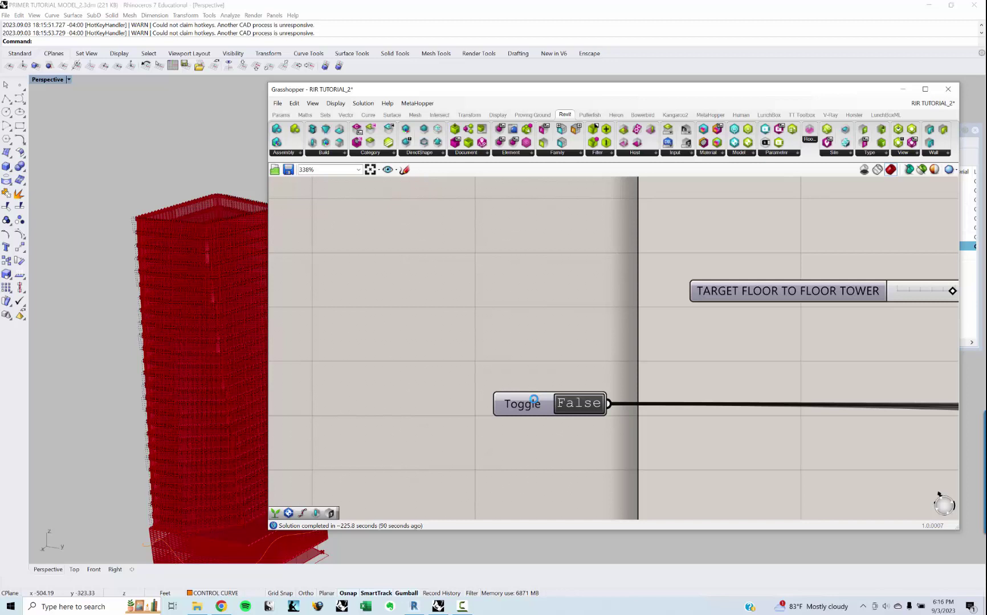
double_click(534, 399)
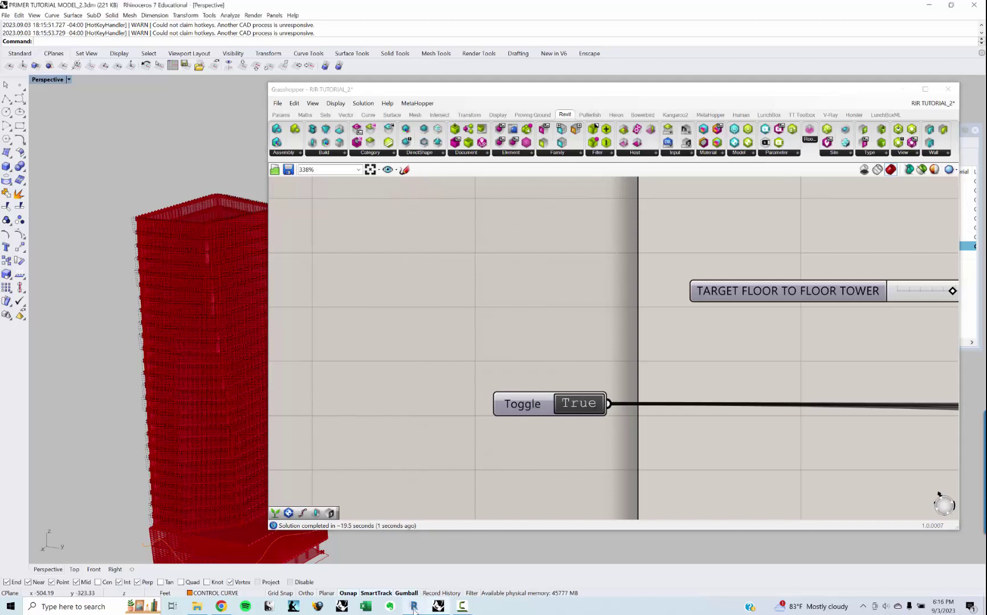
Step: Switch to Revit and inspect the tower panels, the podium screen and the columns from several sides
click(903, 89)
click(930, 7)
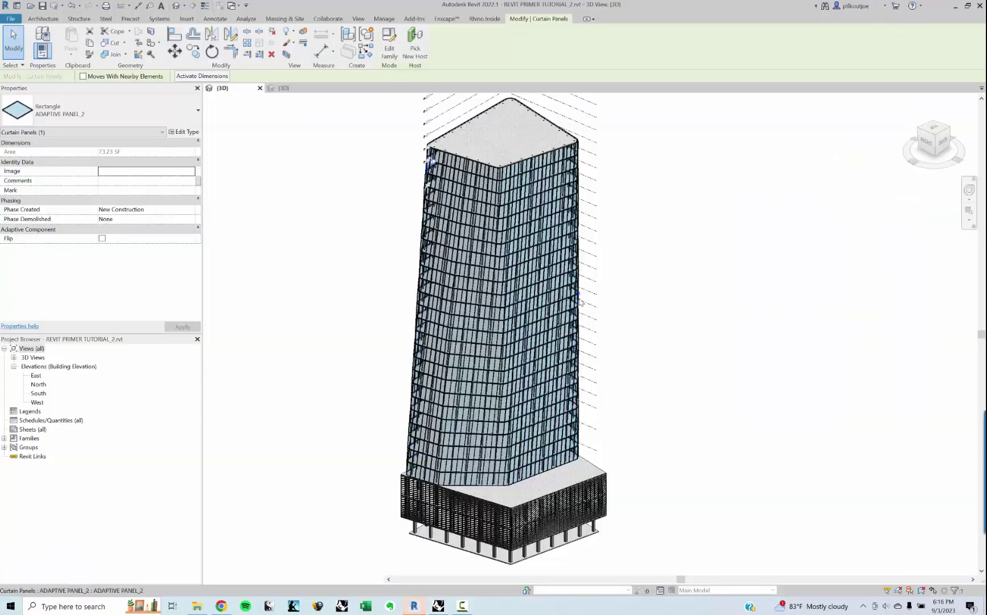
shift+middle_drag(545, 306, 547, 280)
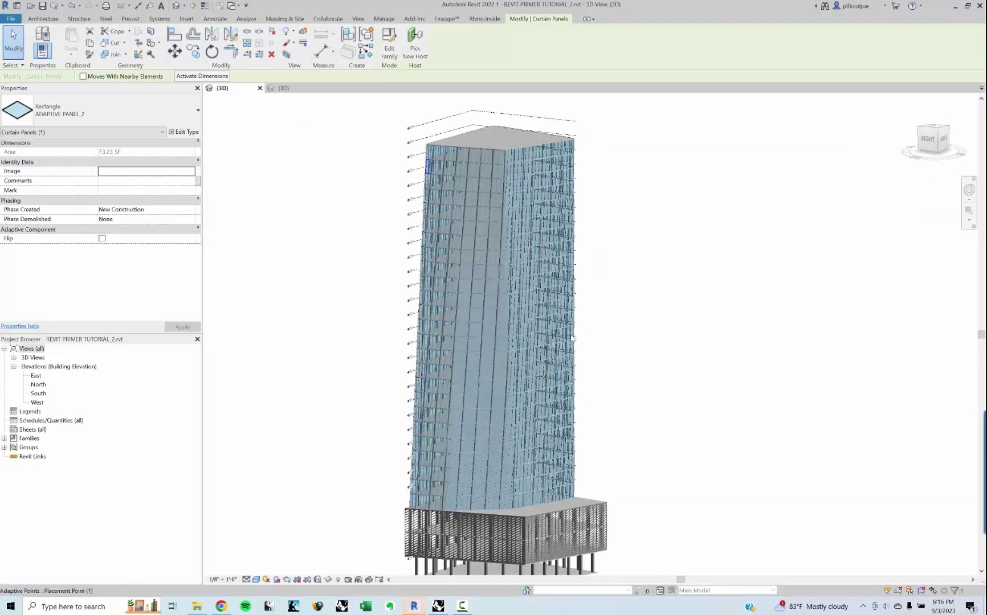
middle_drag(574, 461, 577, 342)
scroll(498, 328, up, 1)
scroll(497, 328, up, 2)
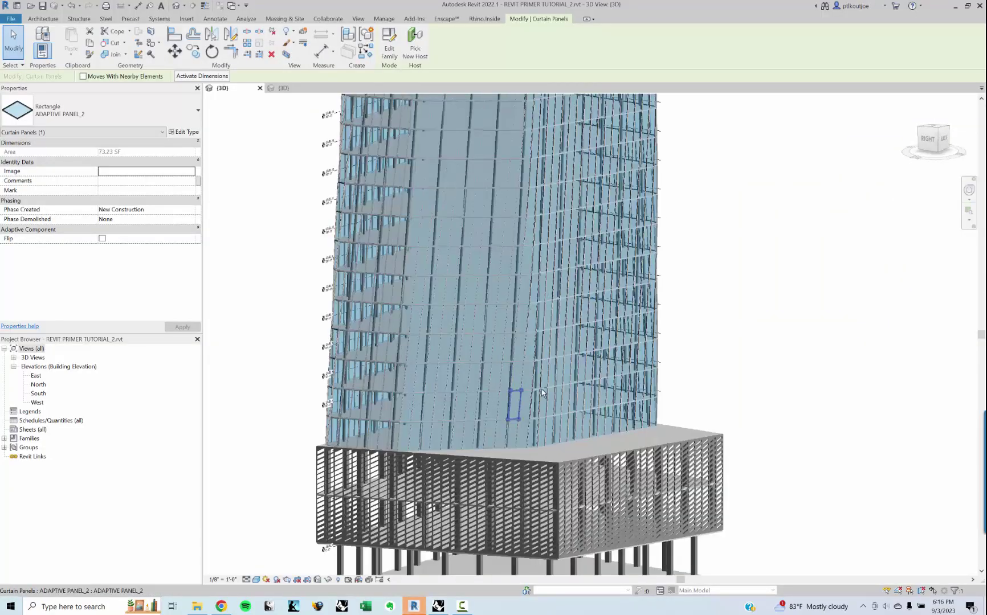
shift+middle_drag(517, 393, 538, 420)
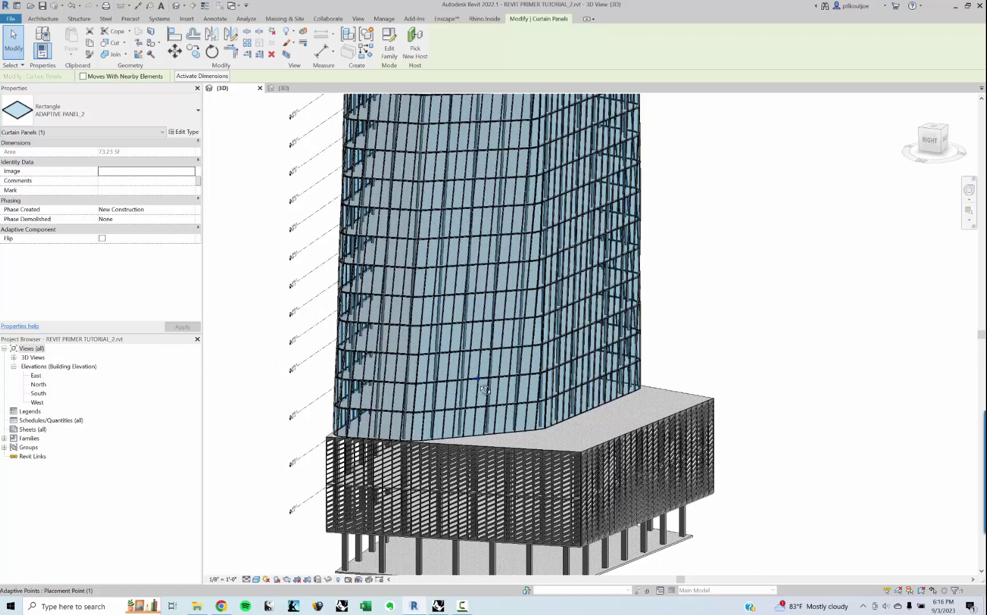
shift+middle_drag(478, 377, 611, 422)
middle_drag(460, 440, 620, 437)
scroll(617, 437, down, 1)
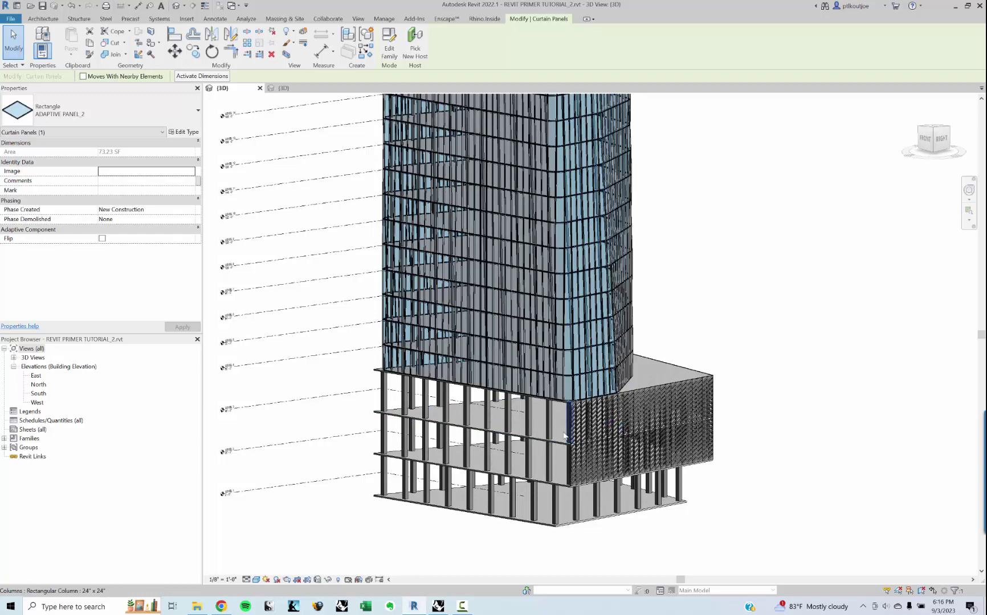
scroll(554, 427, up, 2)
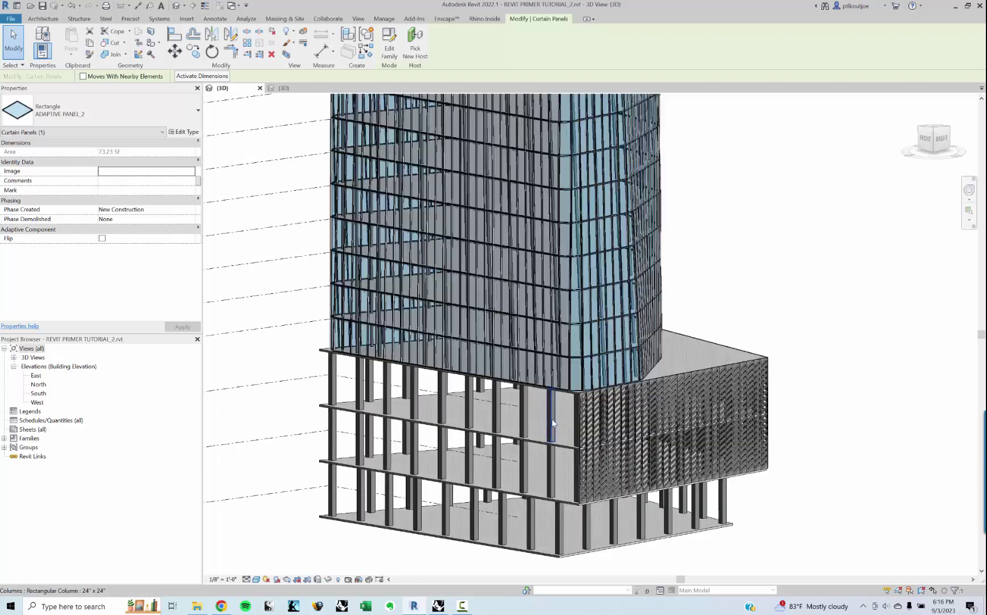
middle_drag(556, 427, 532, 424)
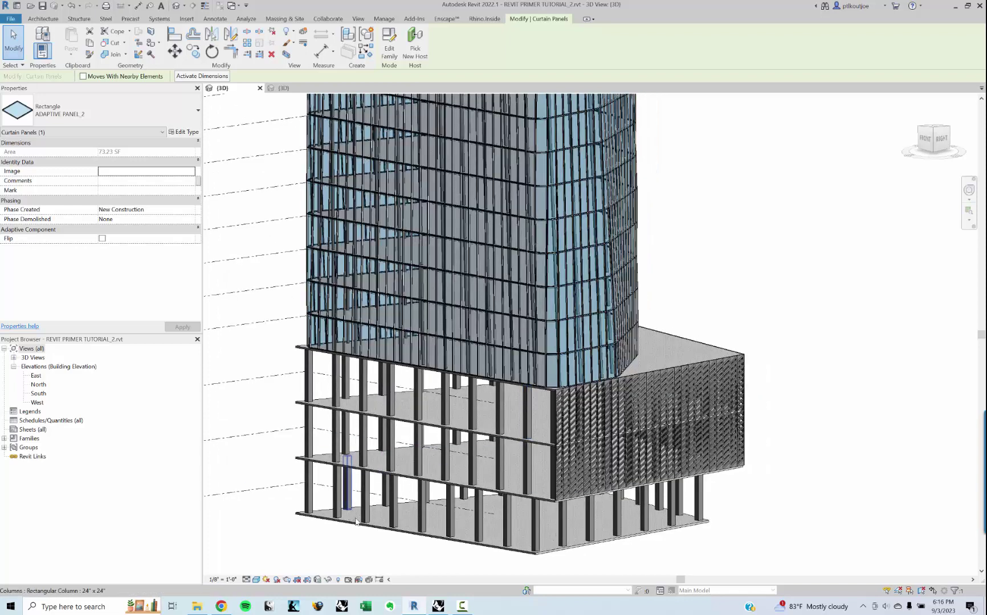
Step: Switch to Grasshopper and set the curtain wall WallCrv component's tracking mode to Disabled
click(414, 607)
click(414, 607)
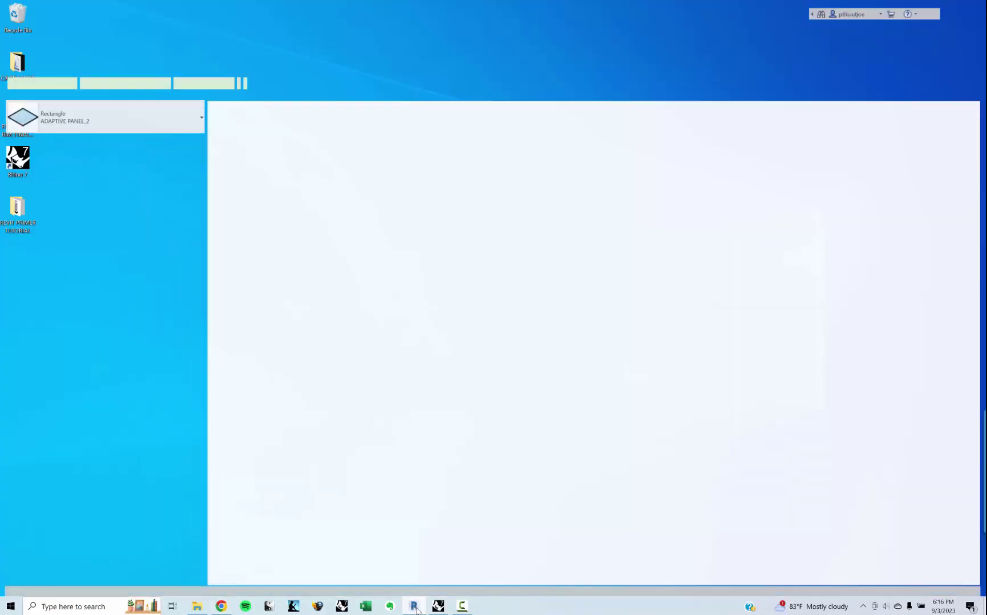
click(442, 608)
scroll(541, 363, down, 5)
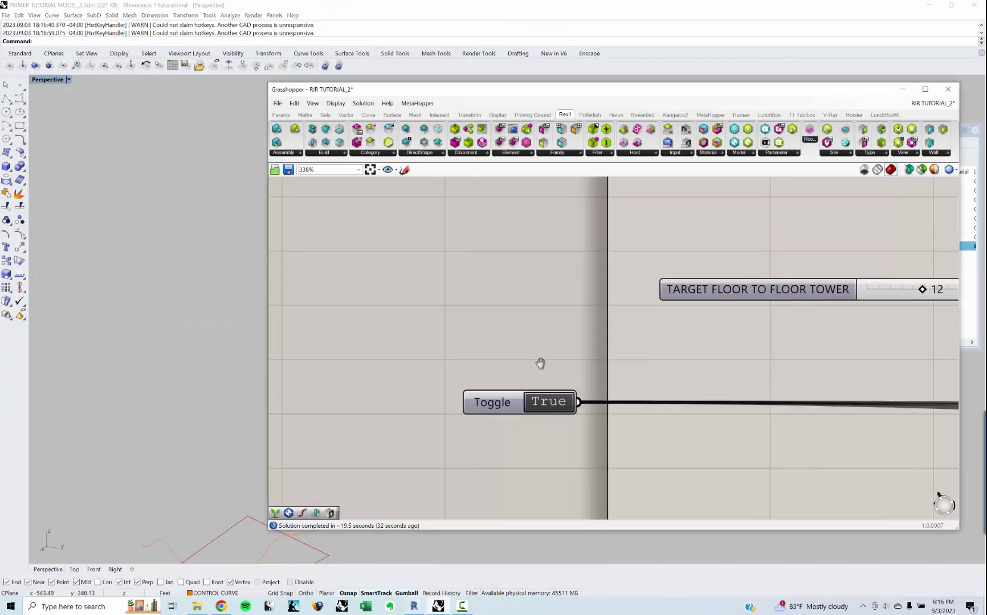
scroll(741, 360, up, 6)
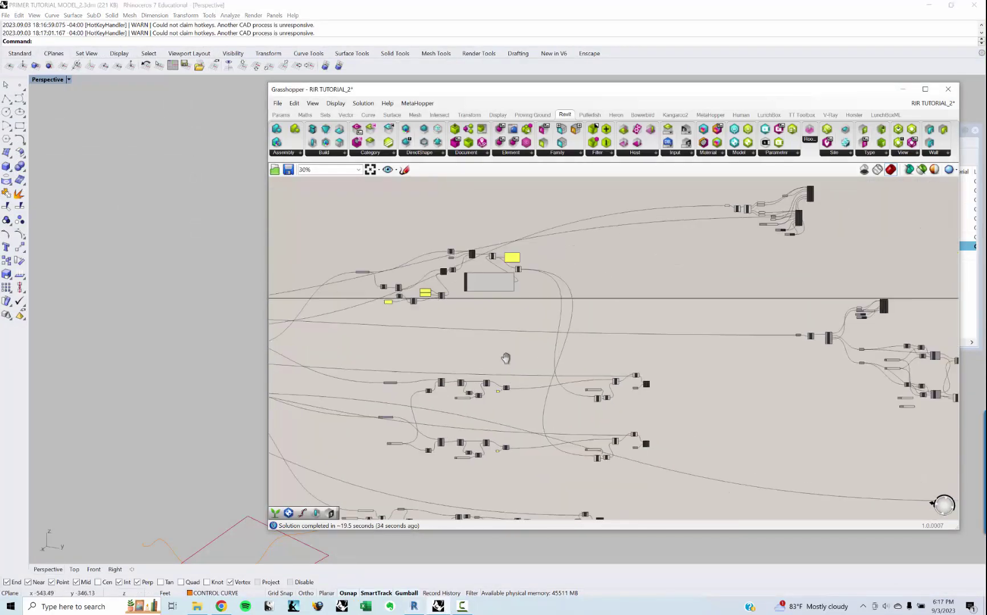
scroll(629, 238, up, 3)
click(625, 238)
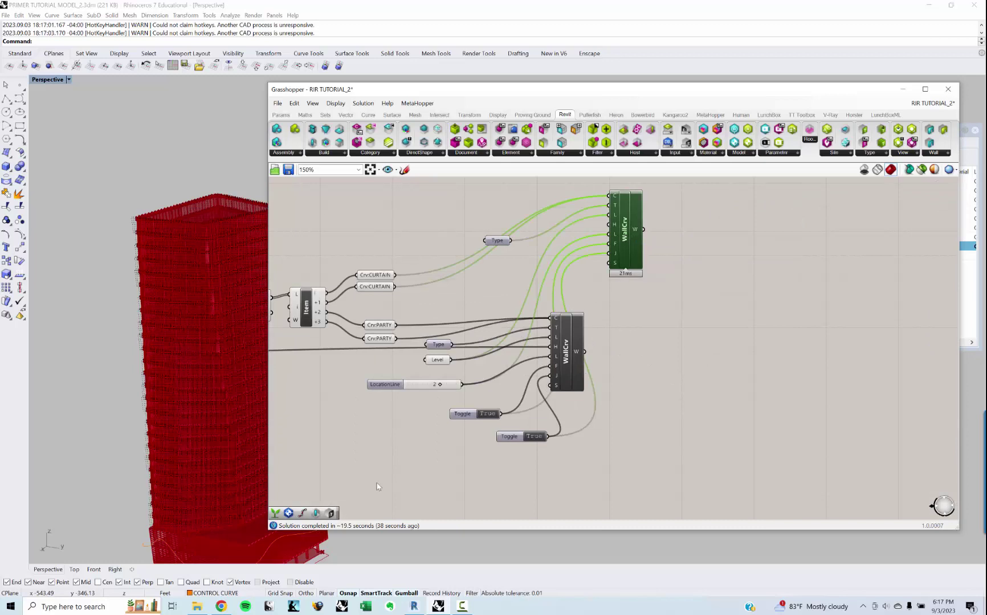
shift+right_drag(169, 501, 171, 426)
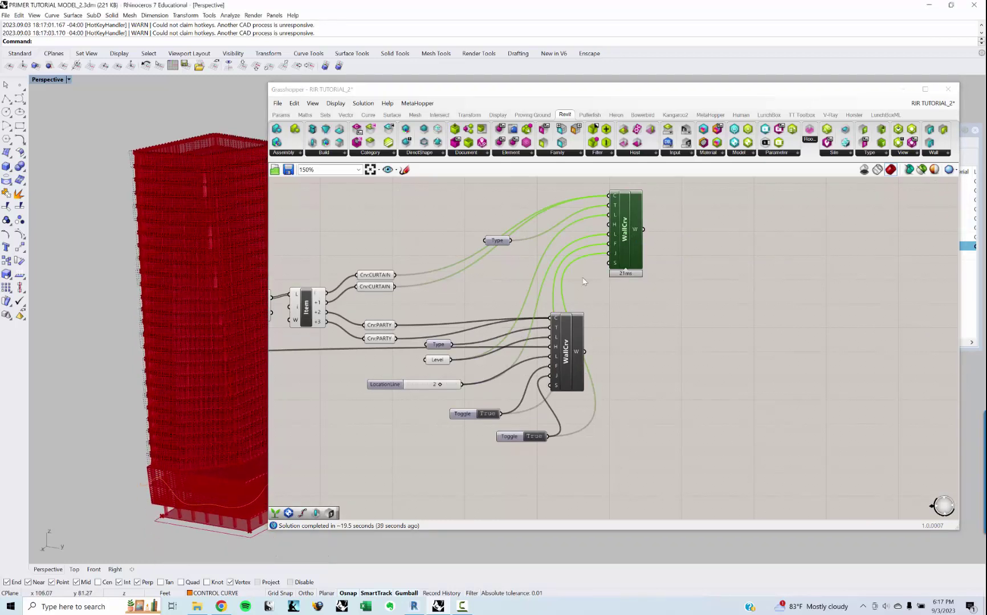
right_click(626, 239)
mouse_move(669, 290)
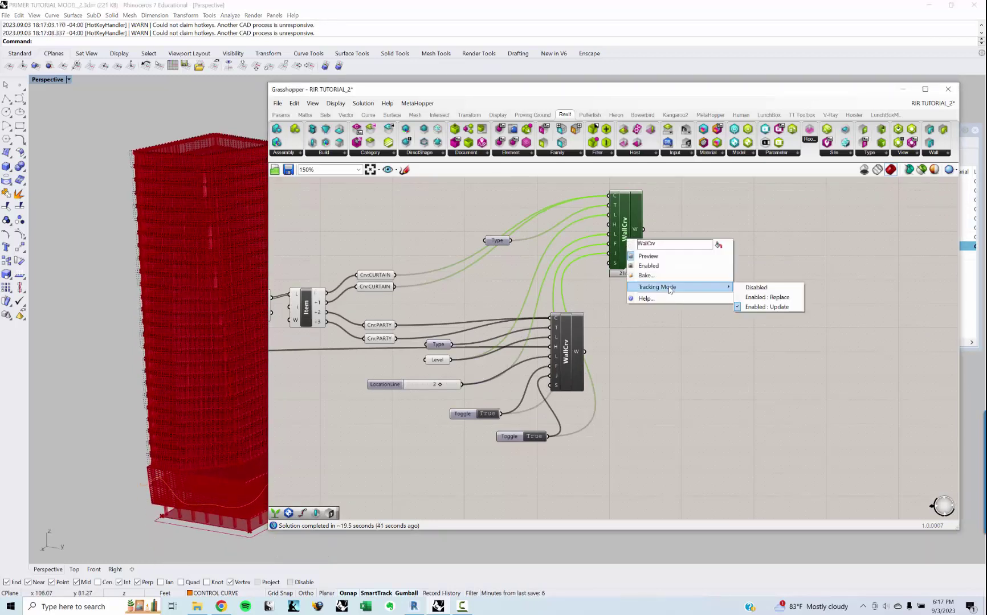
click(756, 288)
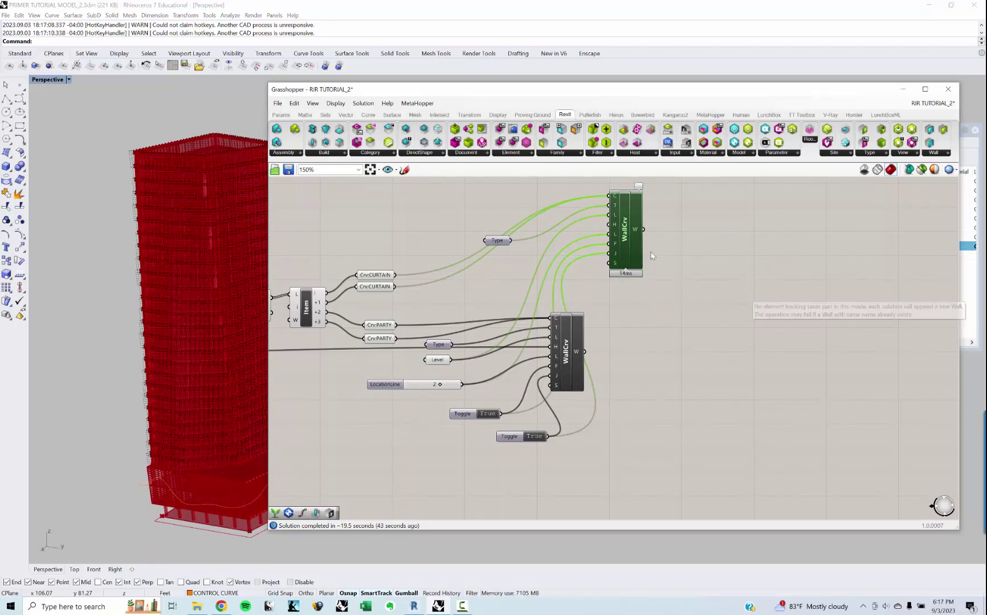
Step: Set the tracking mode of the curtain wall WallCrv component to Enabled : Update
right_click(625, 240)
mouse_move(669, 292)
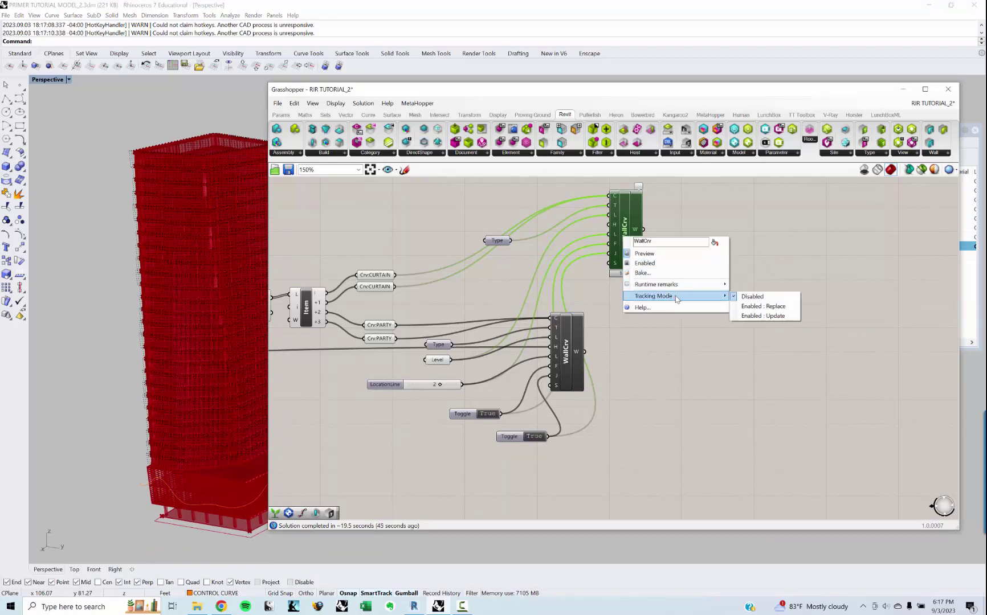
click(752, 317)
right_drag(683, 333, 681, 347)
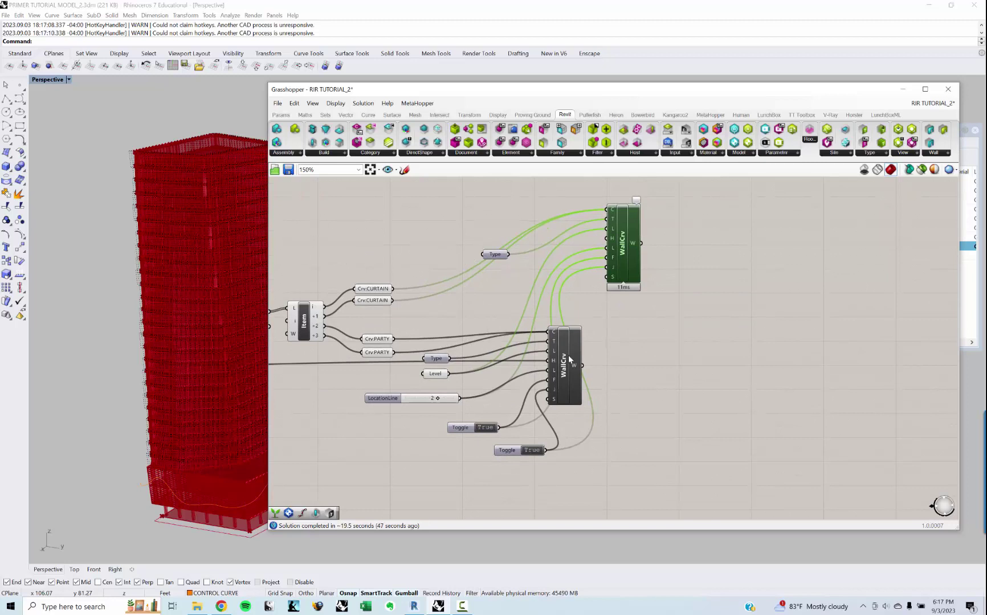
Step: Set the tracking mode of the curtain wall WallCrv component to Enabled : Replace
right_click(621, 257)
mouse_move(678, 319)
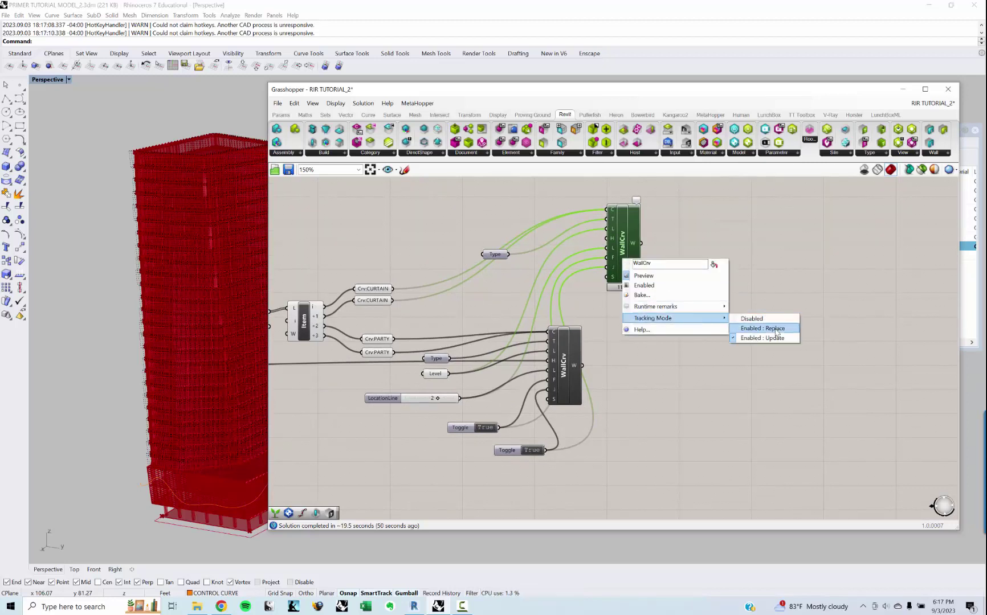
click(777, 330)
right_drag(634, 355, 663, 351)
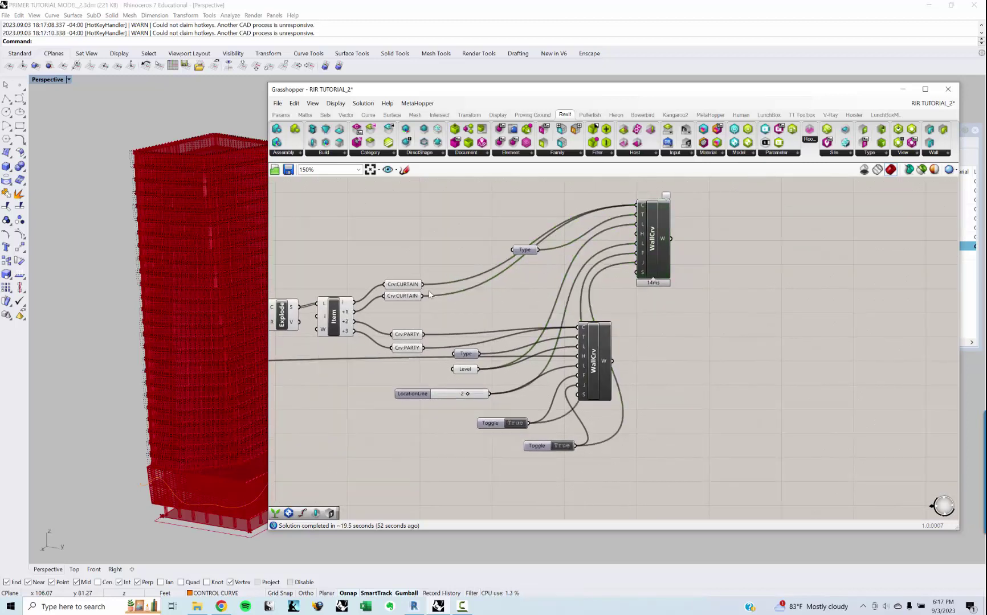
right_drag(429, 296, 432, 313)
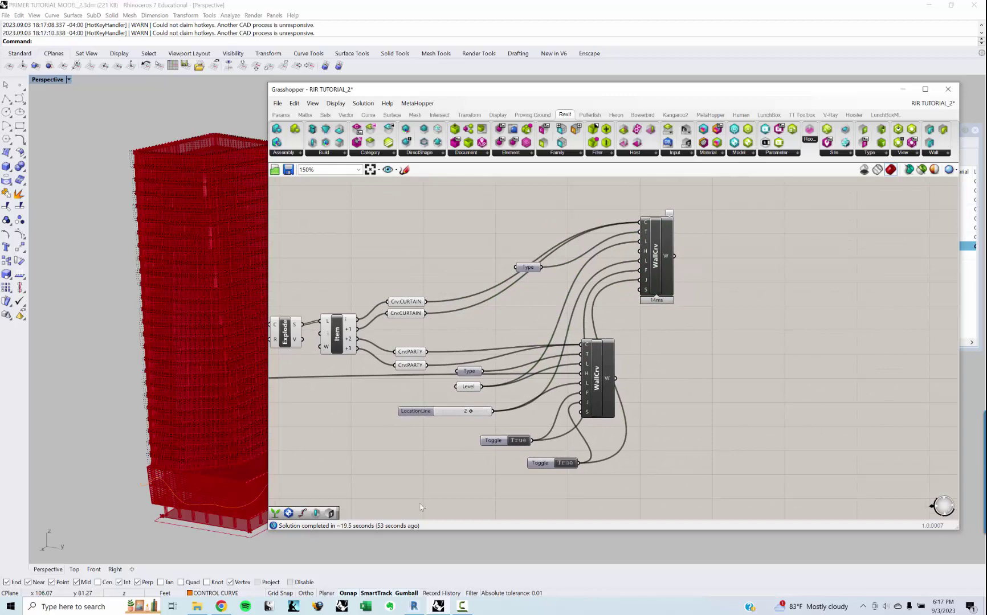
Step: Review the Grasshopper definition from the wall components back to the adaptive panel component chain
mouse_move(414, 606)
click(415, 561)
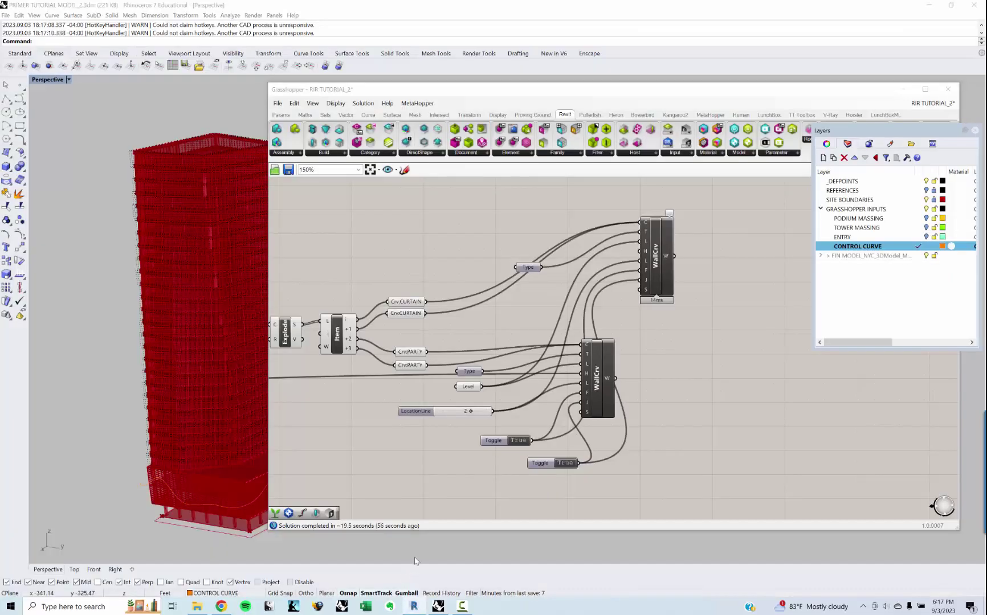
click(684, 412)
scroll(573, 368, down, 6)
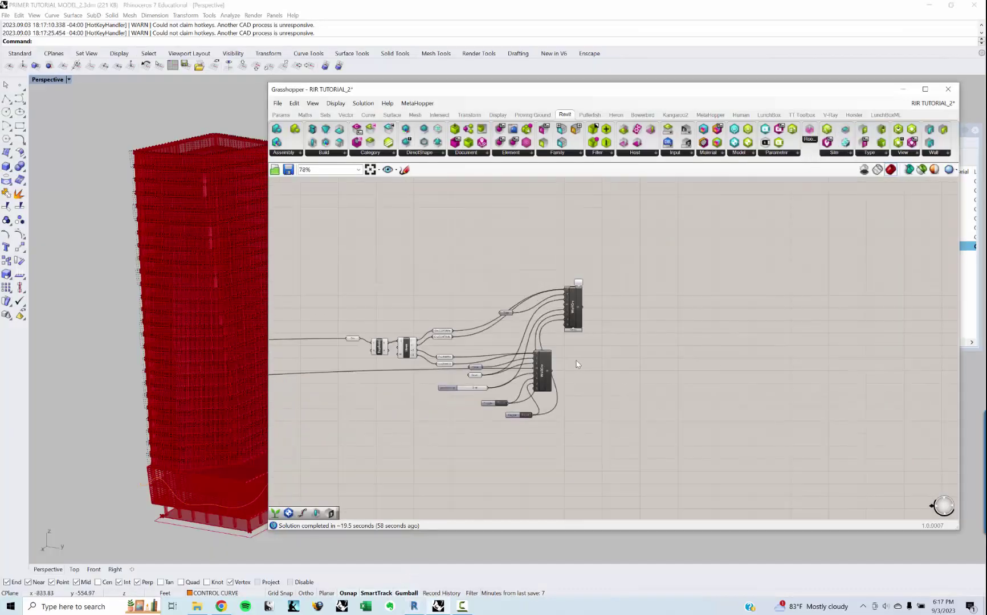
scroll(545, 279, down, 1)
right_drag(675, 368, 509, 260)
right_drag(804, 450, 604, 351)
scroll(592, 412, up, 3)
right_drag(593, 412, 482, 262)
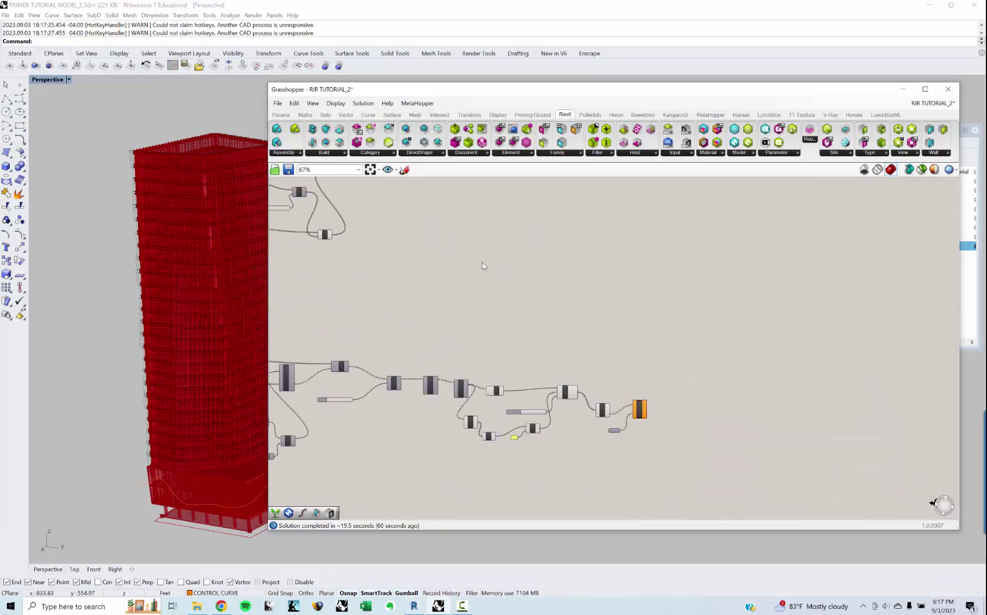
Step: Disable the DeBrep, Type and CompAdap components at the end of the adaptive panel chain
scroll(652, 419, up, 4)
right_drag(651, 418, 619, 398)
scroll(572, 376, up, 3)
drag(538, 307, 716, 492)
middle_click(744, 373)
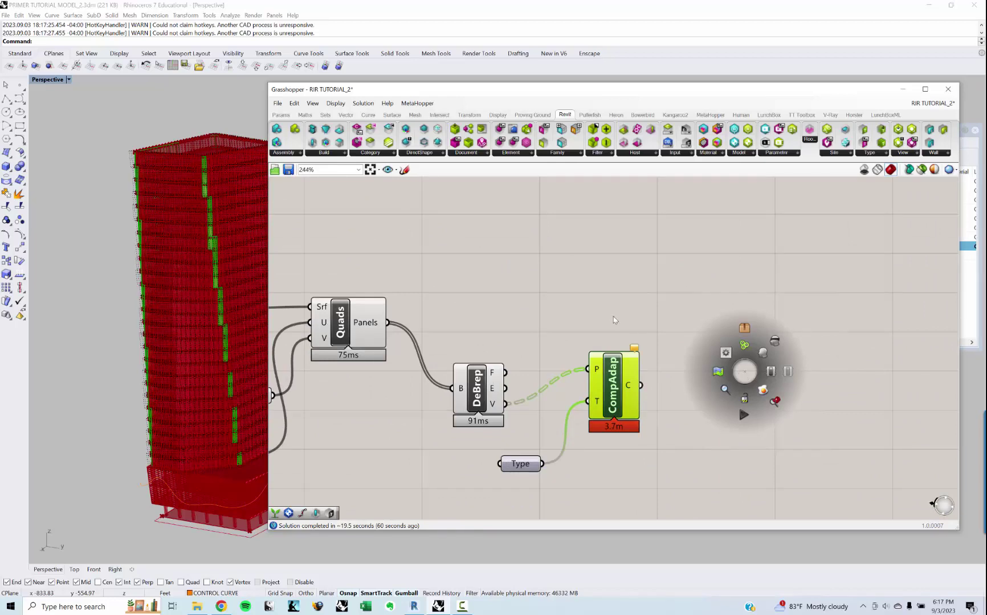
drag(420, 312, 718, 490)
middle_click(730, 364)
click(773, 373)
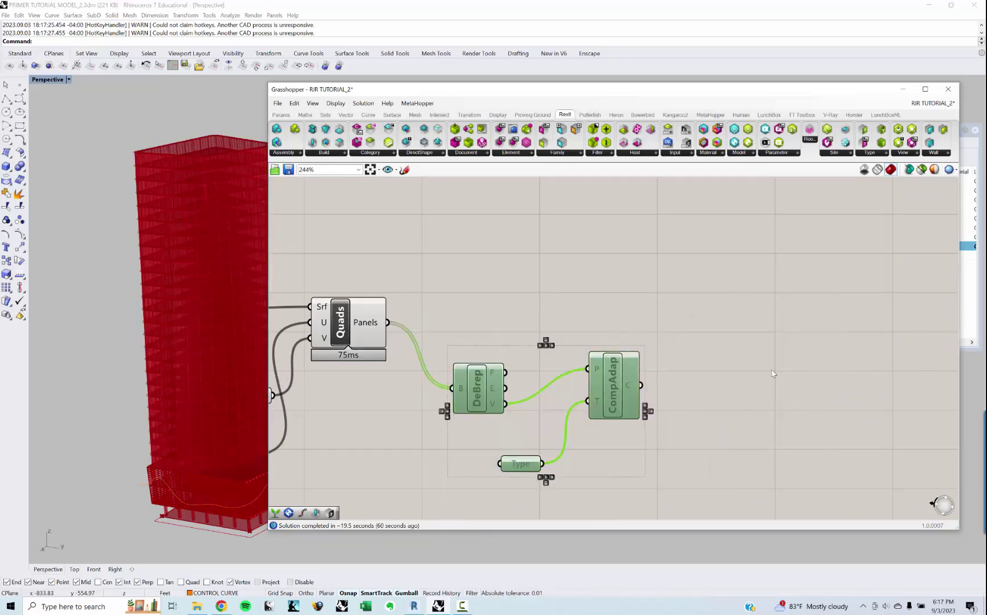
click(776, 388)
scroll(581, 332, down, 3)
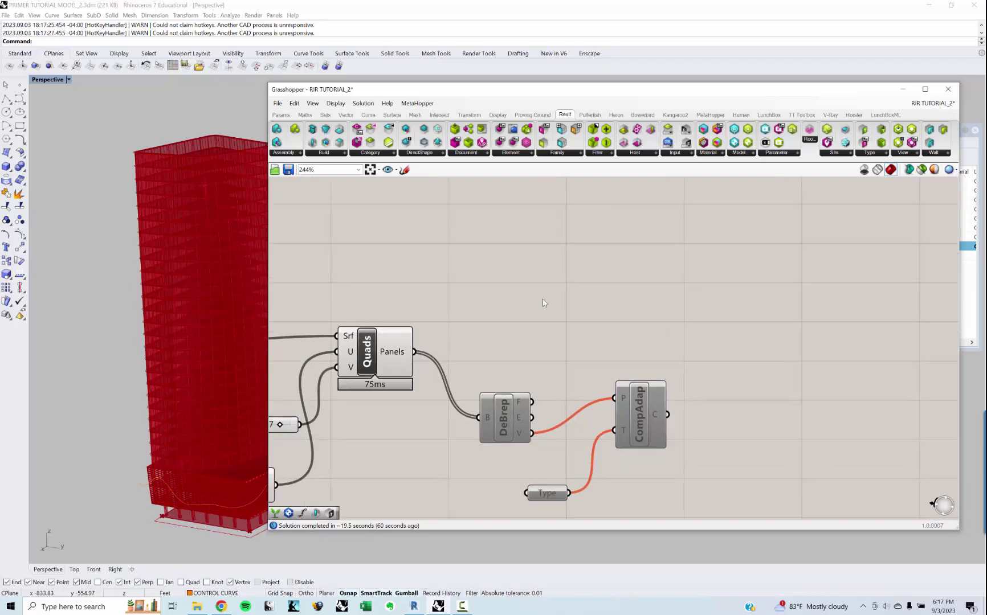
right_click(503, 282)
click(544, 368)
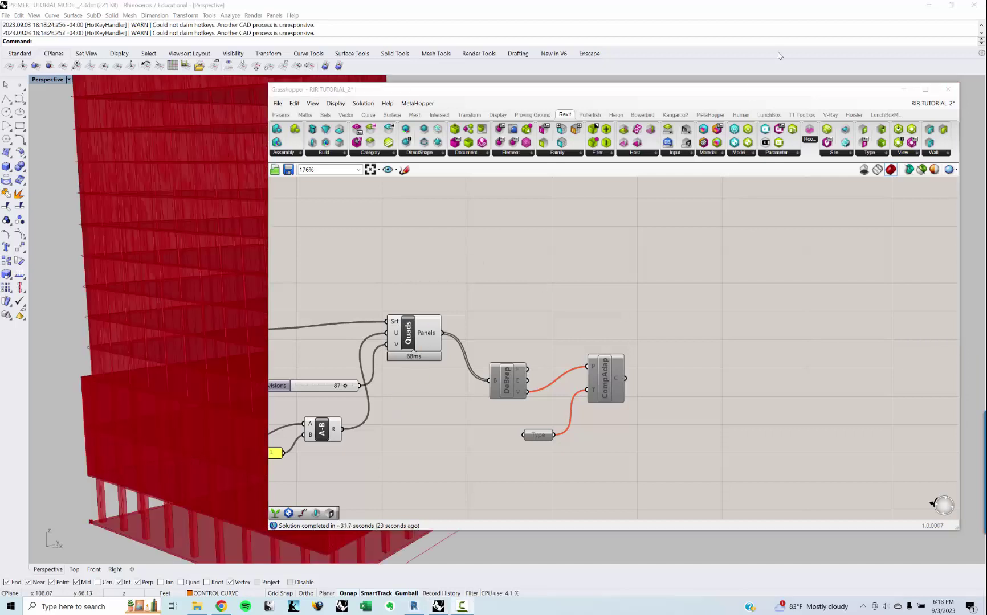
Step: Switch to Revit and inspect the podium base, columns and lower tower facade in the 3D view
click(153, 446)
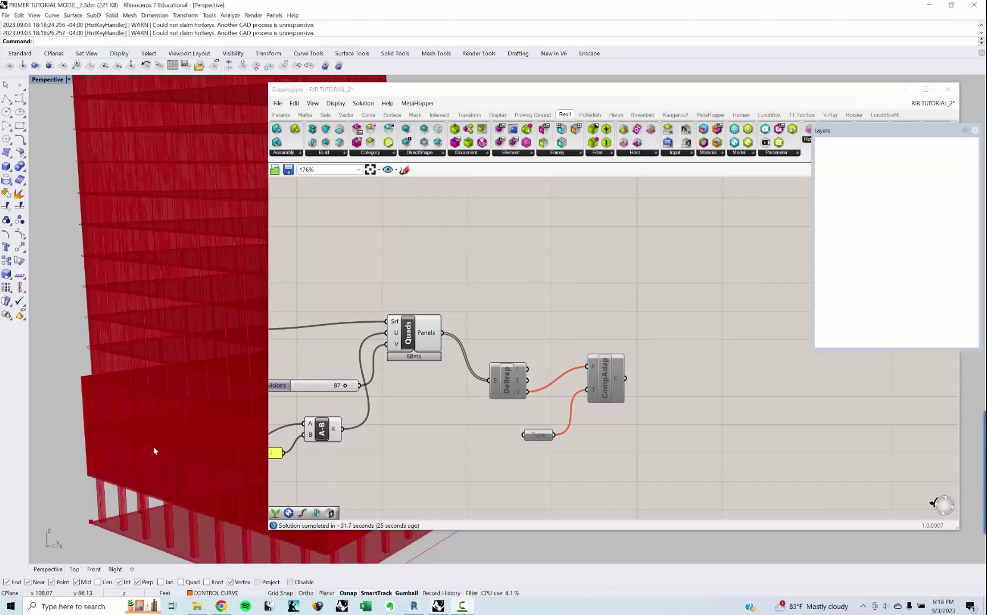
shift+right_drag(203, 442, 177, 424)
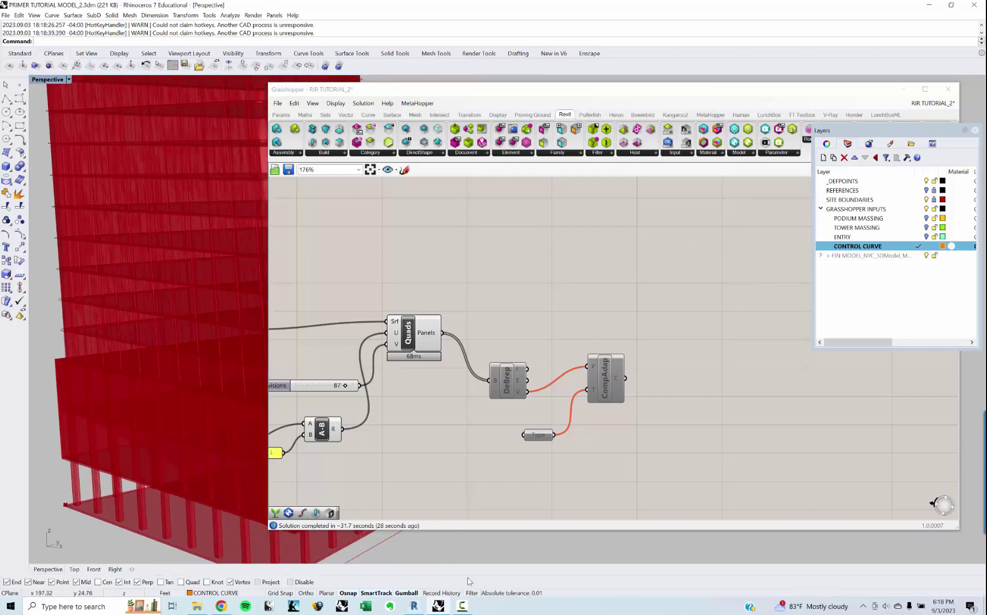
right_drag(453, 473, 473, 466)
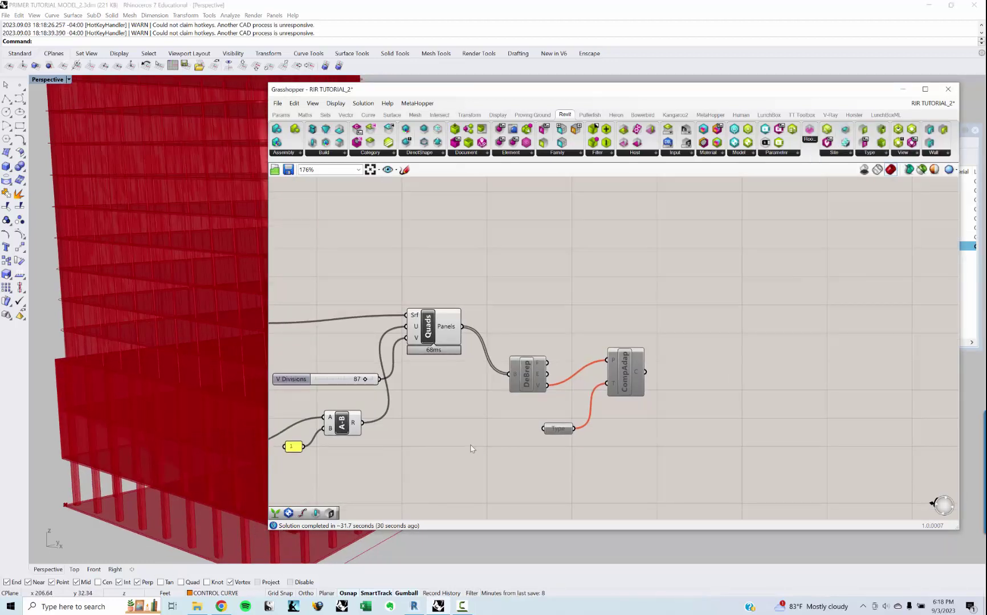
click(444, 341)
click(452, 429)
click(415, 607)
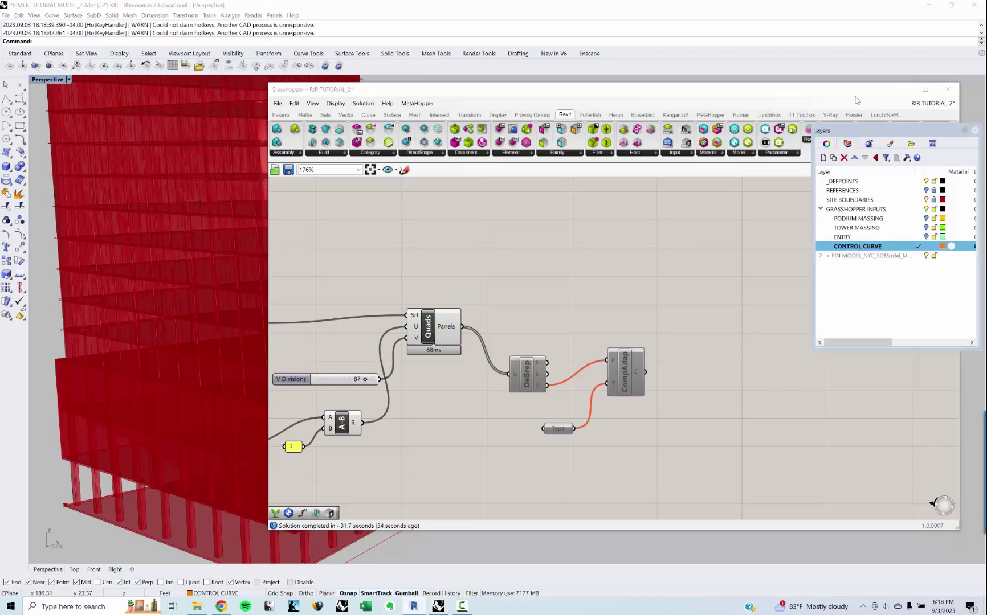
click(893, 93)
click(902, 89)
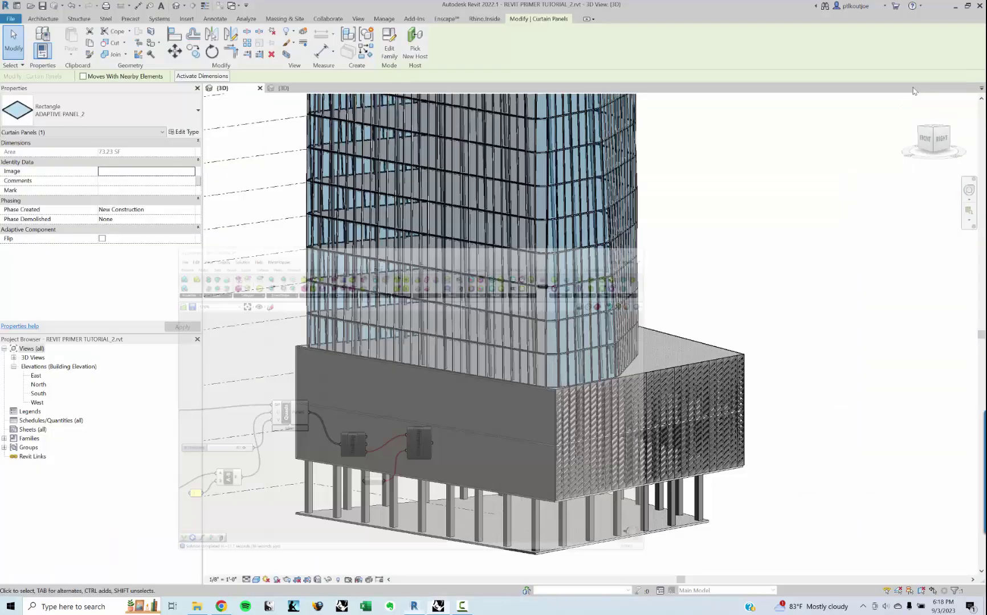
shift+middle_drag(629, 449, 517, 505)
shift+middle_drag(686, 525, 428, 429)
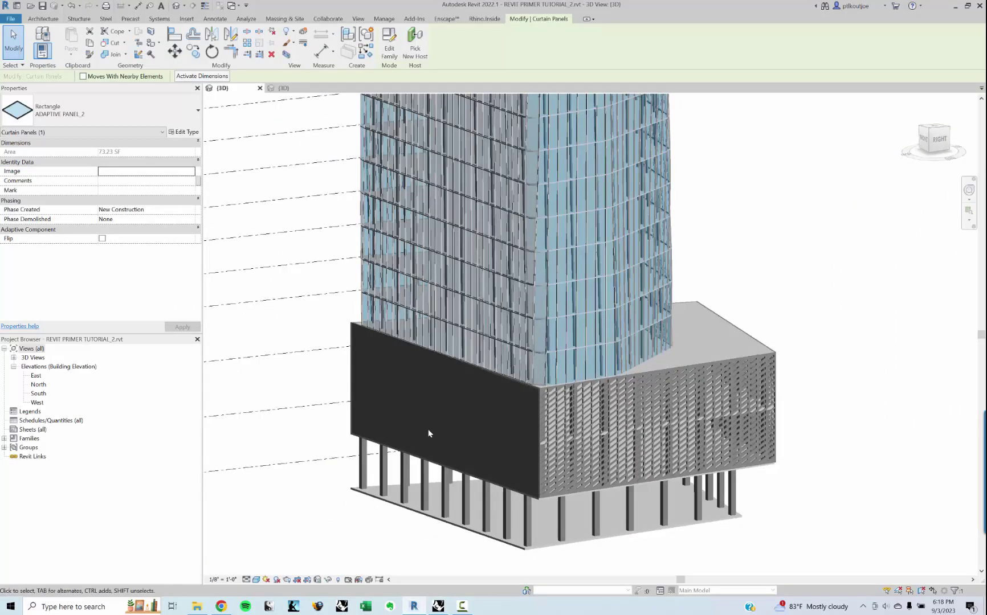
Step: Switch back to Grasshopper, move the walls' shared Level parameter up between the curtain and party curves, and set it to LEVEL 1
mouse_move(438, 606)
click(440, 577)
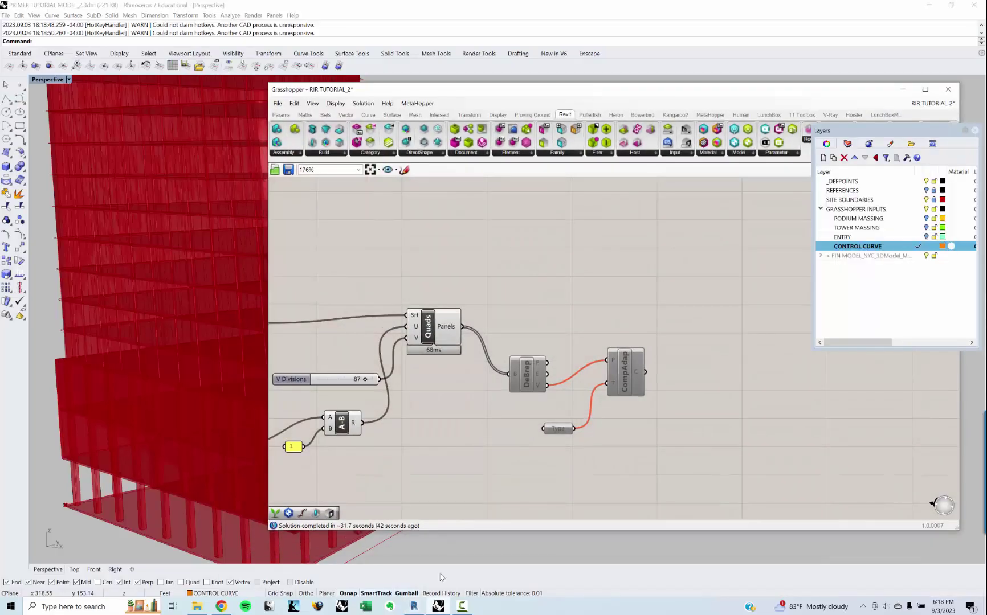
scroll(610, 306, down, 10)
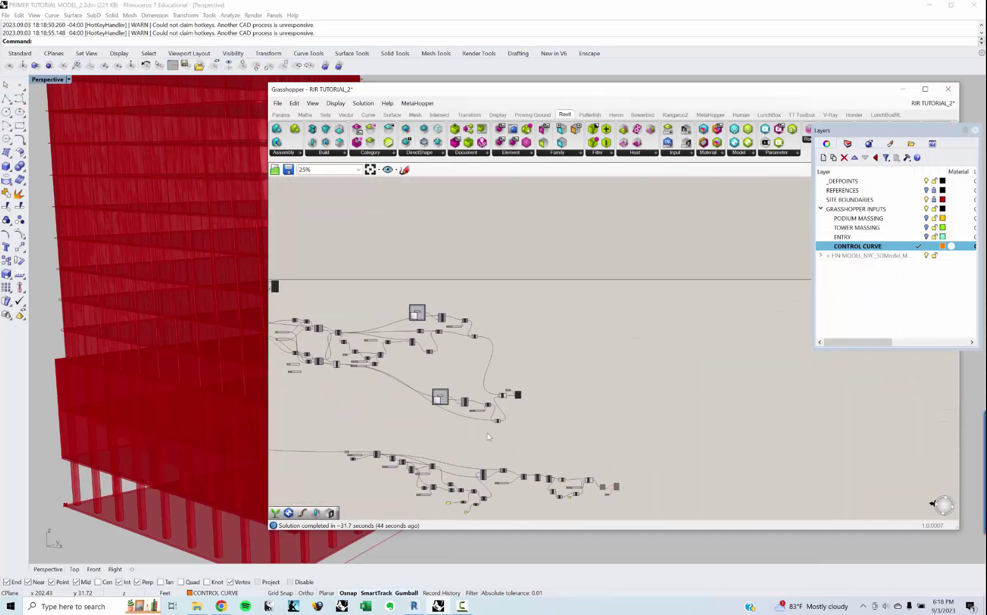
scroll(382, 348, up, 7)
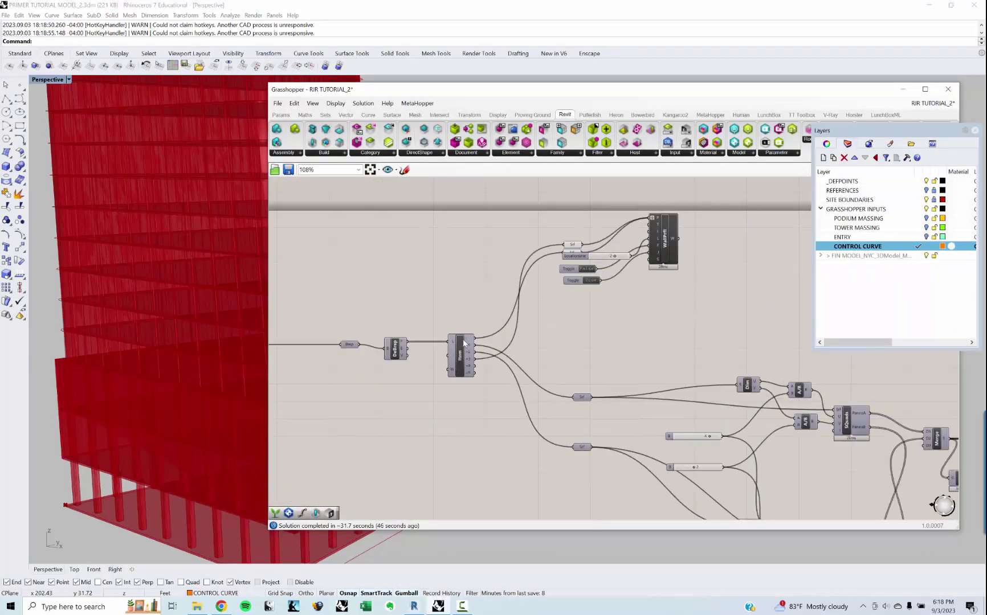
scroll(570, 372, down, 4)
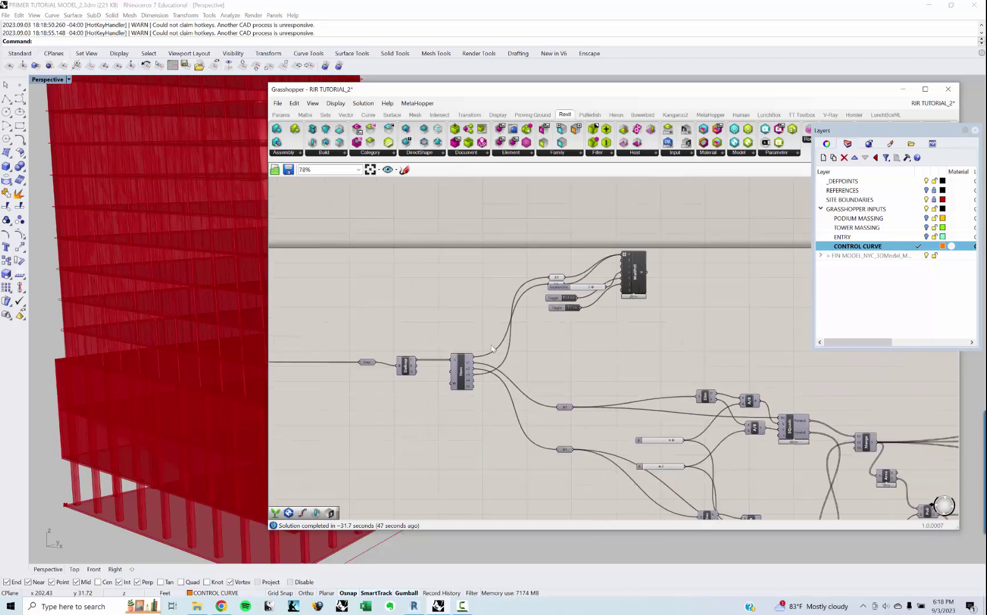
scroll(569, 371, up, 10)
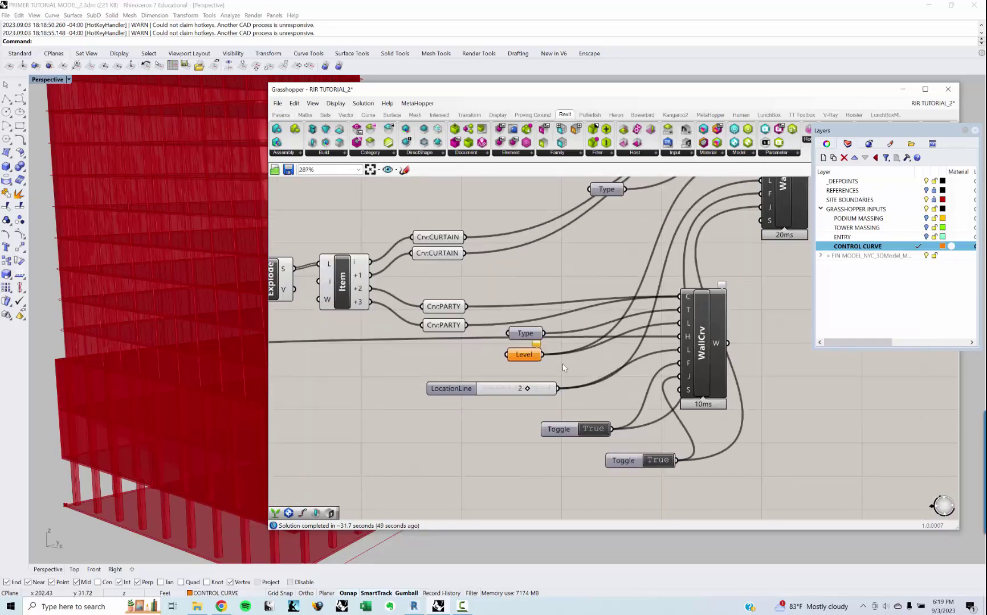
drag(502, 352, 570, 212)
right_drag(540, 261, 509, 345)
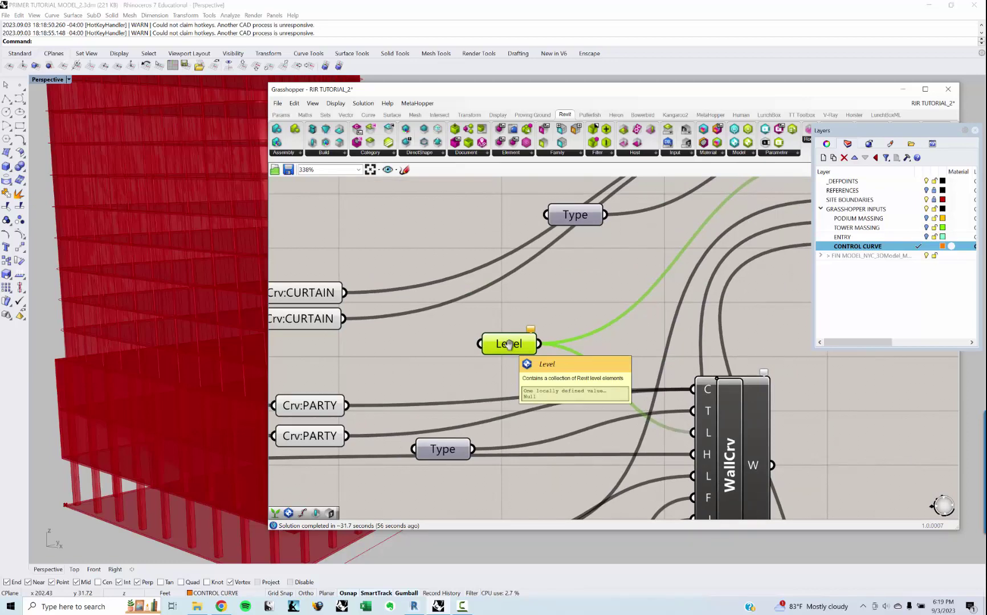
right_click(510, 349)
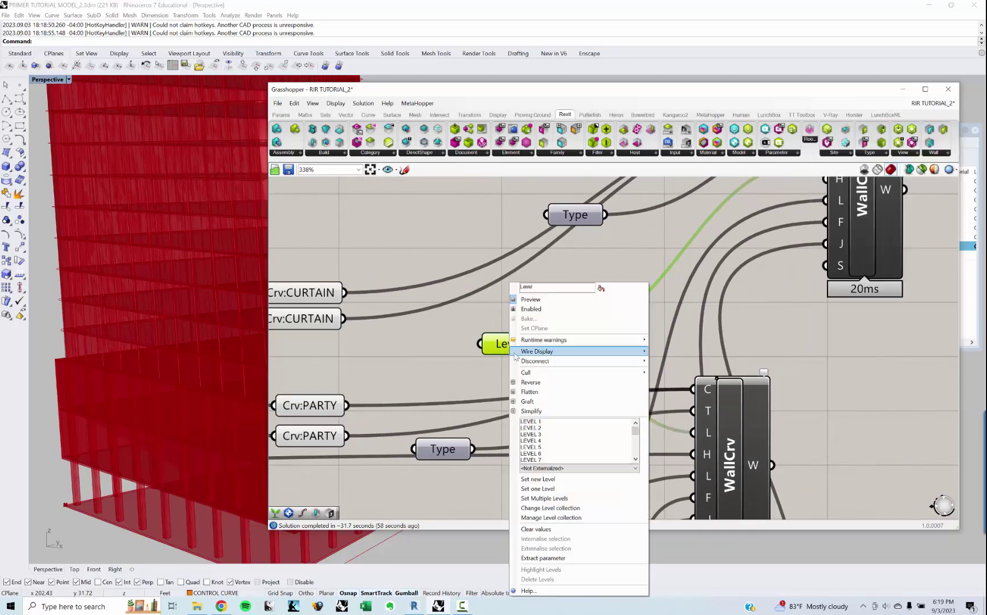
click(556, 422)
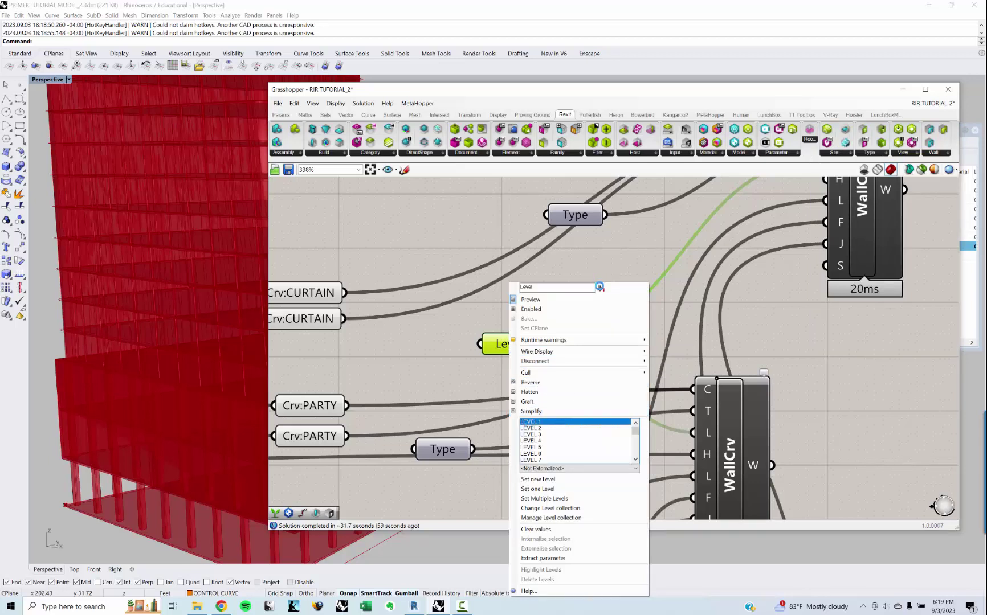
click(786, 336)
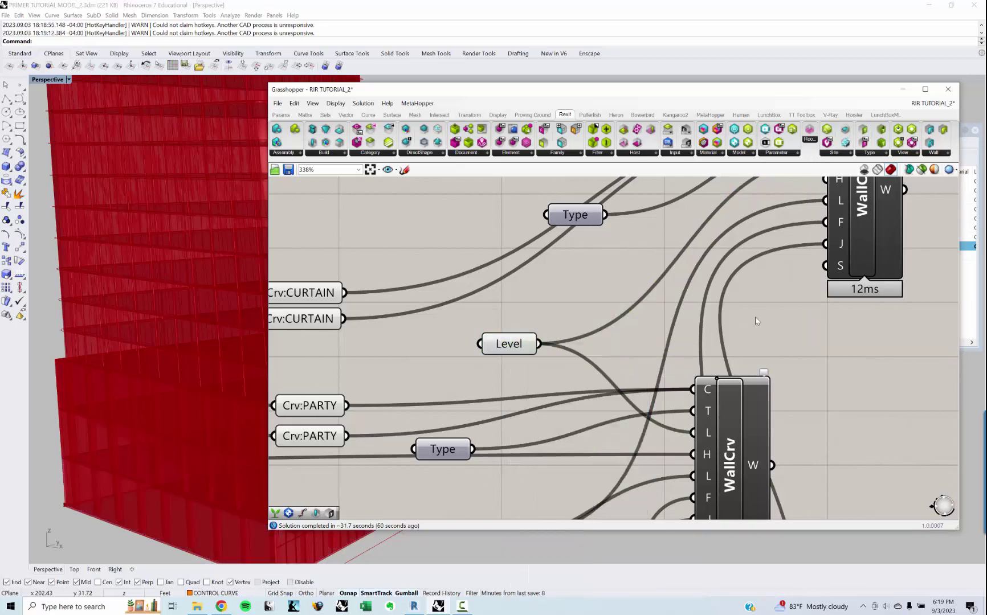
Step: Switch to Revit and examine the ground-floor walls beneath the podium in the 3D view
right_drag(757, 321, 704, 316)
scroll(176, 459, down, 5)
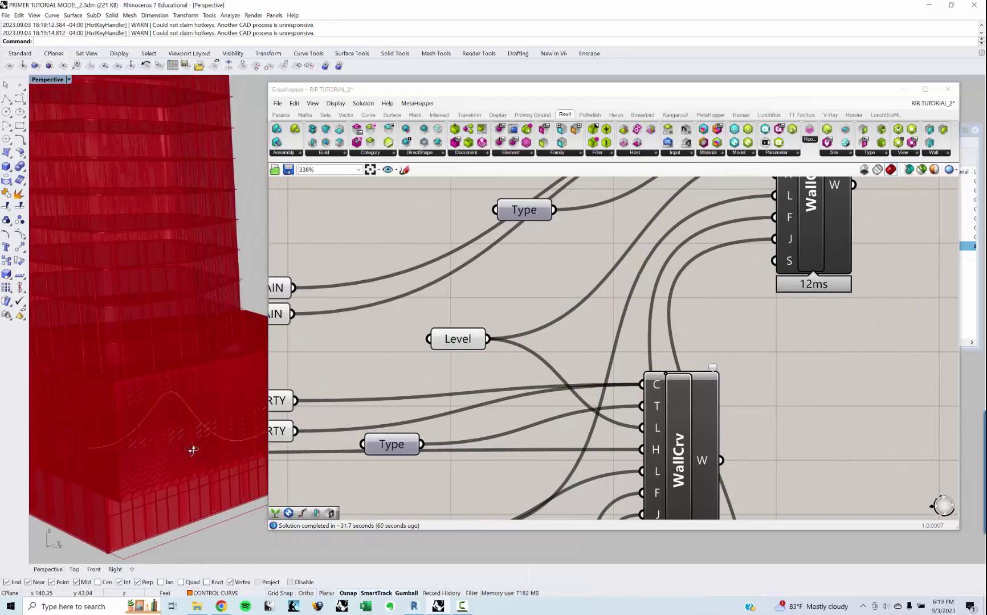
click(414, 607)
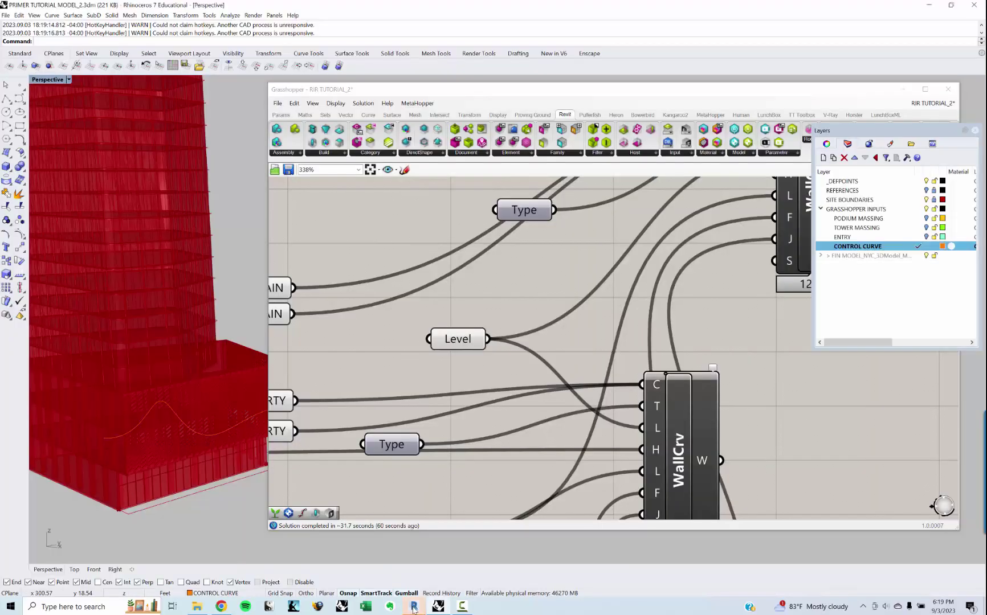
click(903, 89)
click(928, 5)
shift+middle_drag(634, 431, 611, 468)
scroll(608, 428, down, 3)
scroll(601, 280, down, 4)
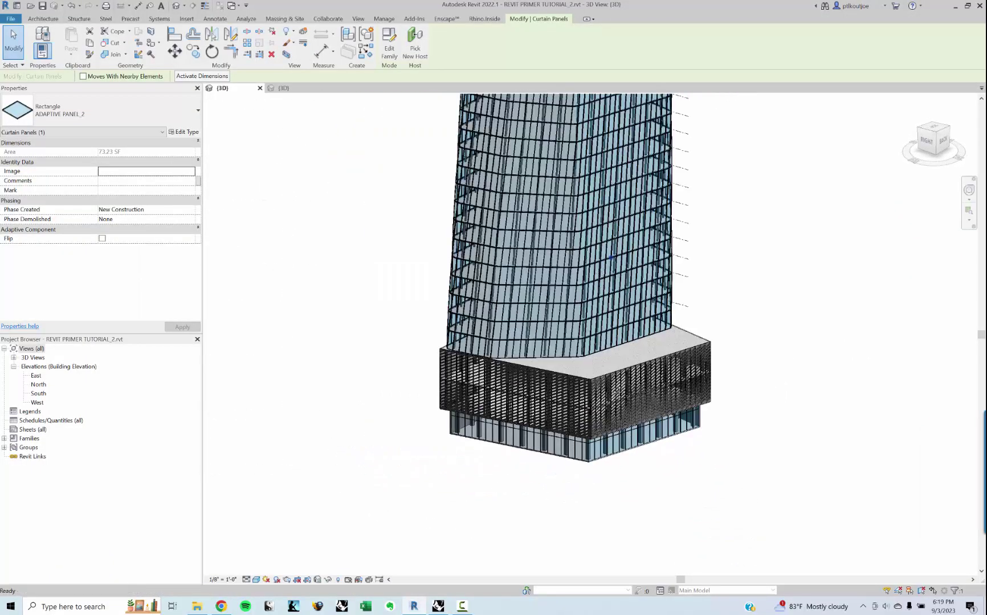
Step: Examine the tower's facade panels and the overall building from several angles, up close and as a whole
shift+middle_drag(570, 367, 686, 336)
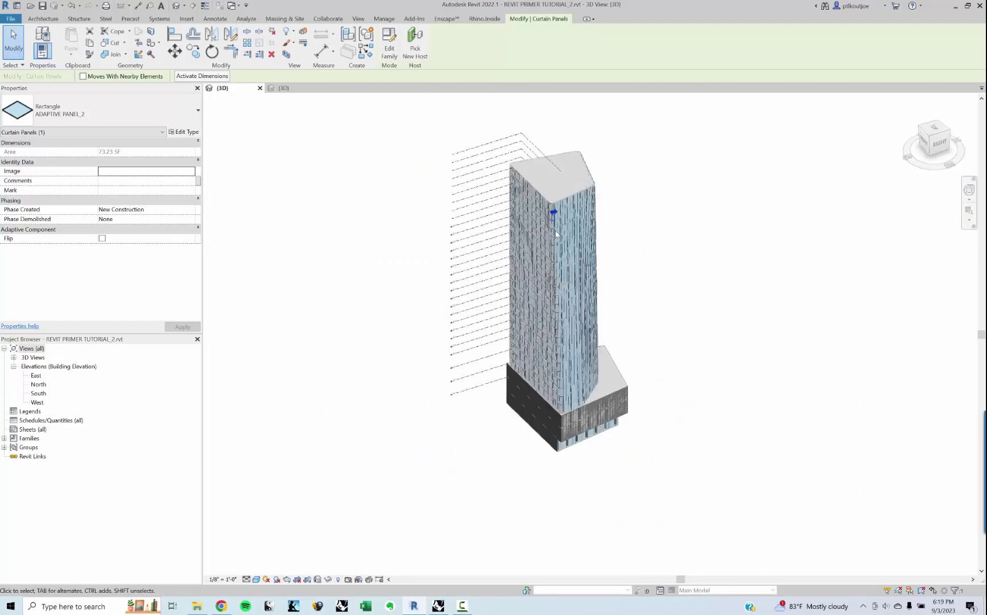
scroll(556, 234, up, 5)
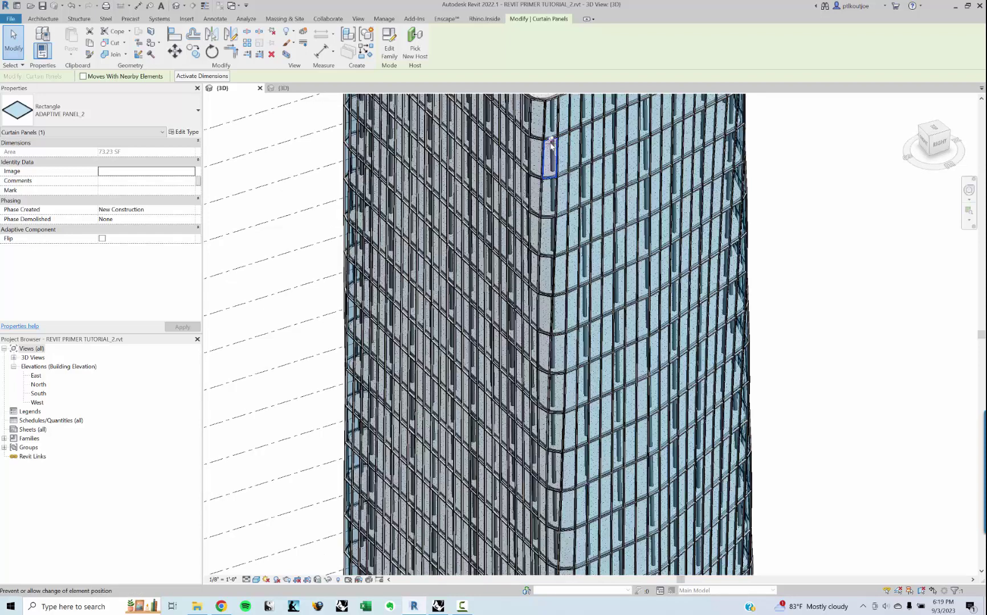
scroll(596, 273, down, 3)
scroll(634, 392, down, 3)
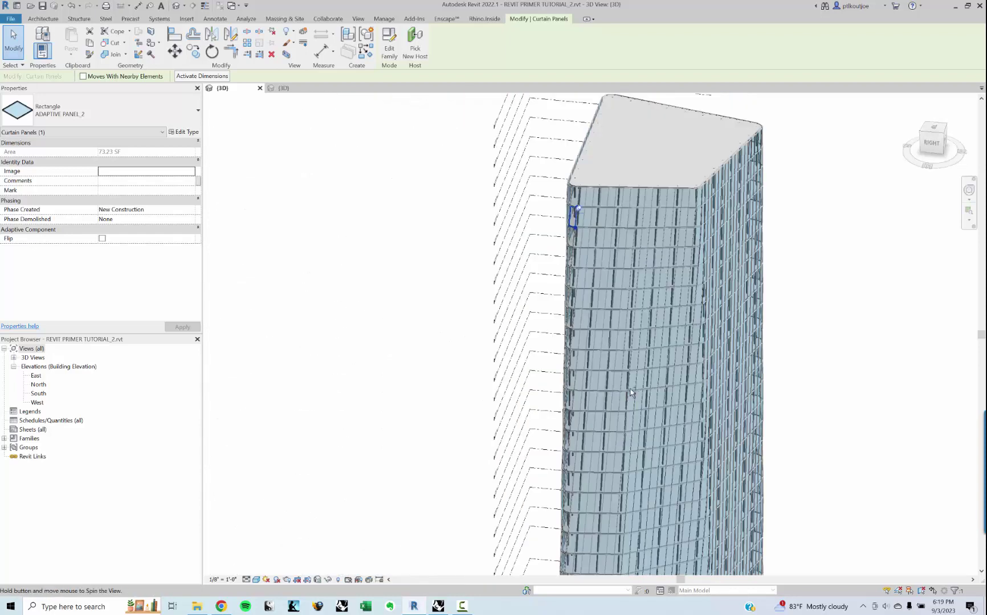
shift+middle_drag(712, 449, 546, 461)
scroll(570, 376, down, 5)
scroll(547, 465, up, 6)
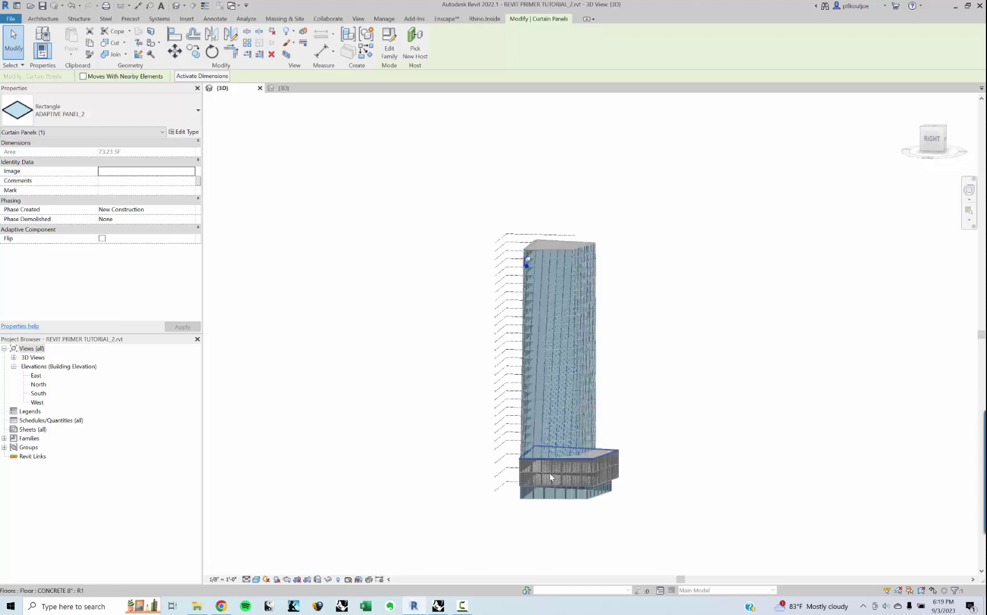
shift+middle_drag(587, 494, 670, 392)
shift+middle_drag(709, 346, 709, 362)
shift+middle_drag(705, 317, 675, 323)
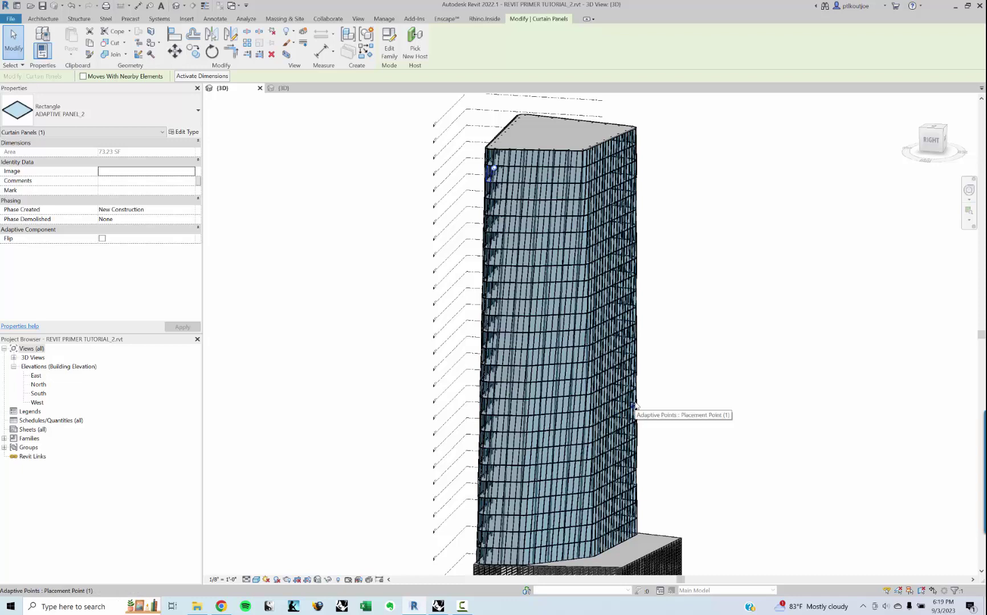
shift+middle_drag(636, 406, 611, 367)
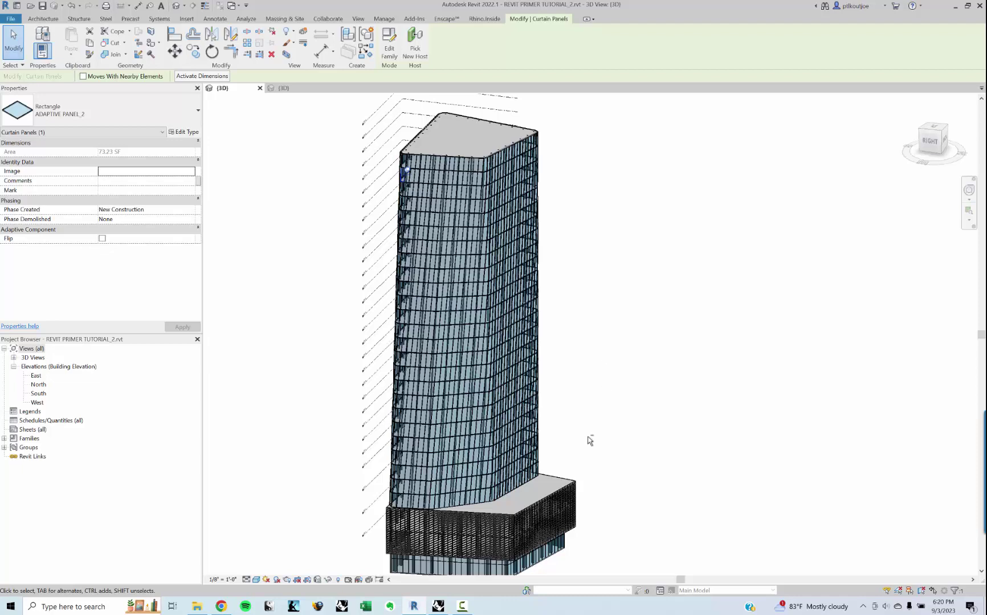
scroll(575, 377, up, 3)
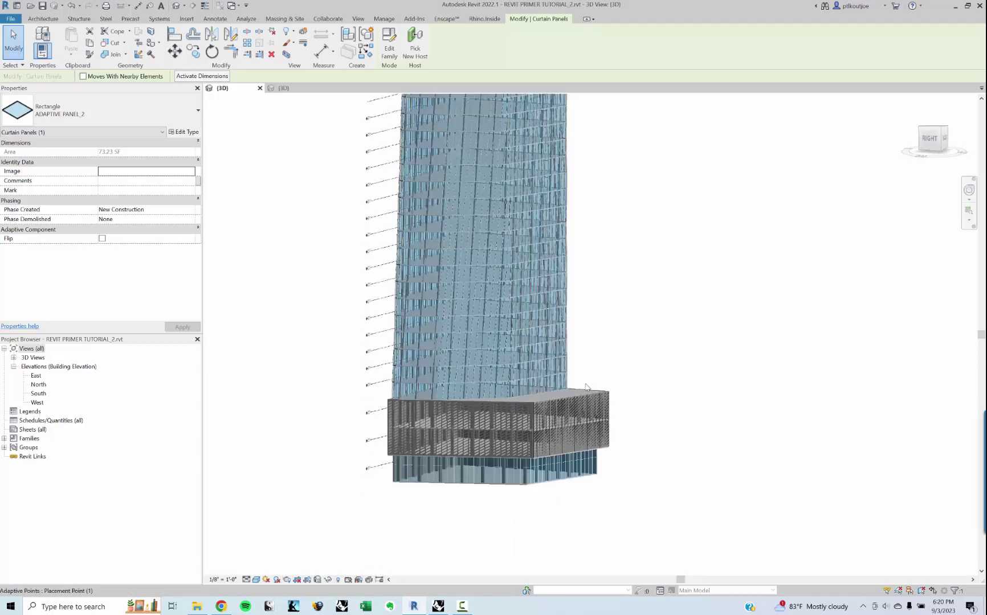